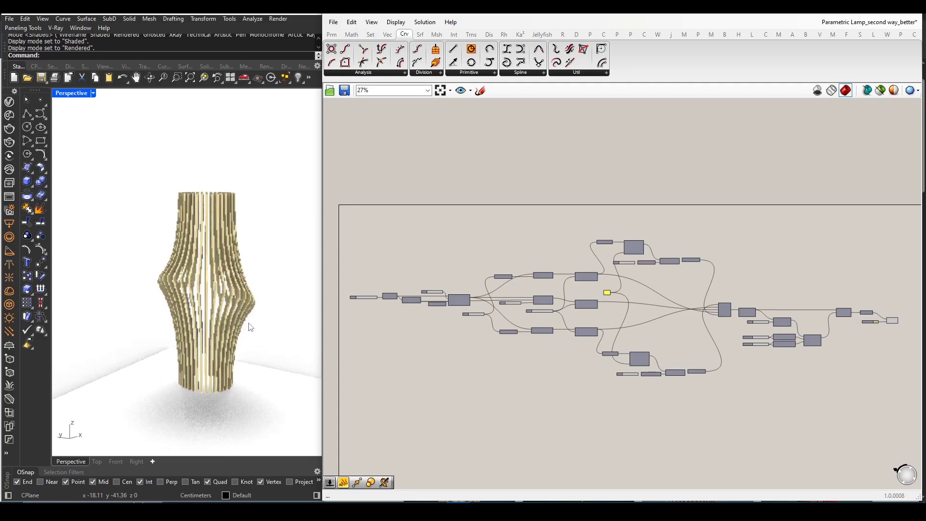
# - Set the base circle's Radius to 16
pyautogui.scroll(2, 233, 312)
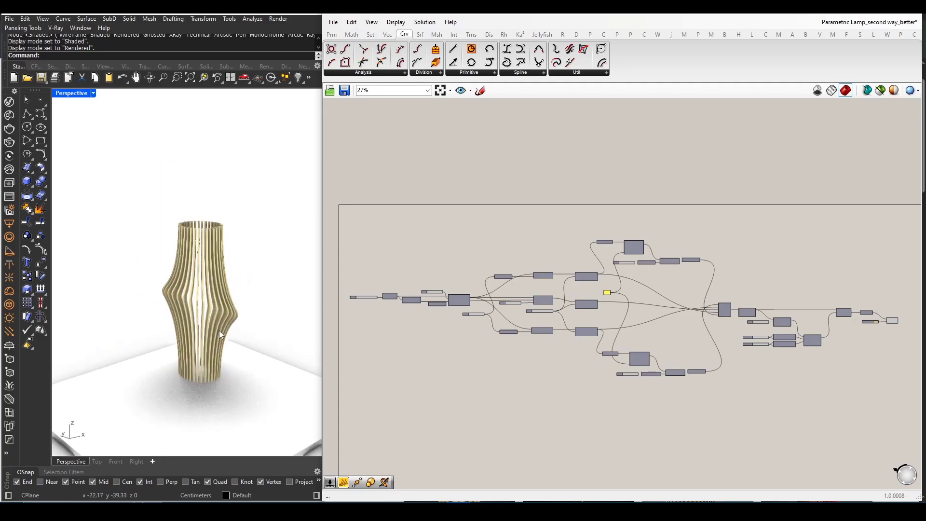
pyautogui.scroll(2, 184, 313)
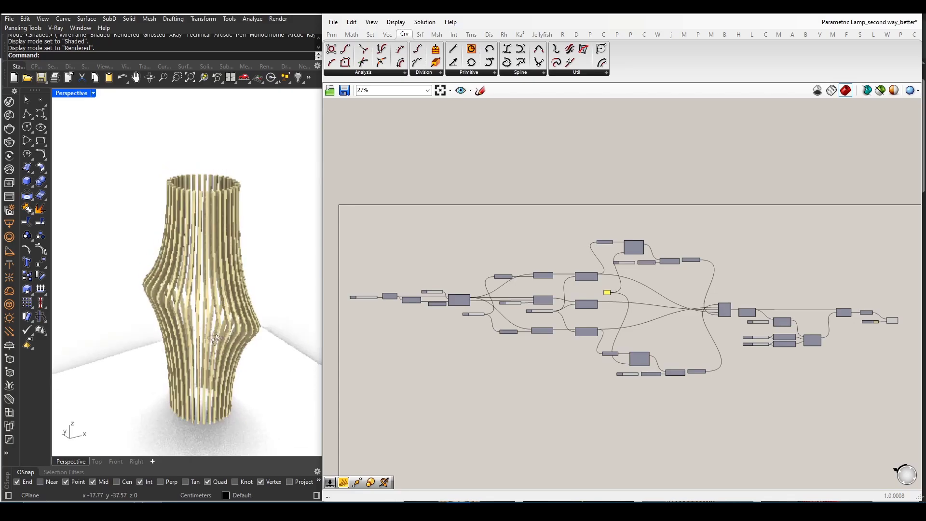
pyautogui.scroll(2, 214, 339)
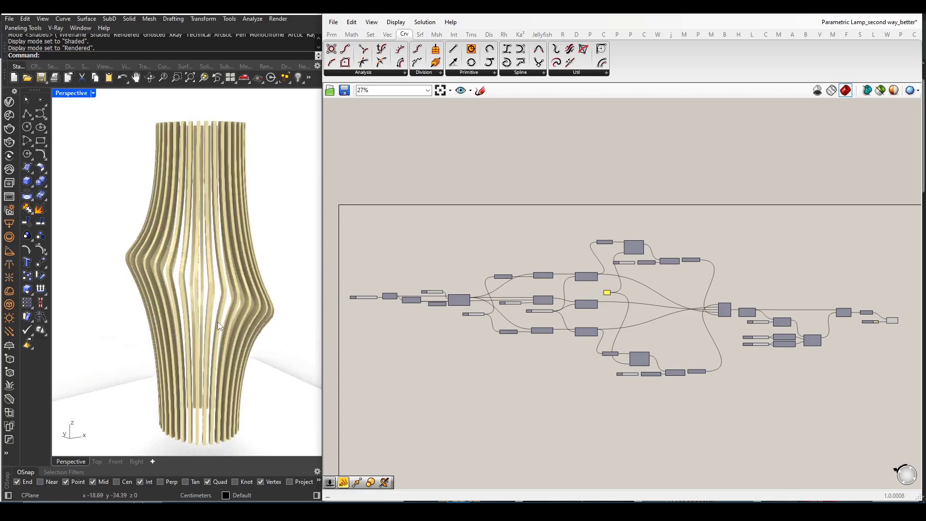
pyautogui.scroll(2, 235, 293)
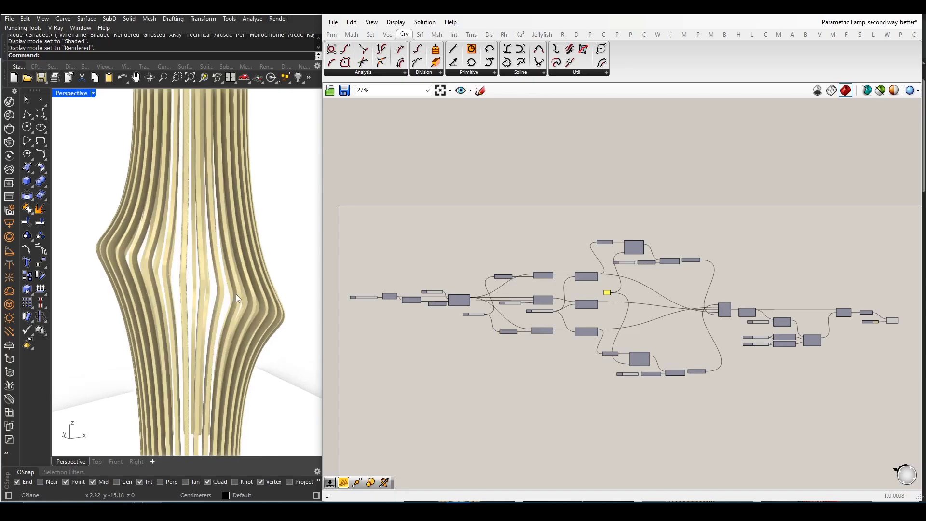
pyautogui.scroll(-2, 227, 311)
pyautogui.scroll(6, 455, 346)
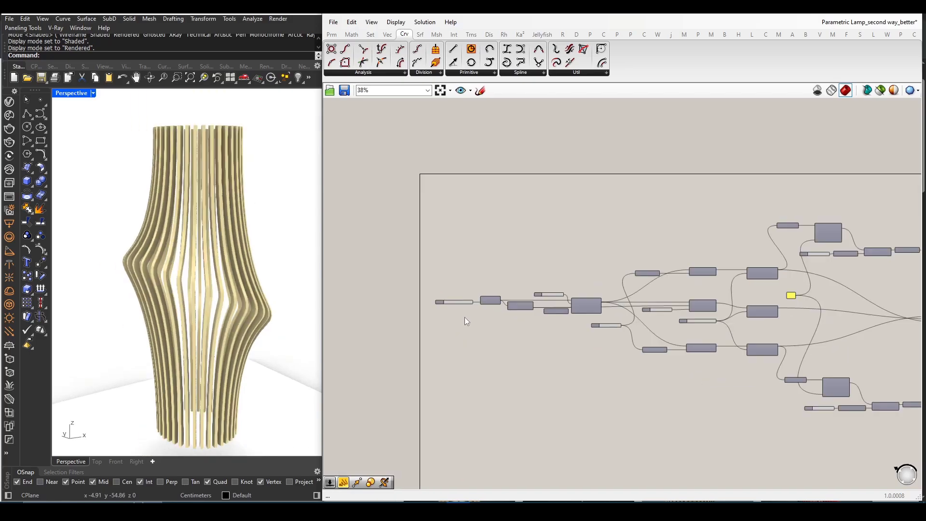
pyautogui.doubleClick(437, 285)
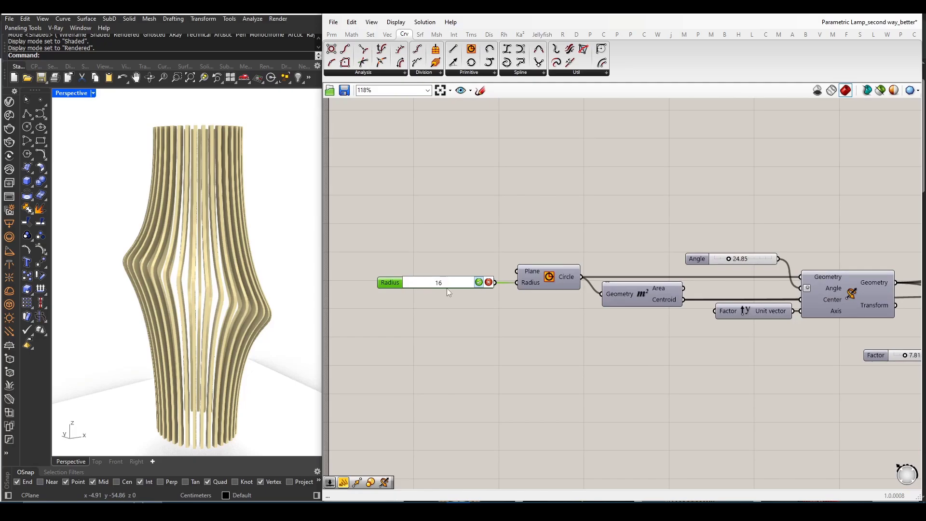
pyautogui.write('16')
pyautogui.click(477, 284)
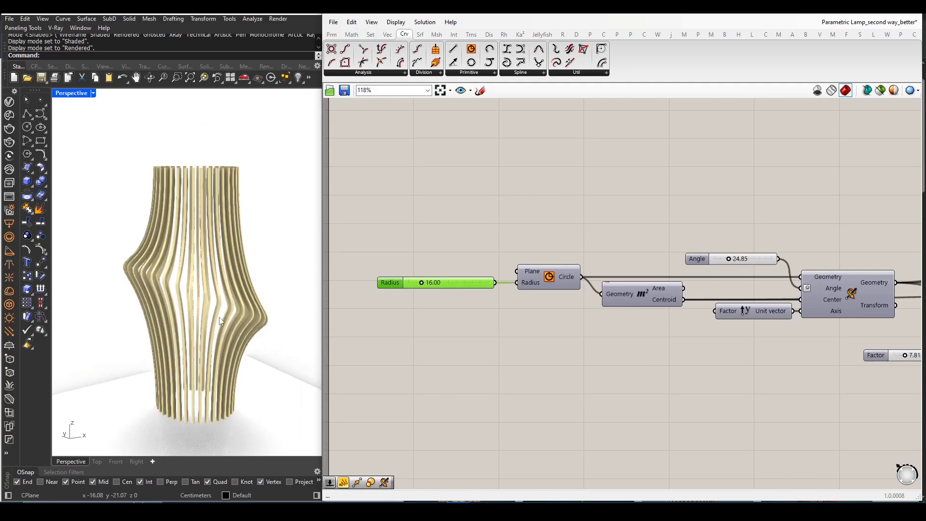
# - Set the base circle's Radius to 12
pyautogui.doubleClick(426, 286)
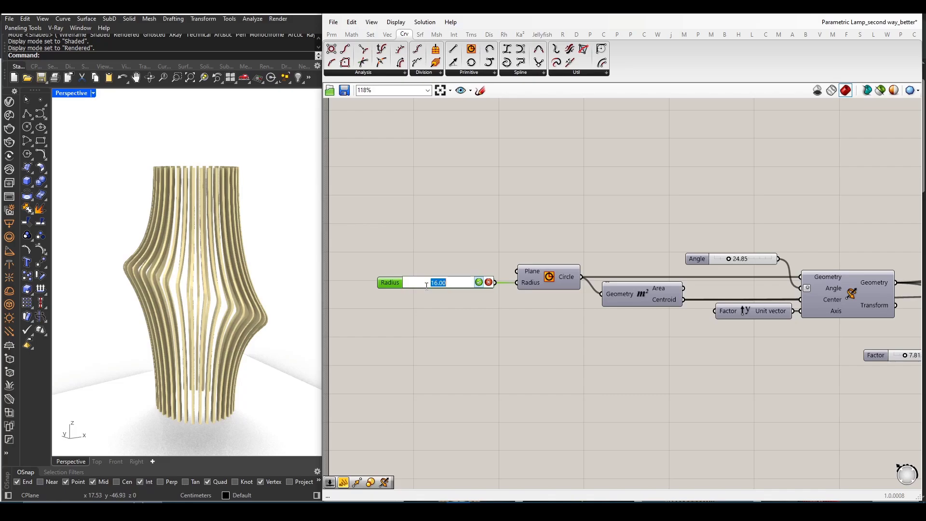
pyautogui.write('12')
pyautogui.press('Return')
pyautogui.click(423, 309)
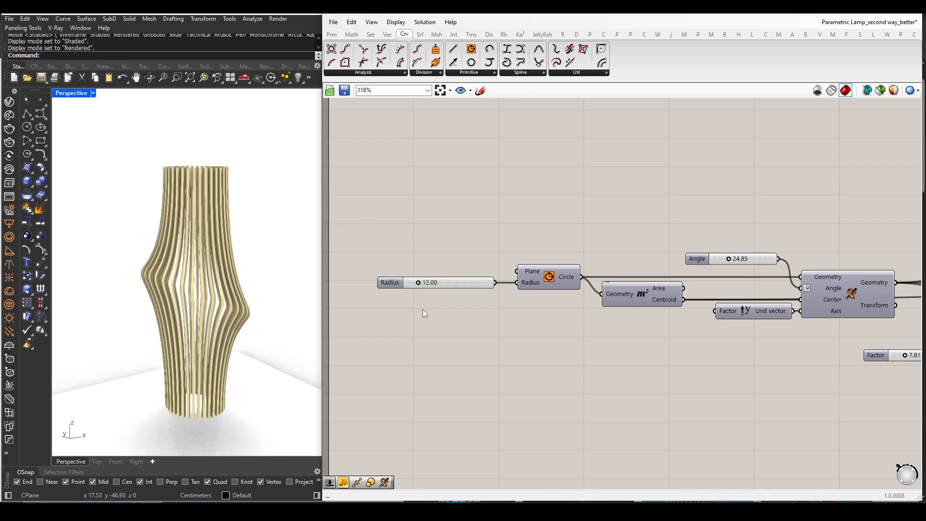
# - Try varying the Angle that tilts the base circle about the Y axis
pyautogui.scroll(-3, 418, 318)
pyautogui.scroll(3, 643, 317)
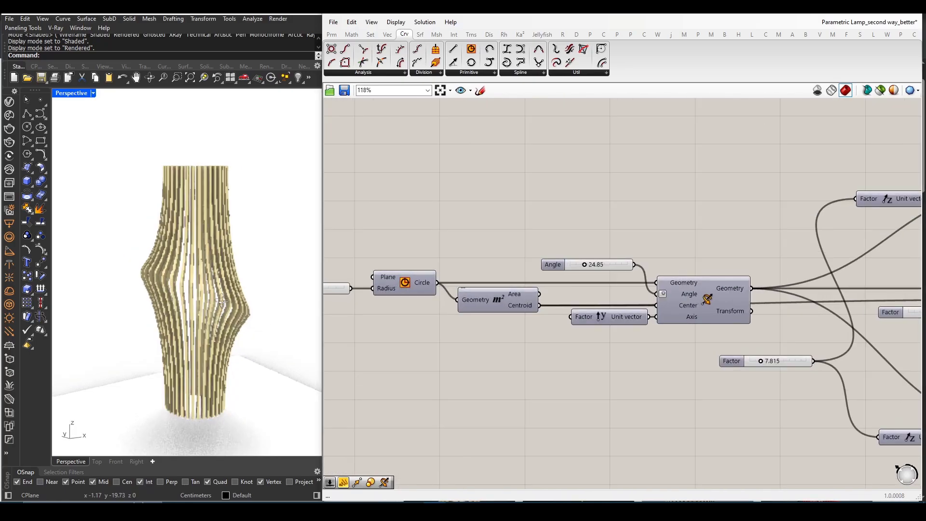
pyautogui.moveTo(195, 302); pyautogui.dragTo(185, 289, button='right')
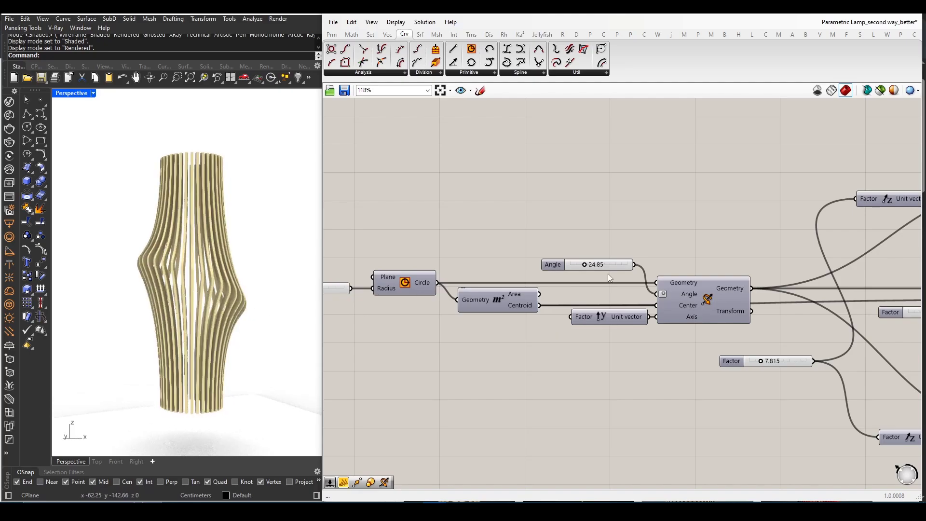
pyautogui.moveTo(584, 264)
pyautogui.mouseDown()
pyautogui.moveTo(575, 266)
pyautogui.moveTo(586, 266)
pyautogui.mouseUp()
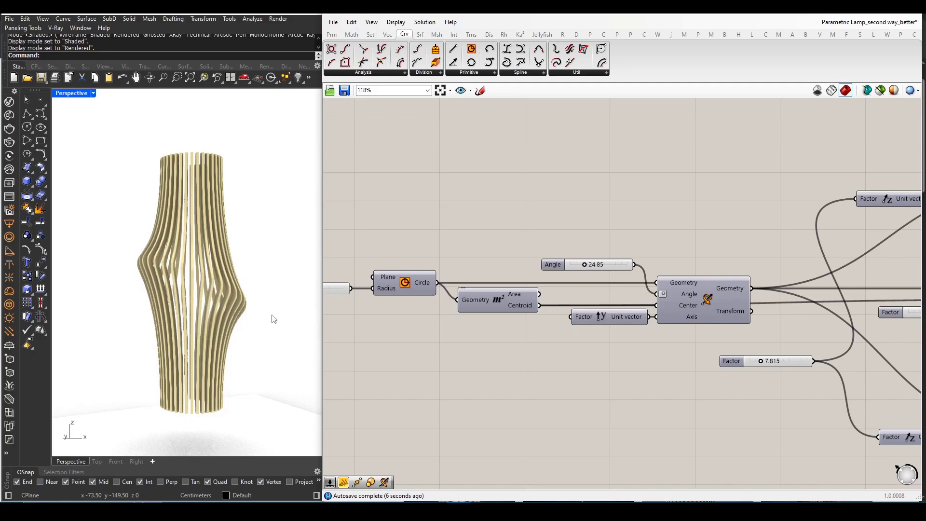
# - Set the Factor shared by the two Unit Z vectors that move the rotated circle up and down to 9.534
pyautogui.moveTo(274, 319); pyautogui.dragTo(258, 341, button='right')
pyautogui.scroll(-4, 431, 348)
pyautogui.scroll(3, 594, 375)
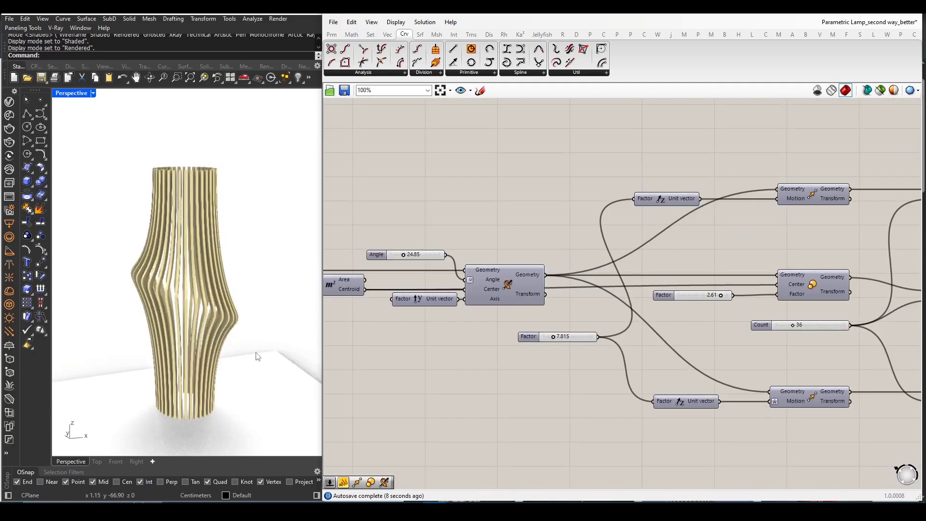
pyautogui.scroll(5, 199, 323)
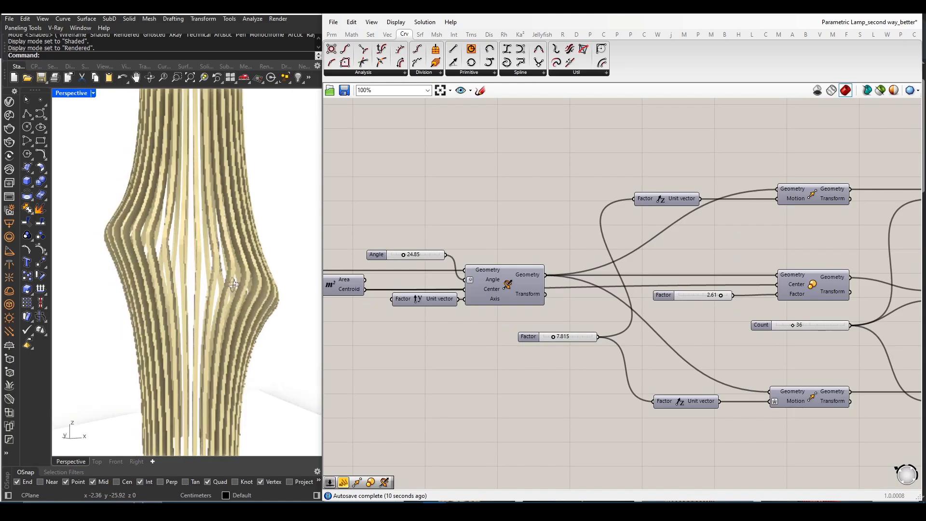
pyautogui.moveTo(234, 285); pyautogui.dragTo(237, 240, button='right')
pyautogui.scroll(3, 578, 329)
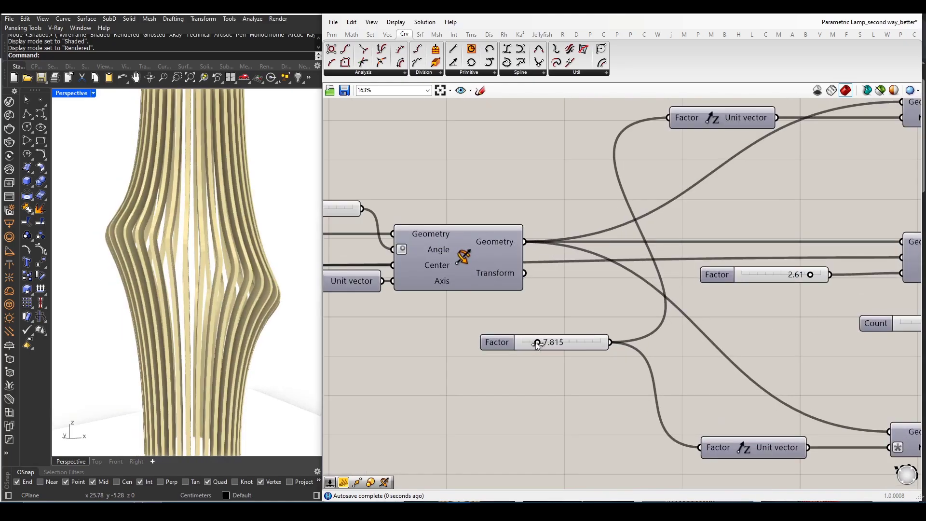
pyautogui.moveTo(535, 344); pyautogui.dragTo(536, 338)
# - Set the Scale component's Factor for the middle circle to 2.45
pyautogui.scroll(-4, 535, 338)
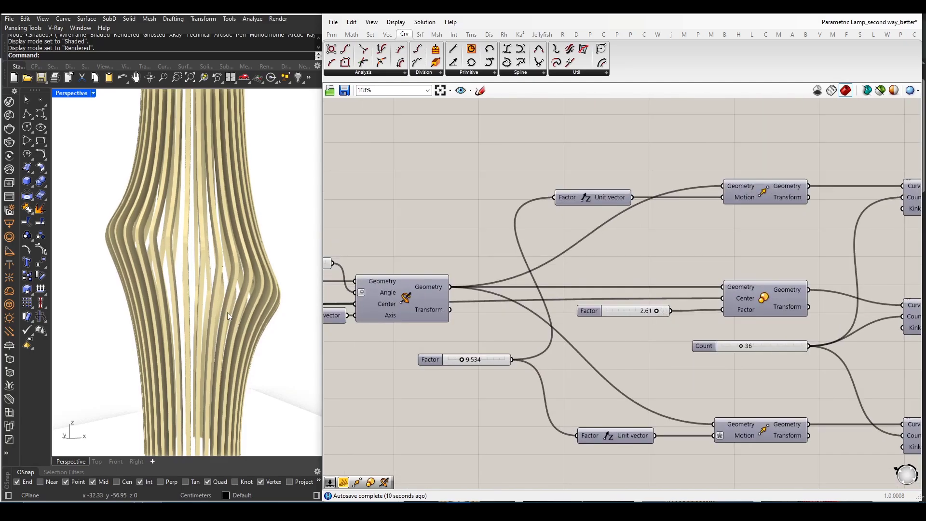
pyautogui.moveTo(228, 313); pyautogui.dragTo(230, 313, button='right')
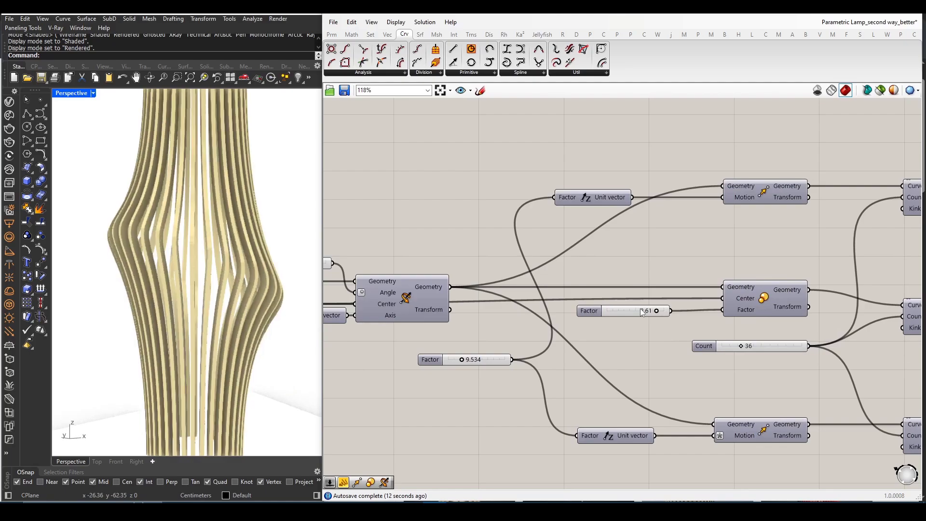
pyautogui.scroll(4, 650, 312)
pyautogui.moveTo(670, 322)
pyautogui.mouseDown()
pyautogui.moveTo(685, 326)
pyautogui.moveTo(620, 320)
pyautogui.moveTo(665, 321)
pyautogui.mouseUp()
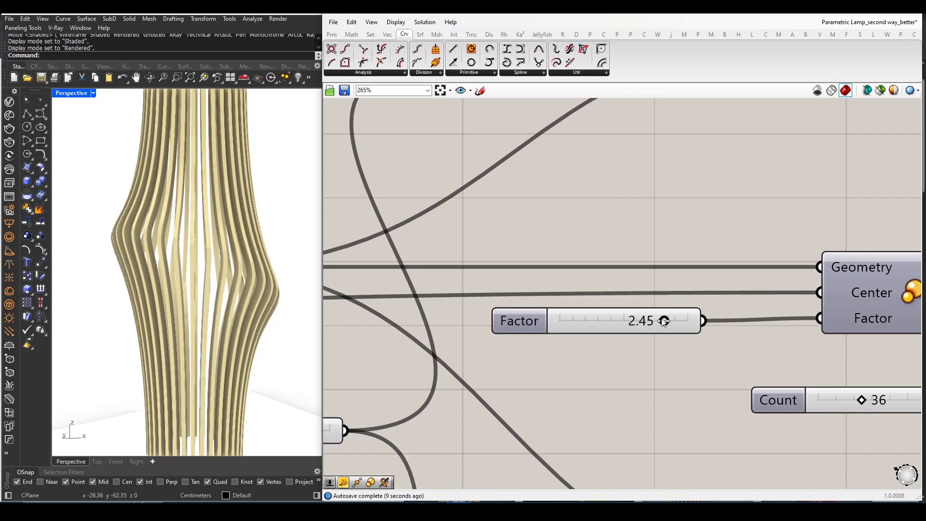
# - Set the Count shared by the three curve divisions to 37 to change the number of ribs
pyautogui.scroll(-5, 243, 341)
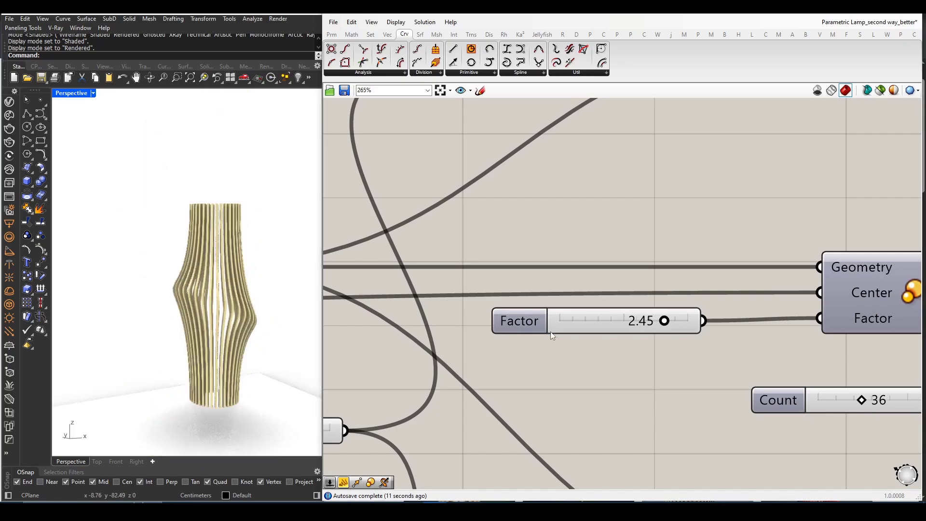
pyautogui.scroll(-6, 551, 332)
pyautogui.scroll(5, 544, 332)
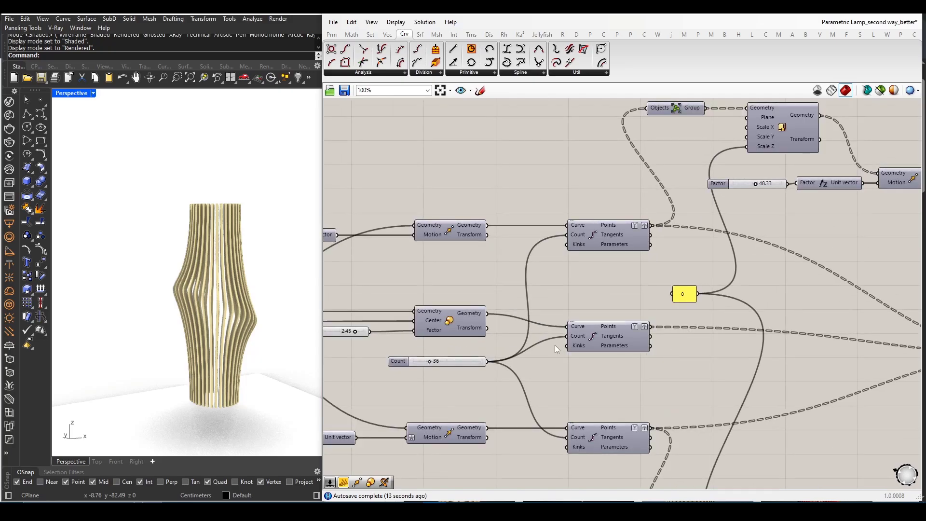
pyautogui.moveTo(440, 377); pyautogui.dragTo(479, 364, button='right')
pyautogui.scroll(3, 236, 351)
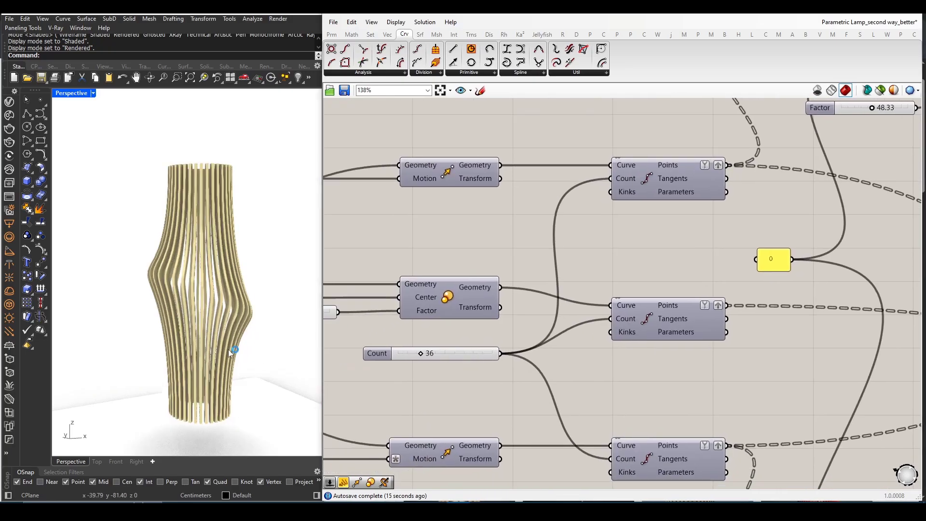
pyautogui.moveTo(235, 348); pyautogui.dragTo(242, 349, button='right')
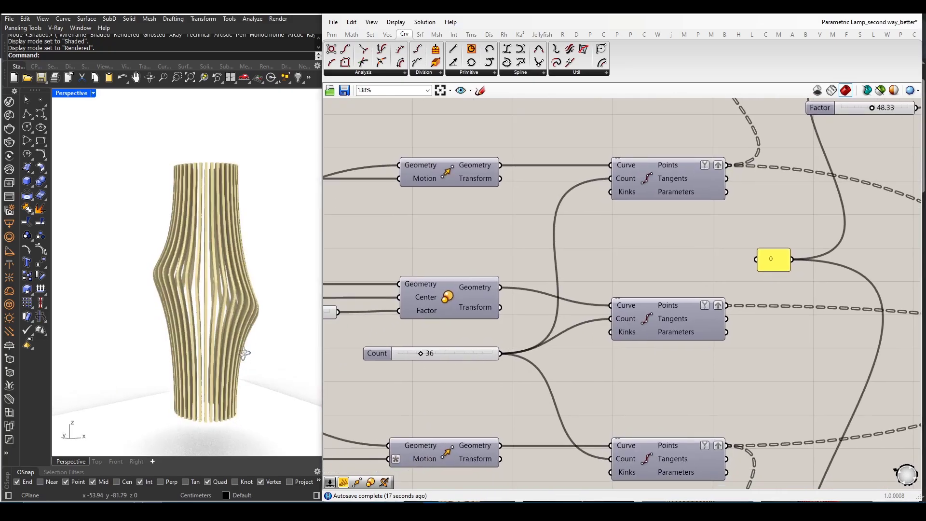
pyautogui.scroll(3, 391, 369)
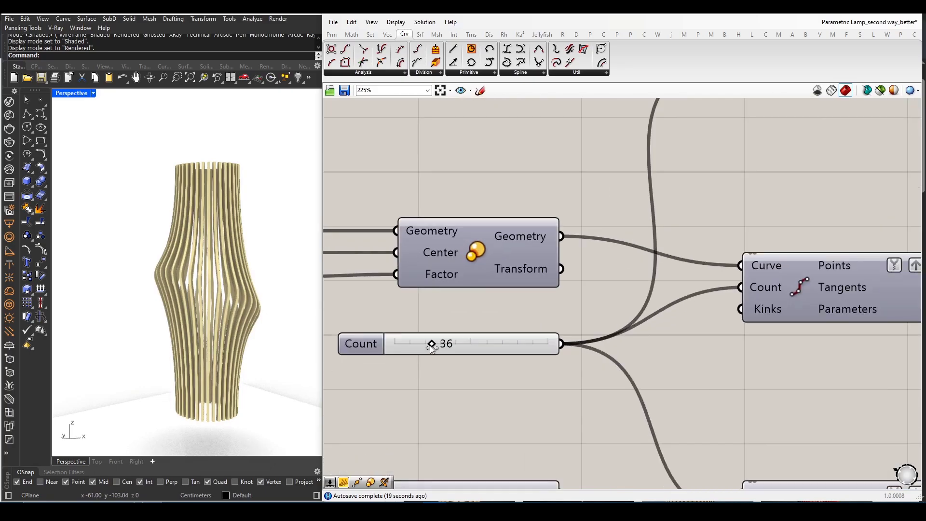
pyautogui.moveTo(431, 346)
pyautogui.mouseDown()
pyautogui.moveTo(417, 343)
pyautogui.moveTo(431, 343)
pyautogui.mouseUp()
# - Raise the lamp's top edge by setting the upper Unit Z Factor to 54.36
pyautogui.scroll(-4, 486, 377)
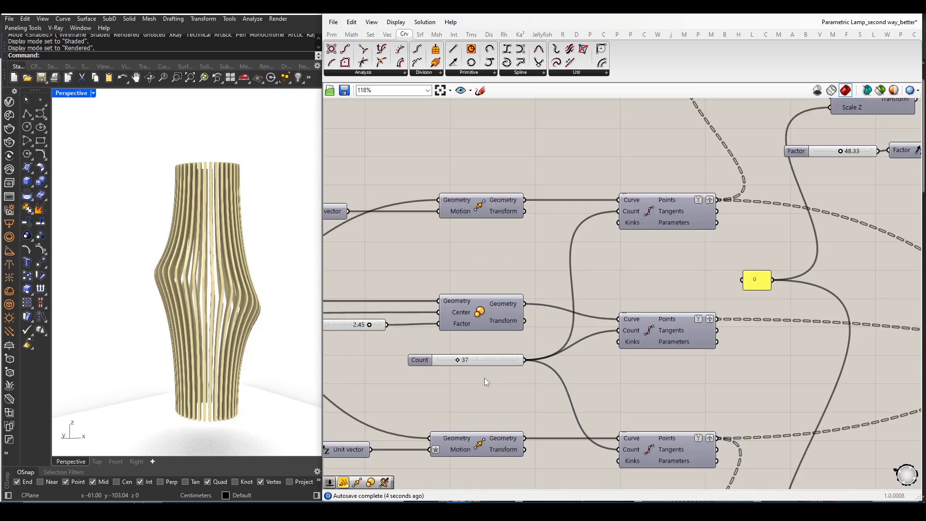
pyautogui.scroll(-5, 485, 378)
pyautogui.scroll(3, 539, 418)
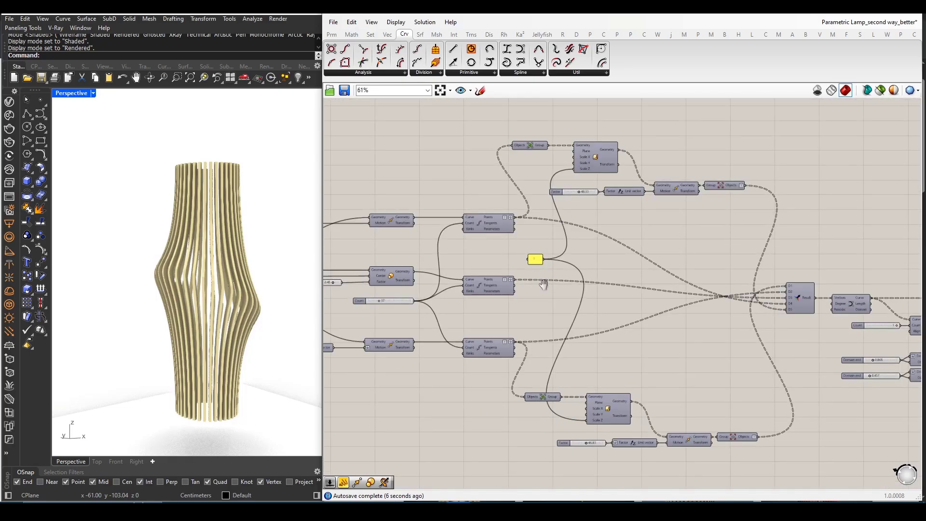
pyautogui.moveTo(544, 285); pyautogui.dragTo(546, 330, button='right')
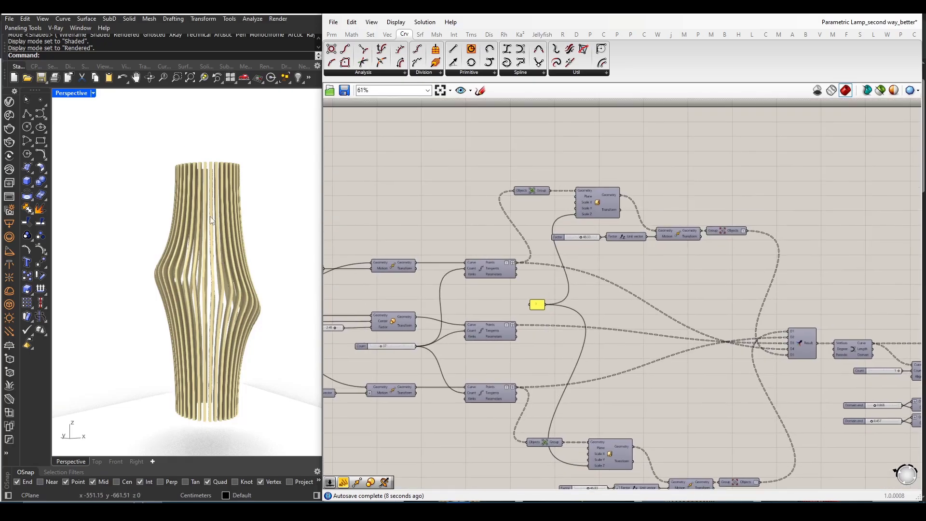
pyautogui.scroll(3, 560, 235)
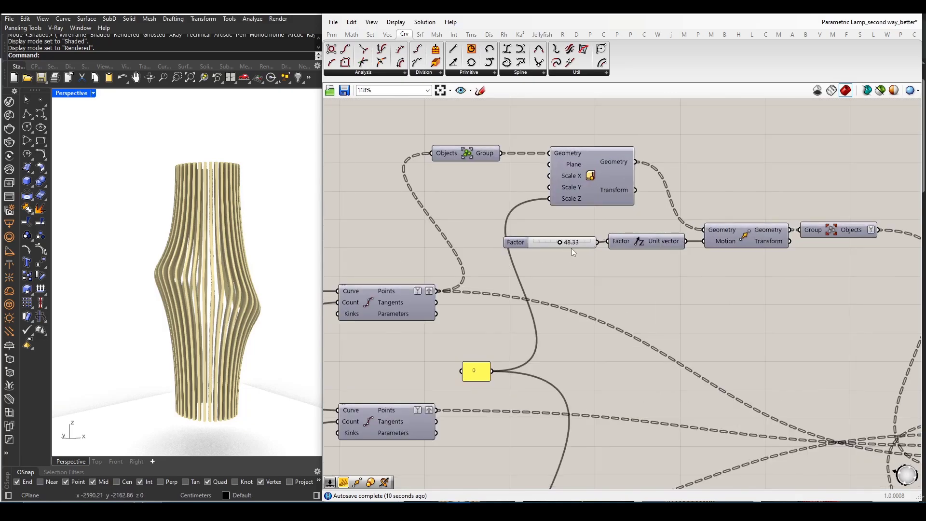
pyautogui.scroll(2, 572, 251)
pyautogui.moveTo(544, 245)
pyautogui.mouseDown()
pyautogui.moveTo(560, 244)
pyautogui.moveTo(549, 245)
pyautogui.mouseUp()
# - Shorten the lamp's lower end by setting the lower Unit Z Factor to 37.16
pyautogui.scroll(-5, 547, 240)
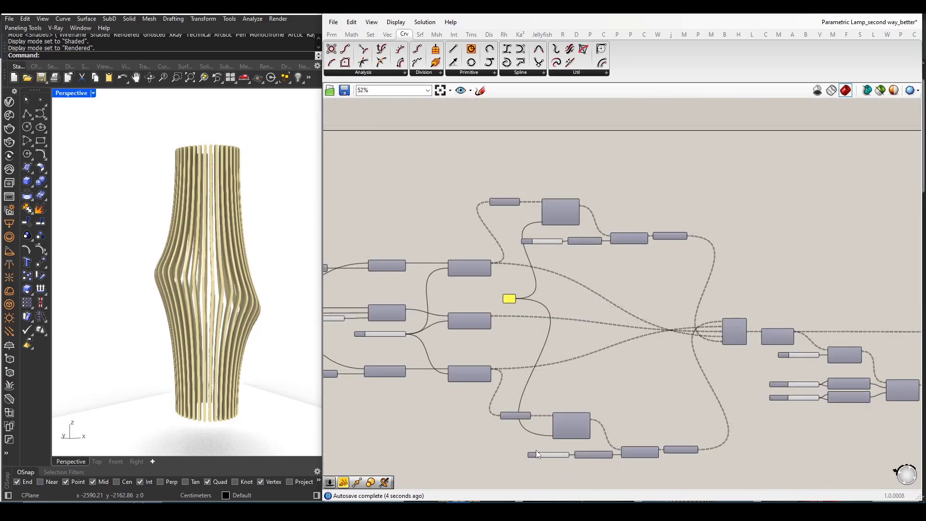
pyautogui.scroll(2, 536, 451)
pyautogui.scroll(3, 560, 453)
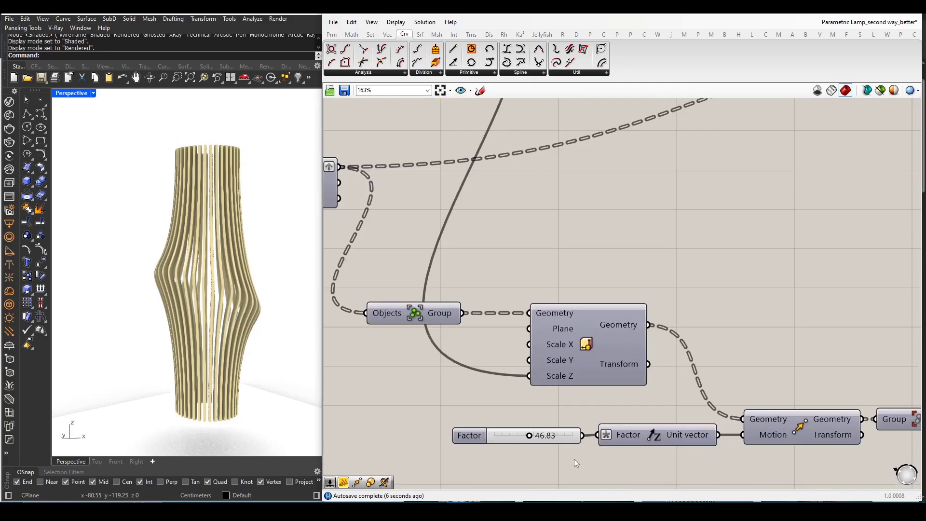
pyautogui.moveTo(530, 436)
pyautogui.mouseDown()
pyautogui.moveTo(506, 436)
pyautogui.moveTo(521, 435)
pyautogui.mouseUp()
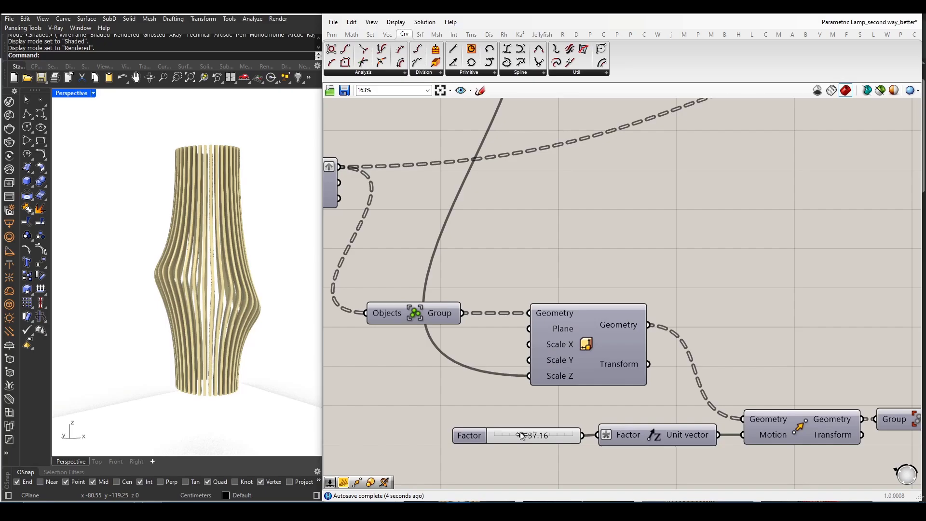
# - Lower the lamp's top edge by reducing the upper Unit Z Factor
pyautogui.scroll(-8, 514, 379)
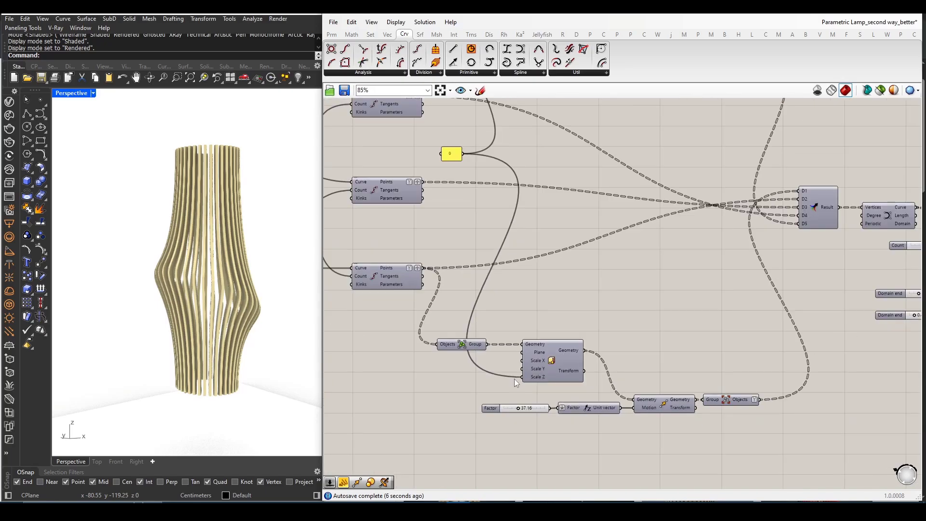
pyautogui.scroll(9, 517, 244)
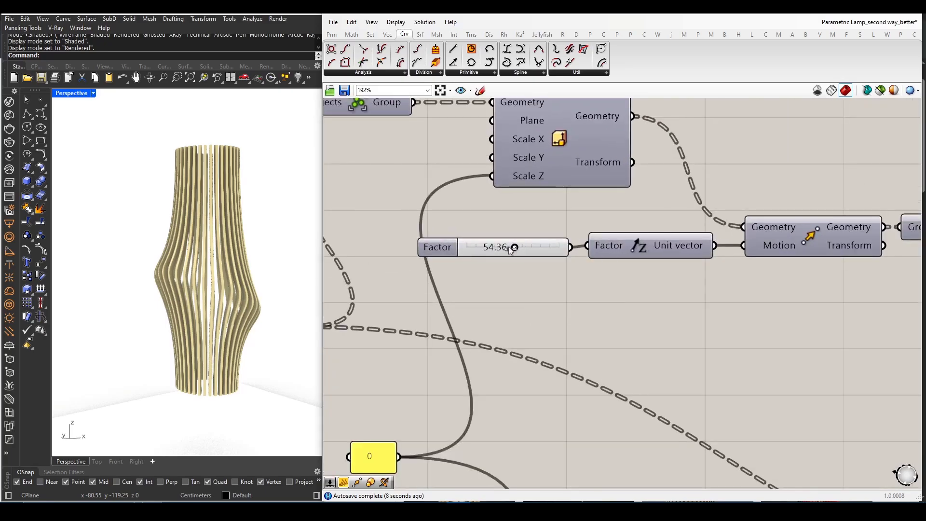
pyautogui.moveTo(515, 247)
pyautogui.mouseDown()
pyautogui.moveTo(482, 249)
pyautogui.moveTo(507, 249)
pyautogui.mouseUp()
# - Slim the rib profile by setting the rectangle's X Size domain end to 0.747 and its Y Size domain end to 0.371
pyautogui.scroll(-6, 494, 291)
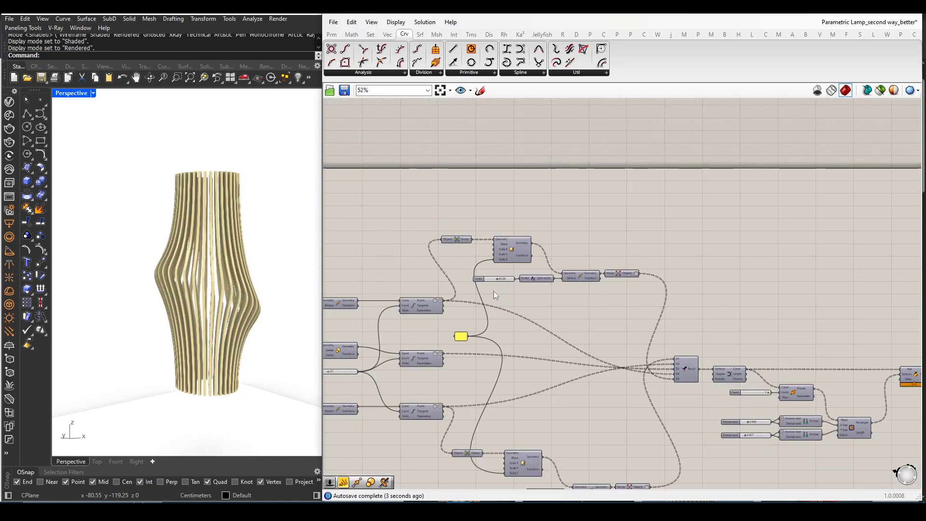
pyautogui.scroll(-2, 493, 291)
pyautogui.scroll(6, 616, 351)
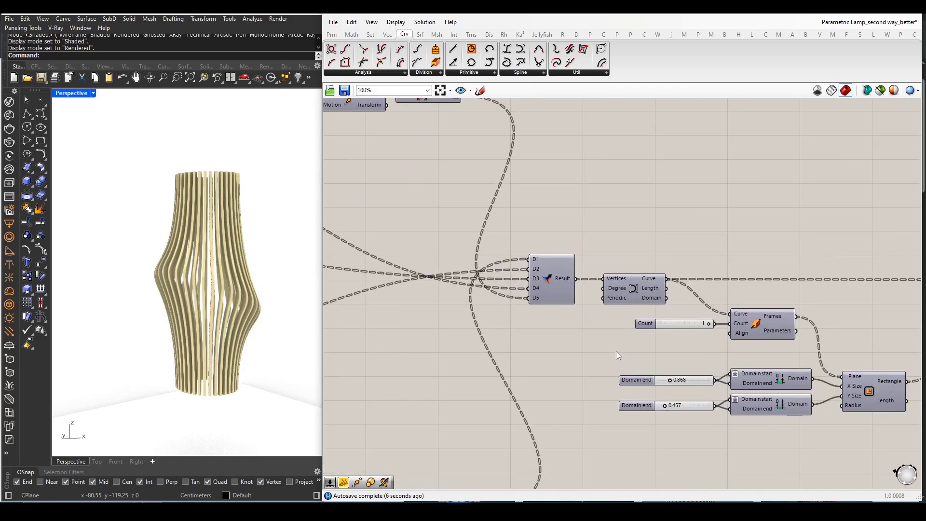
pyautogui.scroll(-3, 575, 363)
pyautogui.scroll(6, 611, 372)
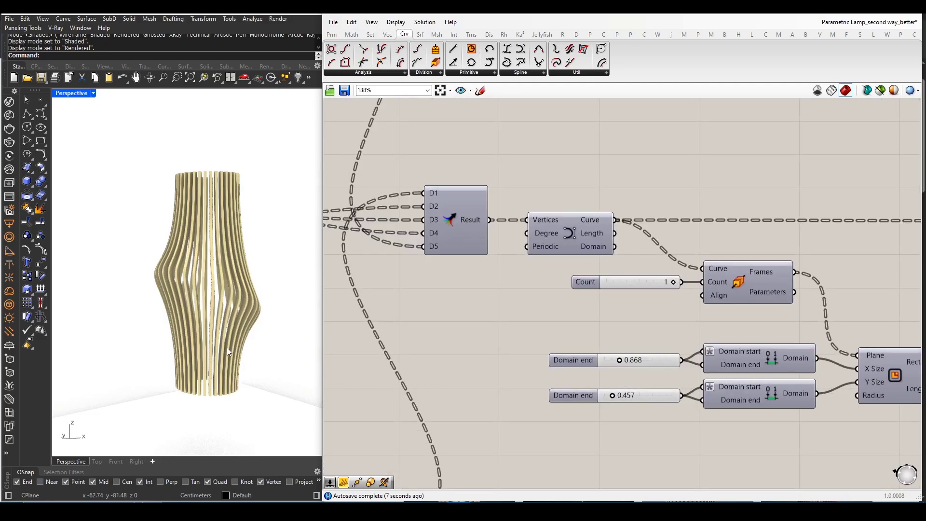
pyautogui.scroll(6, 227, 348)
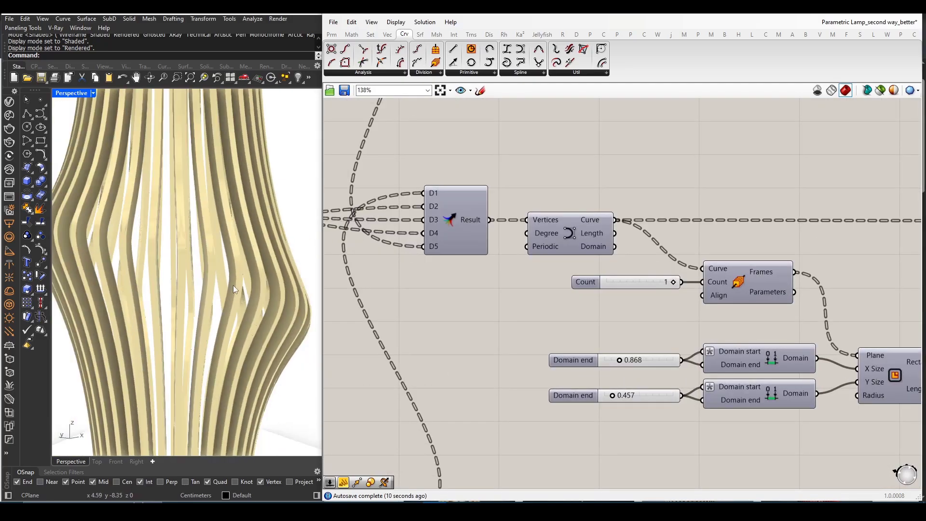
pyautogui.scroll(-2, 238, 287)
pyautogui.scroll(4, 624, 369)
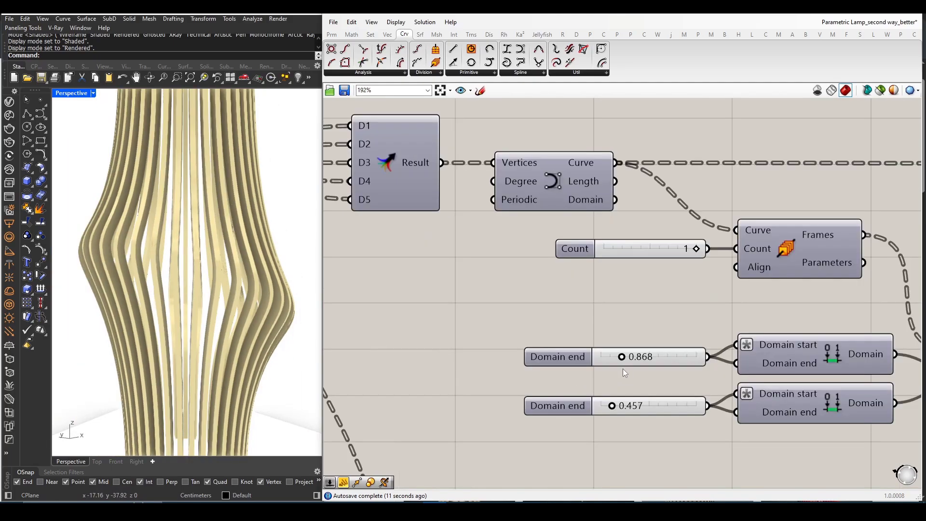
pyautogui.moveTo(622, 357)
pyautogui.mouseDown()
pyautogui.moveTo(611, 356)
pyautogui.moveTo(619, 355)
pyautogui.mouseUp()
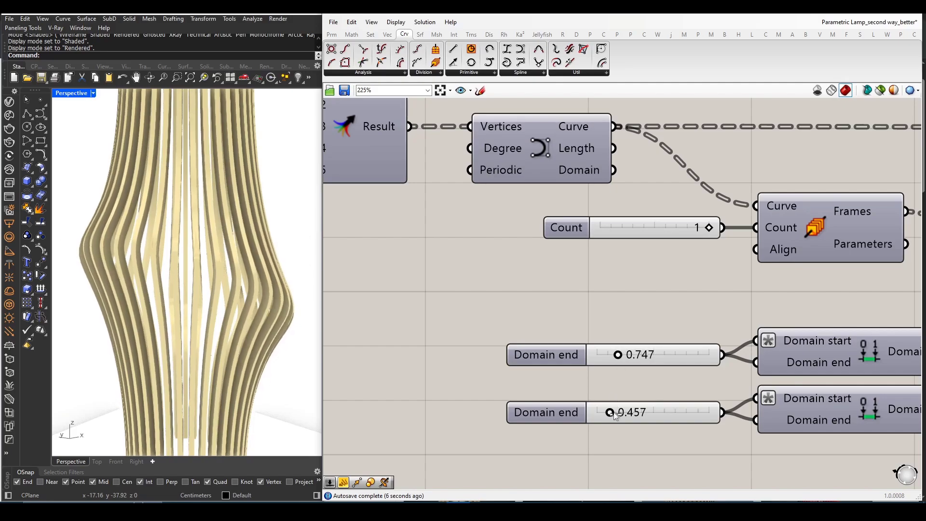
pyautogui.moveTo(615, 416); pyautogui.dragTo(613, 414)
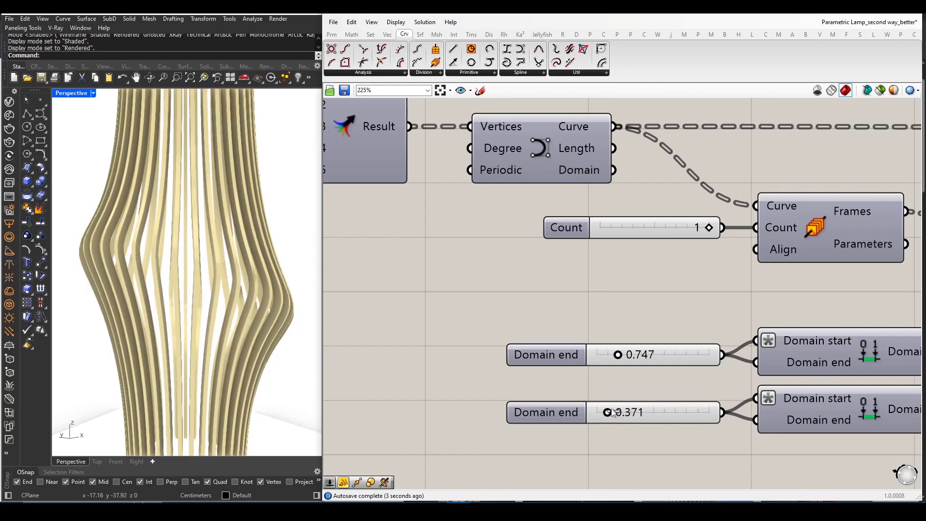
# - Examine the lamp definition from the rib profile back to its start, along with the complete rendered lamp
pyautogui.scroll(-10, 620, 362)
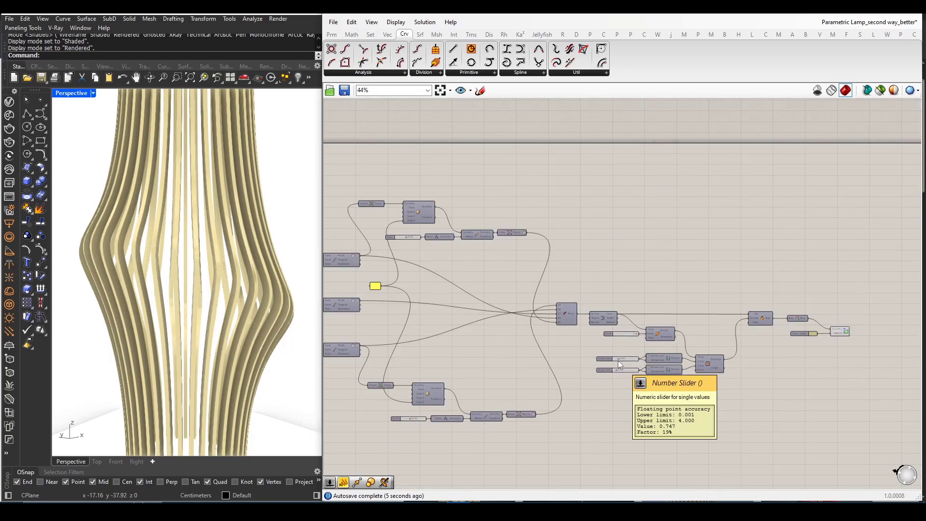
pyautogui.scroll(5, 421, 342)
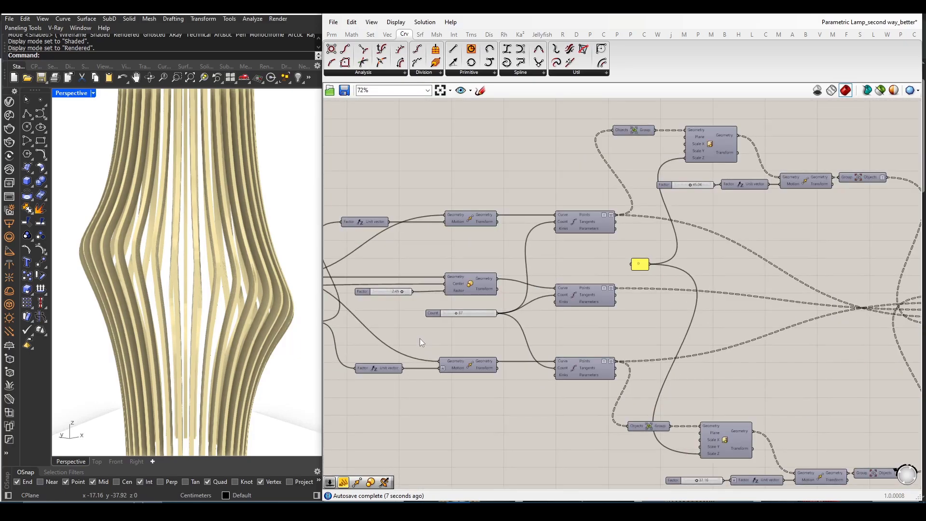
pyautogui.scroll(-2, 546, 344)
pyautogui.scroll(-5, 190, 343)
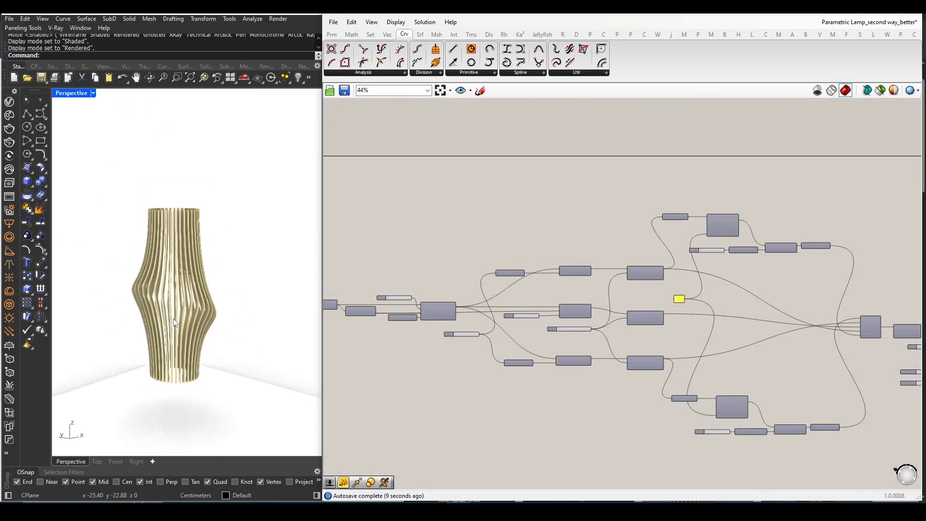
pyautogui.scroll(5, 190, 344)
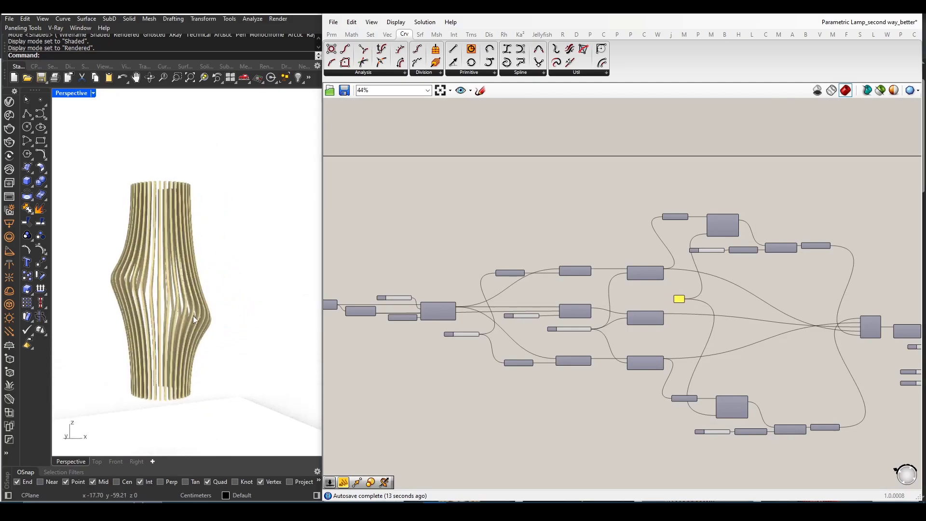
pyautogui.scroll(-3, 190, 319)
pyautogui.scroll(2, 191, 333)
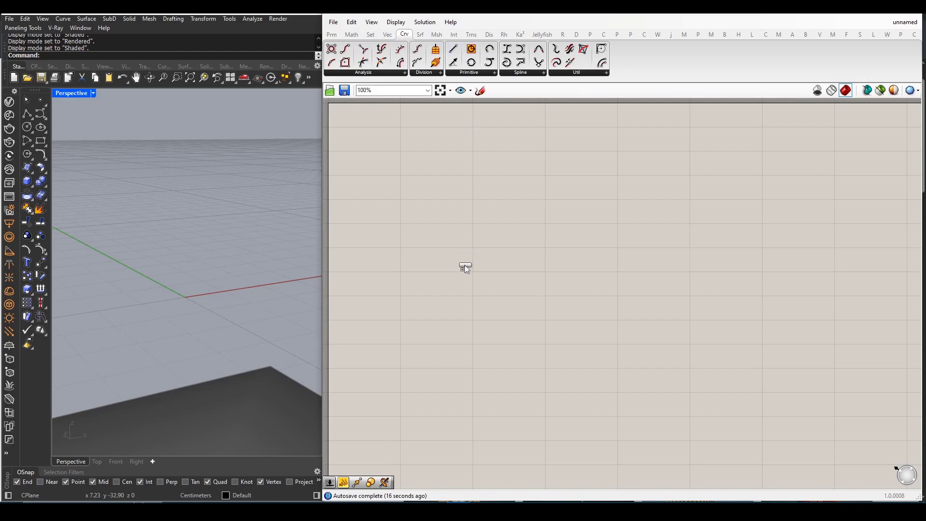
# - Place a Circle component defined by plane and radius on the empty canvas of the new definition
pyautogui.moveTo(464, 268); pyautogui.dragTo(502, 286)
pyautogui.scroll(5, 189, 298)
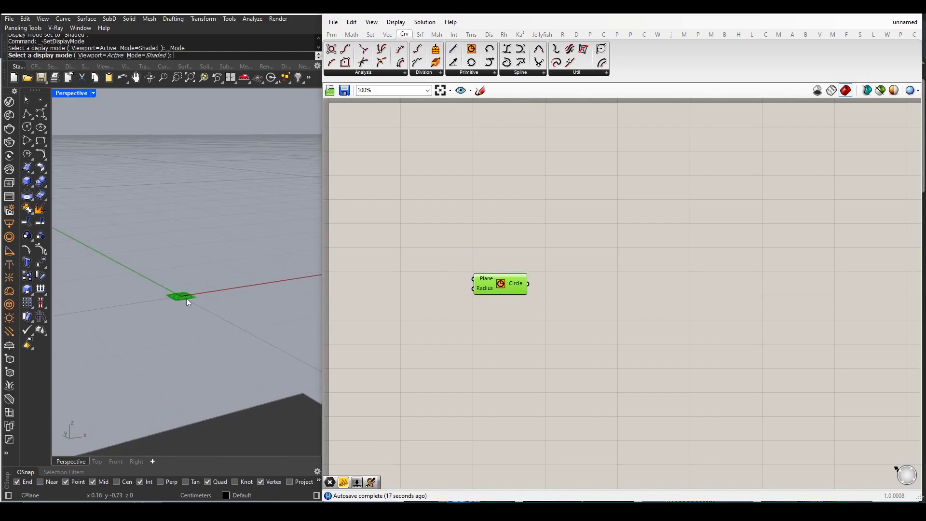
pyautogui.scroll(-4, 558, 343)
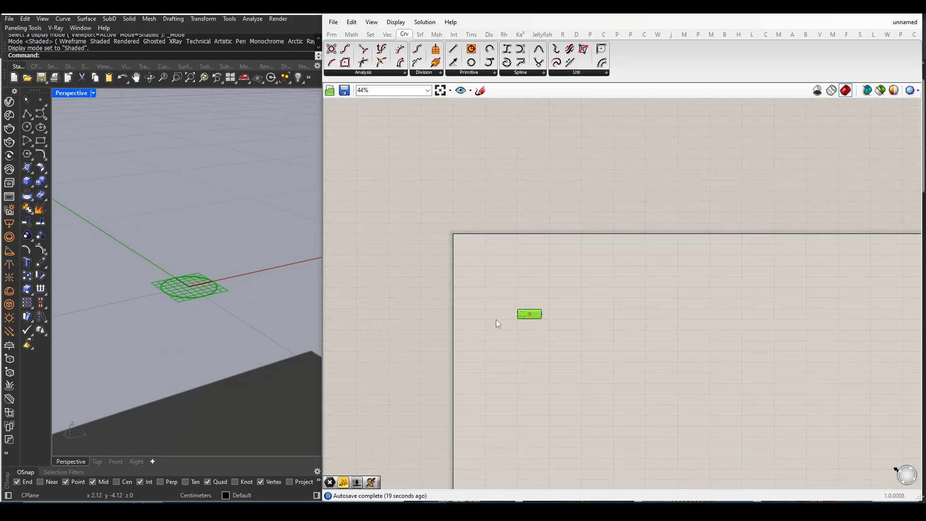
pyautogui.scroll(4, 492, 319)
pyautogui.moveTo(572, 321); pyautogui.dragTo(633, 331)
pyautogui.scroll(4, 601, 337)
# - Add a number slider with value 13.00 and connect it to the circle's Radius input
pyautogui.doubleClick(506, 325)
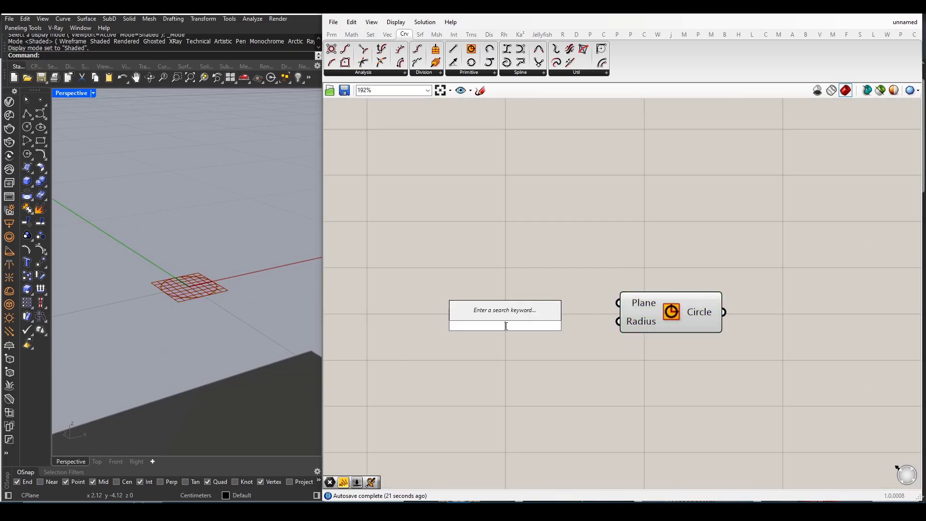
pyautogui.write('13')
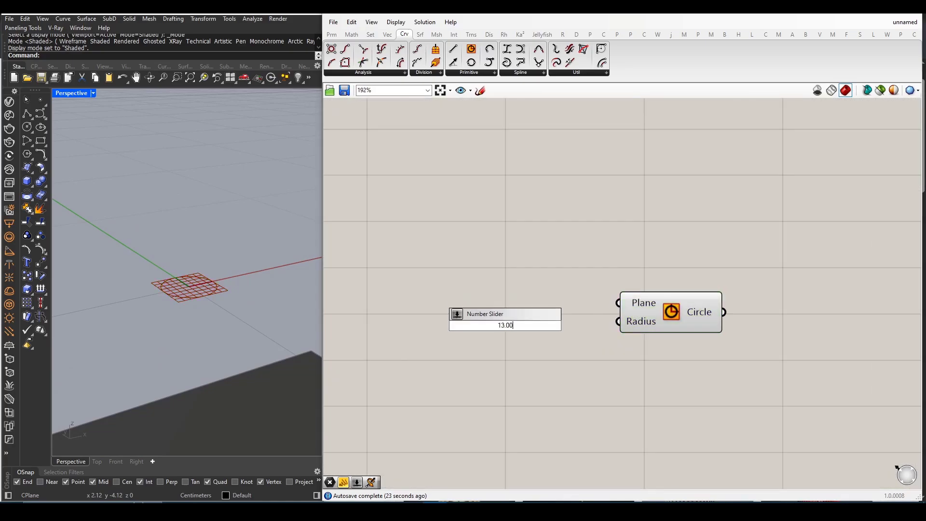
pyautogui.press('Return')
pyautogui.moveTo(463, 332); pyautogui.dragTo(440, 329)
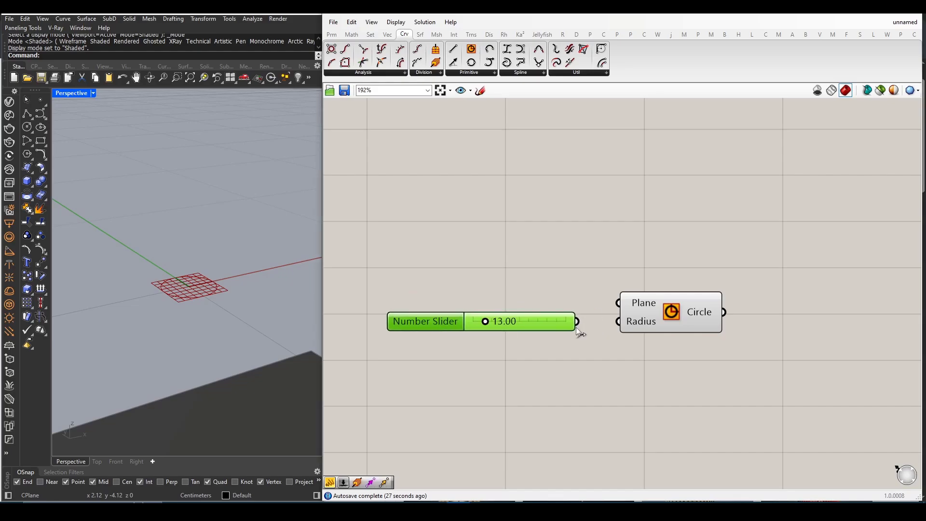
pyautogui.moveTo(591, 328); pyautogui.dragTo(619, 321)
pyautogui.scroll(-2, 431, 305)
pyautogui.scroll(-4, 219, 292)
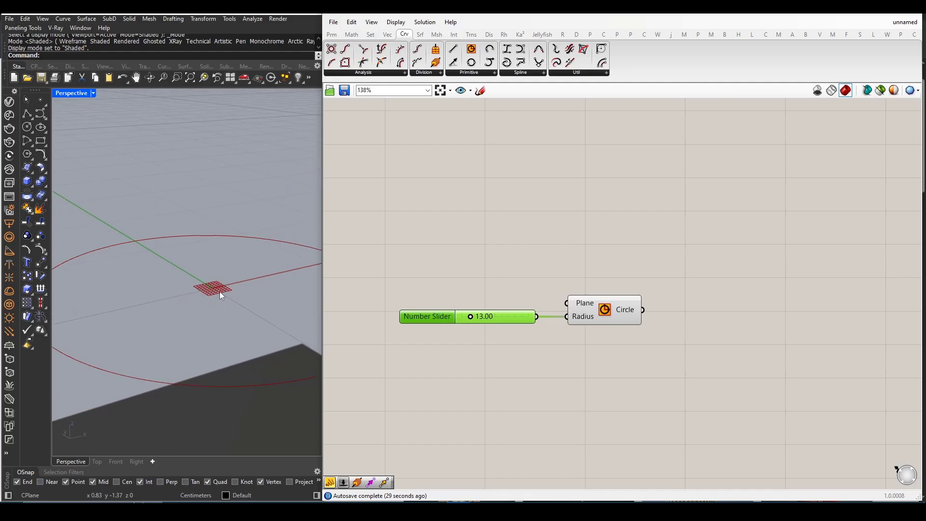
pyautogui.scroll(2, 431, 317)
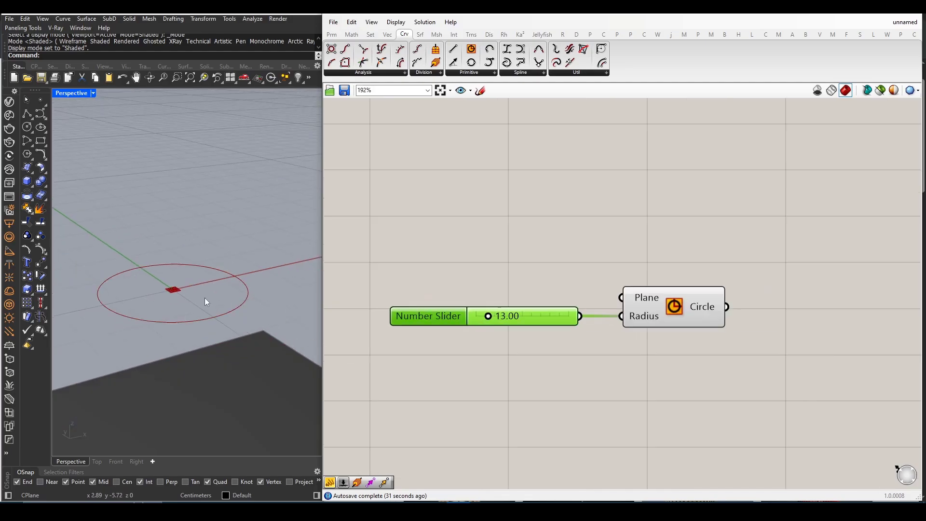
pyautogui.moveTo(205, 299); pyautogui.dragTo(193, 291, button='right')
pyautogui.scroll(-7, 428, 321)
# - Add a Rotate 3D component and connect the circle to its Geometry input
pyautogui.scroll(3, 511, 320)
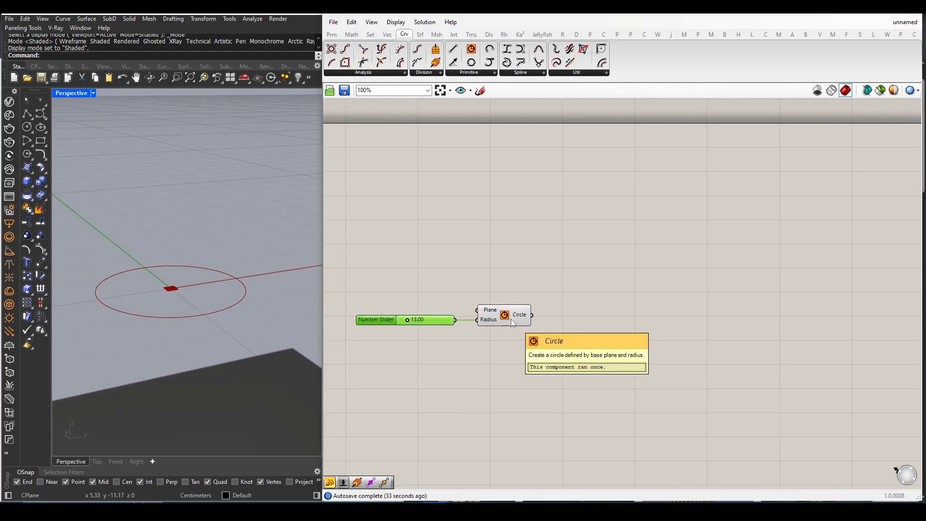
pyautogui.doubleClick(589, 351)
pyautogui.write('rotate')
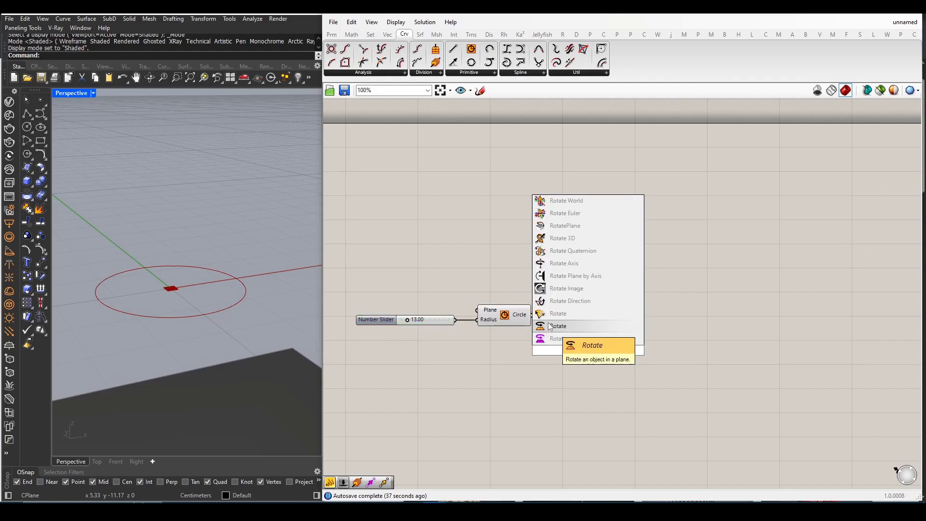
pyautogui.click(563, 238)
pyautogui.moveTo(575, 345); pyautogui.dragTo(604, 340)
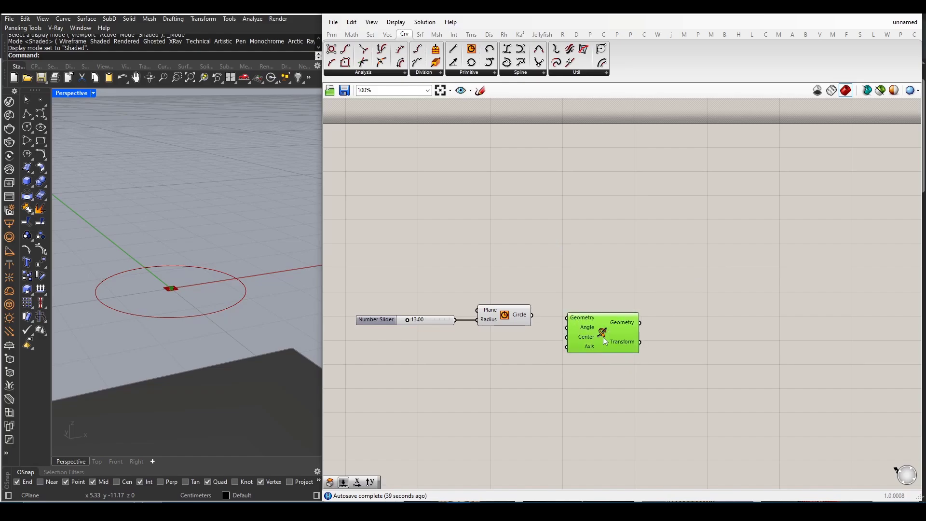
pyautogui.moveTo(540, 316); pyautogui.dragTo(617, 323)
# - Set the Angle input of the Rotate 3D component to Degrees
pyautogui.scroll(2, 566, 364)
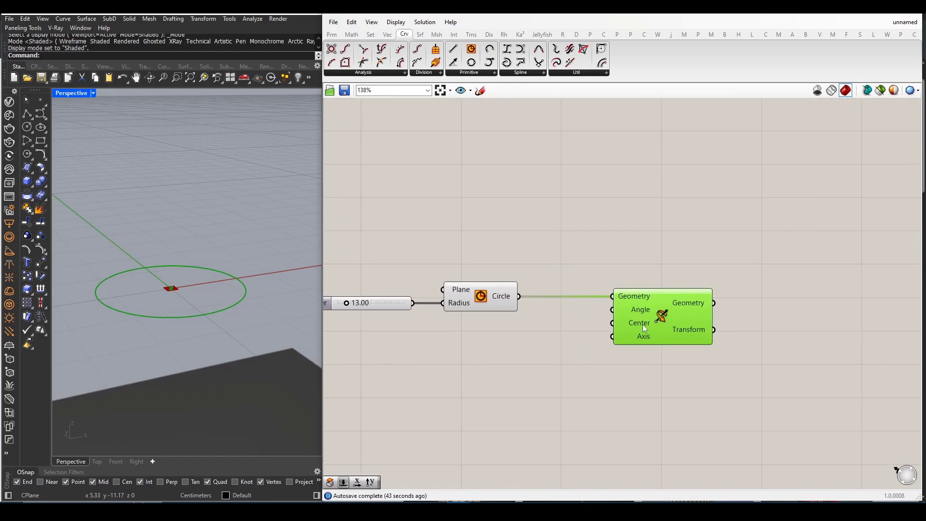
pyautogui.rightClick(635, 312)
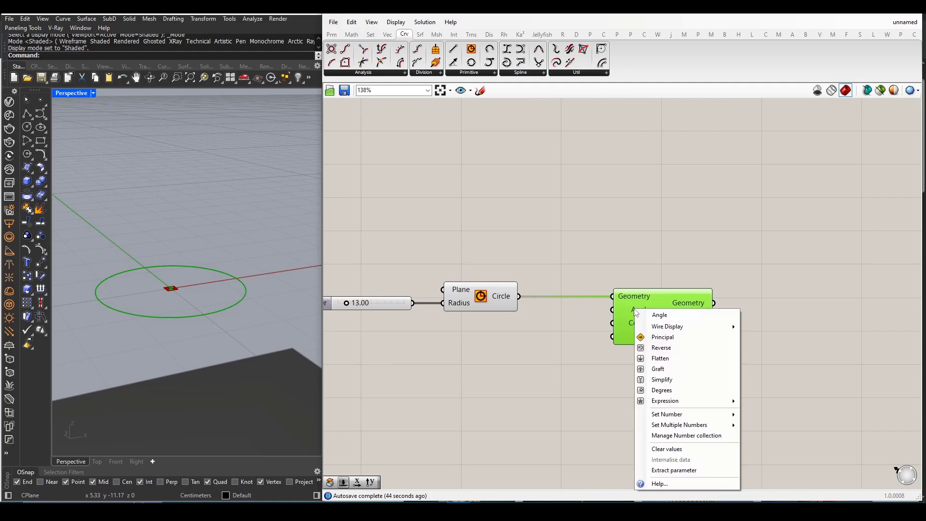
pyautogui.click(671, 387)
# - Add a Unit Y vector component and connect its Unit vector output to the Axis input of Rotate 3D
pyautogui.doubleClick(473, 383)
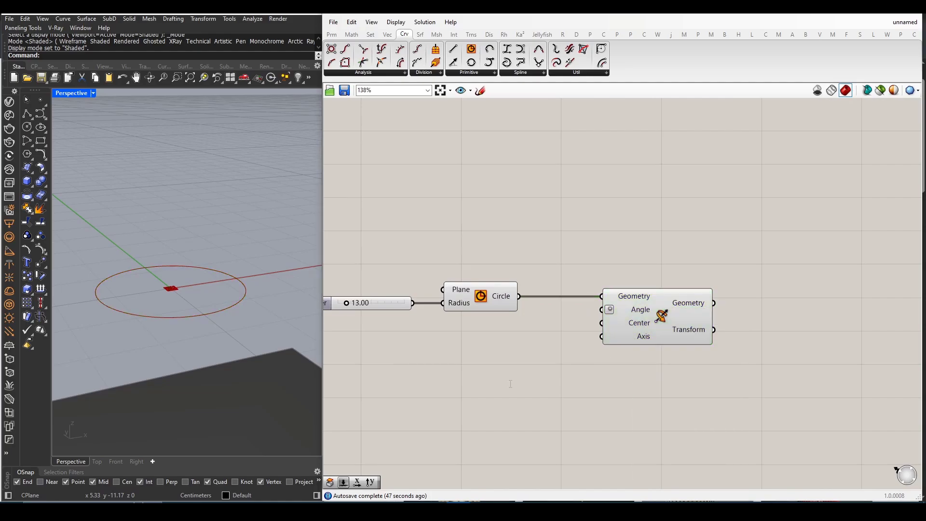
pyautogui.moveTo(226, 349); pyautogui.dragTo(302, 351, button='right')
pyautogui.doubleClick(494, 373)
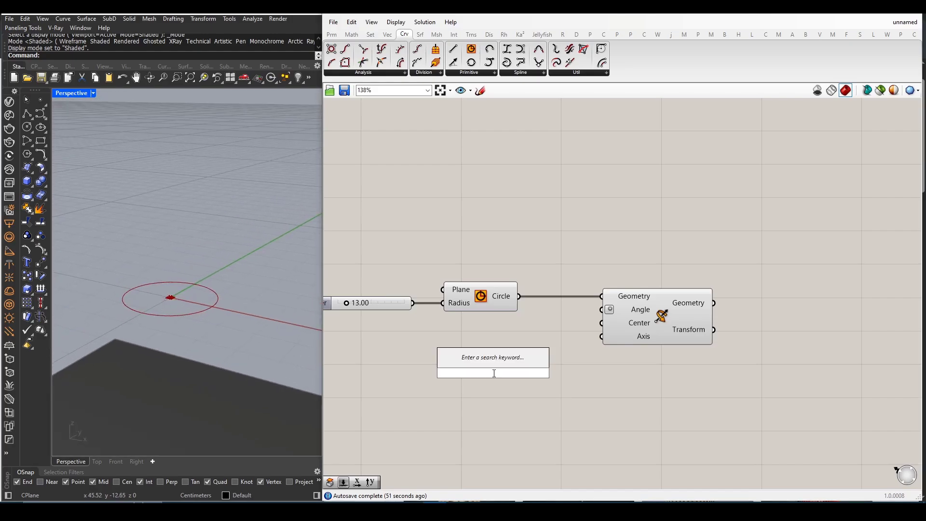
pyautogui.write('y')
pyautogui.press('Return')
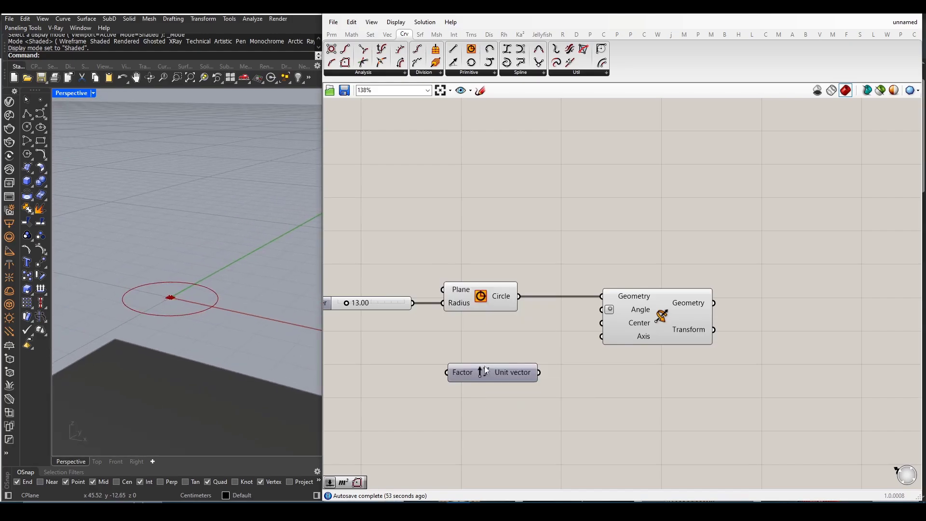
pyautogui.moveTo(540, 373); pyautogui.dragTo(575, 359)
pyautogui.moveTo(514, 378); pyautogui.dragTo(522, 378)
pyautogui.moveTo(181, 337); pyautogui.dragTo(258, 324, button='right')
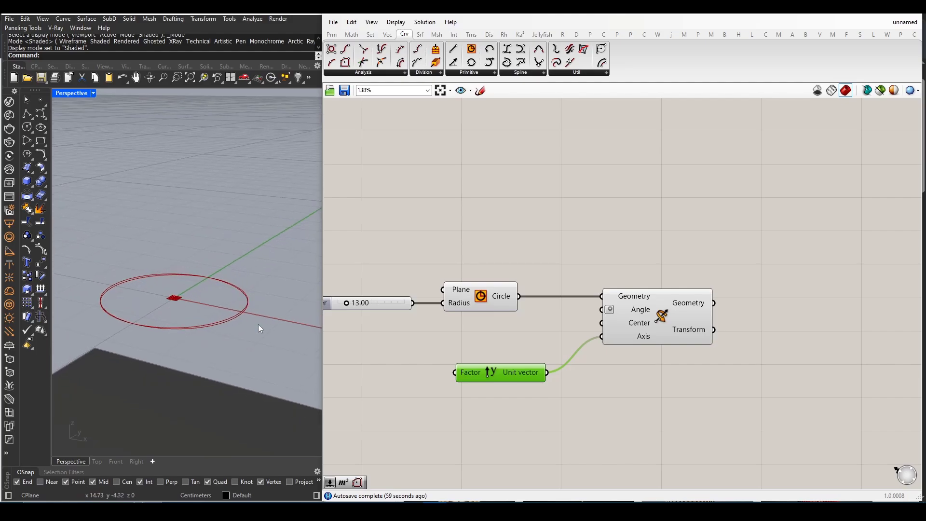
# - Move the radius slider and Circle component together farther away from the Rotate 3D component
pyautogui.scroll(-3, 531, 305)
pyautogui.moveTo(508, 304); pyautogui.dragTo(395, 288)
pyautogui.moveTo(499, 300); pyautogui.dragTo(468, 301)
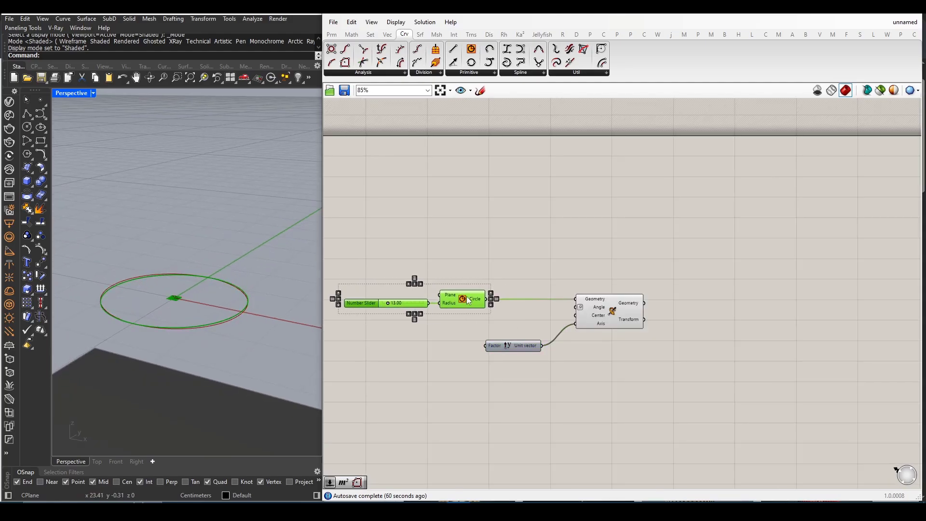
pyautogui.click(458, 248)
# - Add an Area component fed by the circle and connect its Centroid output to the Center input of Rotate 3D
pyautogui.click(416, 36)
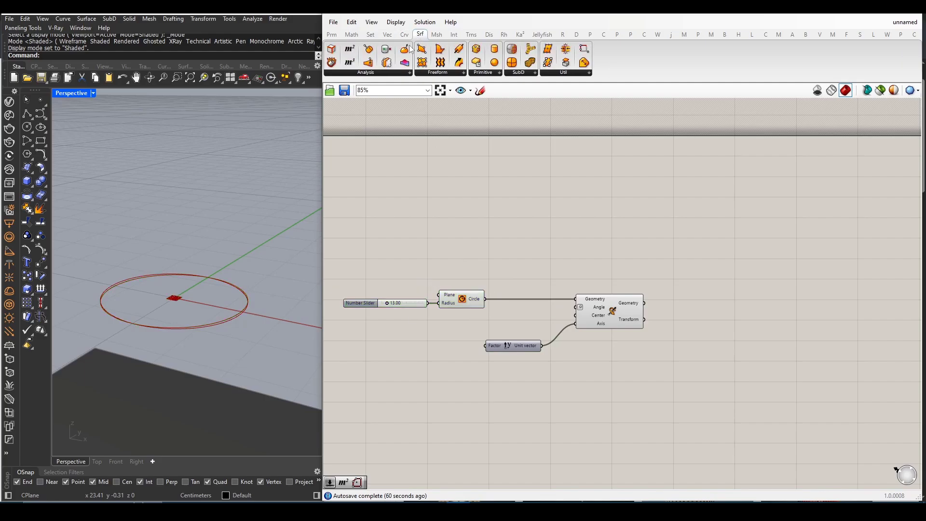
pyautogui.moveTo(513, 273); pyautogui.dragTo(518, 272)
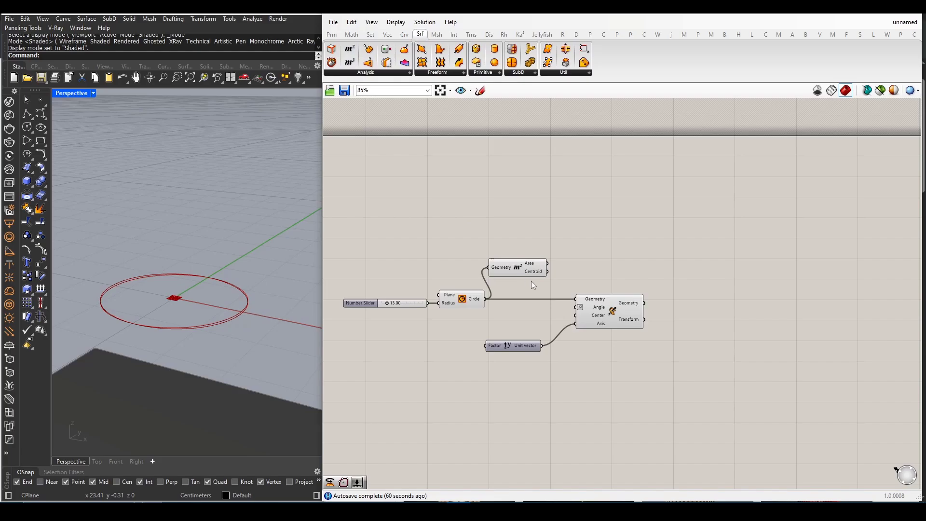
pyautogui.scroll(2, 531, 280)
pyautogui.click(520, 273)
pyautogui.moveTo(553, 268); pyautogui.dragTo(592, 330)
pyautogui.scroll(-2, 545, 312)
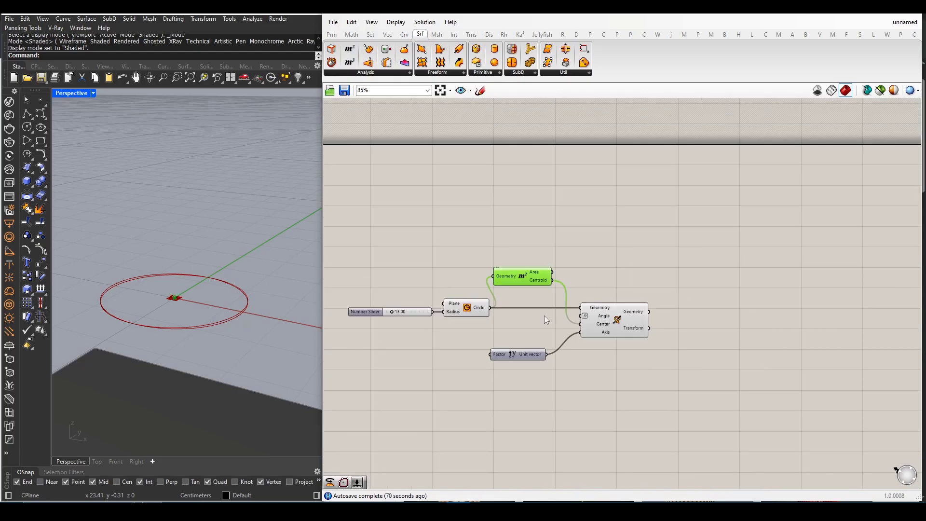
# - Turn off the preview of the radius slider, Circle and Area components
pyautogui.moveTo(527, 331); pyautogui.dragTo(366, 249)
pyautogui.middleClick(443, 273)
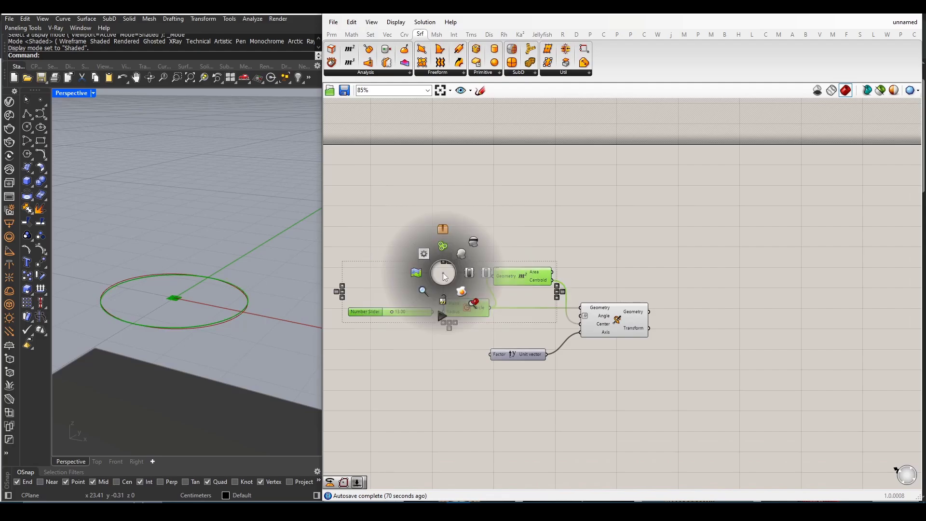
pyautogui.click(474, 242)
pyautogui.scroll(-3, 421, 259)
pyautogui.scroll(4, 469, 289)
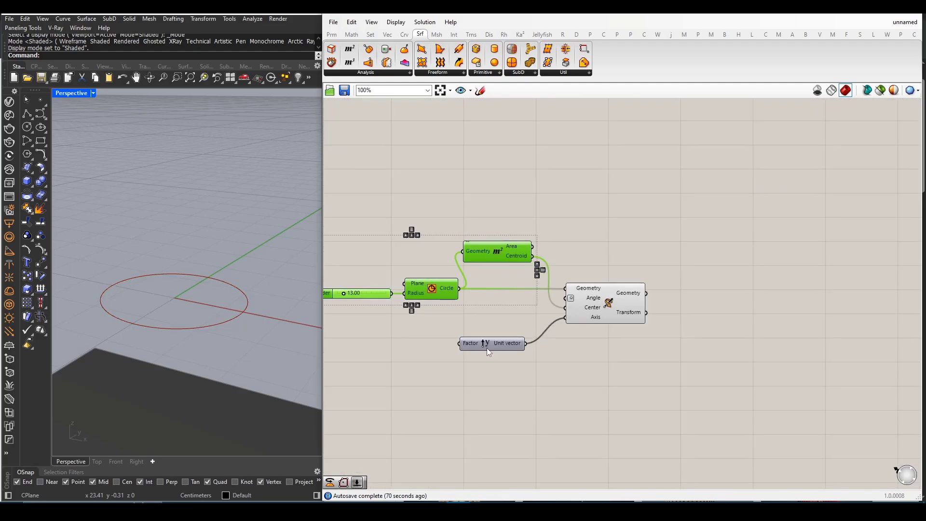
# - Add a 30.00 number slider and connect it to the Angle input of Rotate 3D, moving Unit Y down to make room
pyautogui.moveTo(487, 348); pyautogui.dragTo(498, 363)
pyautogui.doubleClick(443, 349)
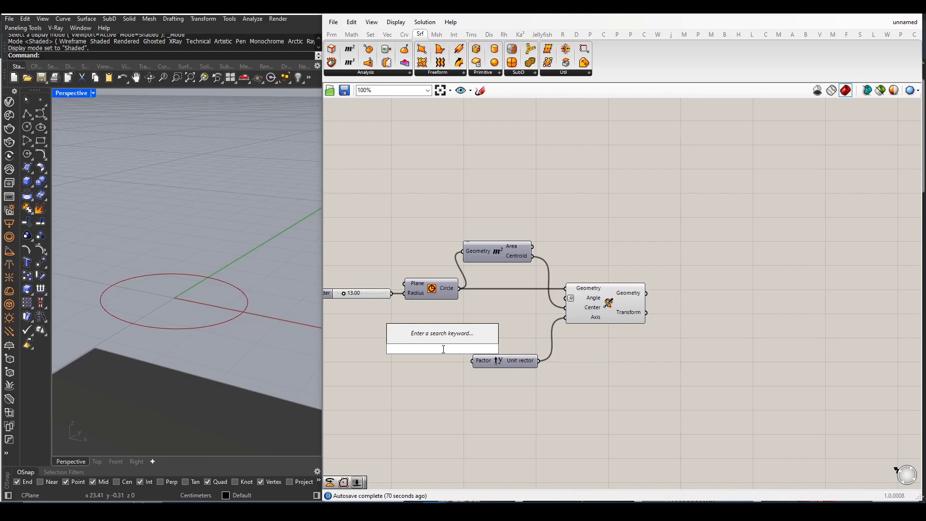
pyautogui.write('30.00')
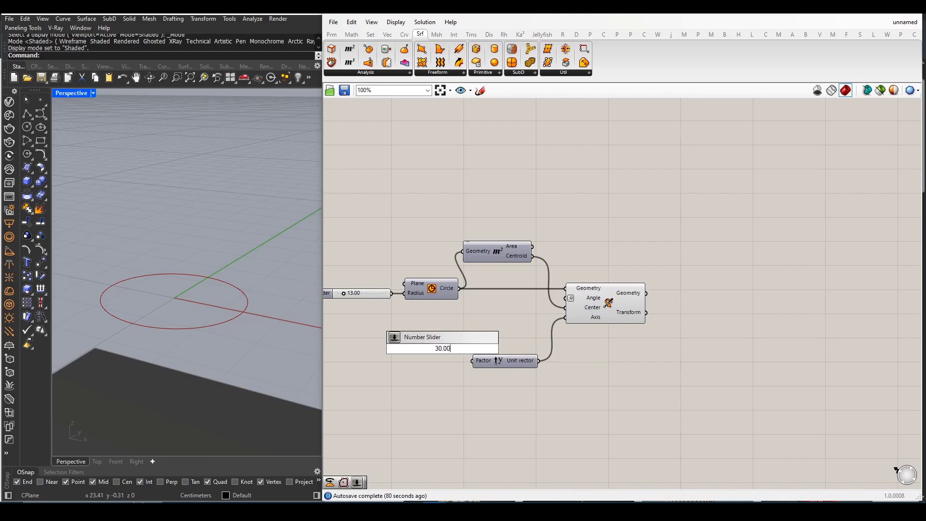
pyautogui.press('Return')
pyautogui.moveTo(442, 348); pyautogui.dragTo(440, 316)
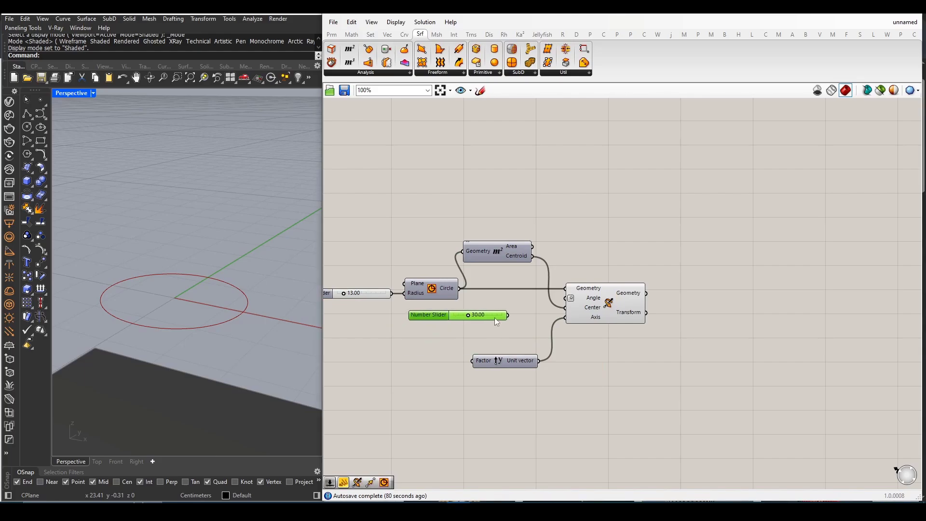
pyautogui.moveTo(509, 315); pyautogui.dragTo(565, 298)
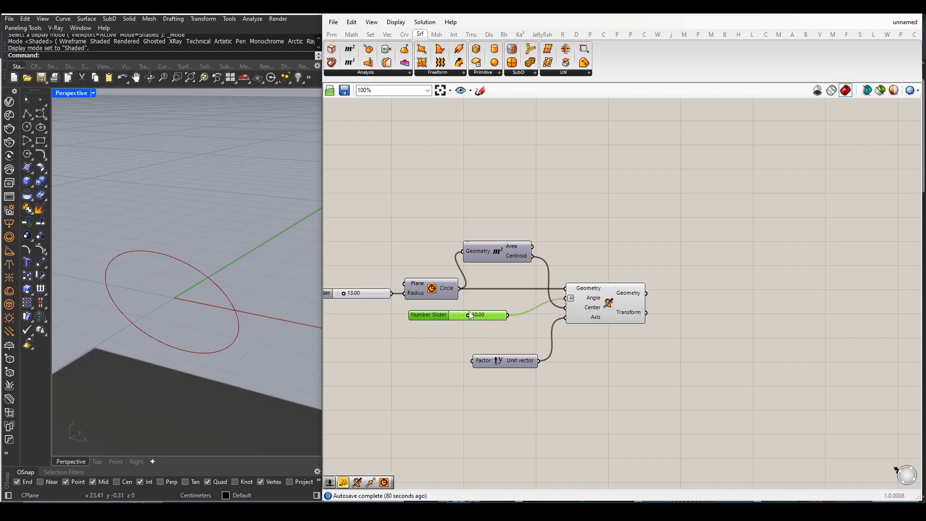
# - Set the rotation slider to 27.00, rename it Angle, and place it shortened beside Rotate 3D
pyautogui.moveTo(226, 322)
pyautogui.mouseDown(button='right')
pyautogui.moveTo(204, 320)
pyautogui.moveTo(212, 317)
pyautogui.mouseUp(button='right')
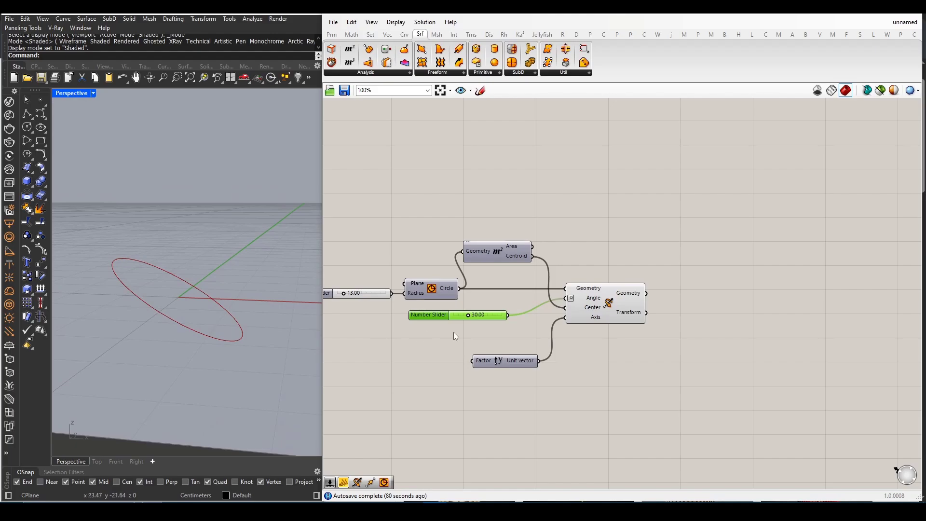
pyautogui.moveTo(471, 318)
pyautogui.mouseDown()
pyautogui.moveTo(460, 315)
pyautogui.moveTo(466, 317)
pyautogui.mouseUp()
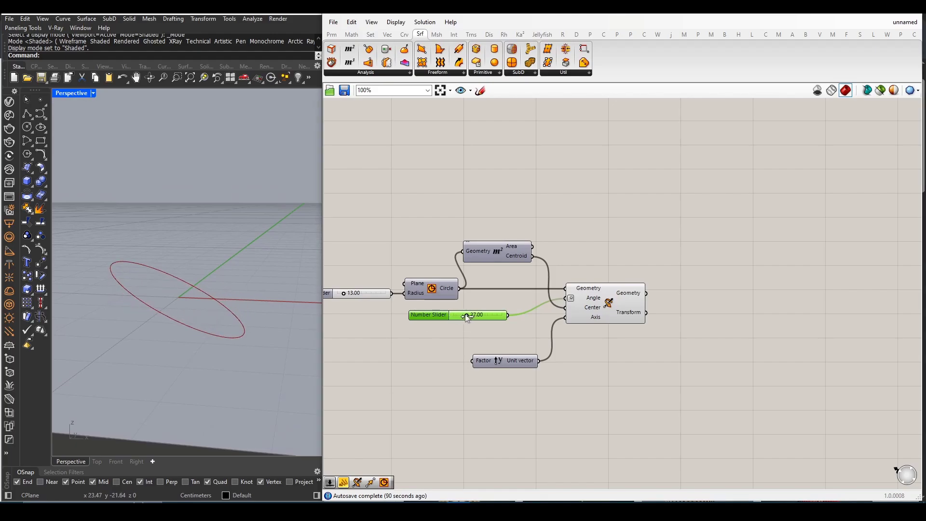
pyautogui.rightClick(435, 317)
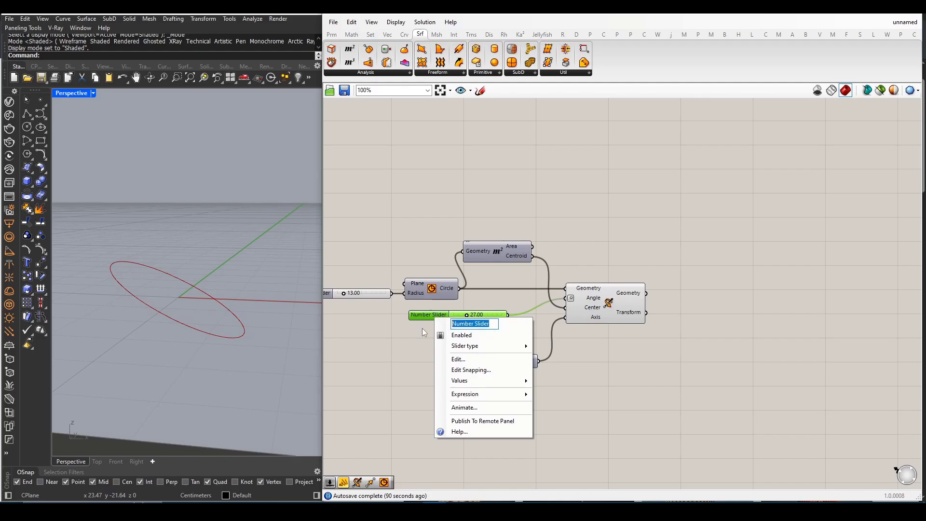
pyautogui.write('Angle')
pyautogui.press('Return')
pyautogui.moveTo(503, 316); pyautogui.dragTo(475, 318)
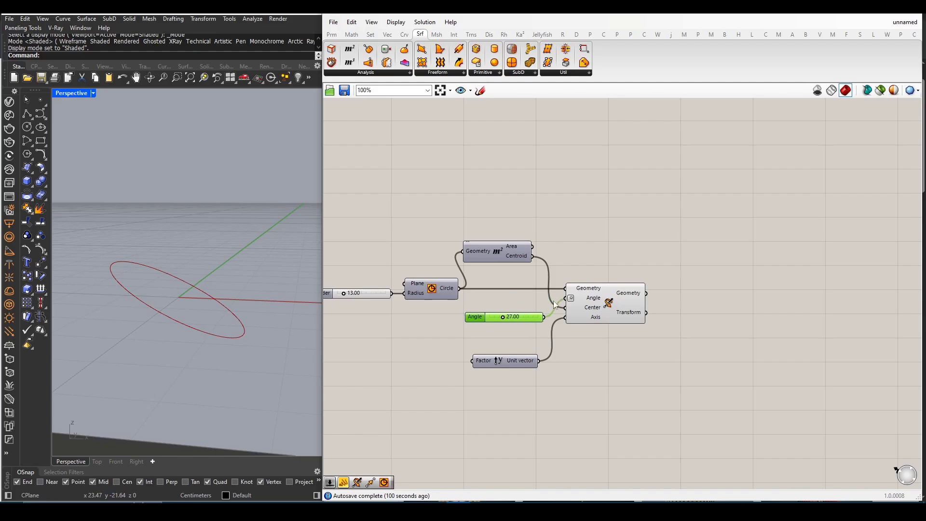
pyautogui.moveTo(146, 332); pyautogui.dragTo(152, 343, button='right')
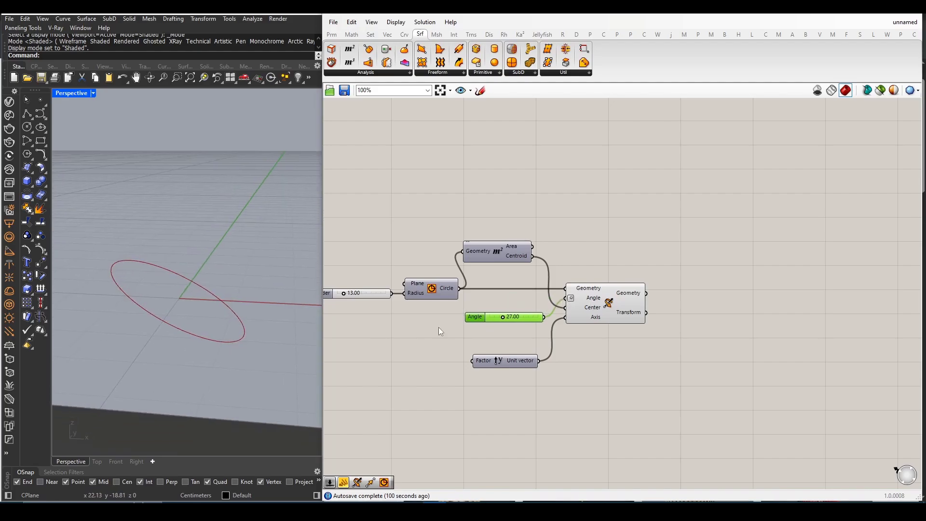
# - Add two Move components beyond Rotate 3D, one above the other
pyautogui.scroll(-4, 439, 327)
pyautogui.scroll(3, 596, 316)
pyautogui.doubleClick(582, 328)
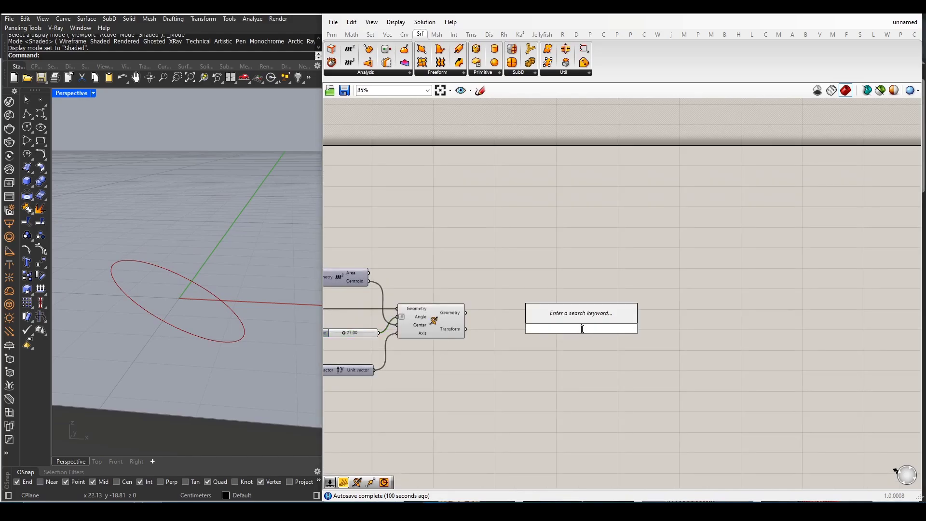
pyautogui.write('move')
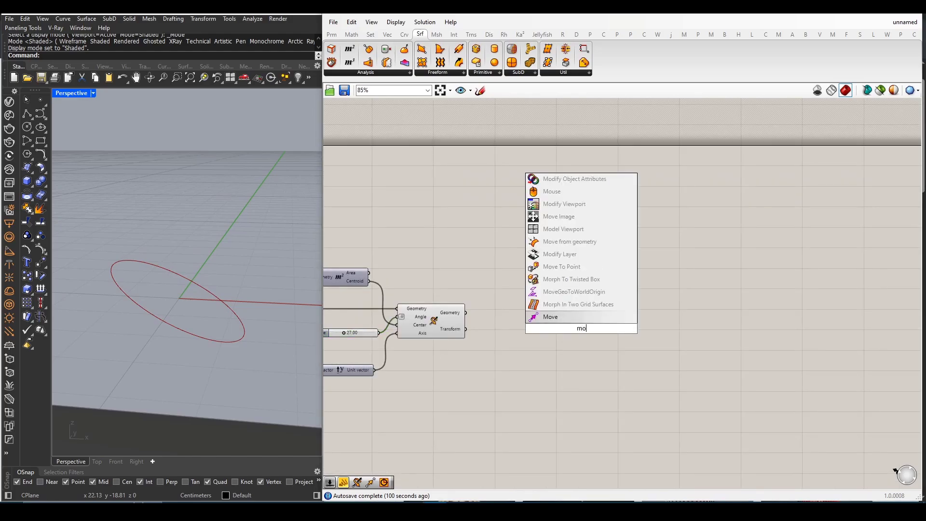
pyautogui.click(564, 310)
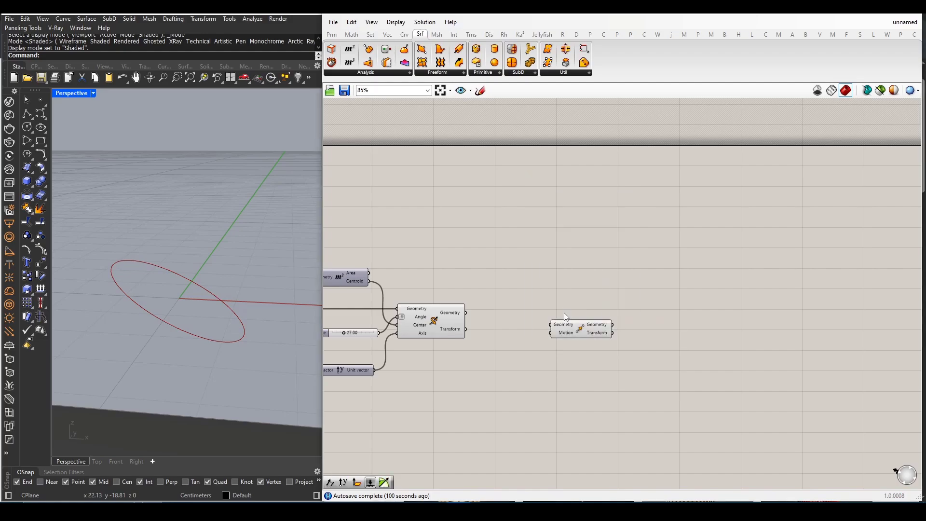
pyautogui.moveTo(565, 328); pyautogui.dragTo(525, 371)
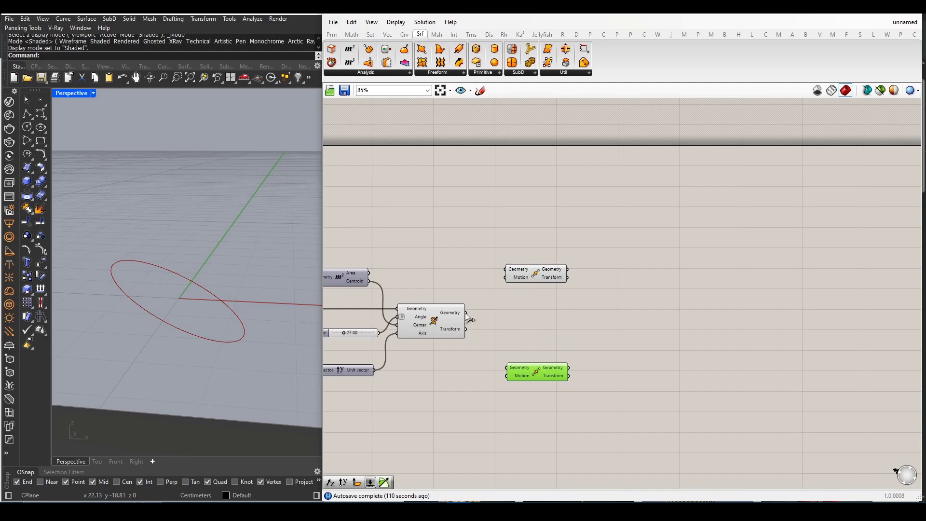
# - Connect Rotate 3D's Geometry output to the Geometry input of both Move components and shift the two farther away
pyautogui.moveTo(466, 314); pyautogui.dragTo(516, 270)
pyautogui.click(516, 270)
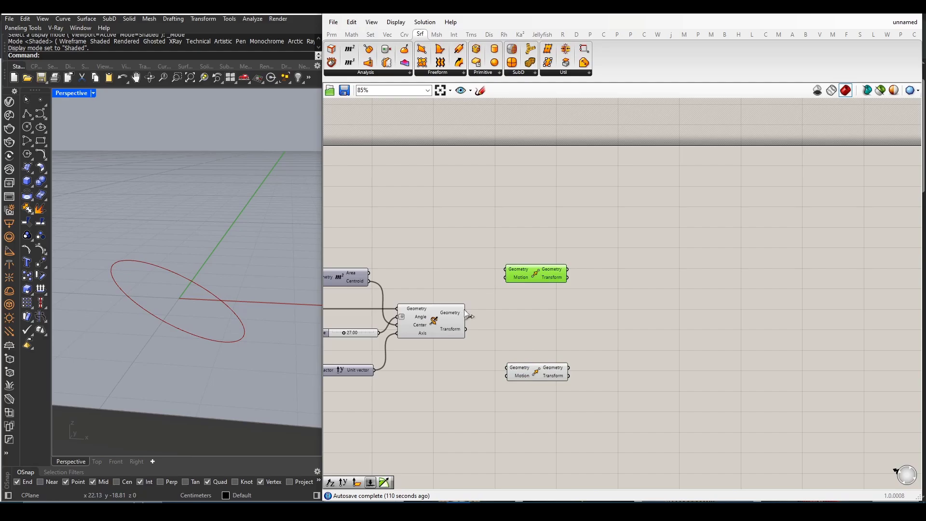
pyautogui.moveTo(467, 315); pyautogui.dragTo(535, 265)
pyautogui.moveTo(524, 378); pyautogui.dragTo(537, 380)
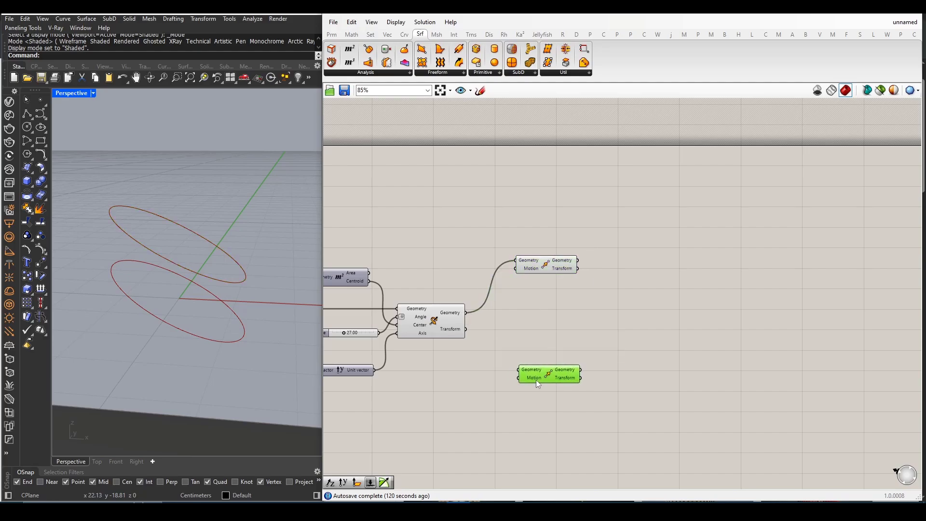
pyautogui.moveTo(467, 317); pyautogui.dragTo(520, 372)
pyautogui.moveTo(608, 400); pyautogui.dragTo(579, 254)
# - Add a Unit Z vector component and connect its Unit vector output to the Motion input of both Move components
pyautogui.doubleClick(487, 260)
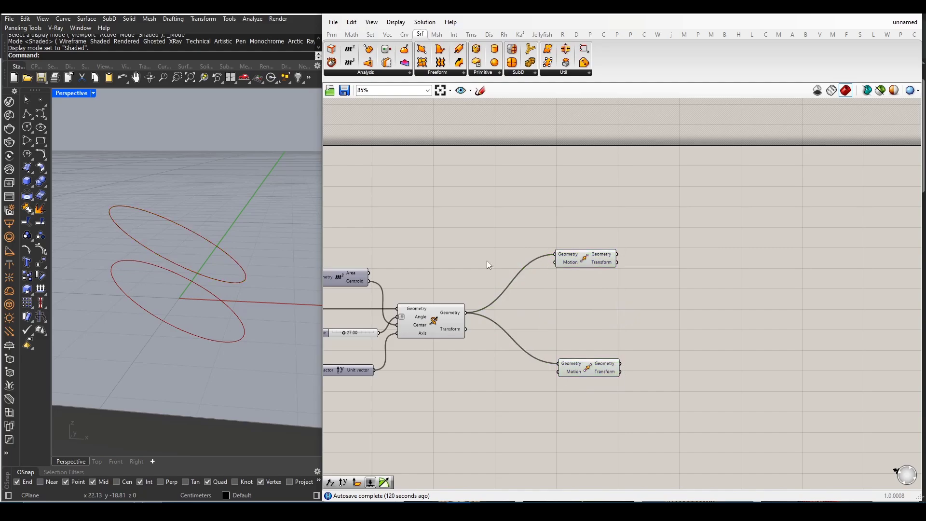
pyautogui.write('z')
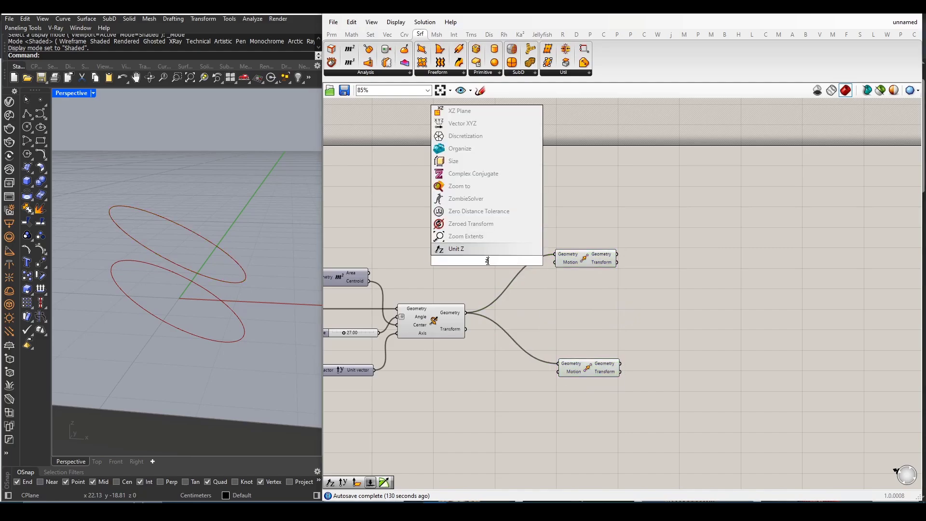
pyautogui.click(482, 249)
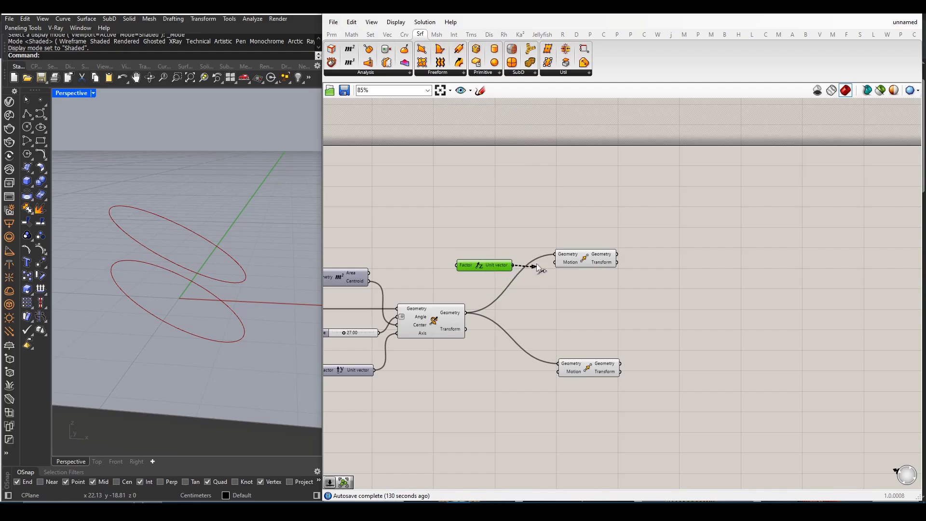
pyautogui.moveTo(541, 269); pyautogui.dragTo(560, 371)
# - Apply the expression -x to the Motion input of the lower Move component
pyautogui.scroll(5, 573, 384)
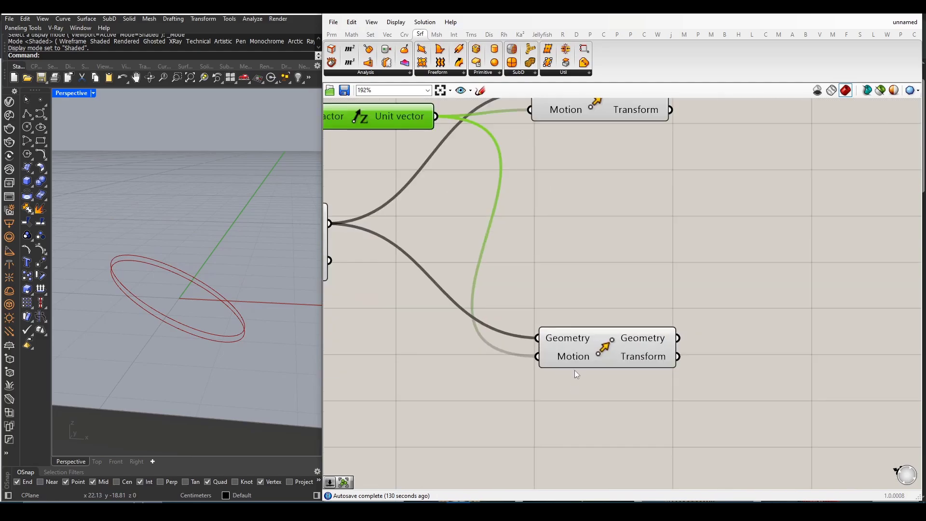
pyautogui.rightClick(572, 356)
pyautogui.moveTo(623, 413)
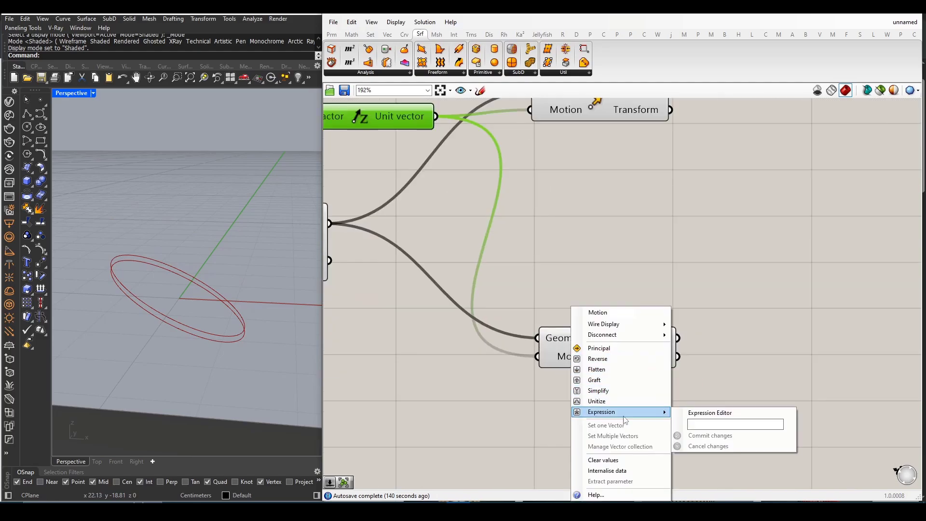
pyautogui.click(729, 424)
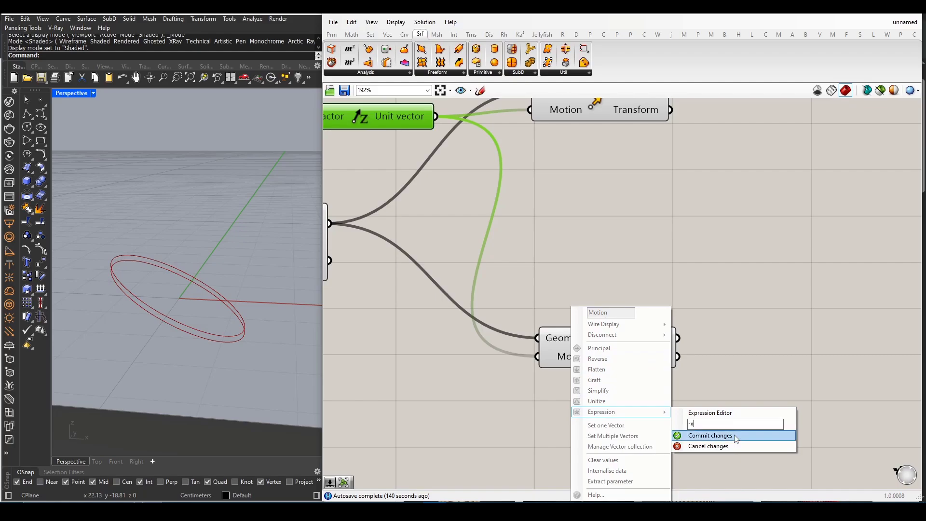
pyautogui.click(736, 437)
pyautogui.scroll(-4, 606, 408)
pyautogui.scroll(3, 606, 409)
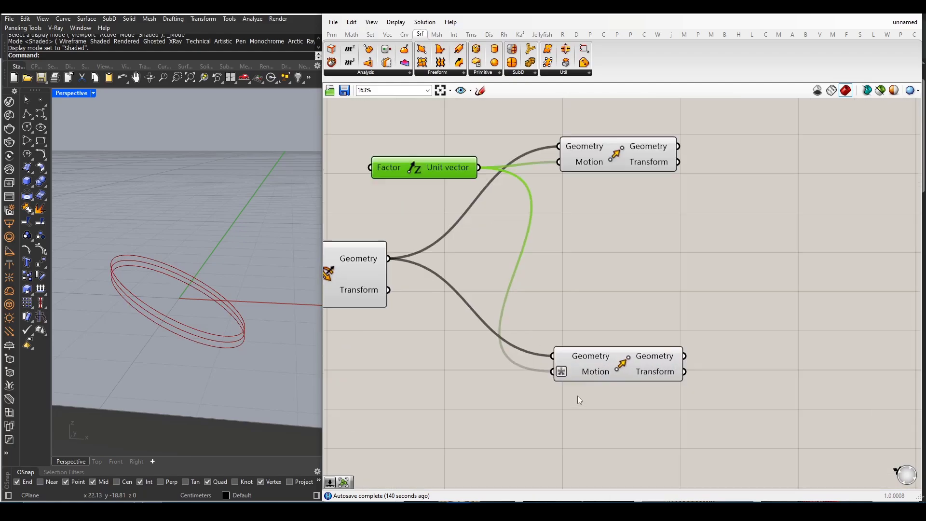
pyautogui.scroll(-2, 491, 268)
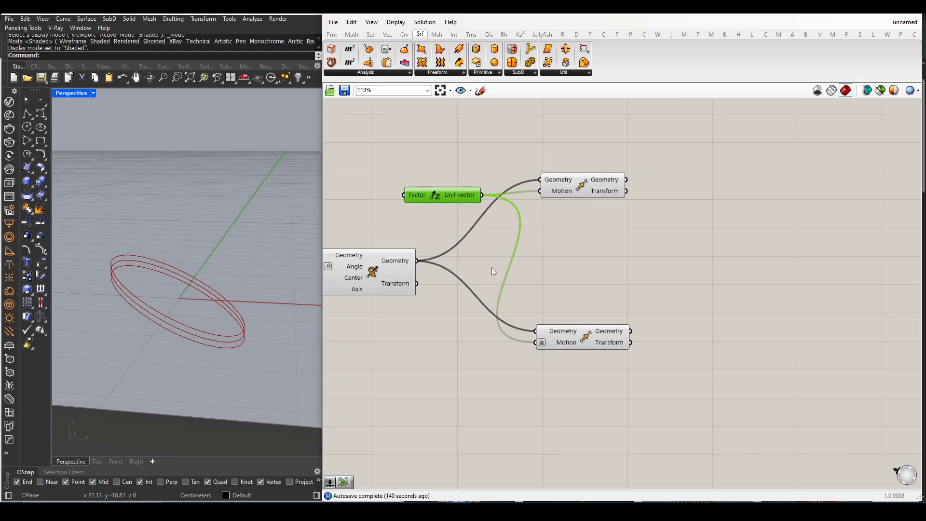
# - Set the Angle slider to 26.15
pyautogui.moveTo(431, 273); pyautogui.dragTo(532, 276, button='right')
pyautogui.moveTo(171, 303); pyautogui.dragTo(281, 299, button='right')
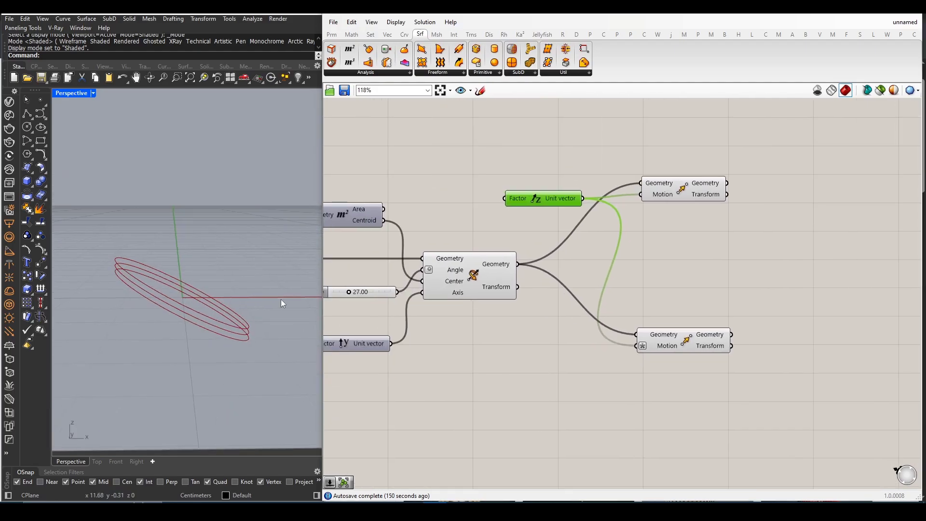
pyautogui.scroll(-4, 599, 308)
pyautogui.scroll(4, 419, 303)
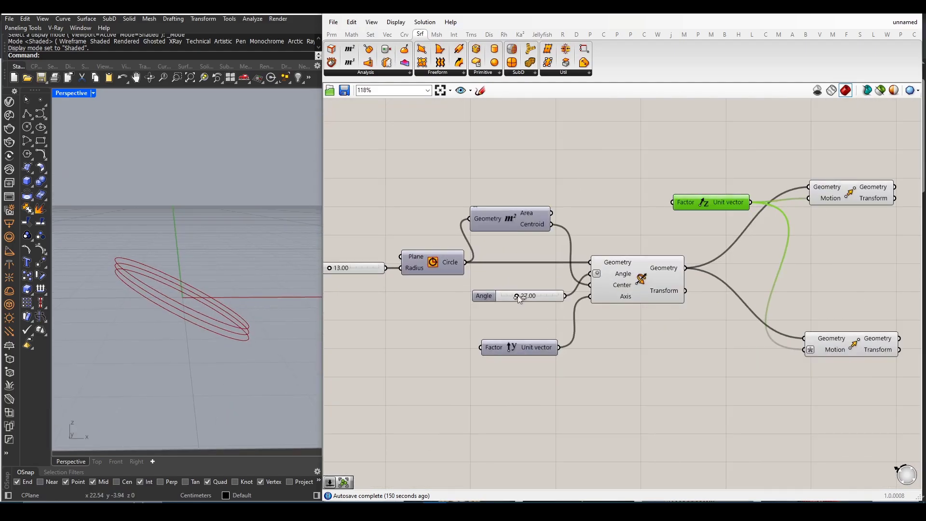
pyautogui.moveTo(517, 296); pyautogui.dragTo(518, 296)
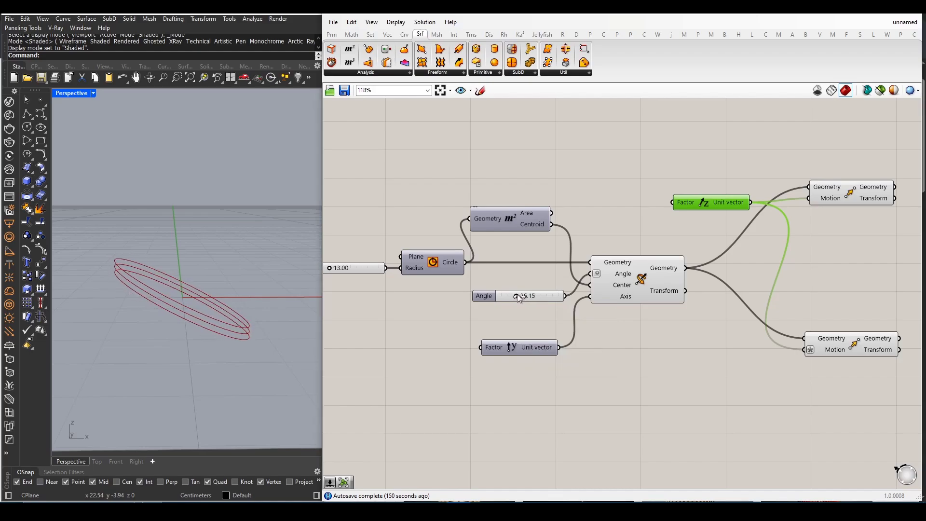
# - Add an 11.00 number slider and connect it to the Factor input of Unit Z
pyautogui.scroll(-4, 488, 307)
pyautogui.scroll(3, 655, 312)
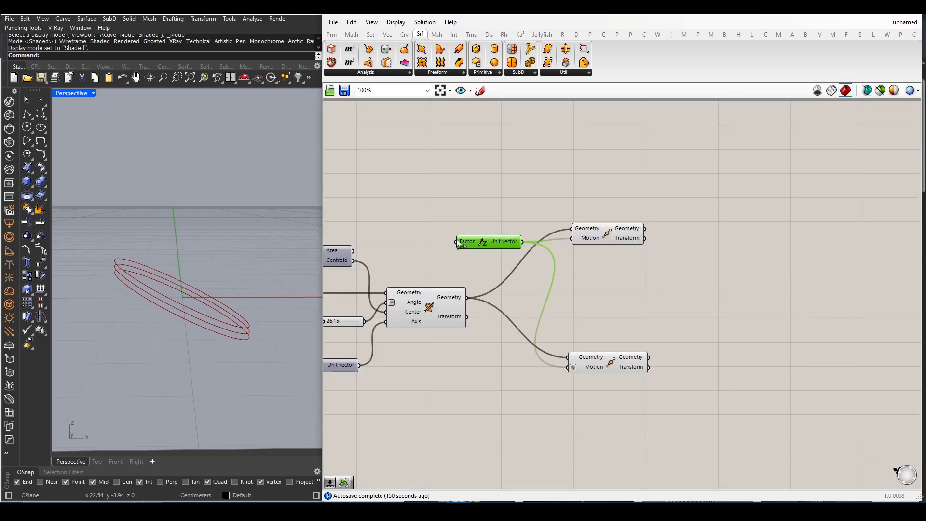
pyautogui.doubleClick(525, 206)
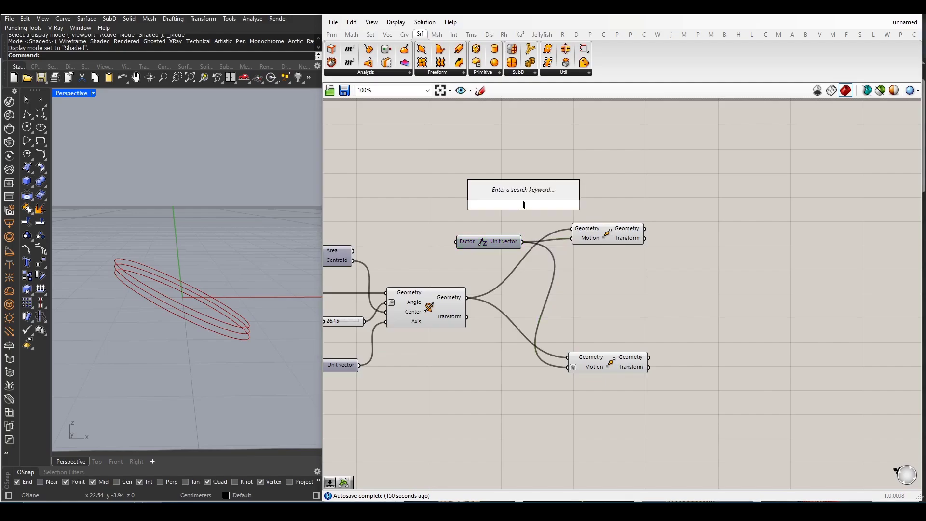
pyautogui.write('11')
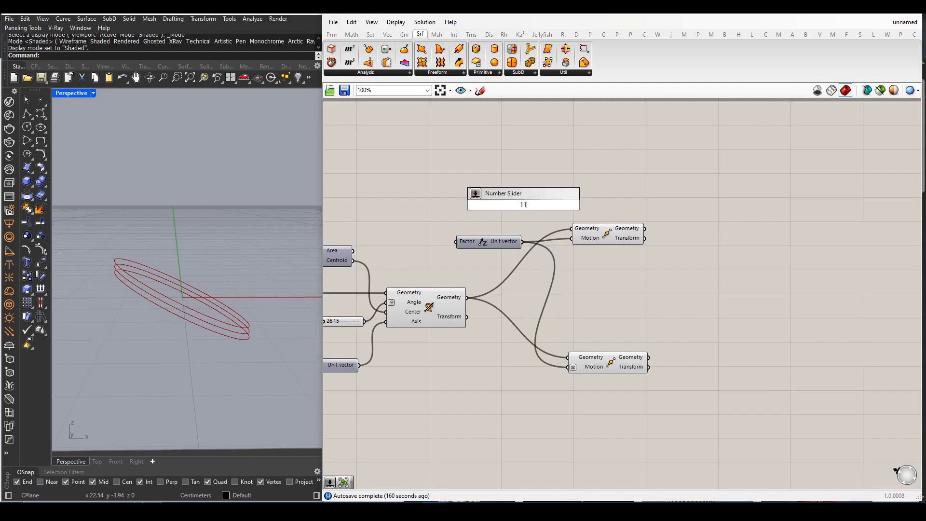
pyautogui.write('.00')
pyautogui.press('Return')
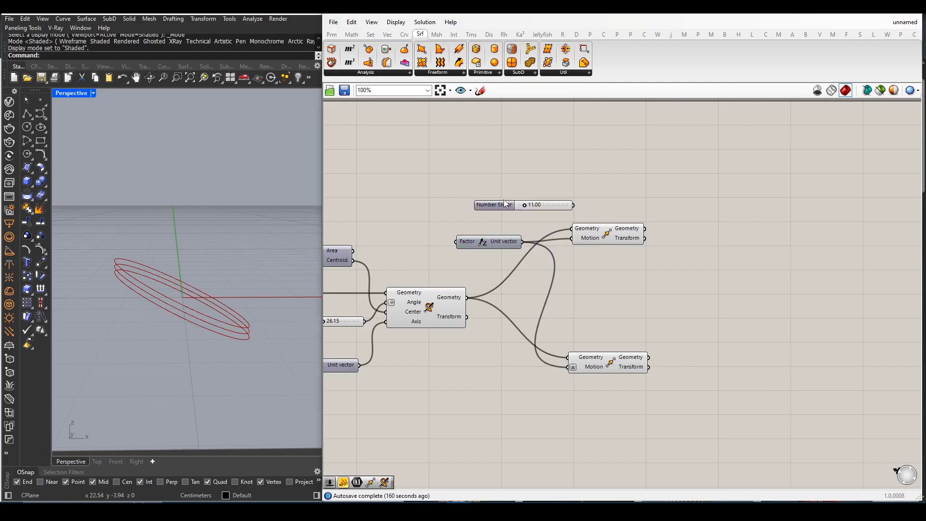
pyautogui.moveTo(505, 209); pyautogui.dragTo(375, 214)
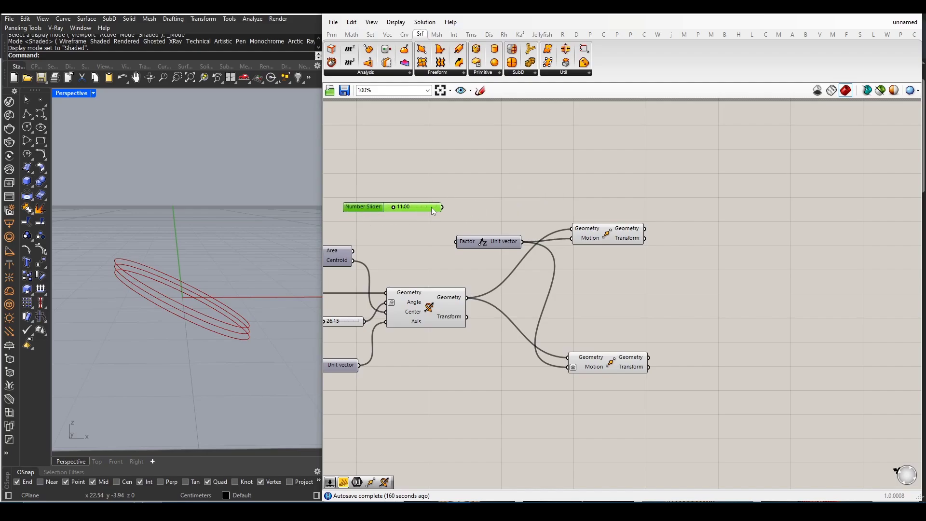
pyautogui.moveTo(443, 207); pyautogui.dragTo(456, 242)
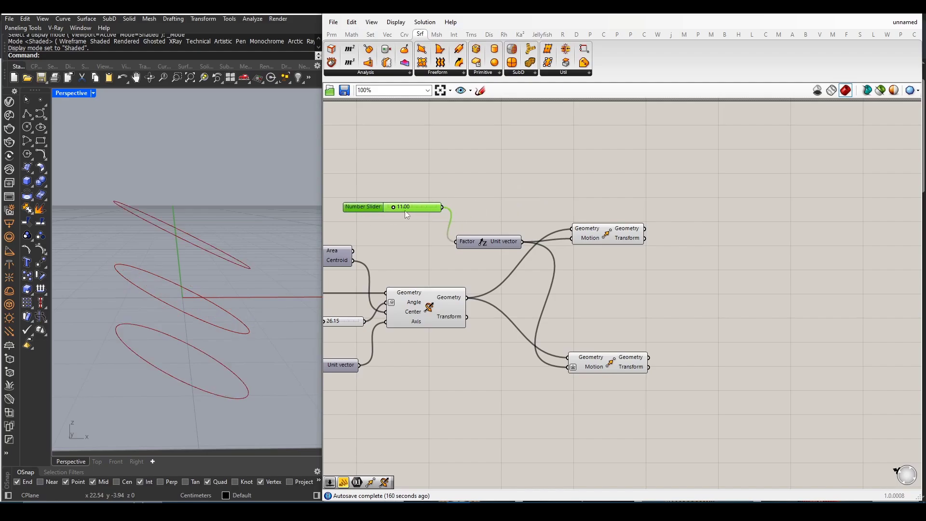
# - Set the slider feeding Unit Z to 4.00 and rename it Factor
pyautogui.moveTo(390, 211); pyautogui.dragTo(391, 206)
pyautogui.scroll(-2, 484, 227)
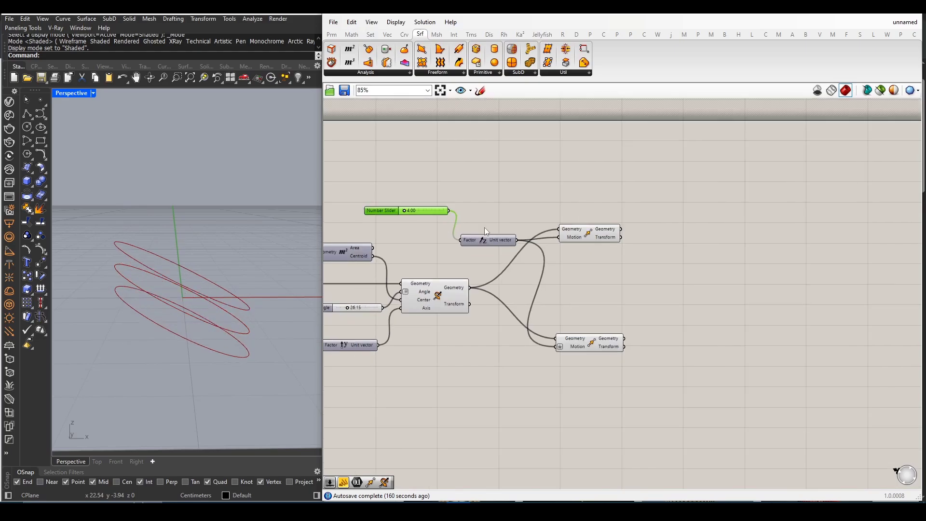
pyautogui.rightClick(389, 214)
pyautogui.moveTo(449, 217); pyautogui.dragTo(397, 216)
pyautogui.press('BackSpace')
pyautogui.click(377, 219)
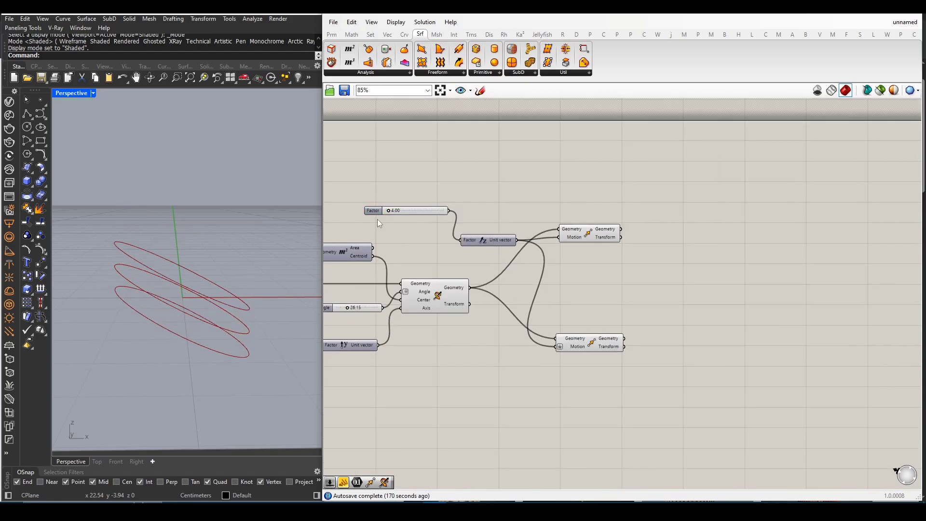
# - Shorten the Factor slider and place it close to the Unit Z component
pyautogui.scroll(3, 390, 215)
pyautogui.moveTo(483, 209); pyautogui.dragTo(392, 229)
pyautogui.scroll(-3, 564, 225)
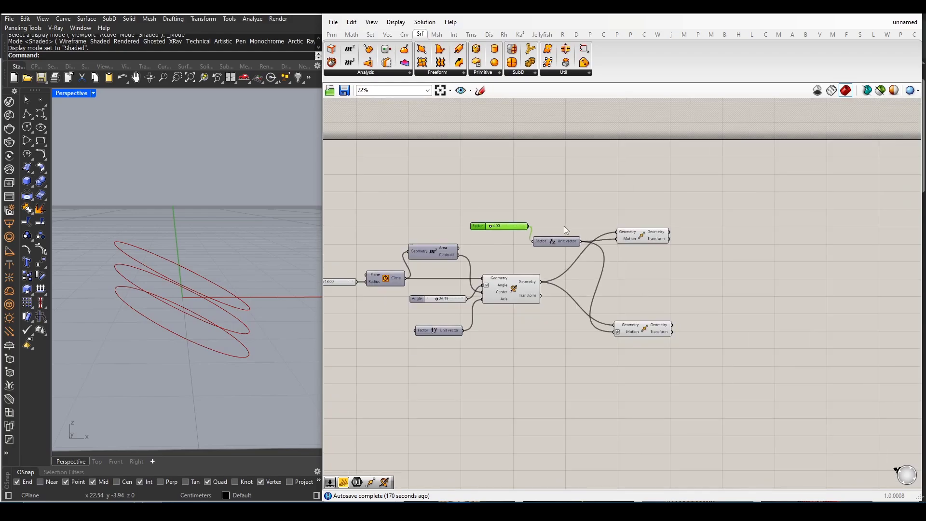
# - Spread the two Move components further apart vertically and shift the Factor slider with Unit Z up beside the upper Move
pyautogui.moveTo(642, 328); pyautogui.dragTo(649, 366)
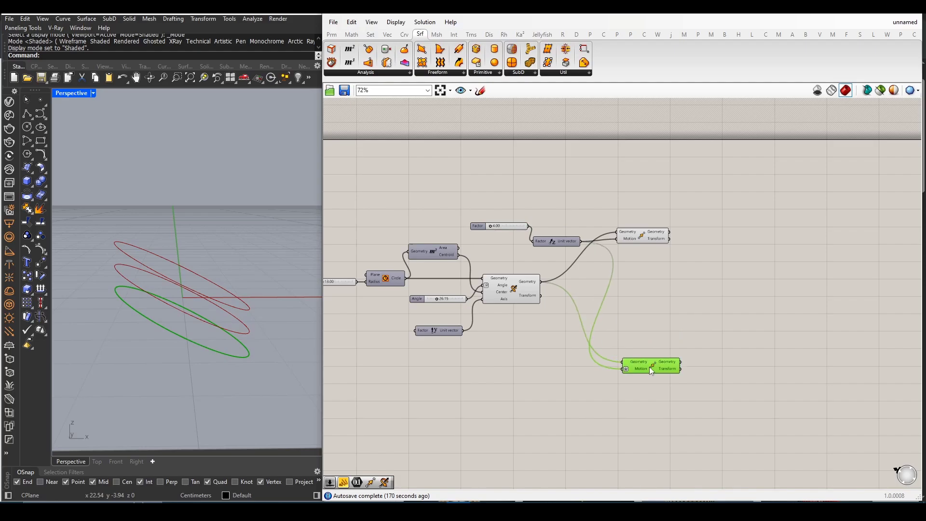
pyautogui.moveTo(646, 233); pyautogui.dragTo(489, 210)
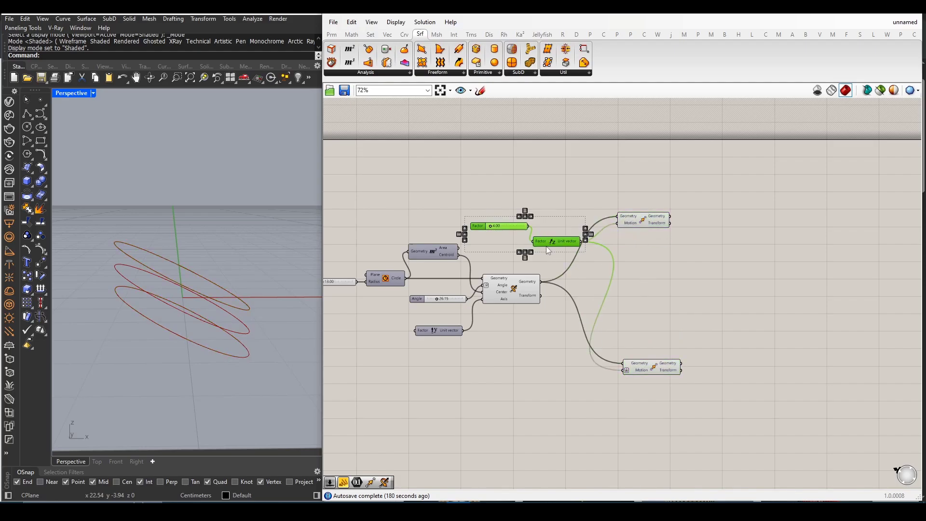
pyautogui.moveTo(546, 246); pyautogui.dragTo(544, 224)
pyautogui.click(541, 260)
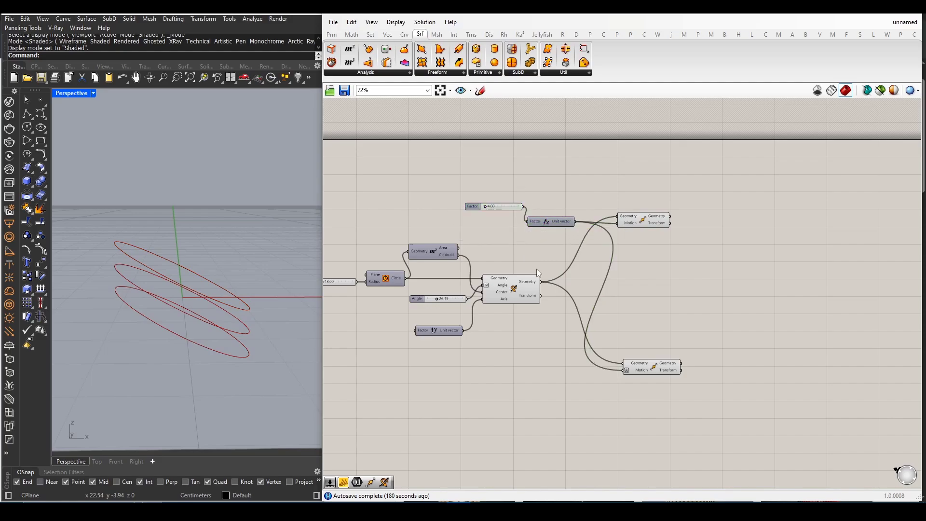
# - Add a Scale component that scales uniformly in all directions, placed between the two Move components
pyautogui.scroll(-2, 534, 272)
pyautogui.click(507, 295)
pyautogui.moveTo(126, 301); pyautogui.dragTo(123, 304, button='right')
pyautogui.scroll(-2, 529, 307)
pyautogui.scroll(5, 529, 305)
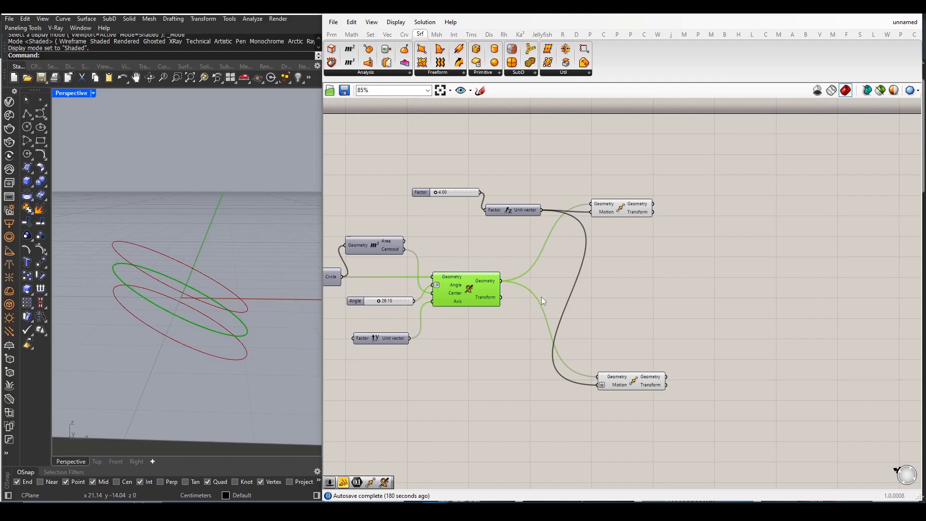
pyautogui.doubleClick(624, 305)
pyautogui.write('scale')
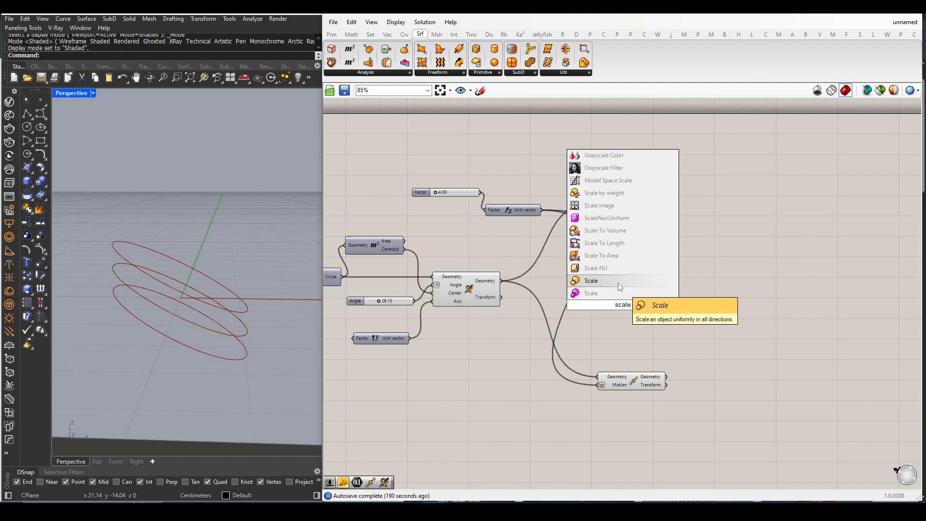
pyautogui.click(618, 283)
pyautogui.moveTo(621, 304); pyautogui.dragTo(614, 288)
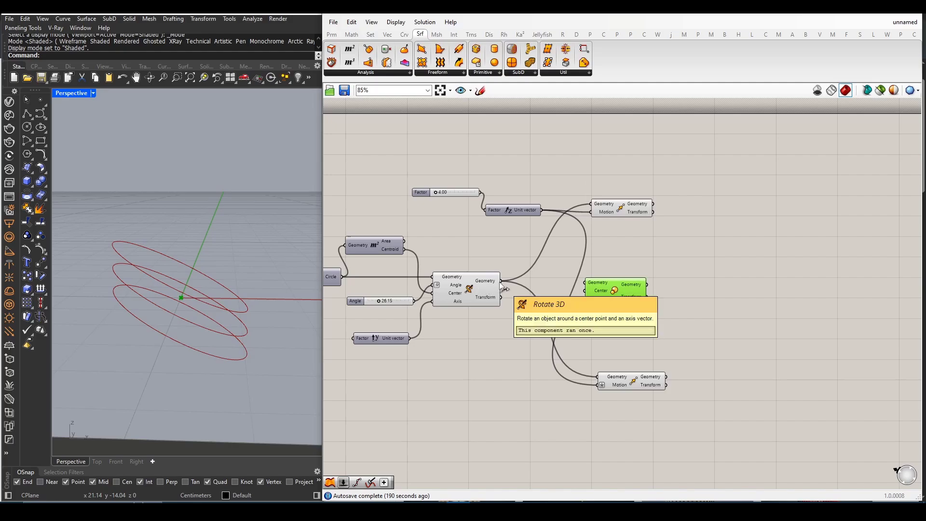
# - Connect Rotate 3D's Geometry output to Scale's Geometry input and Area's Centroid to its Center, aligning Scale with the Moves
pyautogui.moveTo(501, 281); pyautogui.dragTo(670, 289)
pyautogui.scroll(1, 530, 302)
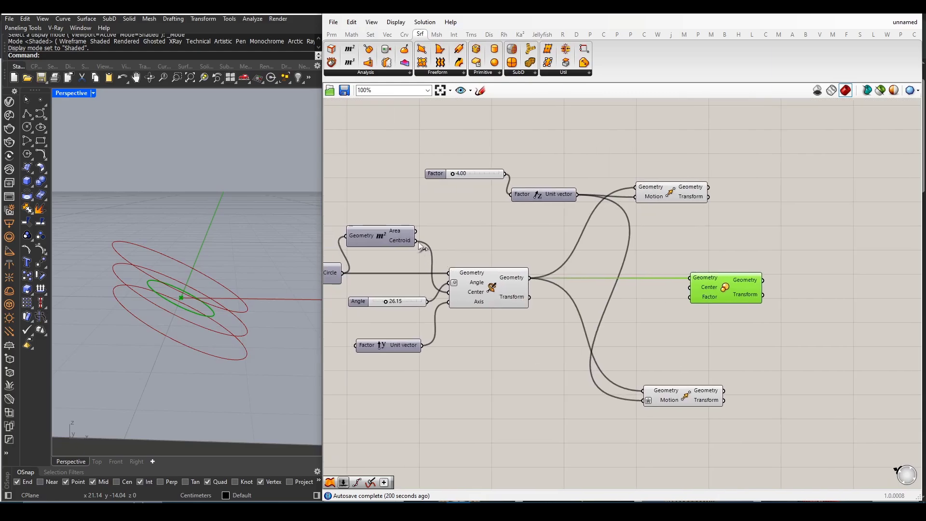
pyautogui.moveTo(418, 242); pyautogui.dragTo(674, 305)
pyautogui.click(651, 336)
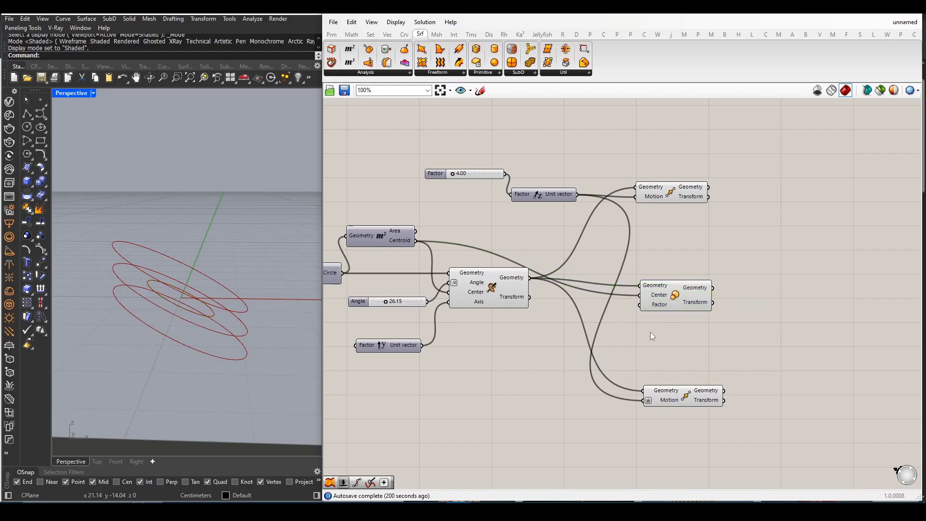
# - Add a 4.00 number slider below Scale and connect it to Scale's Factor input
pyautogui.doubleClick(653, 336)
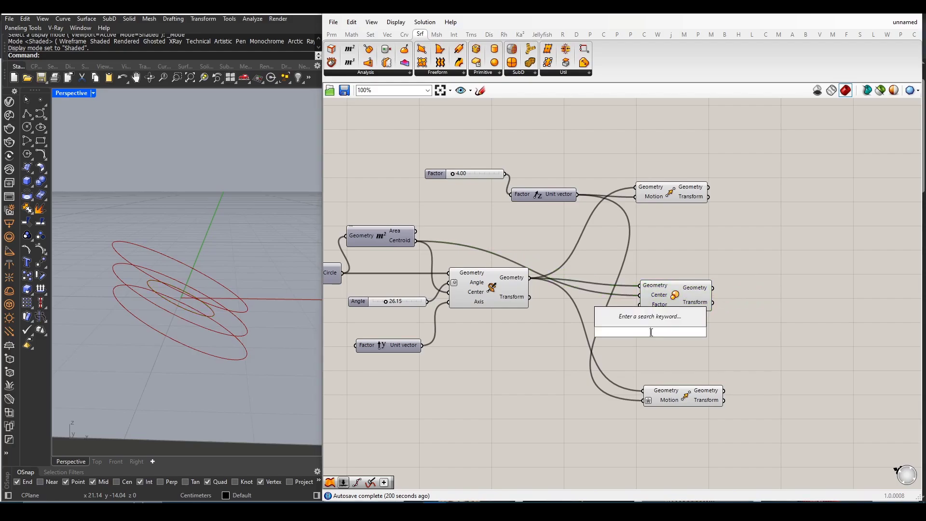
pyautogui.write('4.')
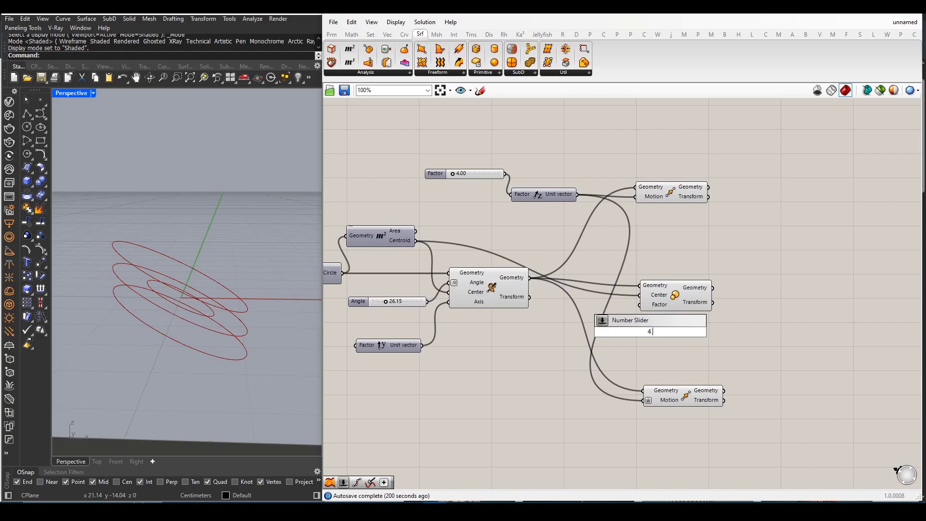
pyautogui.press('Return')
pyautogui.moveTo(614, 334); pyautogui.dragTo(545, 333)
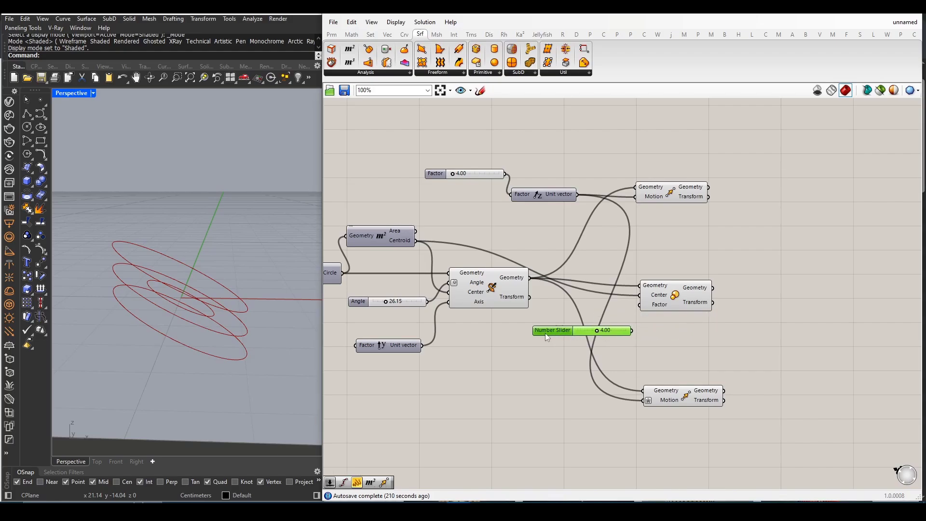
pyautogui.moveTo(632, 331); pyautogui.dragTo(640, 305)
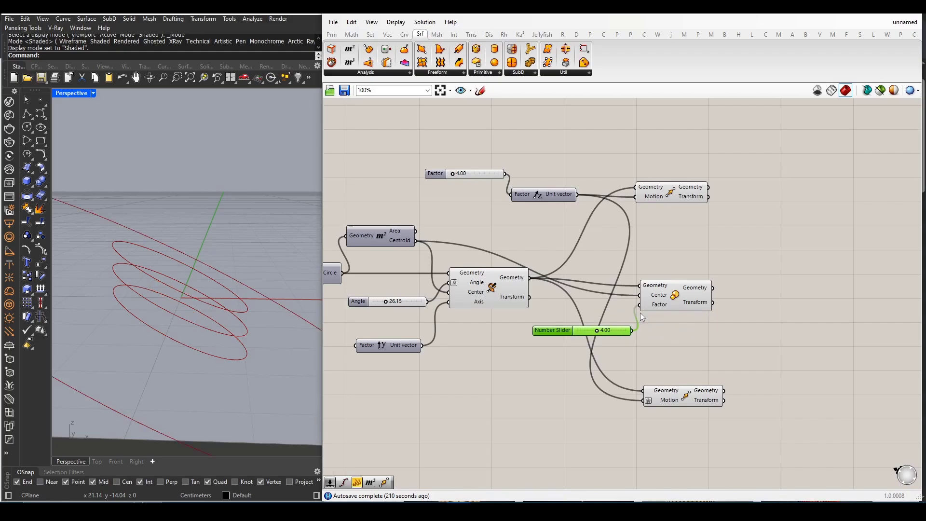
# - Turn off the preview of the Rotate 3D component
pyautogui.scroll(-4, 213, 331)
pyautogui.moveTo(213, 331)
pyautogui.mouseDown(button='right')
pyautogui.moveTo(215, 358)
pyautogui.moveTo(223, 327)
pyautogui.mouseUp(button='right')
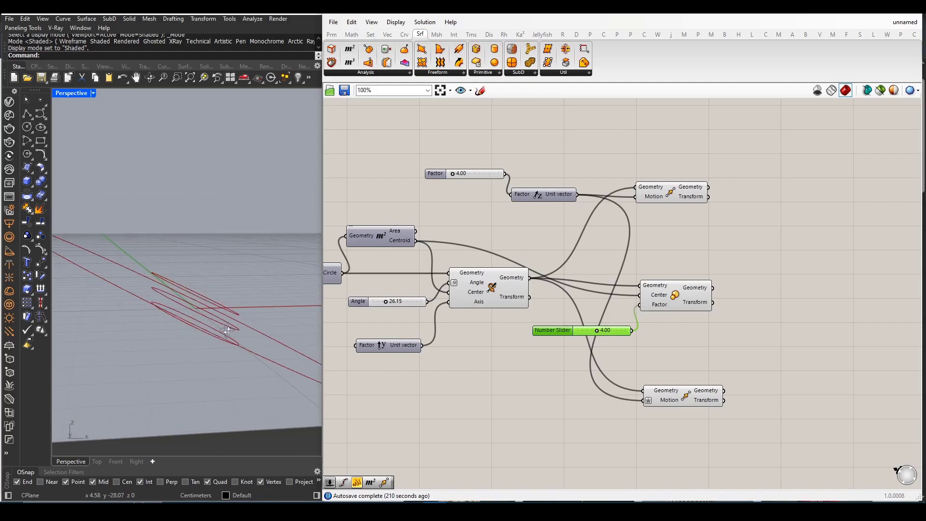
pyautogui.moveTo(492, 343); pyautogui.dragTo(401, 254)
pyautogui.middleClick(419, 263)
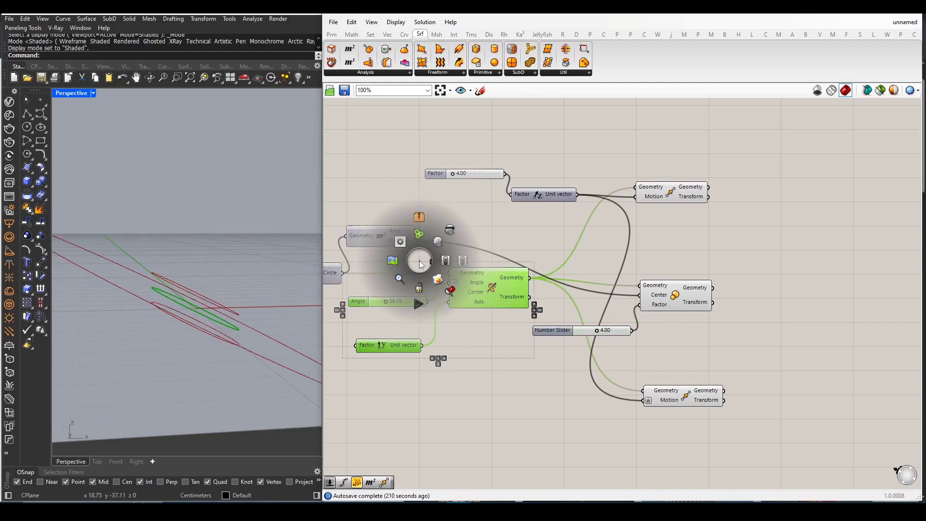
pyautogui.click(450, 230)
pyautogui.moveTo(268, 288); pyautogui.dragTo(224, 288, button='right')
# - Set the slider feeding Scale's Factor to 1.55
pyautogui.scroll(1, 598, 357)
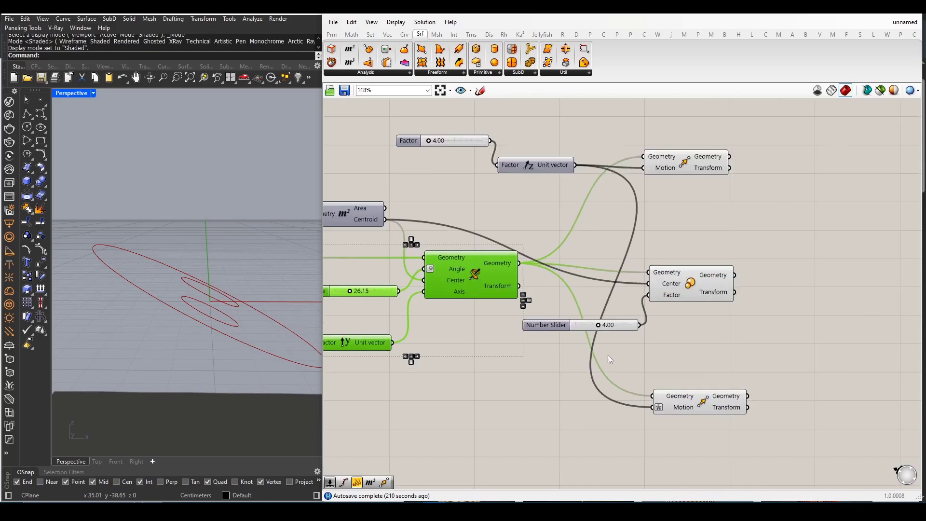
pyautogui.scroll(4, 609, 359)
pyautogui.moveTo(586, 302); pyautogui.dragTo(549, 302)
pyautogui.moveTo(212, 300); pyautogui.dragTo(161, 306, button='right')
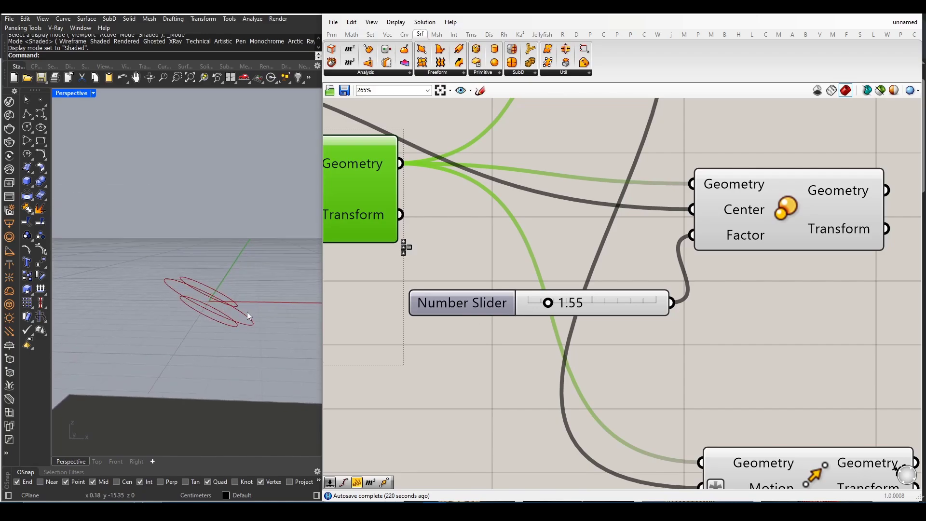
# - Set the Factor slider feeding Unit Z to 5.57
pyautogui.scroll(-6, 659, 300)
pyautogui.scroll(4, 517, 296)
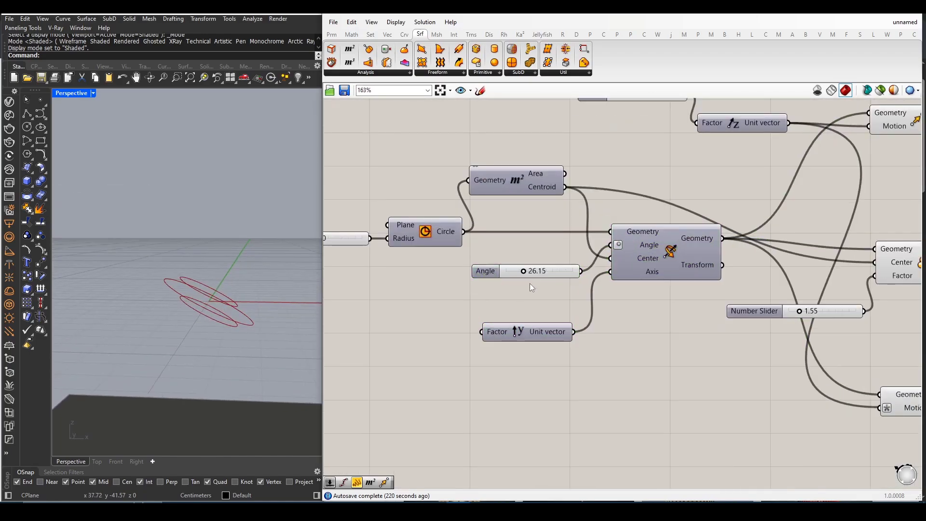
pyautogui.scroll(-3, 527, 294)
pyautogui.moveTo(526, 296); pyautogui.dragTo(421, 308, button='right')
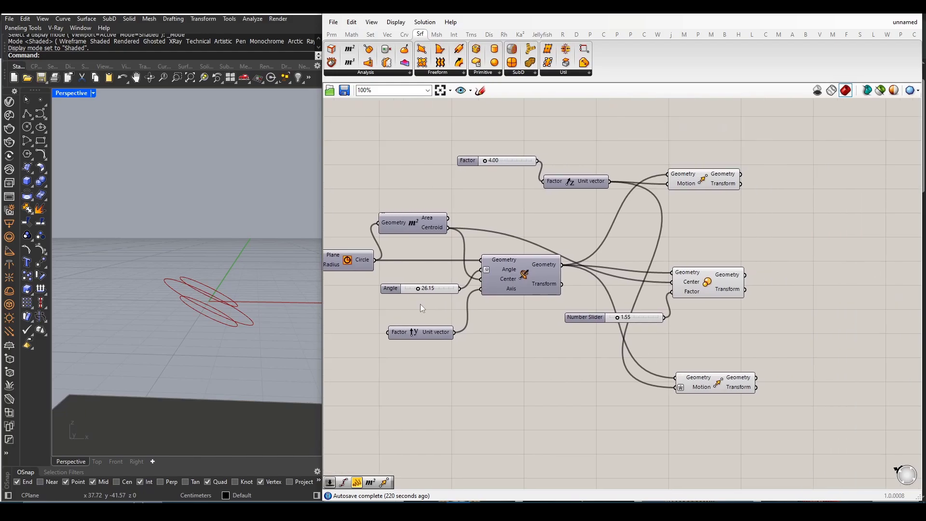
pyautogui.scroll(4, 526, 215)
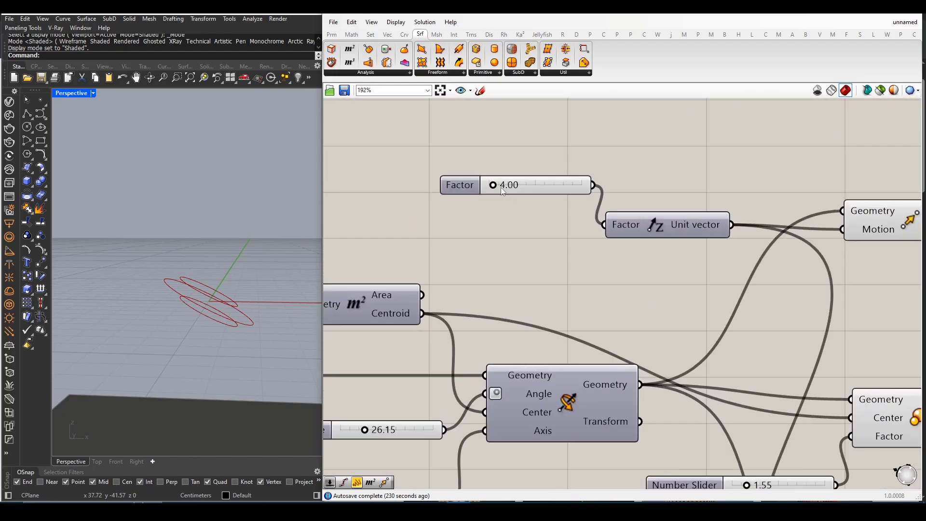
pyautogui.moveTo(500, 188); pyautogui.dragTo(499, 186)
pyautogui.moveTo(216, 278)
pyautogui.mouseDown(button='right')
pyautogui.moveTo(232, 269)
pyautogui.moveTo(230, 284)
pyautogui.mouseUp(button='right')
pyautogui.scroll(-7, 488, 304)
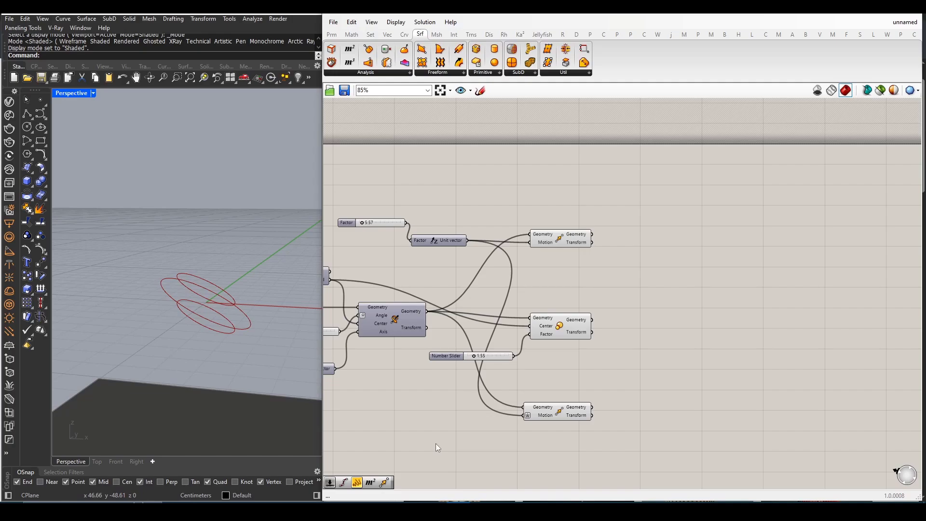
# - Add a Divide Curve component on the empty canvas beyond the upper Move component
pyautogui.scroll(-3, 547, 316)
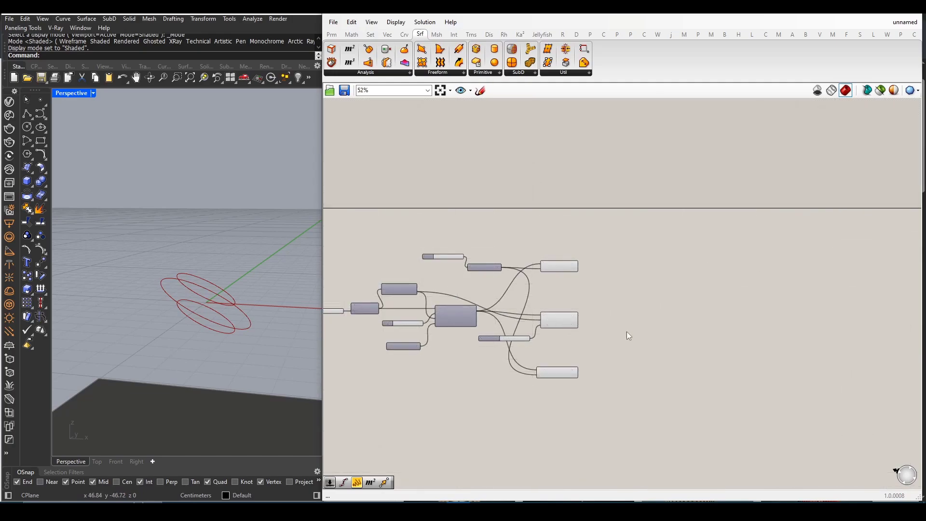
pyautogui.scroll(3, 627, 331)
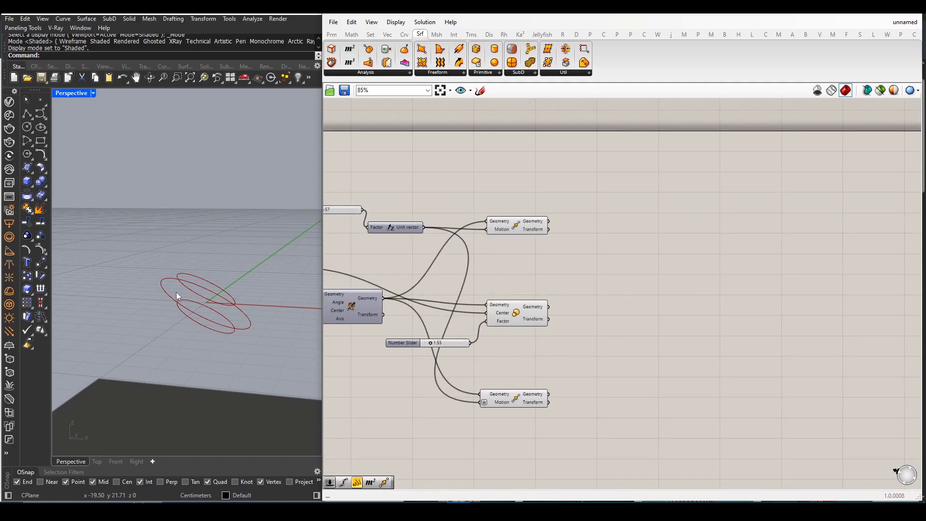
pyautogui.moveTo(175, 292)
pyautogui.mouseDown(button='right')
pyautogui.moveTo(183, 281)
pyautogui.moveTo(192, 293)
pyautogui.mouseUp(button='right')
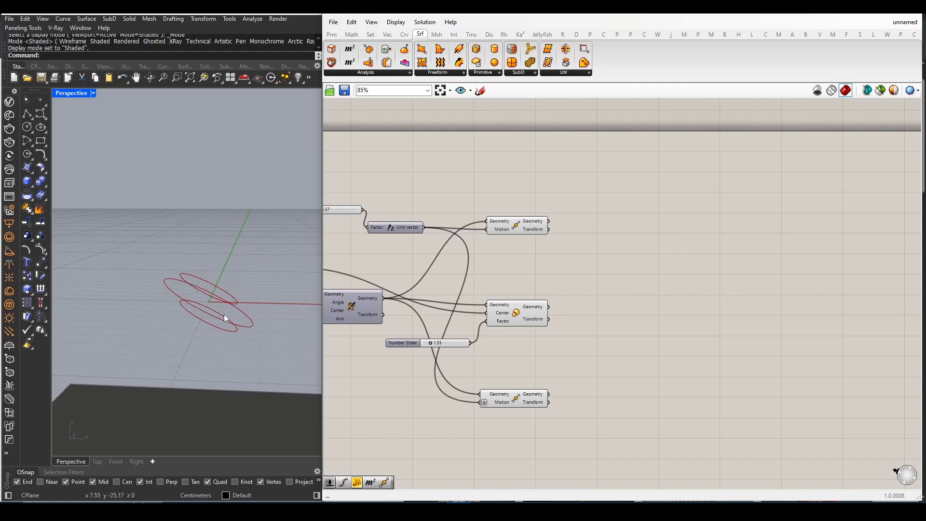
pyautogui.click(404, 34)
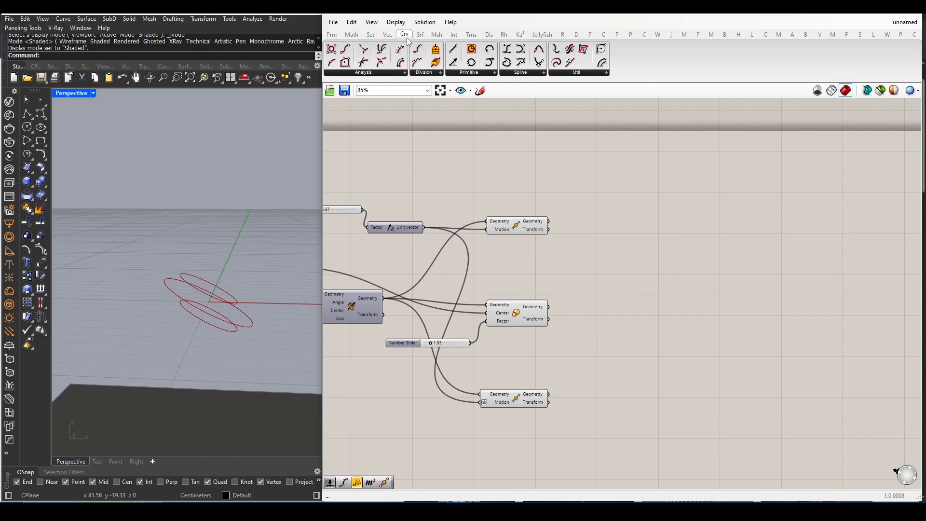
pyautogui.click(424, 73)
pyautogui.click(438, 128)
pyautogui.click(665, 215)
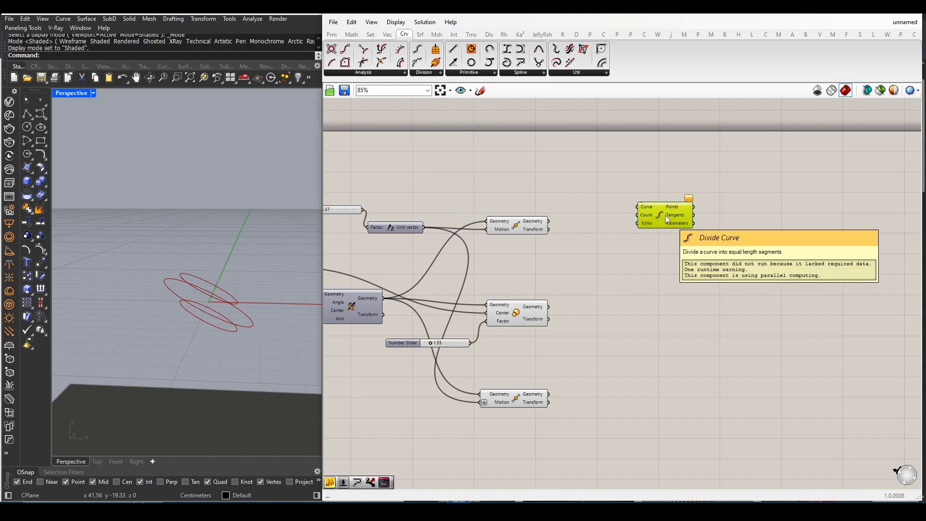
# - Duplicate Divide Curve twice and place the copies level with the Scale and lower Move components
pyautogui.hotkey('ctrl', 'c')
pyautogui.hotkey('ctrl', 'v')
pyautogui.hotkey('ctrl', 'v')
pyautogui.moveTo(665, 223); pyautogui.dragTo(661, 391)
pyautogui.moveTo(655, 225); pyautogui.dragTo(655, 311)
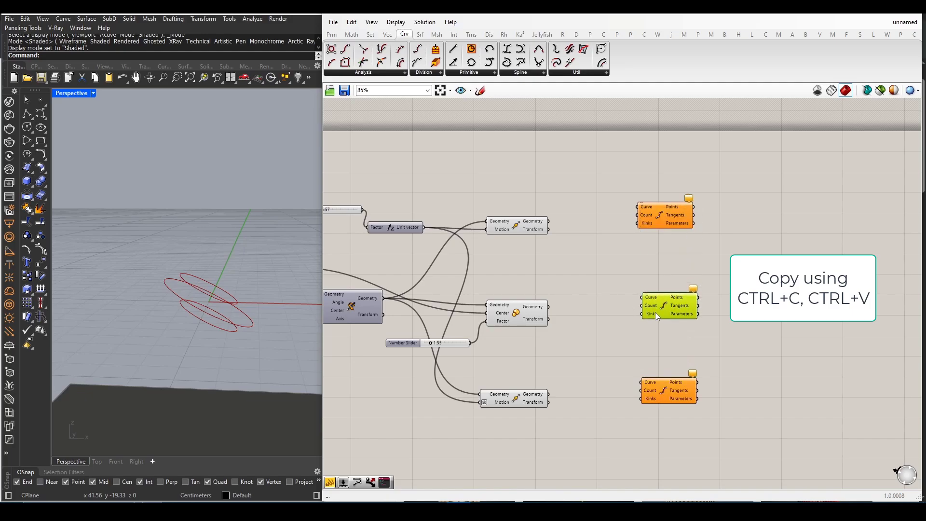
# - Connect the Geometry outputs of the upper Move, Scale and lower Move to the Curve inputs of their adjacent Divide Curve components
pyautogui.moveTo(551, 228); pyautogui.dragTo(656, 231)
pyautogui.click(653, 215)
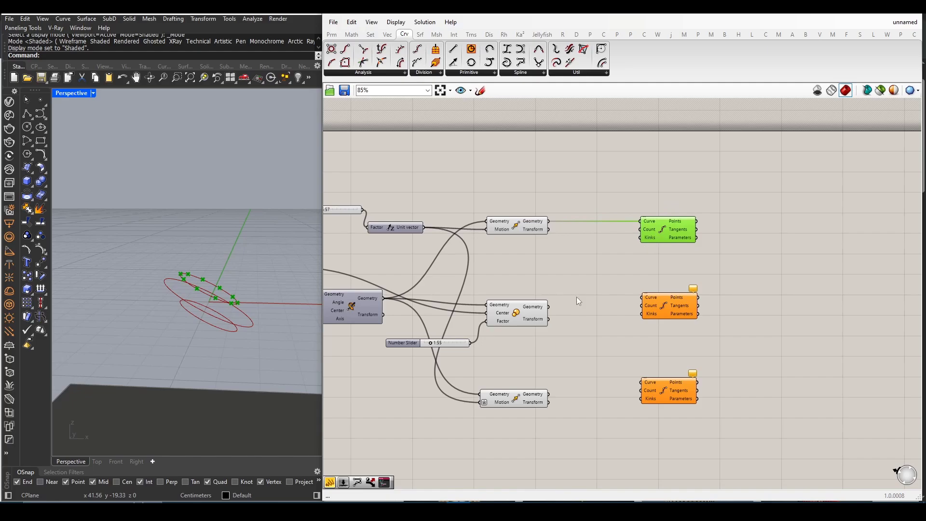
pyautogui.moveTo(549, 308); pyautogui.dragTo(655, 318)
pyautogui.click(650, 307)
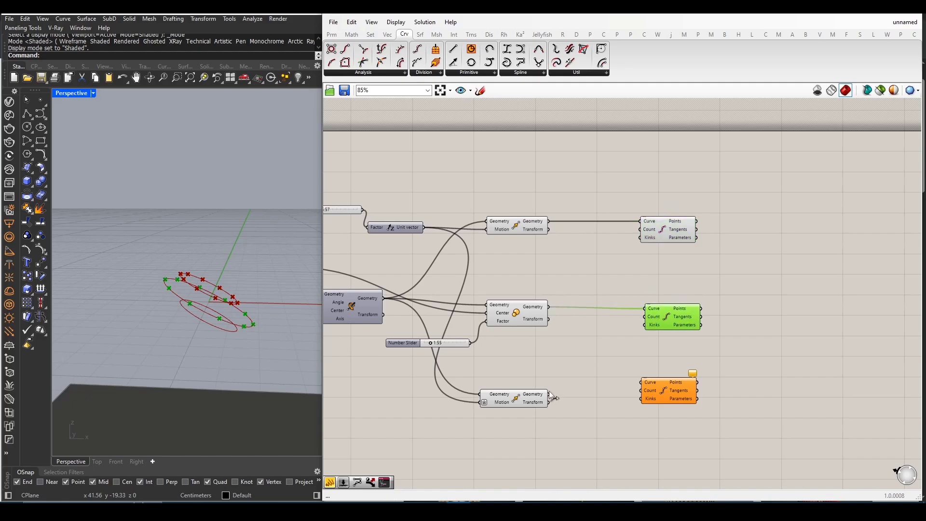
pyautogui.moveTo(549, 402); pyautogui.dragTo(644, 391)
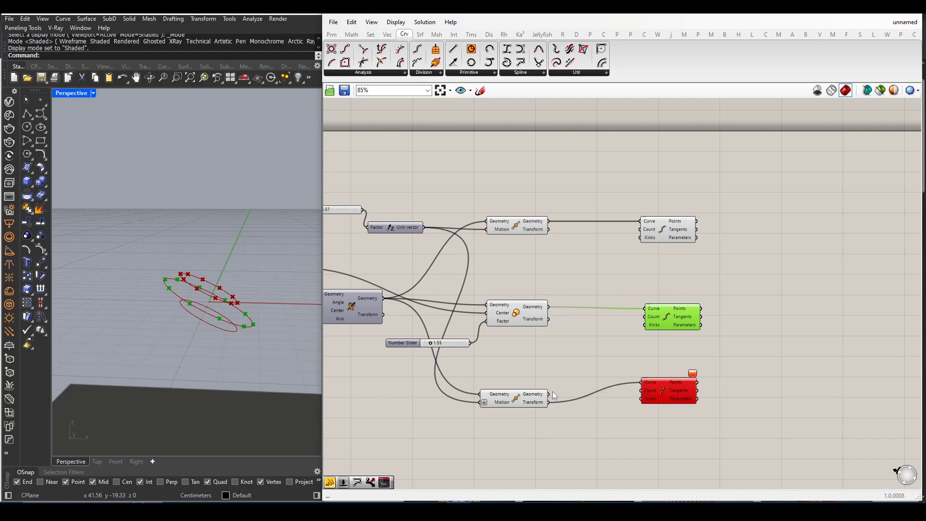
pyautogui.moveTo(550, 393); pyautogui.dragTo(632, 386)
pyautogui.moveTo(642, 387); pyautogui.dragTo(643, 383)
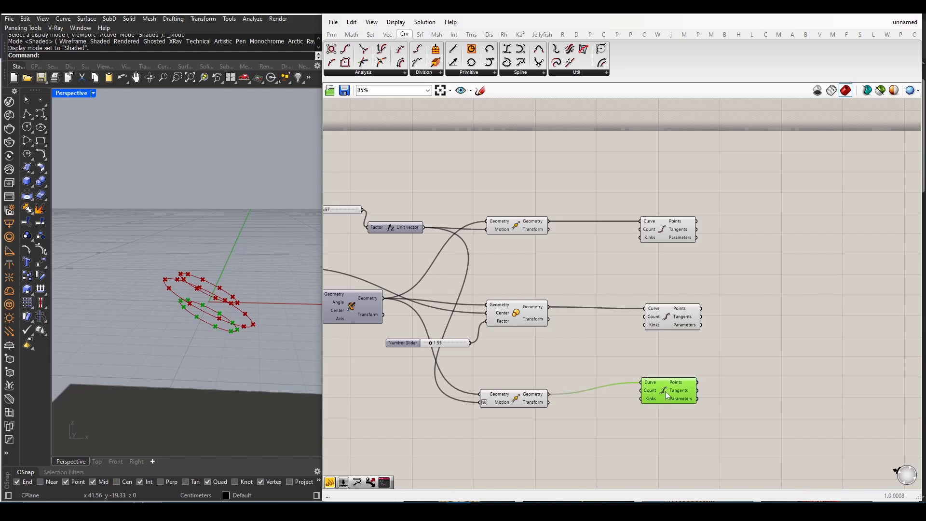
# - Add a number slider set to 15 and place it between the upper Move and Scale components
pyautogui.scroll(2, 579, 324)
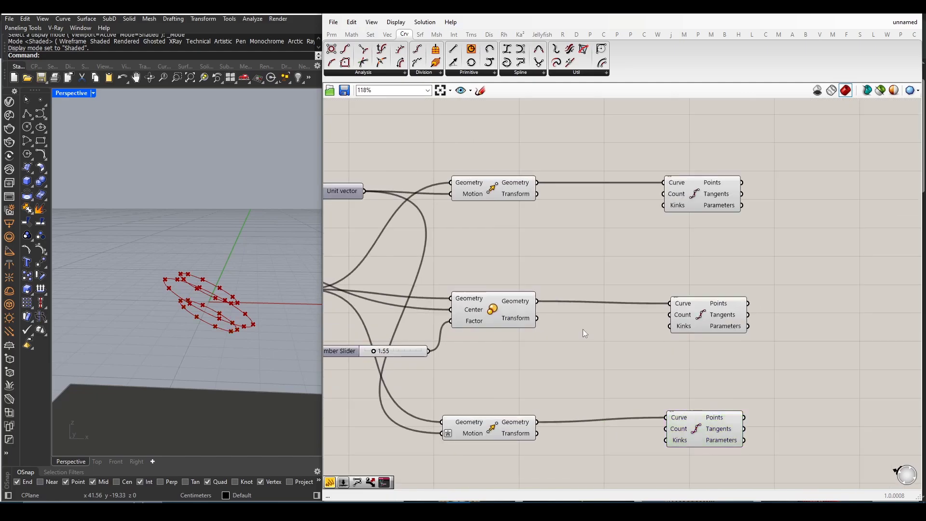
pyautogui.doubleClick(583, 329)
pyautogui.write('15')
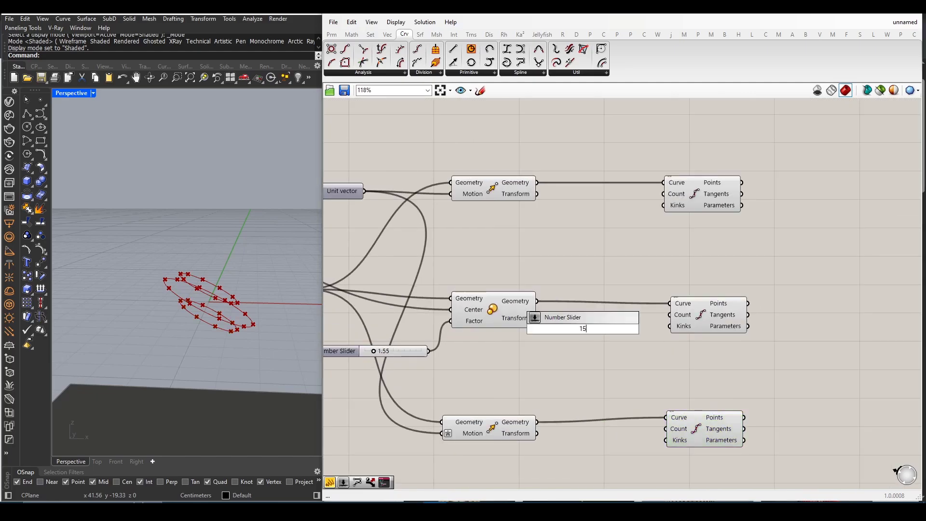
pyautogui.press('Return')
pyautogui.moveTo(564, 331); pyautogui.dragTo(530, 271)
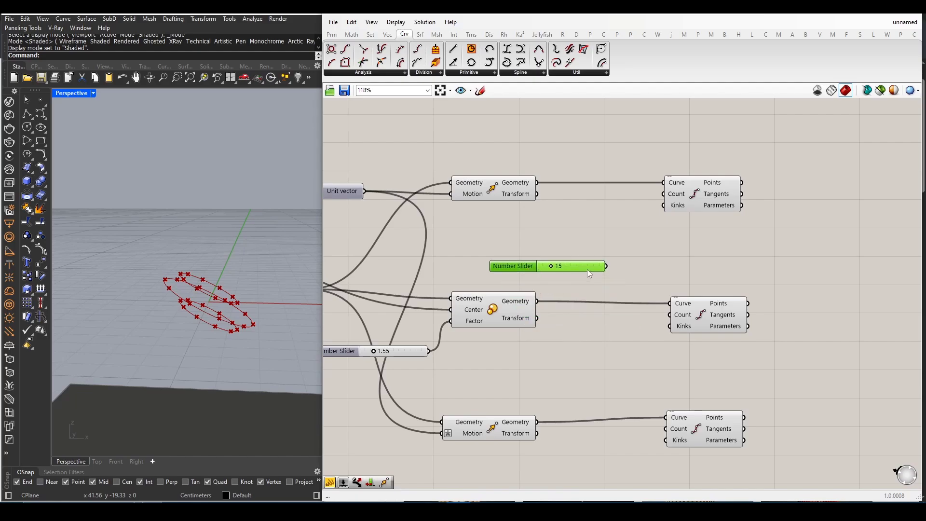
# - Connect the 15 slider to the Count inputs of all three Divide Curve components and shift the slider slightly away from them
pyautogui.moveTo(607, 267); pyautogui.dragTo(664, 194)
pyautogui.moveTo(606, 267); pyautogui.dragTo(670, 314)
pyautogui.moveTo(606, 266); pyautogui.dragTo(666, 429)
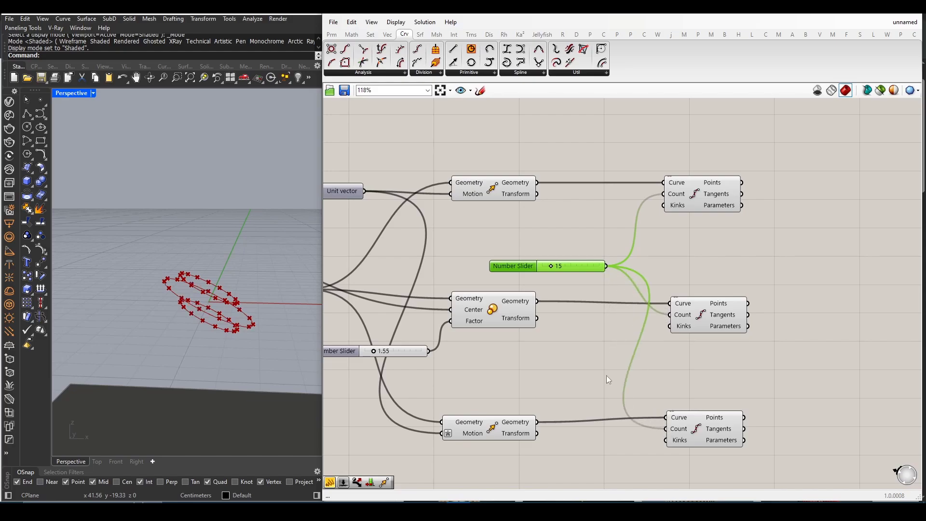
pyautogui.moveTo(515, 272); pyautogui.dragTo(505, 270)
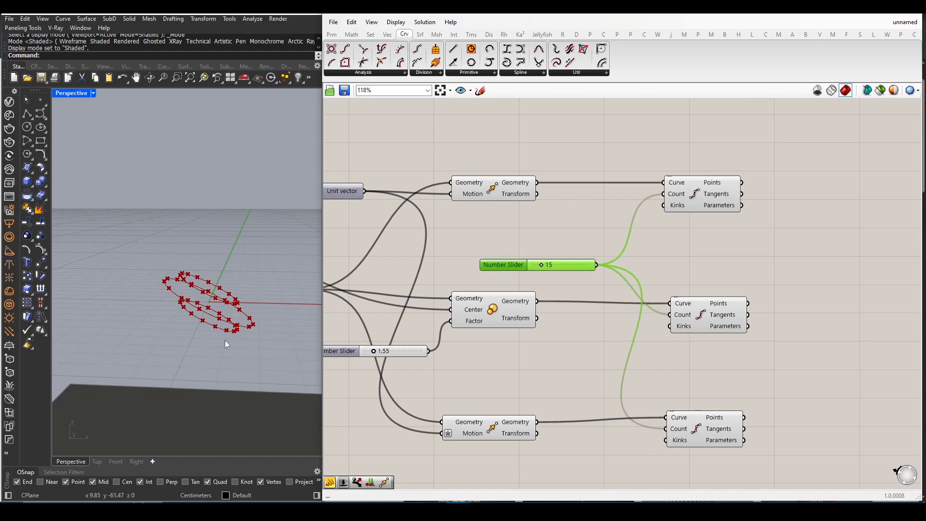
# - Examine which division points belong to the upper and lower Divide Curve components in the perspective view
pyautogui.scroll(-2, 230, 333)
pyautogui.scroll(-2, 229, 334)
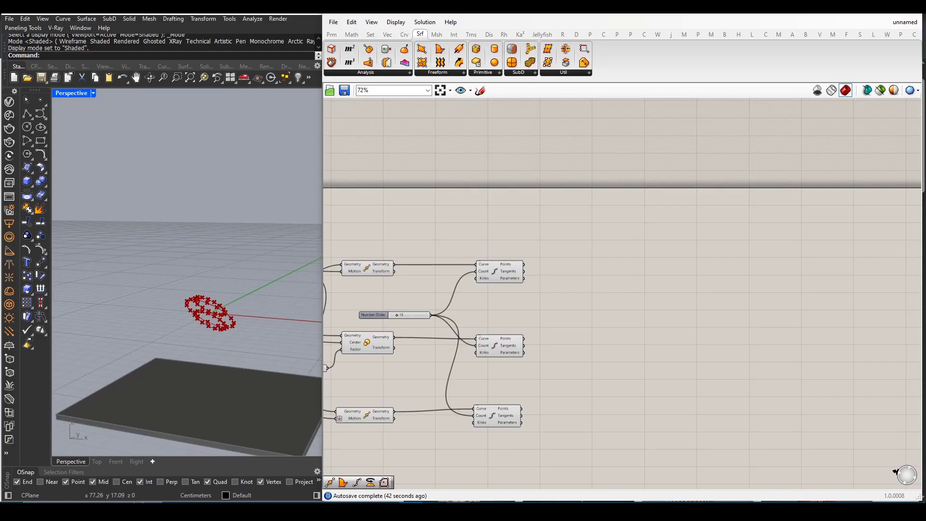
pyautogui.scroll(1, 475, 397)
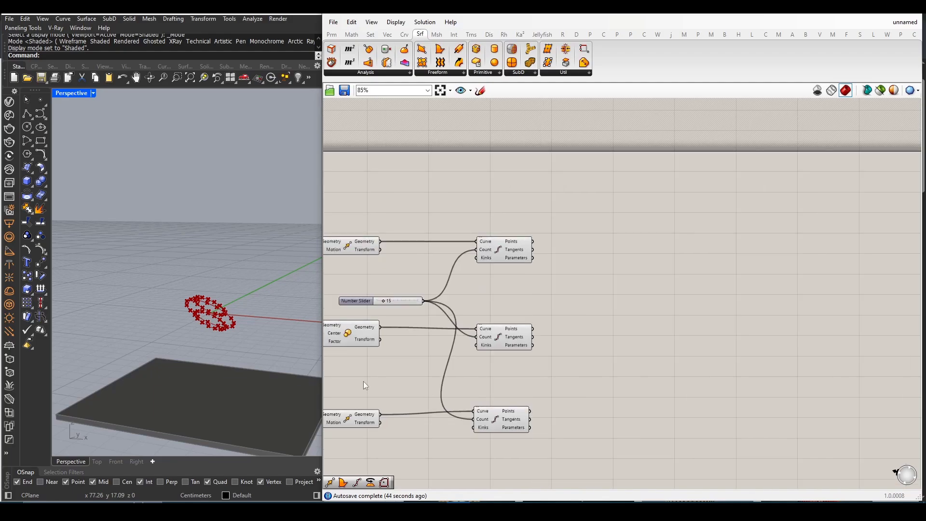
pyautogui.moveTo(170, 365); pyautogui.dragTo(196, 327, button='right')
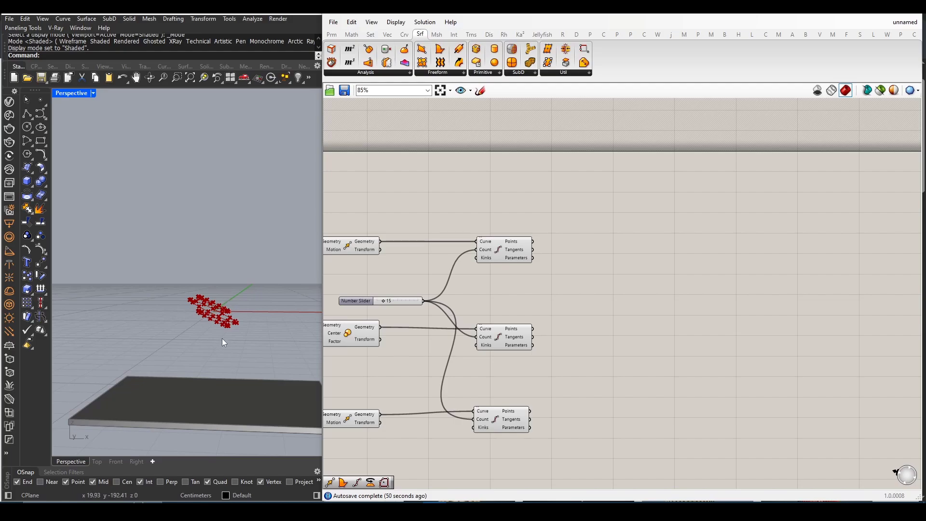
pyautogui.moveTo(465, 294); pyautogui.dragTo(483, 321, button='right')
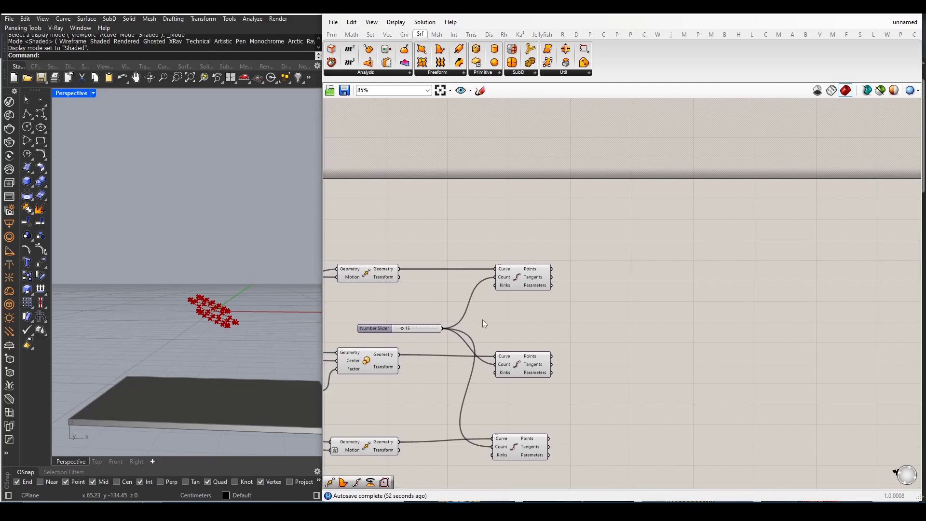
pyautogui.moveTo(208, 313)
pyautogui.mouseDown(button='right')
pyautogui.moveTo(199, 318)
pyautogui.moveTo(207, 323)
pyautogui.mouseUp(button='right')
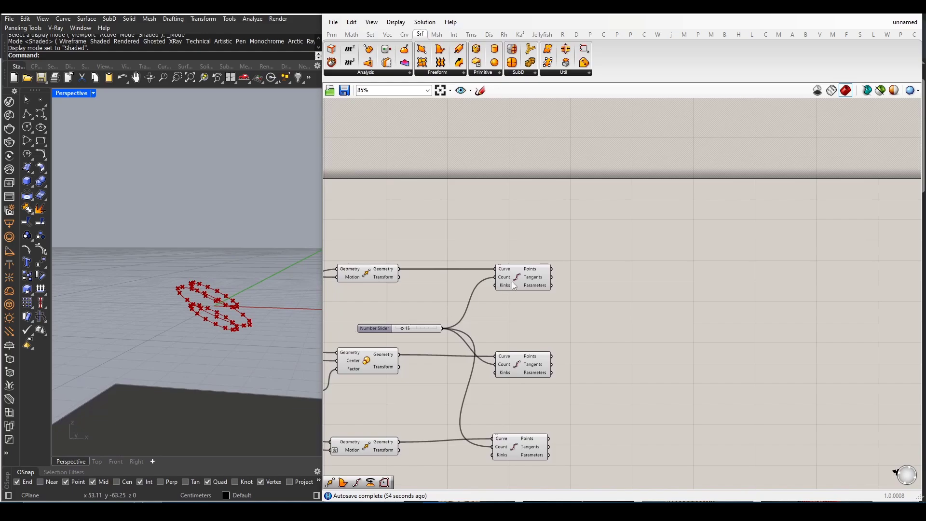
pyautogui.click(534, 282)
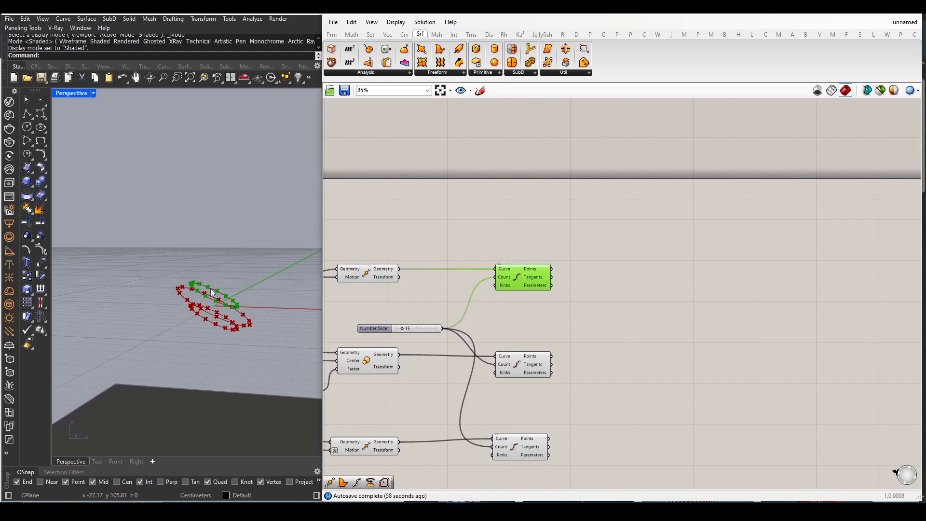
pyautogui.scroll(-2, 480, 247)
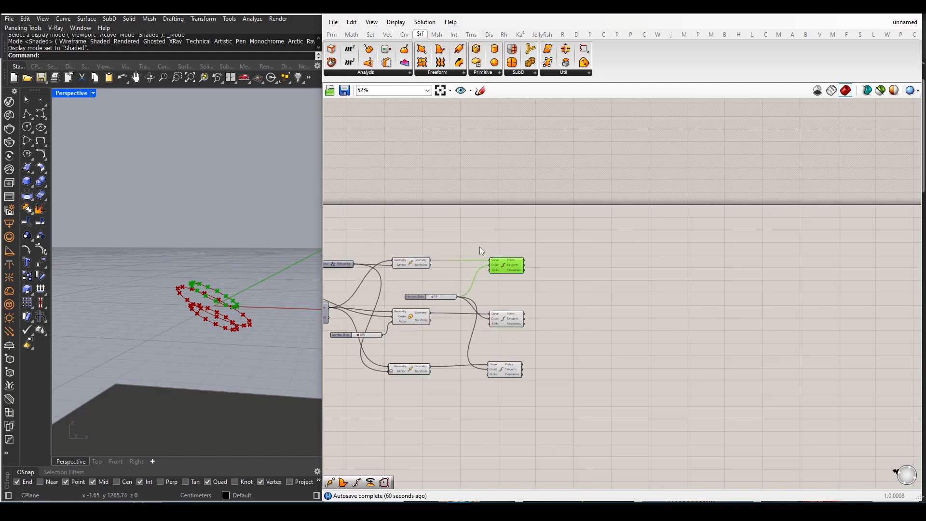
pyautogui.click(525, 369)
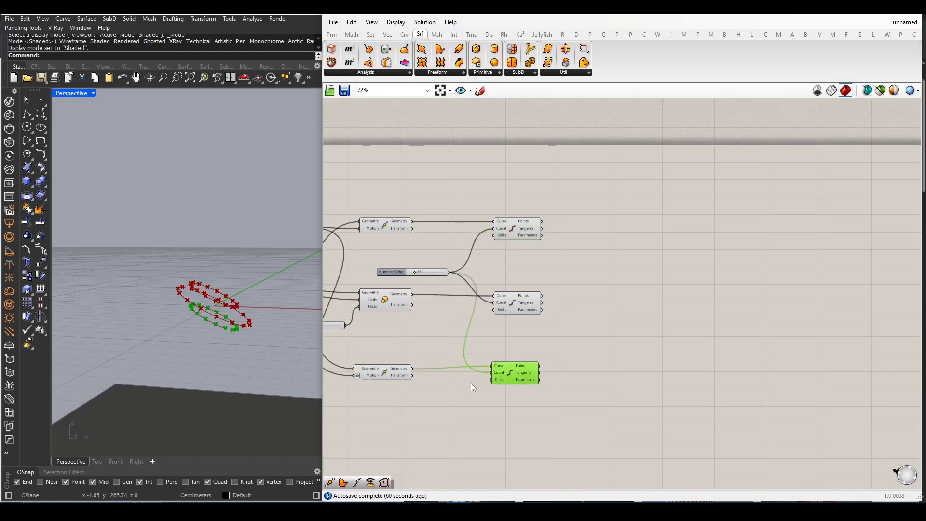
pyautogui.scroll(3, 504, 321)
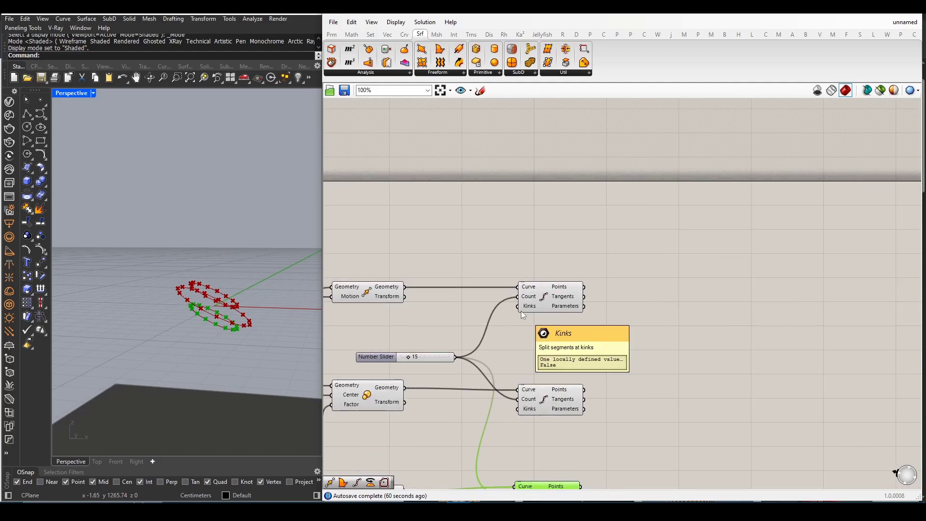
pyautogui.moveTo(516, 323); pyautogui.dragTo(499, 326, button='right')
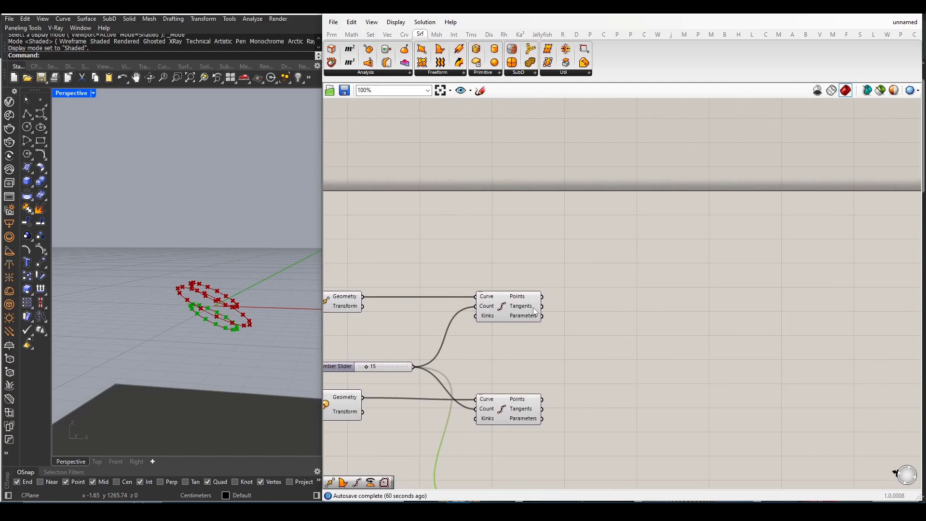
# - Add a Group component above the upper Divide Curve and feed that component's Points output into its Objects input
pyautogui.scroll(-2, 515, 342)
pyautogui.scroll(3, 552, 316)
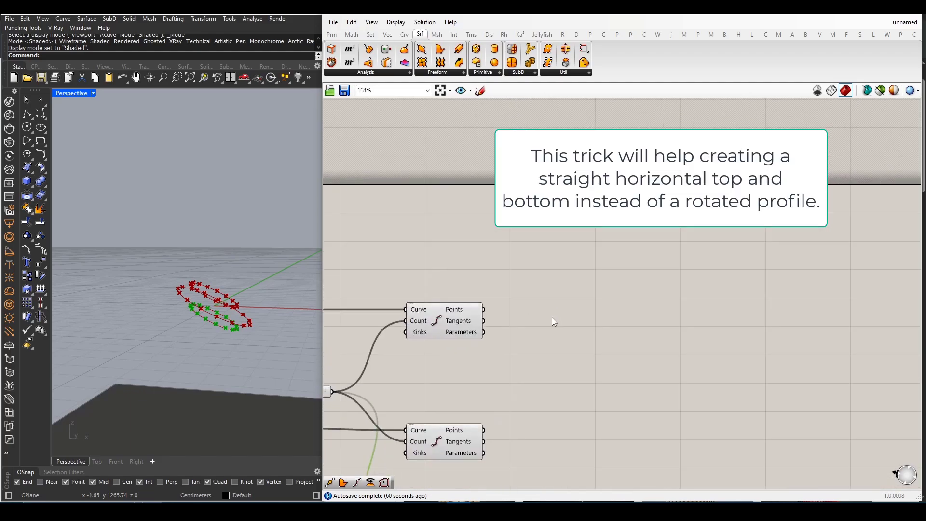
pyautogui.doubleClick(552, 318)
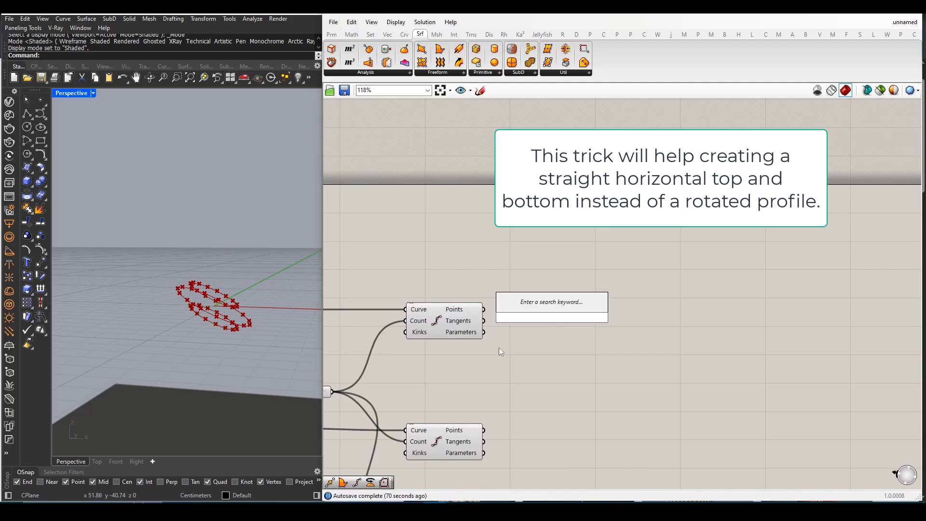
pyautogui.write('gou')
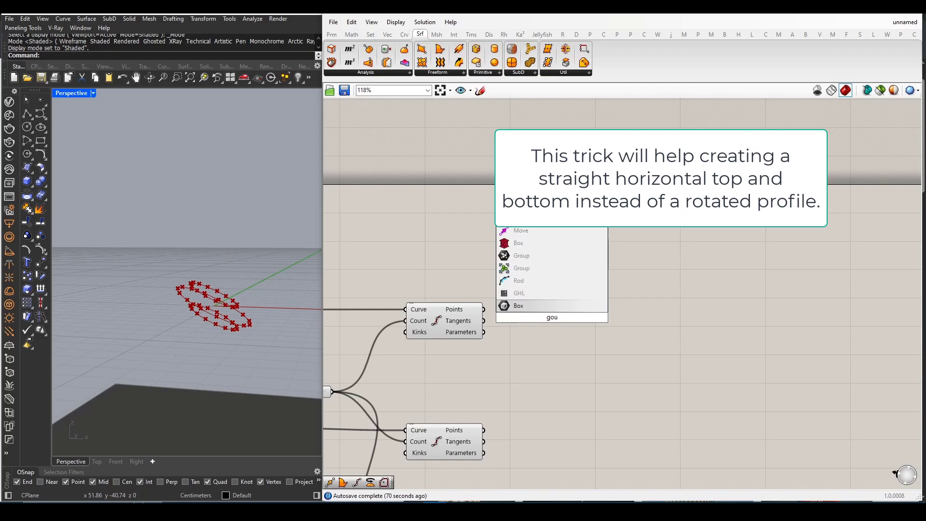
pyautogui.click(521, 268)
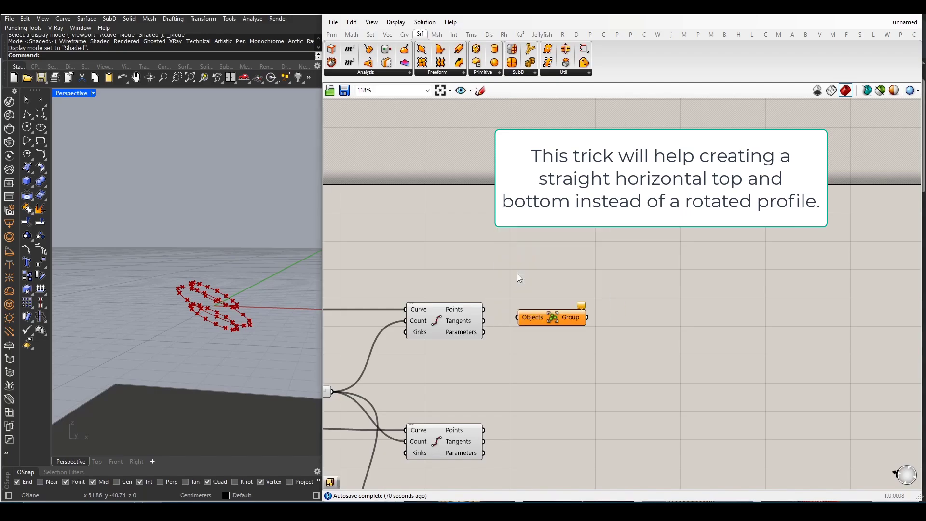
pyautogui.moveTo(551, 319); pyautogui.dragTo(541, 291)
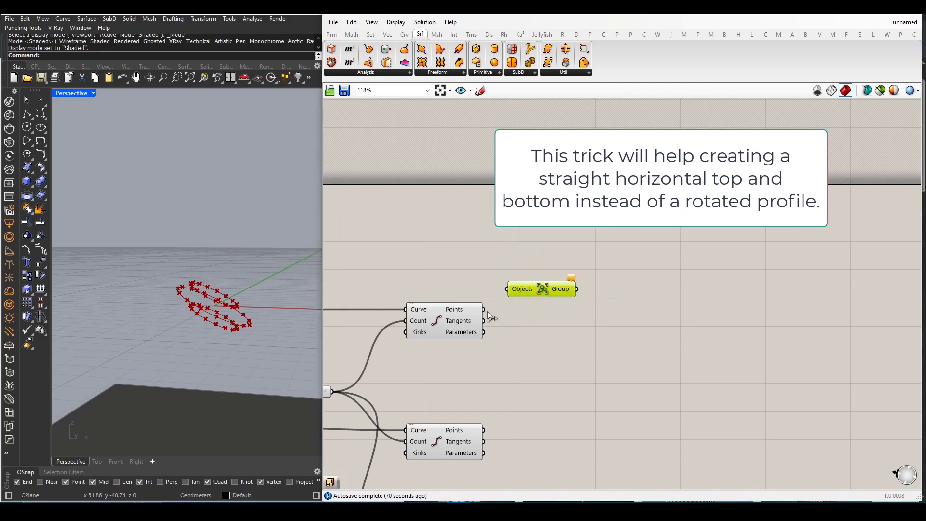
pyautogui.moveTo(484, 310); pyautogui.dragTo(507, 290)
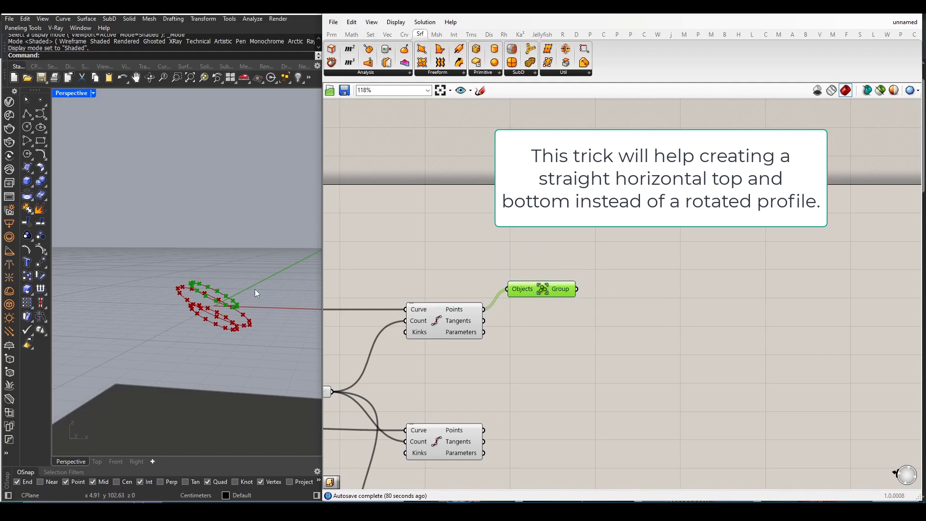
pyautogui.moveTo(537, 291); pyautogui.dragTo(539, 260)
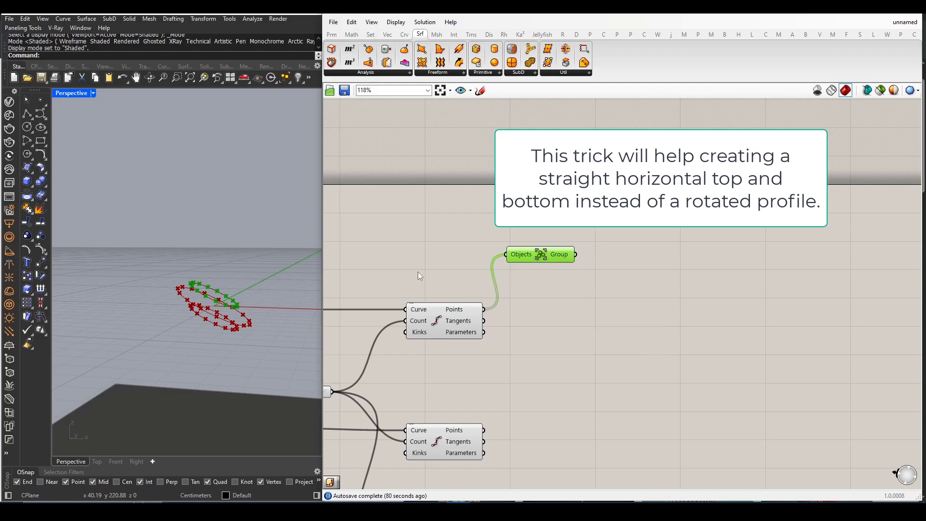
# - Add a Scale NU component beside the Group component and connect the Group output to its Geometry input
pyautogui.scroll(-2, 418, 271)
pyautogui.scroll(3, 530, 251)
pyautogui.doubleClick(597, 296)
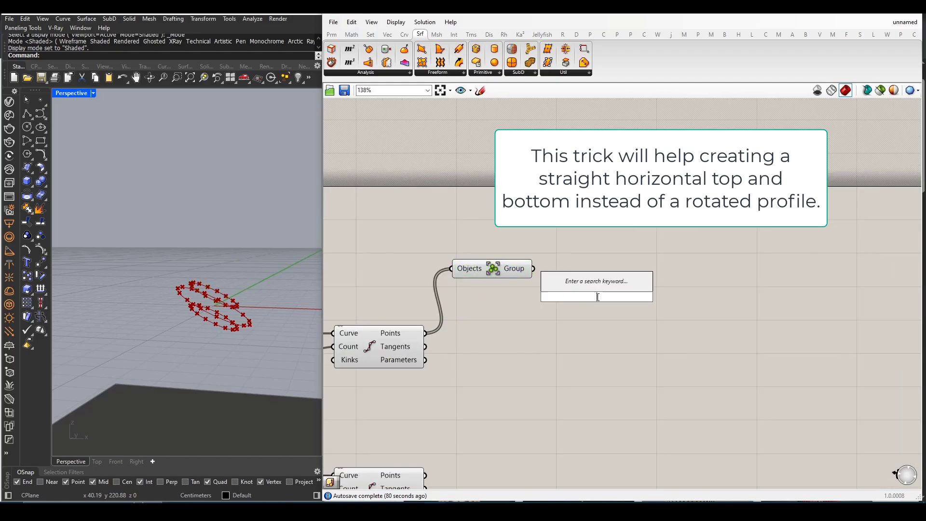
pyautogui.write('scale')
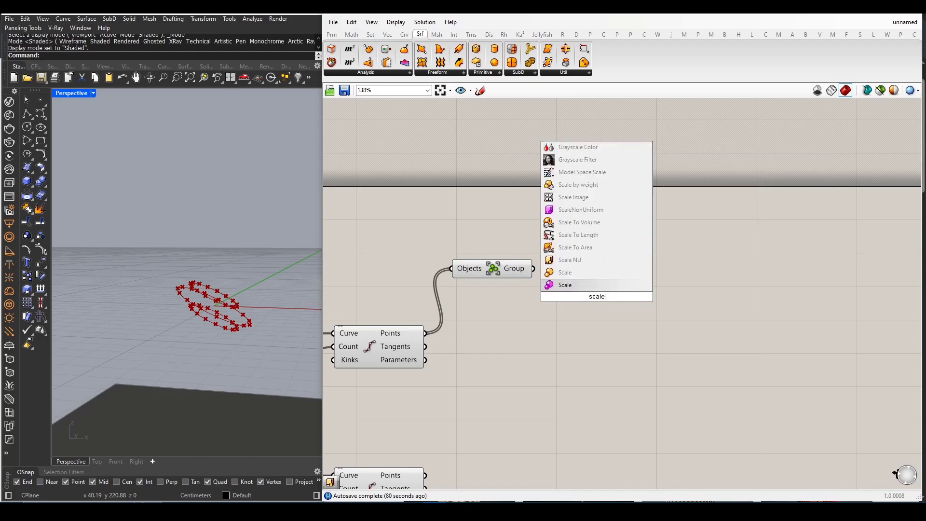
pyautogui.click(574, 260)
pyautogui.moveTo(593, 298); pyautogui.dragTo(615, 295)
pyautogui.moveTo(534, 269); pyautogui.dragTo(667, 281)
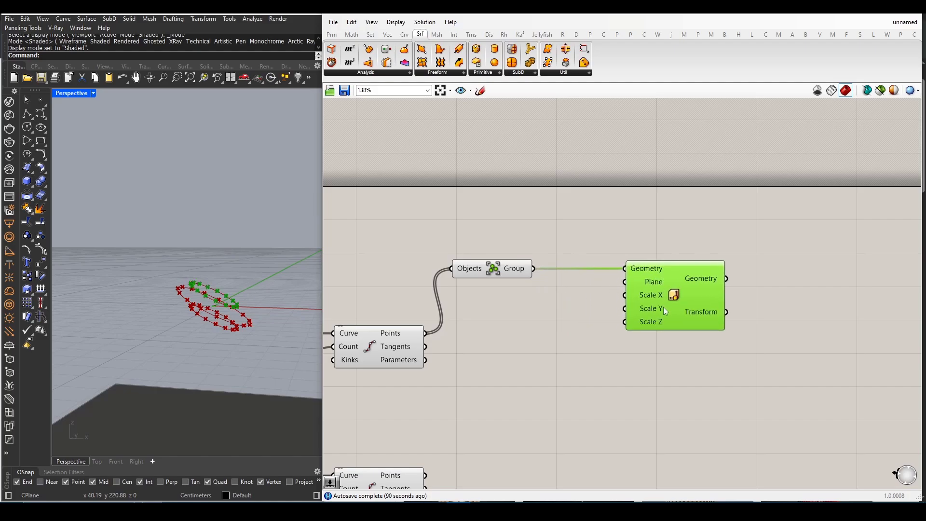
# - Add a panel containing 0, connect it to the Scale Z input of Scale NU and align it with that input
pyautogui.doubleClick(568, 345)
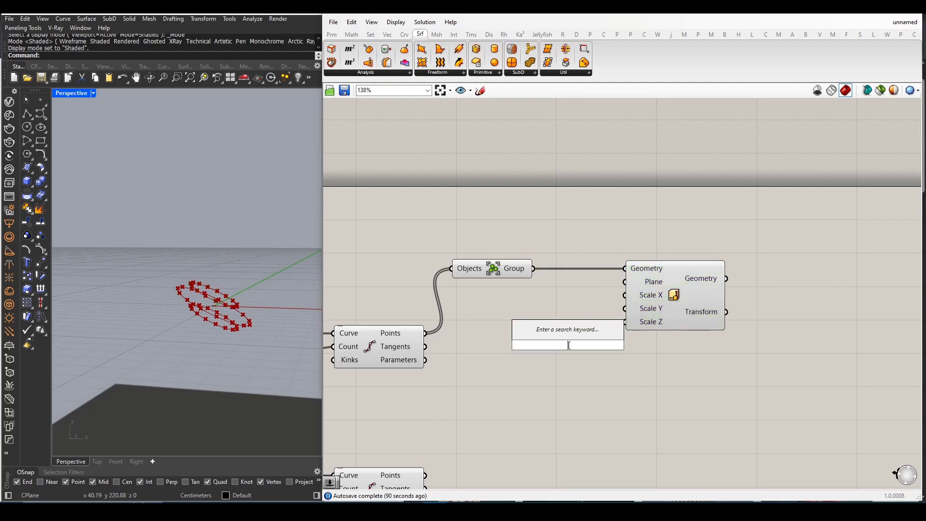
pyautogui.write('//0')
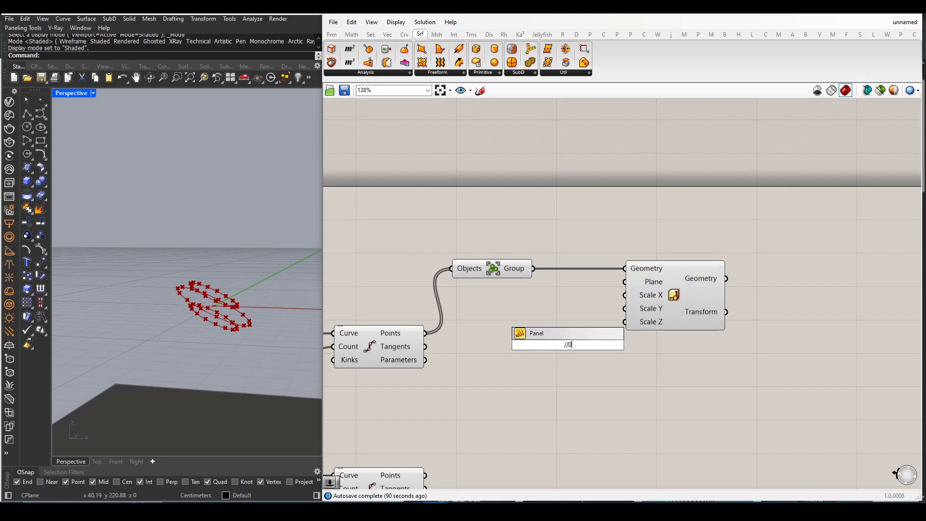
pyautogui.press('Return')
pyautogui.rightClick(568, 340)
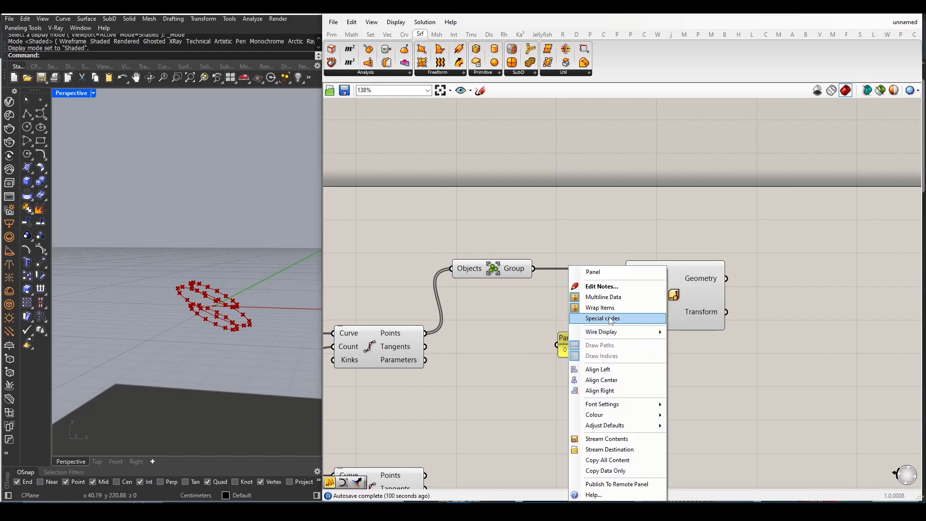
pyautogui.click(546, 311)
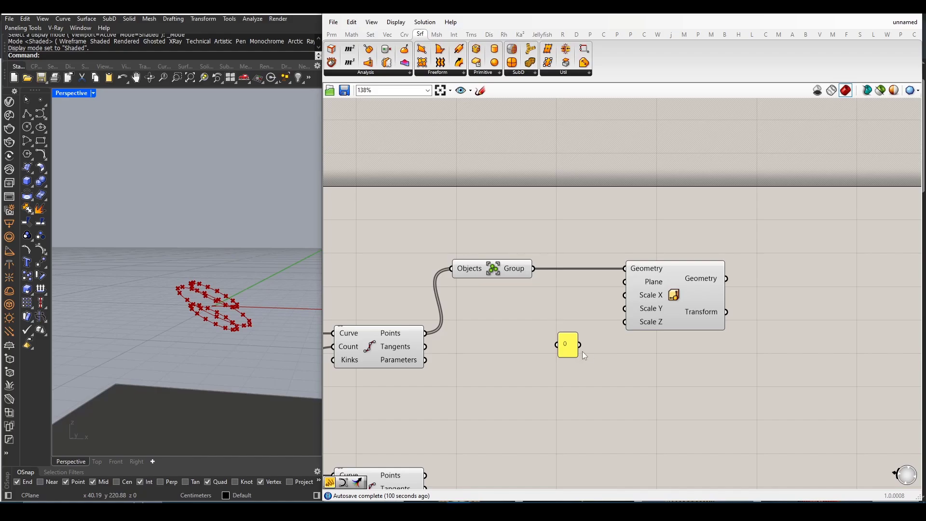
pyautogui.moveTo(580, 344); pyautogui.dragTo(618, 331)
pyautogui.moveTo(556, 344); pyautogui.dragTo(568, 323)
pyautogui.click(669, 301)
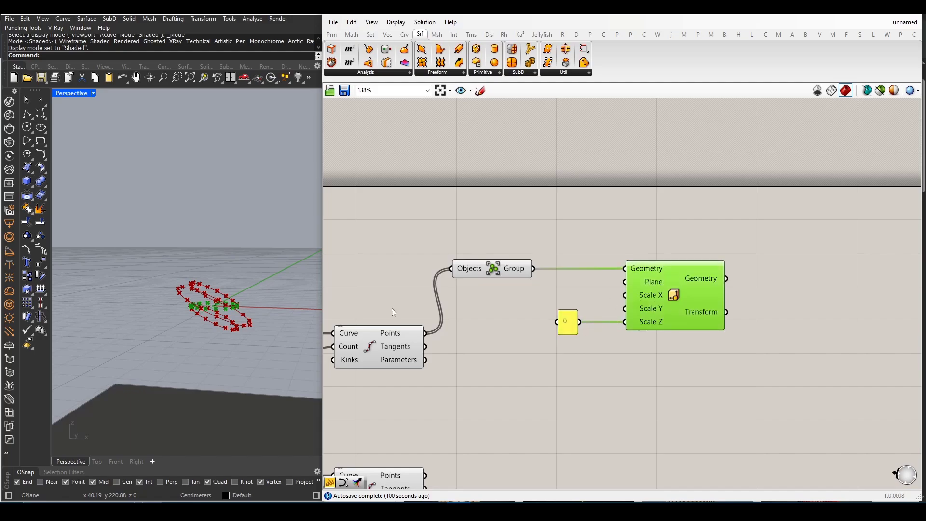
# - Check the flattened points in the perspective view and shift Scale NU with its 0 panel closer to the Group component
pyautogui.moveTo(213, 319)
pyautogui.mouseDown(button='right')
pyautogui.moveTo(213, 304)
pyautogui.moveTo(212, 321)
pyautogui.mouseUp(button='right')
pyautogui.scroll(4, 213, 321)
pyautogui.scroll(-3, 439, 306)
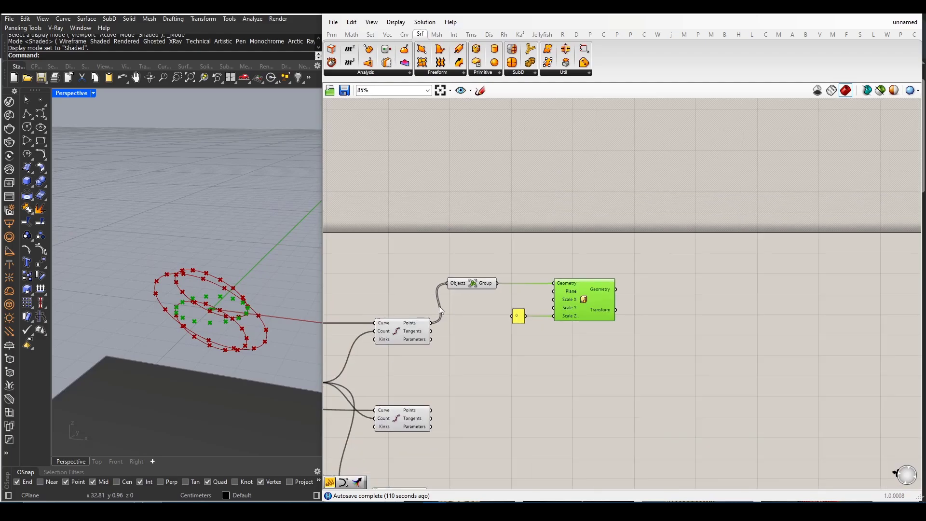
pyautogui.scroll(2, 559, 298)
pyautogui.scroll(1, 568, 291)
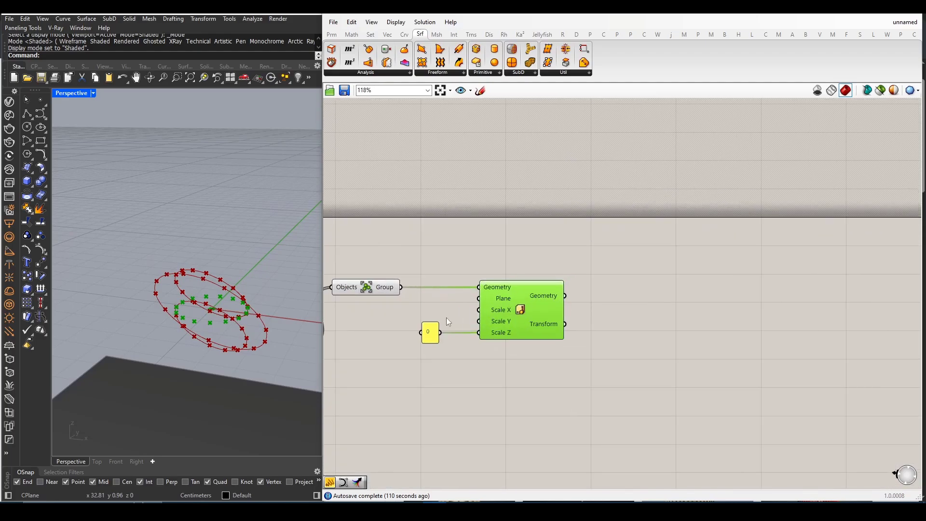
pyautogui.moveTo(582, 355); pyautogui.dragTo(439, 287)
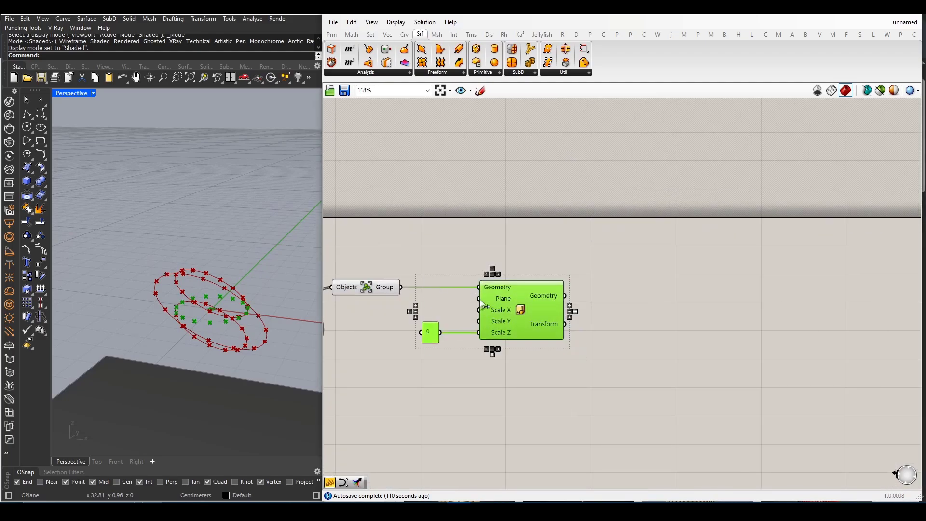
pyautogui.moveTo(491, 306); pyautogui.dragTo(457, 307)
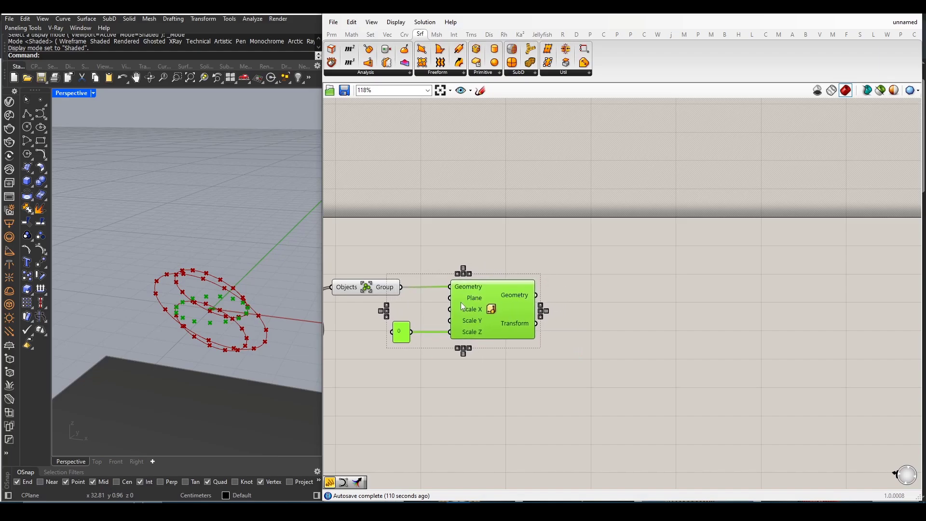
# - Add a Move component beside Scale NU and connect the scaled Geometry output to its Geometry input
pyautogui.scroll(-2, 429, 309)
pyautogui.click(514, 351)
pyautogui.doubleClick(533, 323)
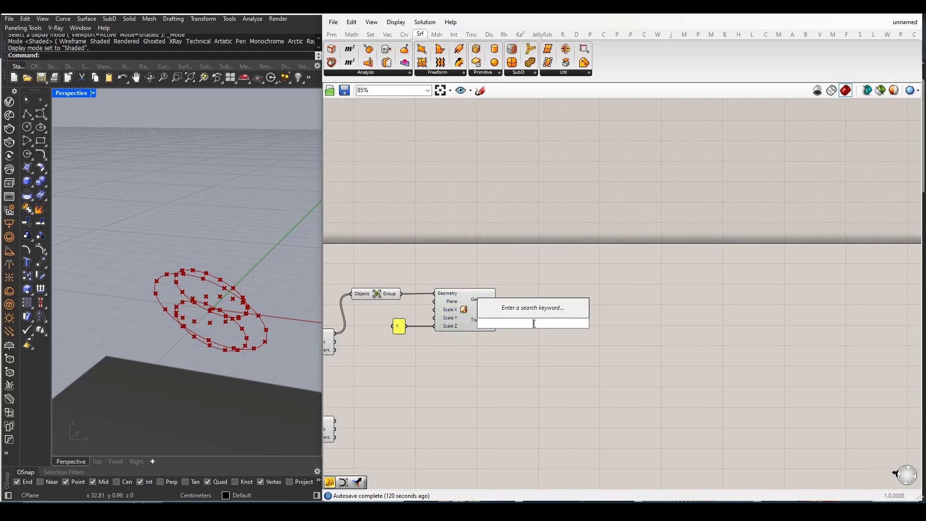
pyautogui.write('move')
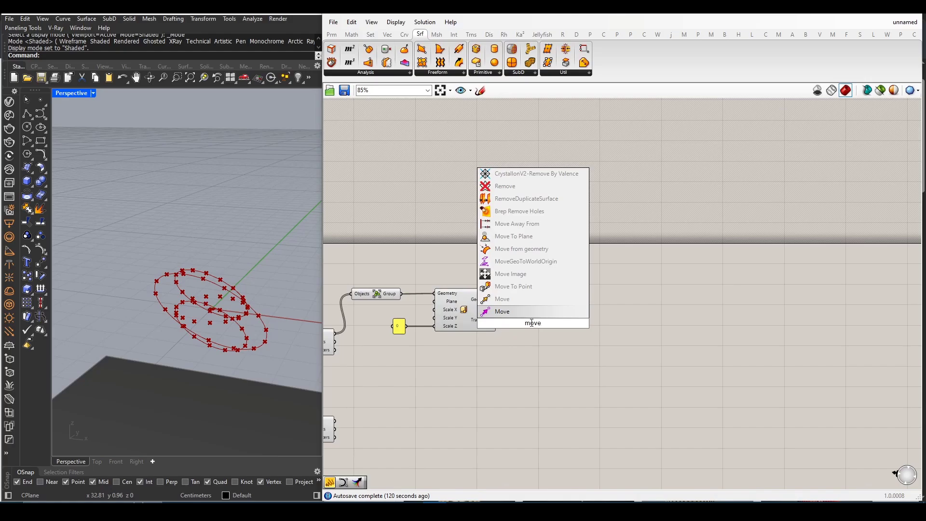
pyautogui.click(511, 312)
pyautogui.moveTo(530, 328); pyautogui.dragTo(560, 309)
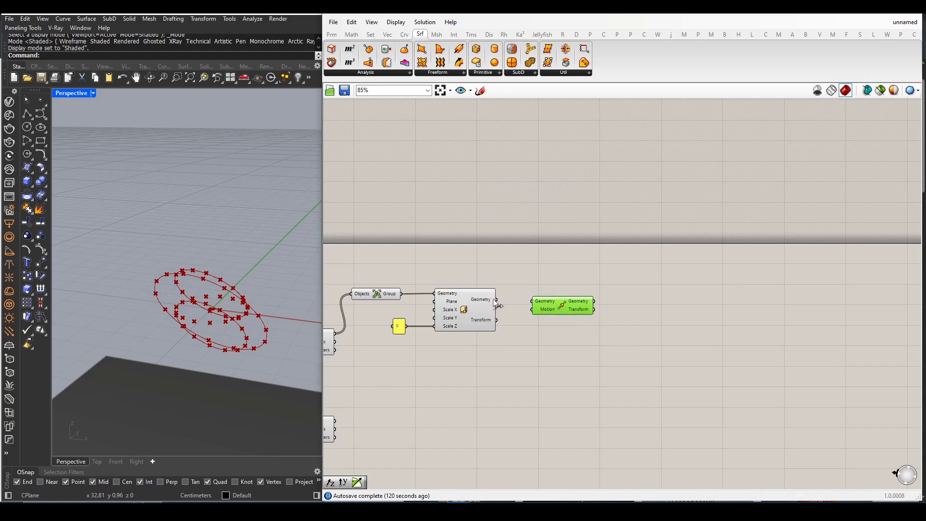
pyautogui.moveTo(497, 300); pyautogui.dragTo(577, 305)
# - Add a Unit Z vector, connect it to the new Move component's Motion input and place it just below Scale NU
pyautogui.doubleClick(505, 381)
pyautogui.write('z')
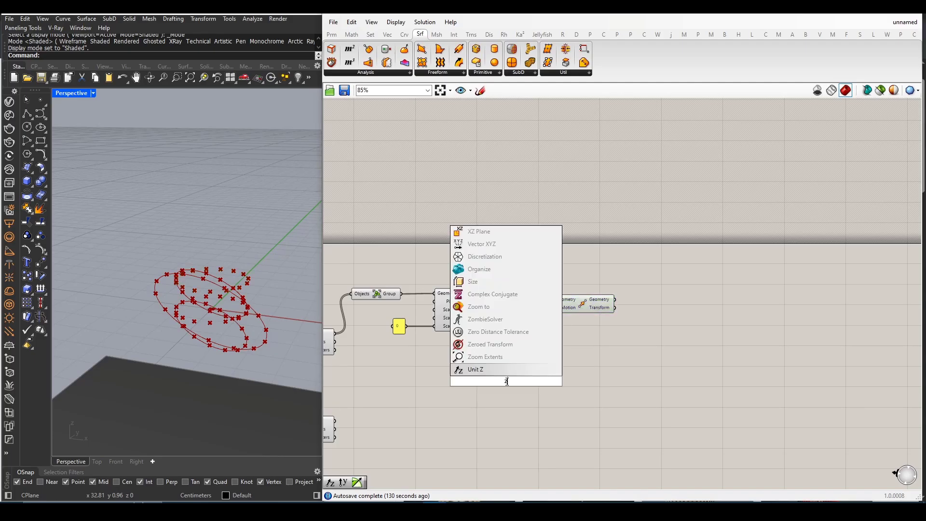
pyautogui.click(498, 370)
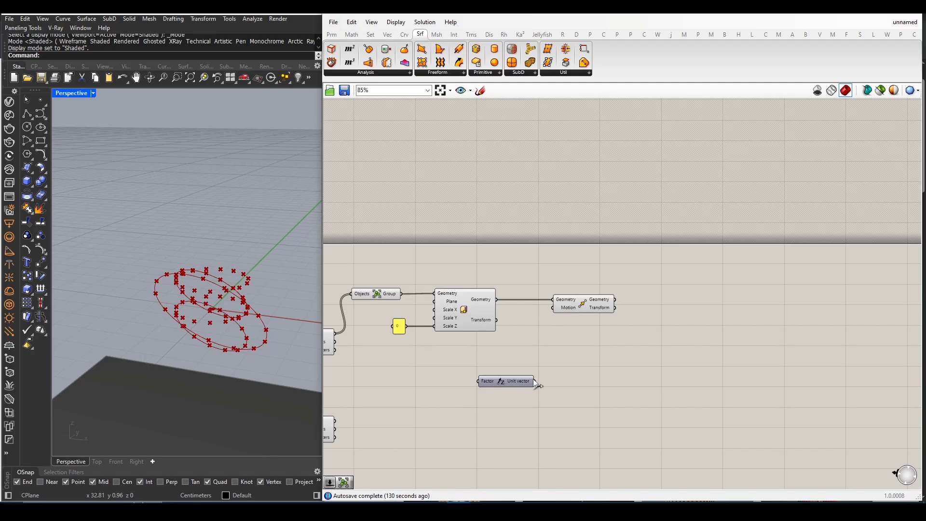
pyautogui.moveTo(535, 382); pyautogui.dragTo(553, 308)
pyautogui.moveTo(513, 381); pyautogui.dragTo(528, 360)
# - Turn off the preview of the Group and Scale NU components so their points are hidden in the viewport
pyautogui.moveTo(453, 383); pyautogui.dragTo(378, 266)
pyautogui.middleClick(413, 282)
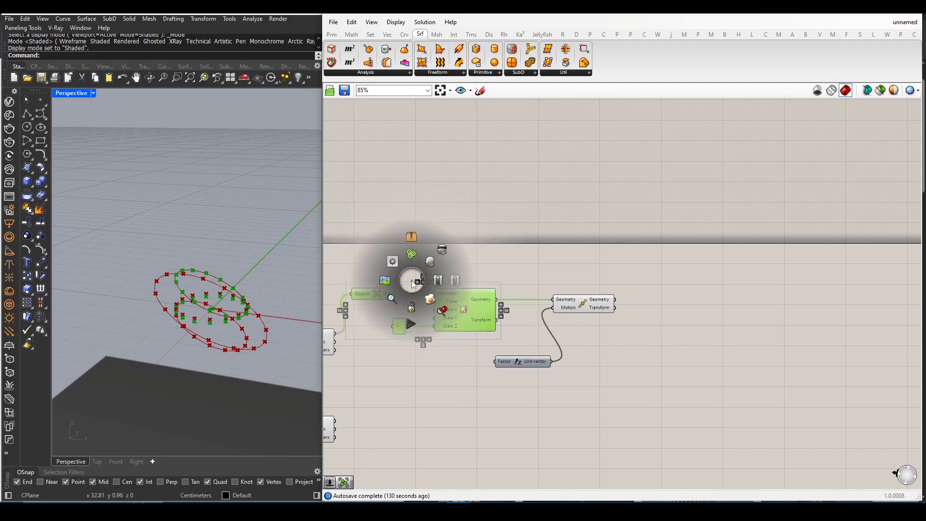
pyautogui.click(443, 249)
pyautogui.click(461, 262)
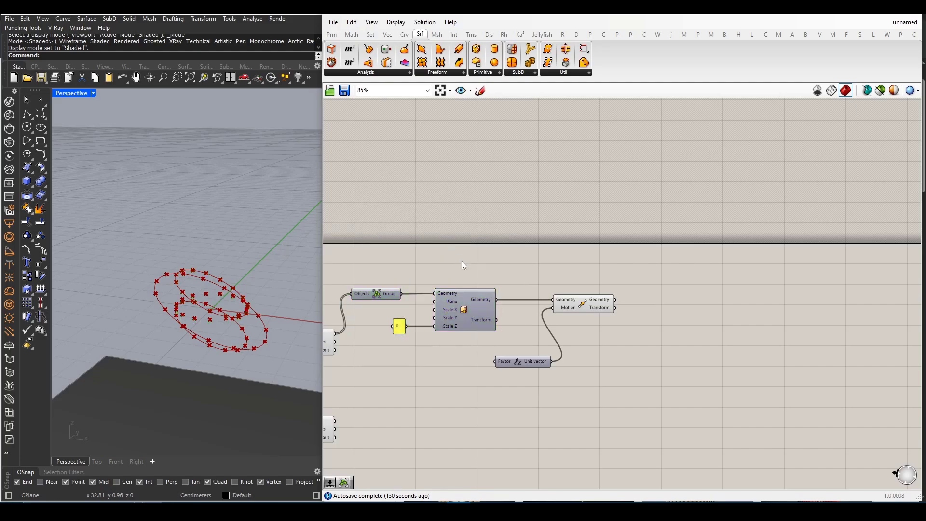
pyautogui.click(594, 306)
pyautogui.doubleClick(508, 399)
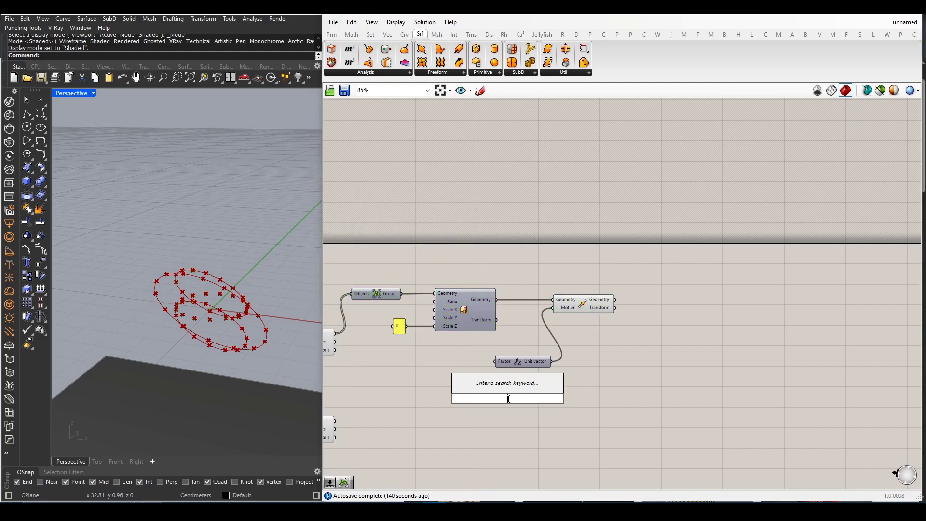
pyautogui.write('15')
pyautogui.press('Return')
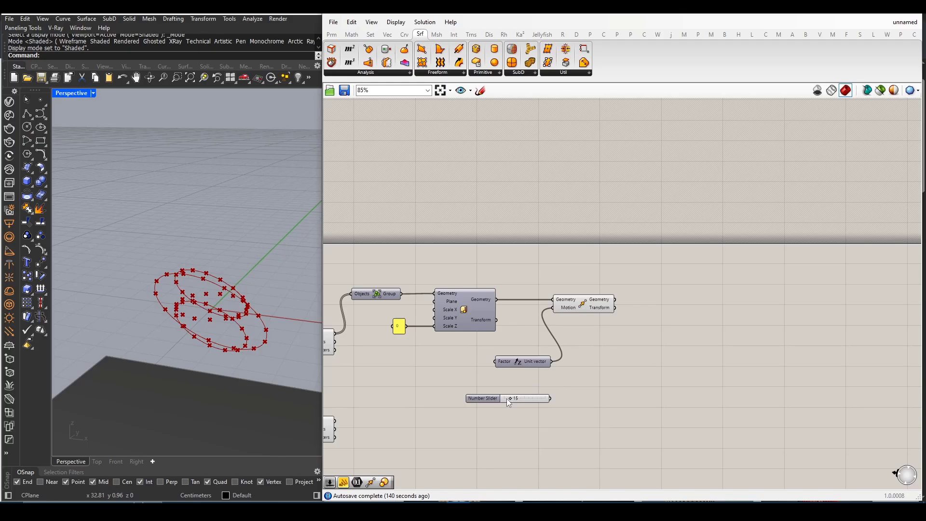
pyautogui.scroll(3, 494, 397)
pyautogui.press('Delete')
# - Add a number slider of 15.00 beside the Unit Z vector and connect it to the Factor input
pyautogui.doubleClick(483, 393)
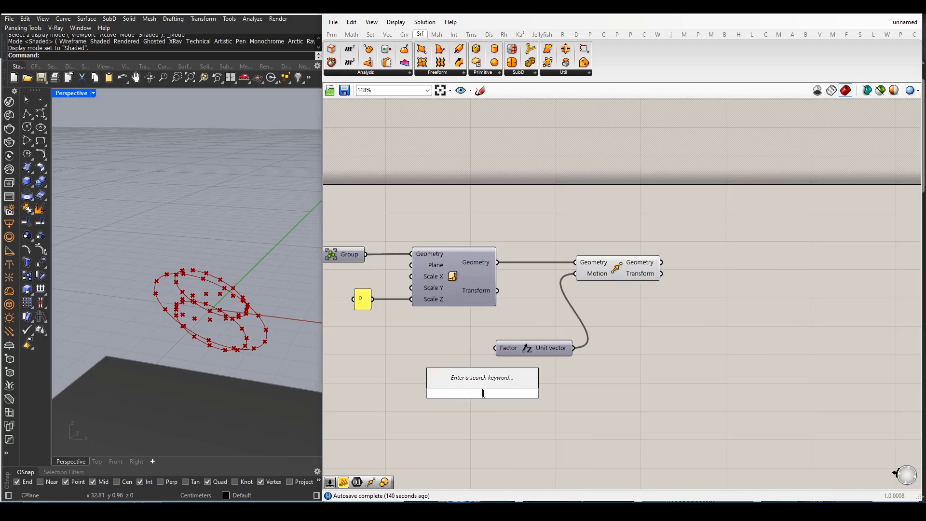
pyautogui.write('15.0')
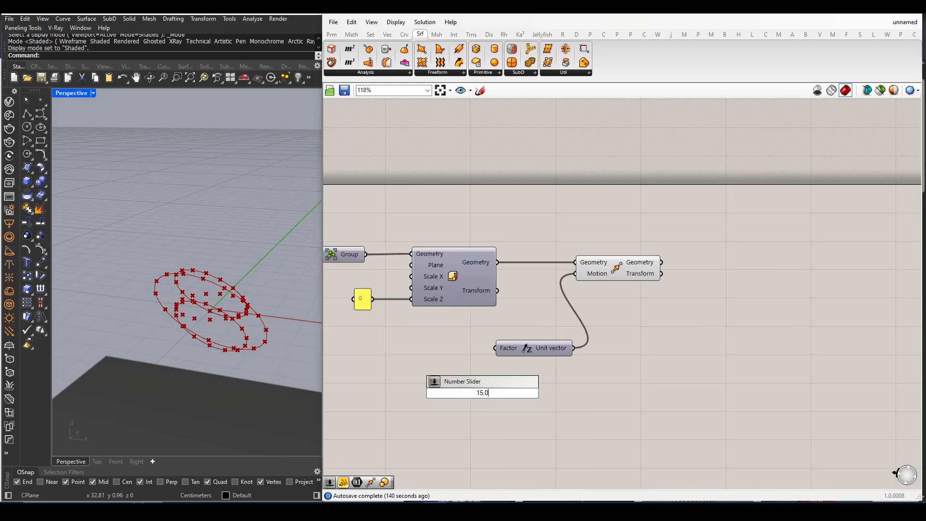
pyautogui.write('0')
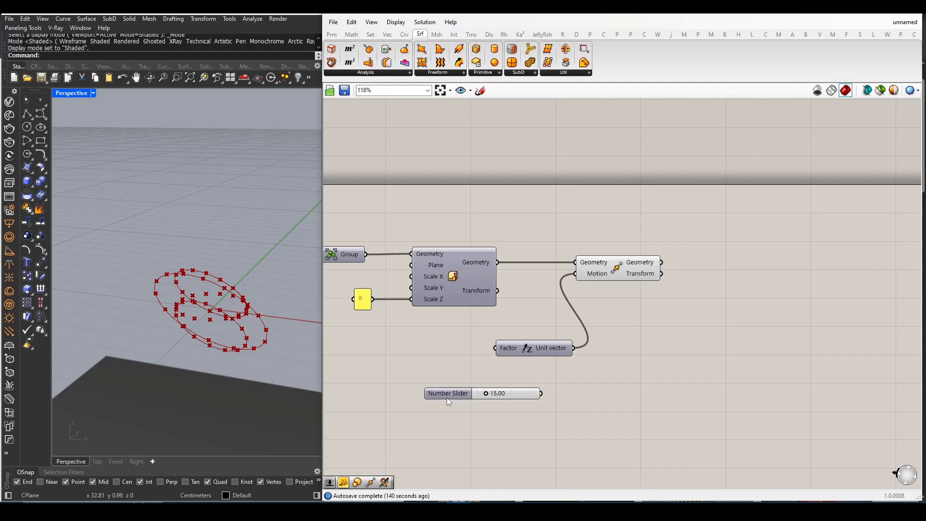
pyautogui.press('Return')
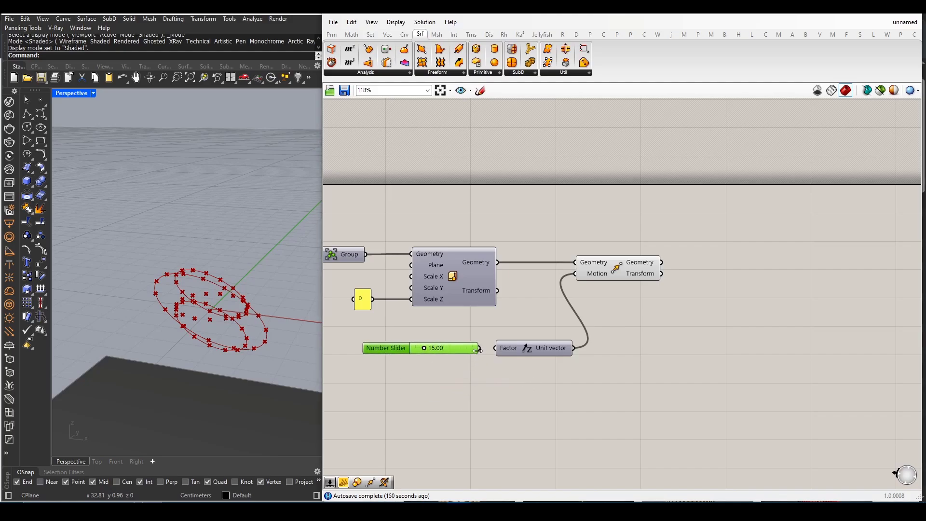
pyautogui.moveTo(480, 348); pyautogui.dragTo(496, 349)
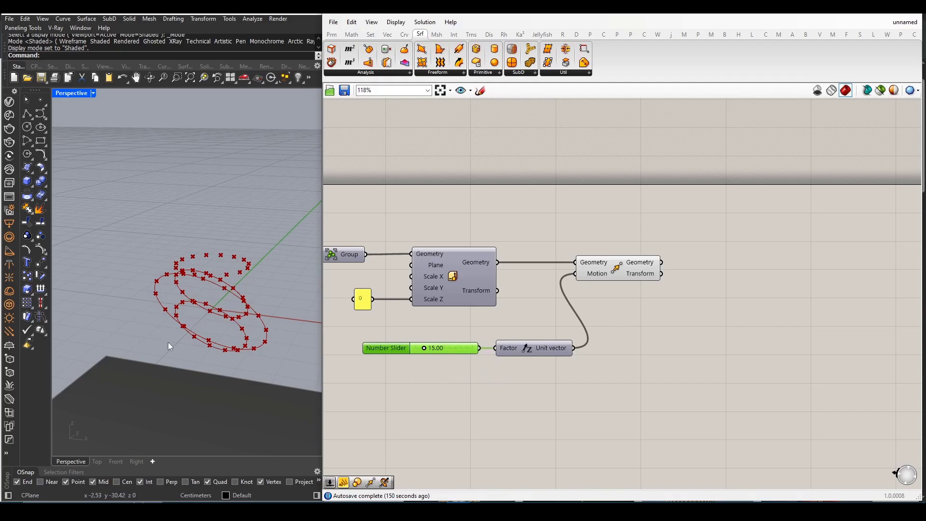
# - Raise the flattened points by setting the Unit Z number slider to 41.35
pyautogui.moveTo(179, 312); pyautogui.dragTo(180, 322, button='right')
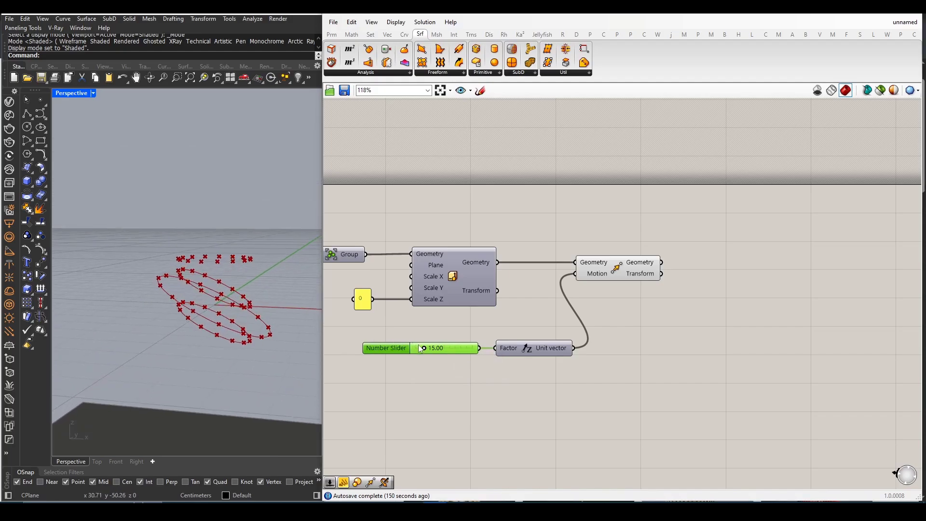
pyautogui.moveTo(420, 348); pyautogui.dragTo(437, 350)
pyautogui.moveTo(246, 299); pyautogui.dragTo(251, 324, button='right')
pyautogui.scroll(-2, 488, 308)
pyautogui.scroll(3, 613, 278)
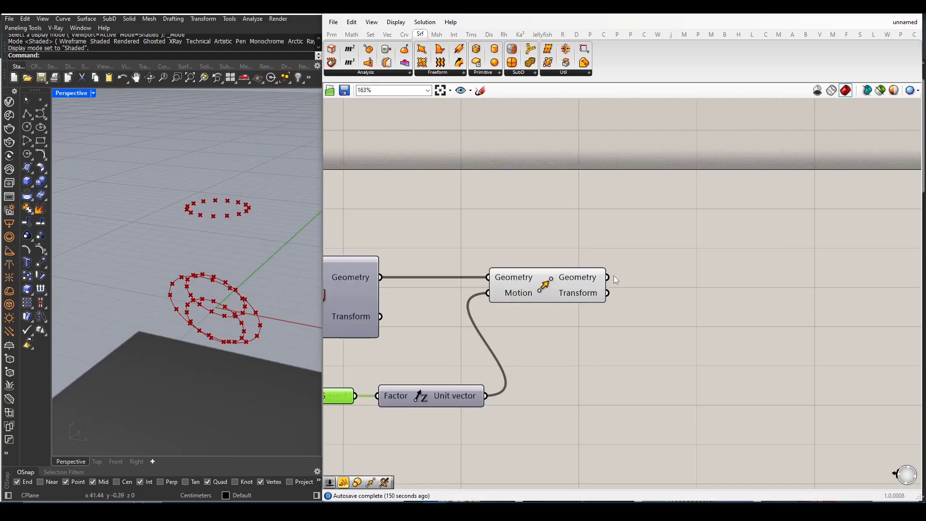
# - Add an Ungroup component after Move and connect the moved Geometry output to its Group input
pyautogui.moveTo(575, 283)
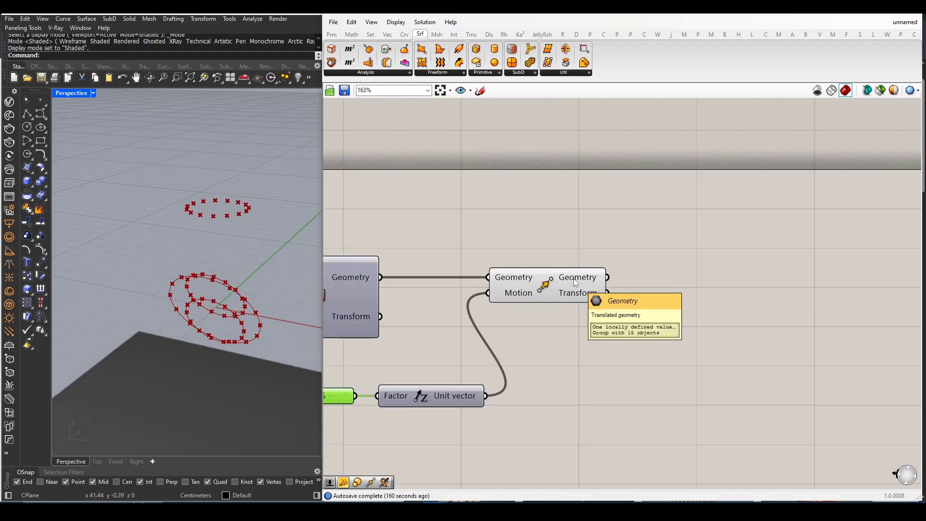
pyautogui.scroll(-2, 482, 328)
pyautogui.scroll(2, 598, 303)
pyautogui.moveTo(289, 260); pyautogui.dragTo(213, 240, button='right')
pyautogui.doubleClick(623, 331)
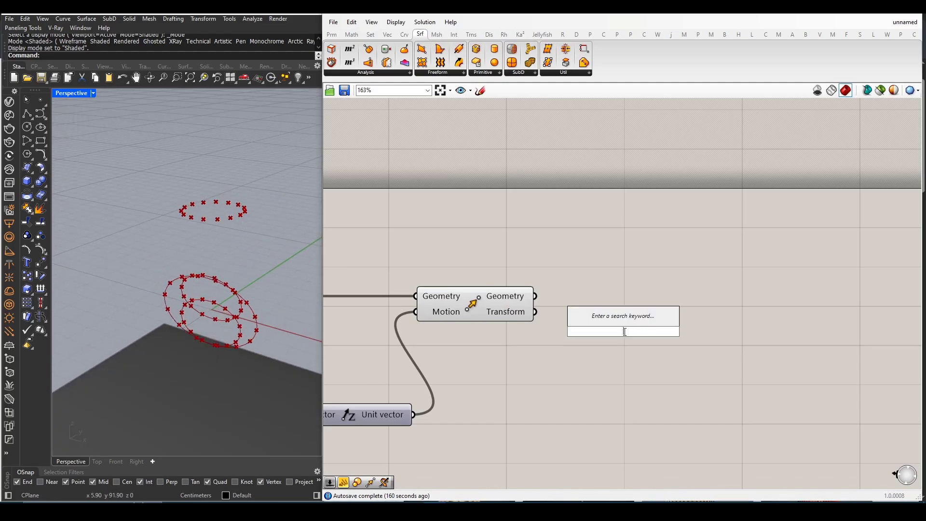
pyautogui.write('ung')
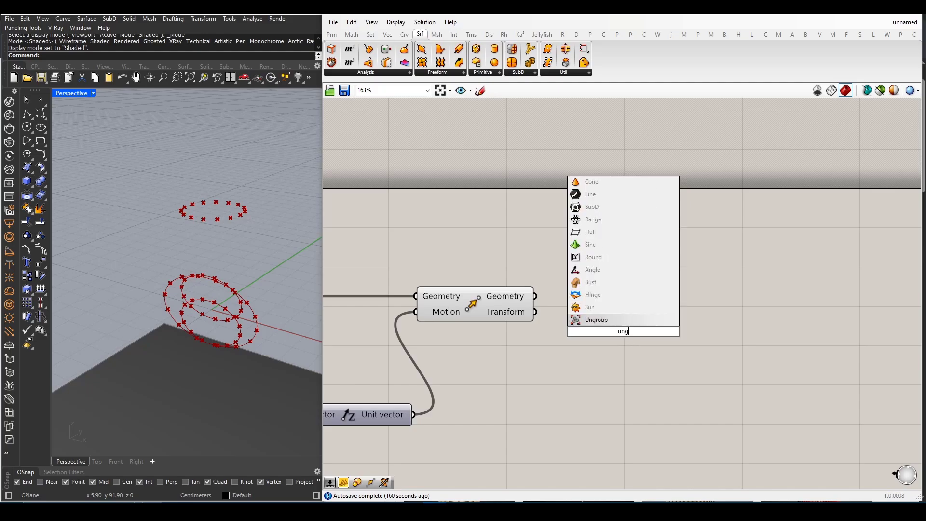
pyautogui.click(612, 322)
pyautogui.moveTo(537, 298); pyautogui.dragTo(583, 297)
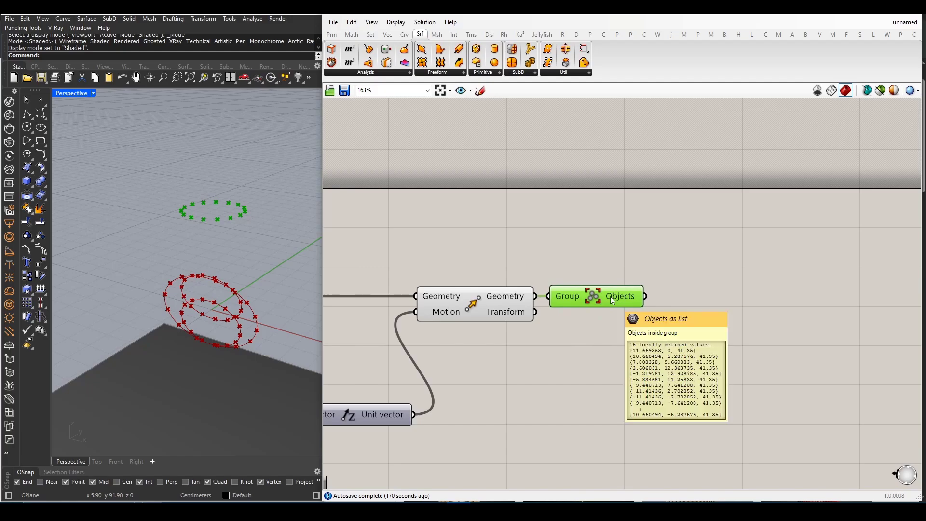
# - Duplicate the chain from Group to Ungroup below the original and connect the lowest Divide Curve's Points to the copied Group's Objects input
pyautogui.scroll(-3, 534, 316)
pyautogui.scroll(-7, 616, 299)
pyautogui.scroll(6, 535, 326)
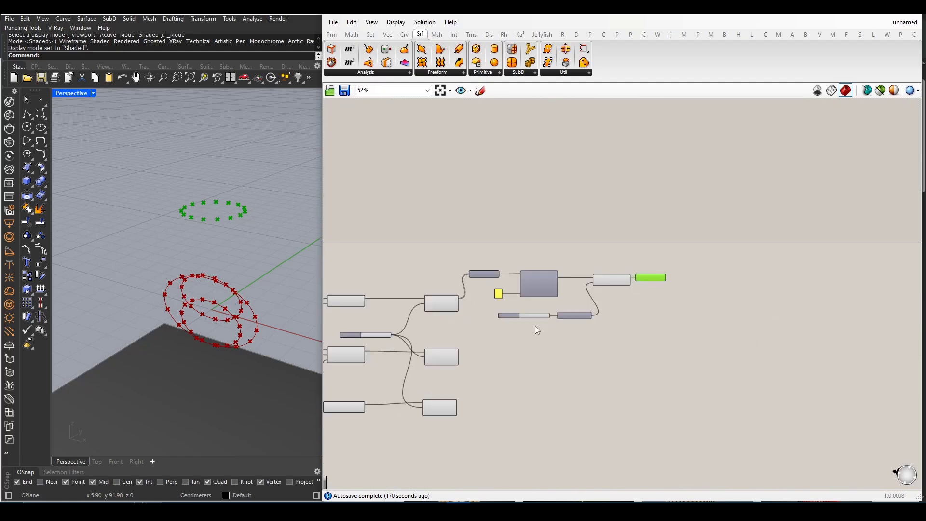
pyautogui.moveTo(745, 346); pyautogui.dragTo(454, 207)
pyautogui.scroll(-3, 513, 247)
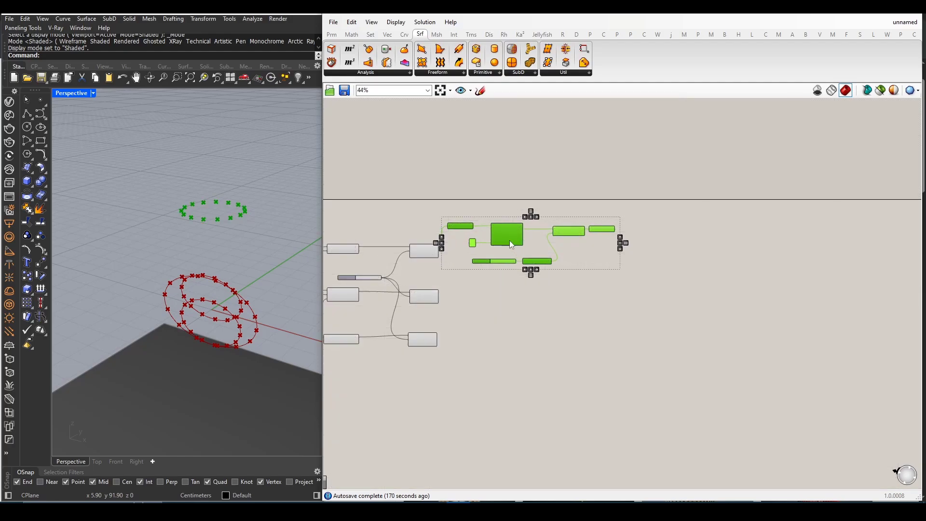
pyautogui.hotkey('ctrl', 'c')
pyautogui.hotkey('ctrl', 'v')
pyautogui.moveTo(509, 240); pyautogui.dragTo(511, 384)
pyautogui.scroll(4, 510, 383)
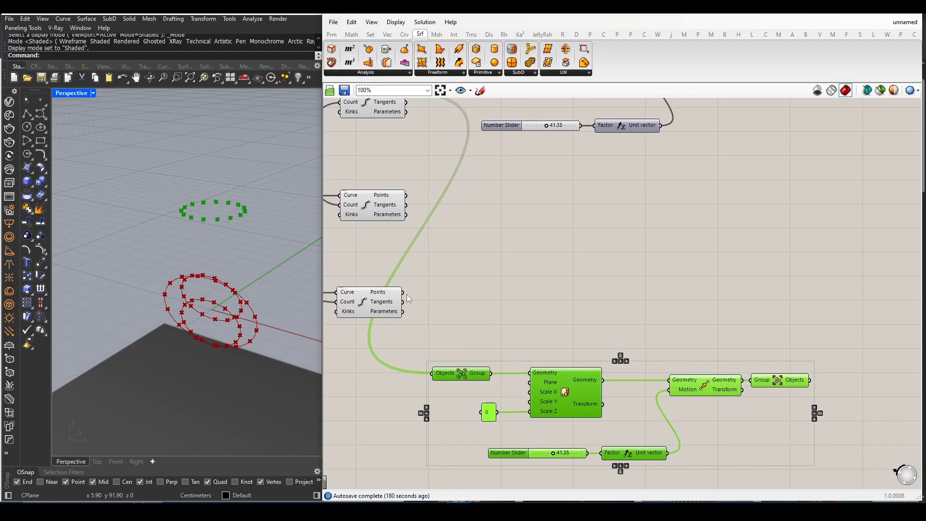
pyautogui.moveTo(407, 295); pyautogui.dragTo(435, 374)
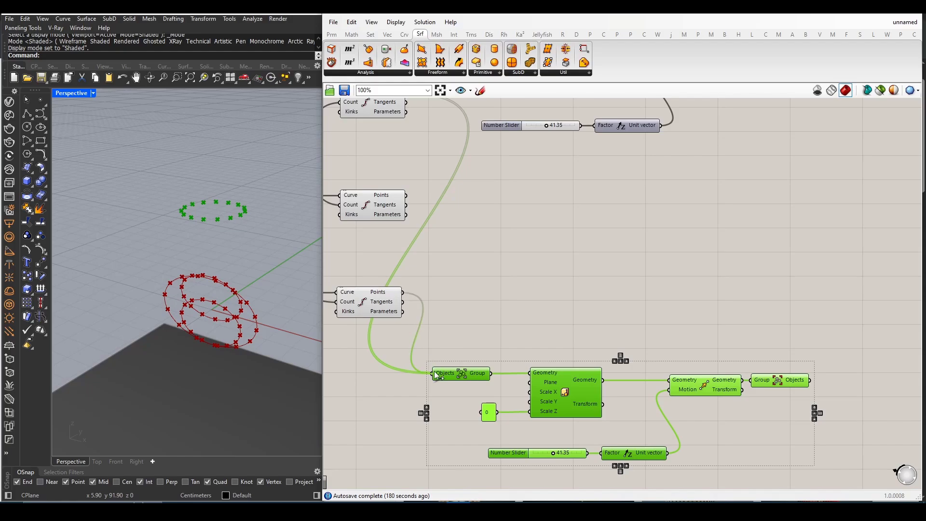
pyautogui.click(476, 318)
# - Apply the expression -x to the Motion input of the copied Move component
pyautogui.scroll(-2, 476, 318)
pyautogui.scroll(5, 672, 391)
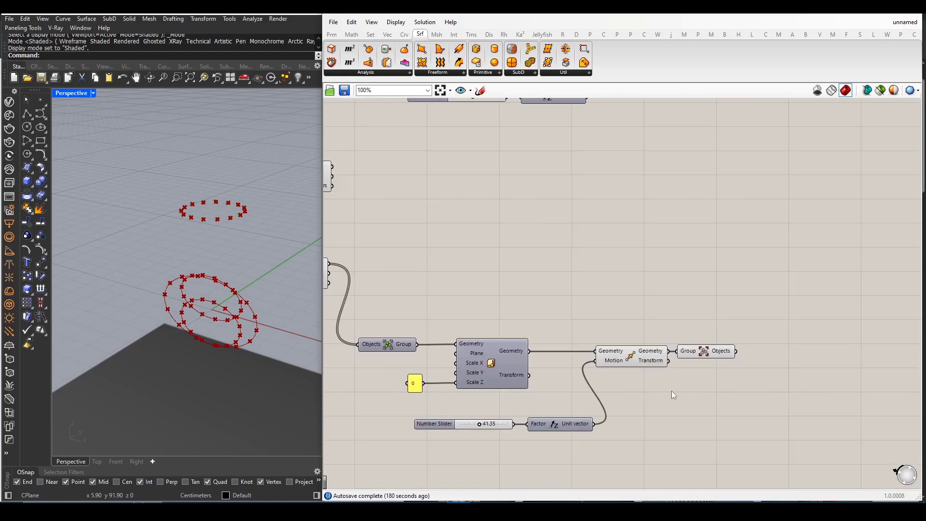
pyautogui.rightClick(609, 354)
pyautogui.moveTo(669, 412)
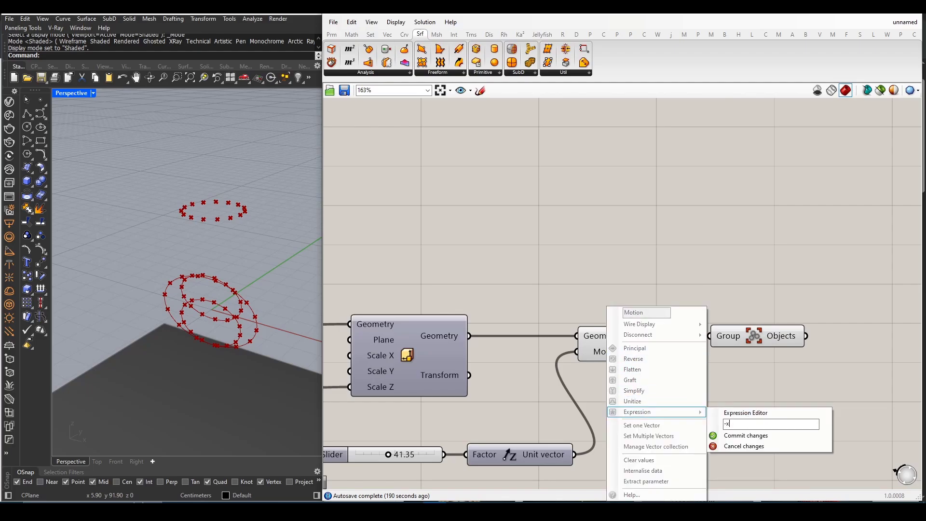
pyautogui.write('-x')
pyautogui.click(757, 436)
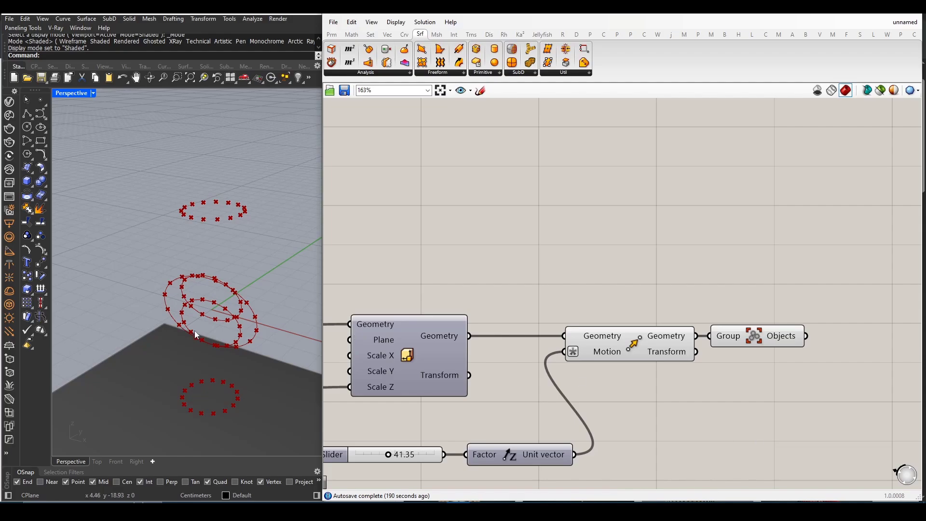
# - Set the number slider of the copied chain to 39.51 against the base slab in the perspective view
pyautogui.scroll(-8, 210, 317)
pyautogui.moveTo(194, 354); pyautogui.dragTo(232, 312, button='right')
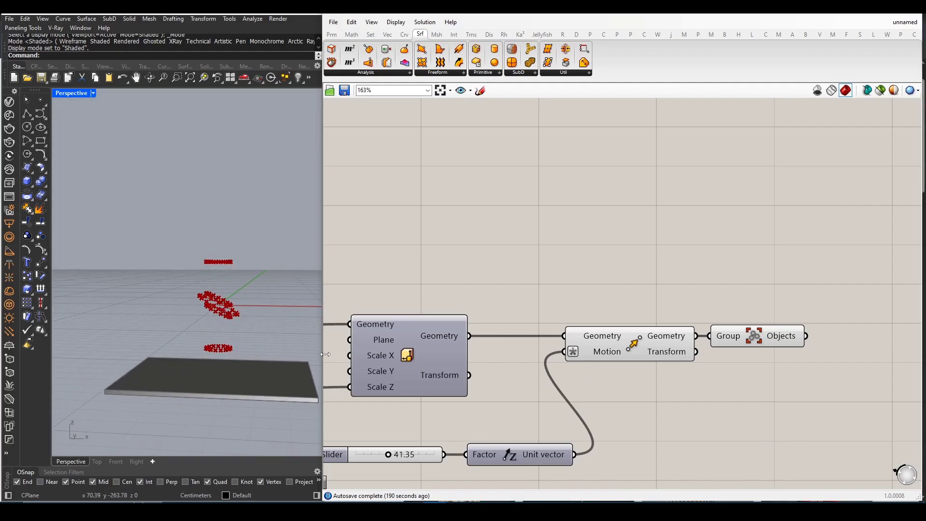
pyautogui.scroll(-5, 565, 340)
pyautogui.scroll(5, 476, 401)
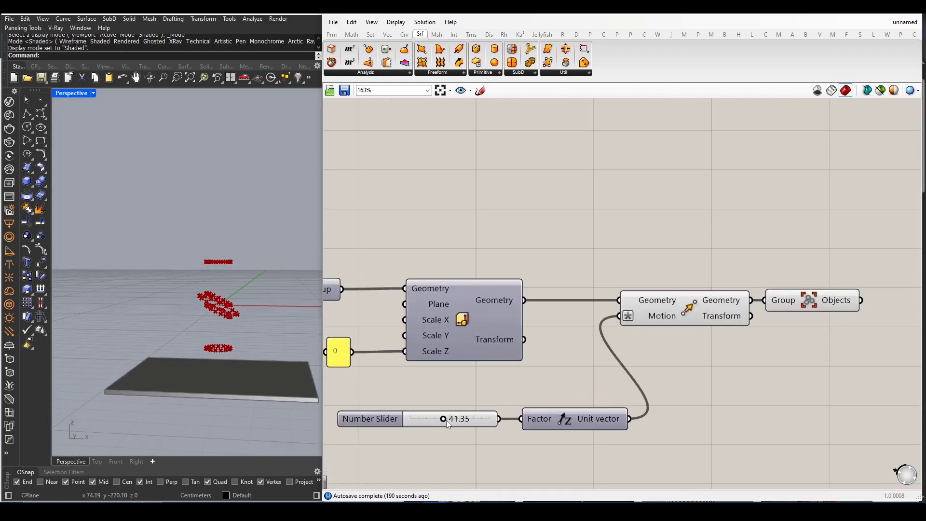
pyautogui.moveTo(447, 420); pyautogui.dragTo(445, 421)
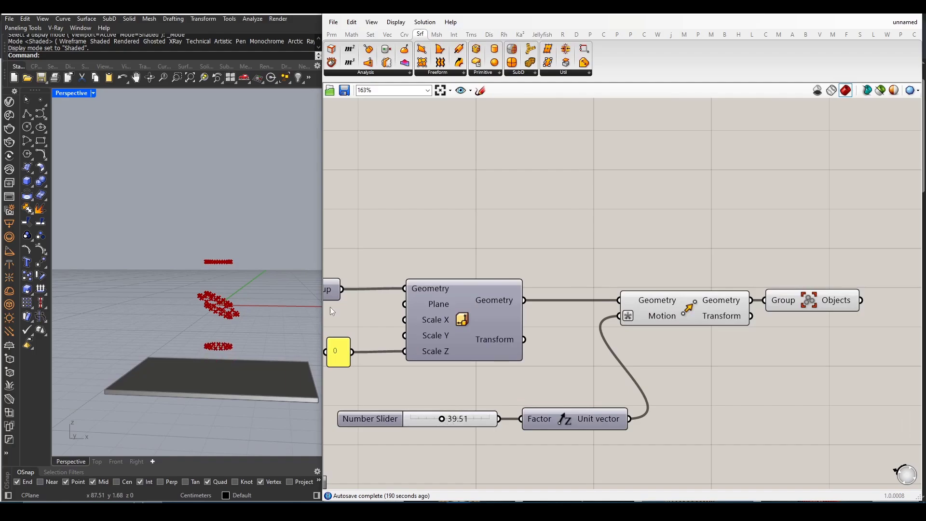
# - Move the upper 0 panel between the two chains, connect it to the lower Scale Z input and delete the duplicate panel
pyautogui.scroll(-6, 494, 329)
pyautogui.scroll(2, 490, 276)
pyautogui.moveTo(490, 276); pyautogui.dragTo(526, 313, button='right')
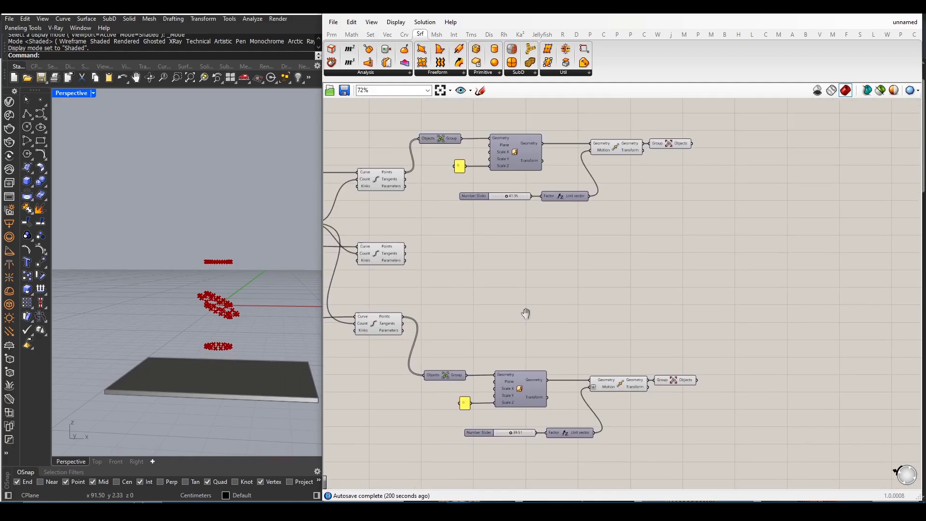
pyautogui.moveTo(460, 167); pyautogui.dragTo(438, 243)
pyautogui.scroll(3, 444, 243)
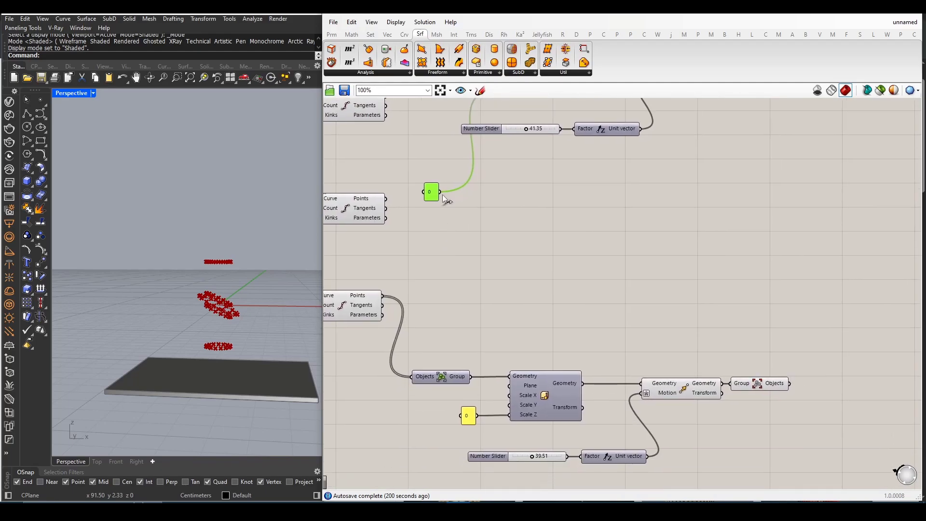
pyautogui.moveTo(441, 192); pyautogui.dragTo(510, 414)
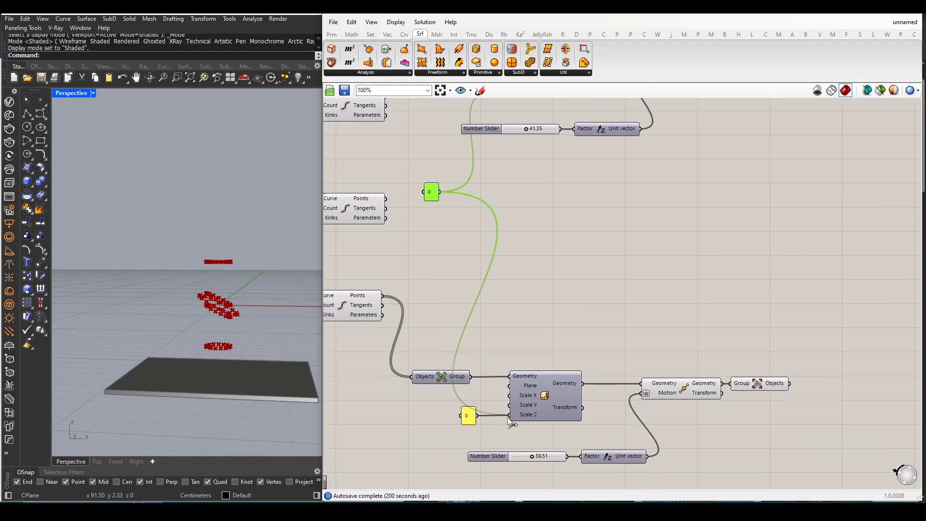
pyautogui.click(468, 416)
pyautogui.press('Delete')
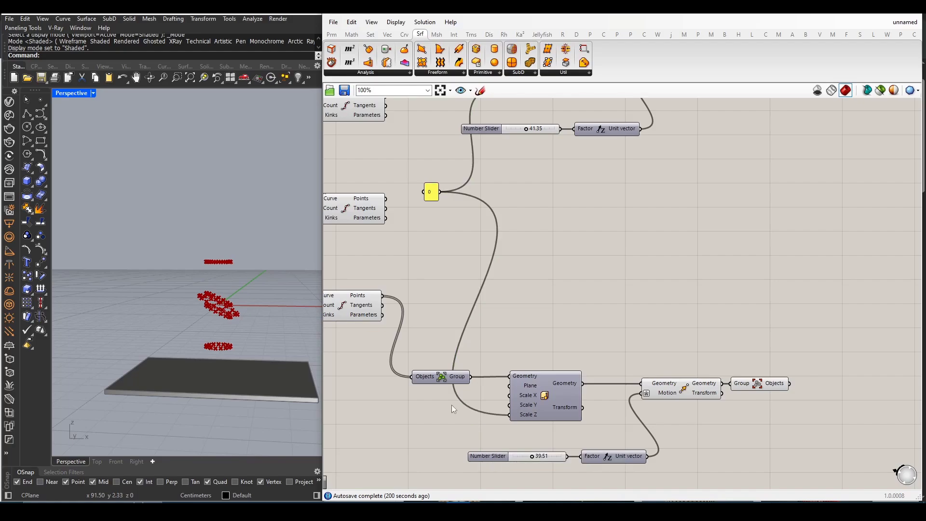
# - Set the lower chain's number slider to 36.96 to adjust how far its points move down
pyautogui.scroll(-3, 451, 405)
pyautogui.scroll(2, 458, 357)
pyautogui.moveTo(438, 309); pyautogui.dragTo(439, 286, button='right')
pyautogui.scroll(-2, 438, 285)
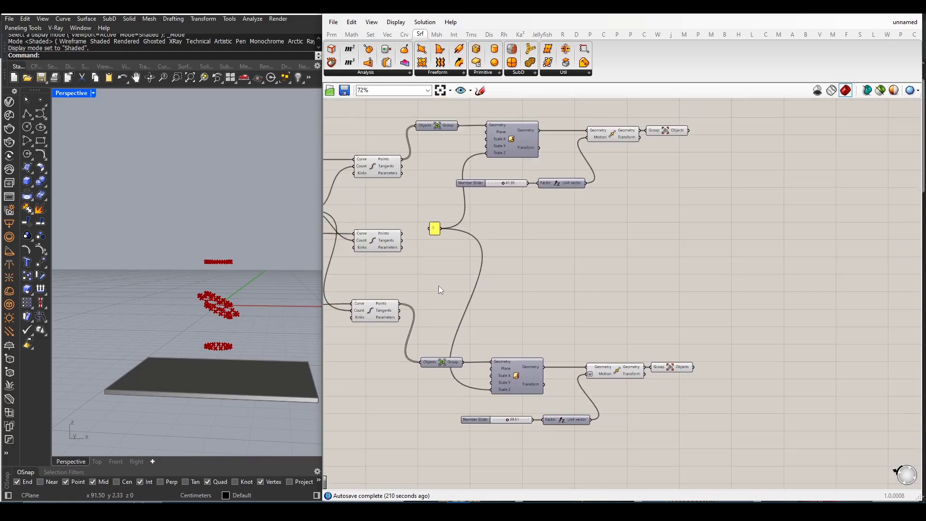
pyautogui.scroll(2, 582, 303)
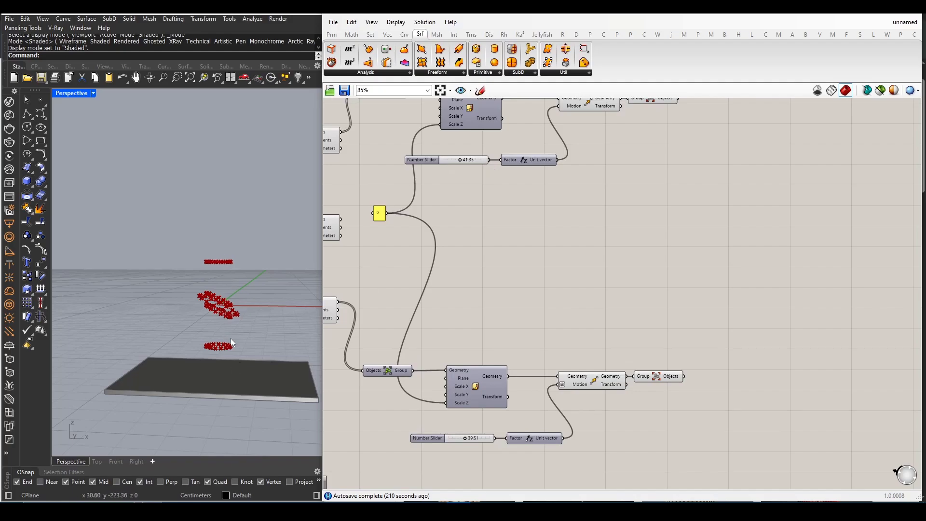
pyautogui.moveTo(227, 287); pyautogui.dragTo(236, 318, button='right')
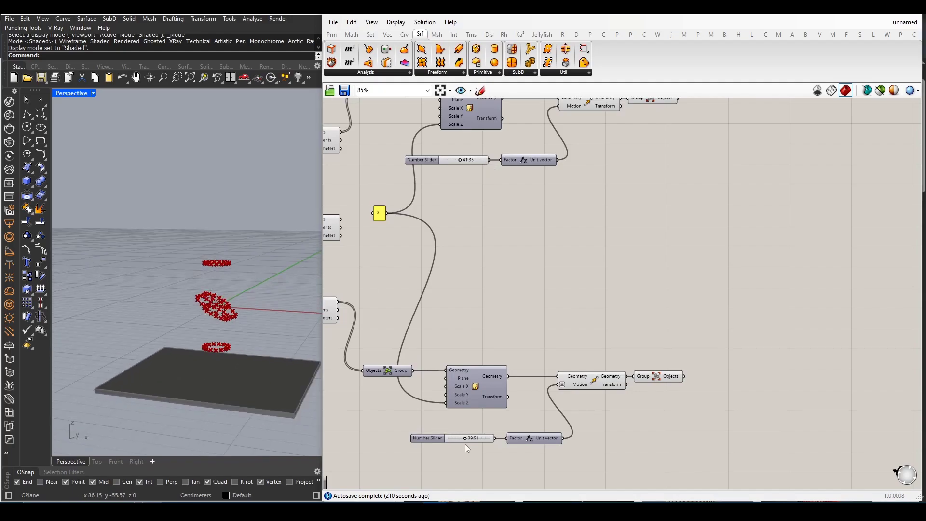
pyautogui.scroll(3, 466, 444)
pyautogui.moveTo(465, 435)
pyautogui.mouseDown()
pyautogui.moveTo(456, 438)
pyautogui.moveTo(464, 440)
pyautogui.mouseUp()
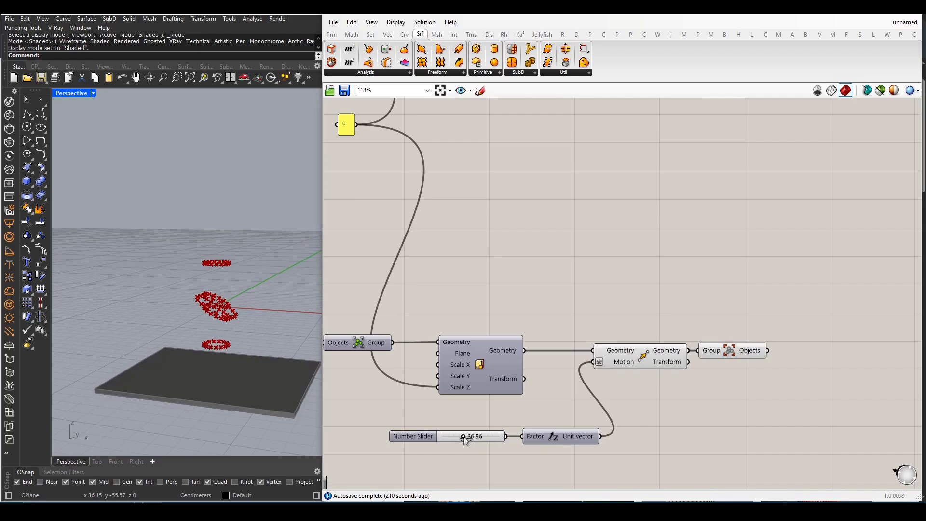
# - Move the upper Group–Scale–Move–Ungroup chain slightly up and the lower chain further down, away from the Divide Curve components
pyautogui.scroll(-6, 450, 393)
pyautogui.scroll(3, 525, 335)
pyautogui.moveTo(525, 336); pyautogui.dragTo(621, 338, button='right')
pyautogui.moveTo(689, 261); pyautogui.dragTo(430, 160)
pyautogui.moveTo(598, 207); pyautogui.dragTo(593, 184)
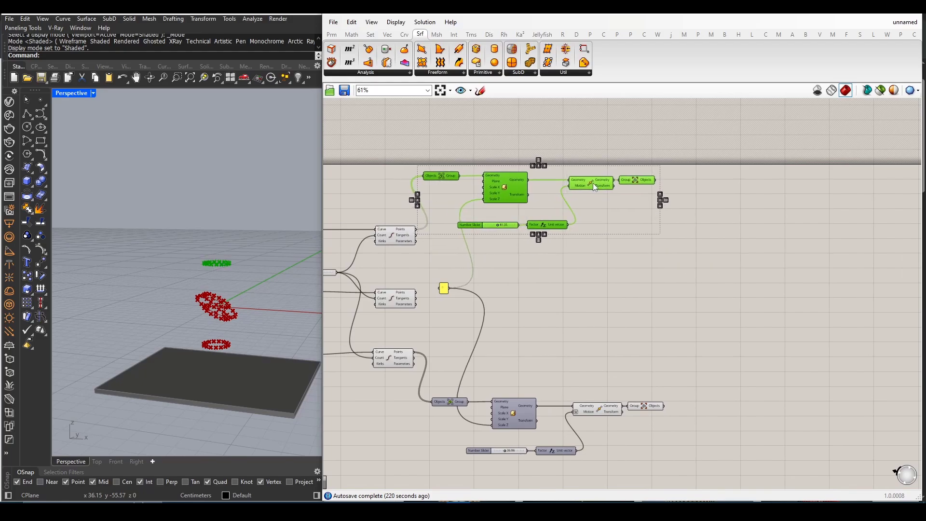
pyautogui.moveTo(681, 469); pyautogui.dragTo(454, 392)
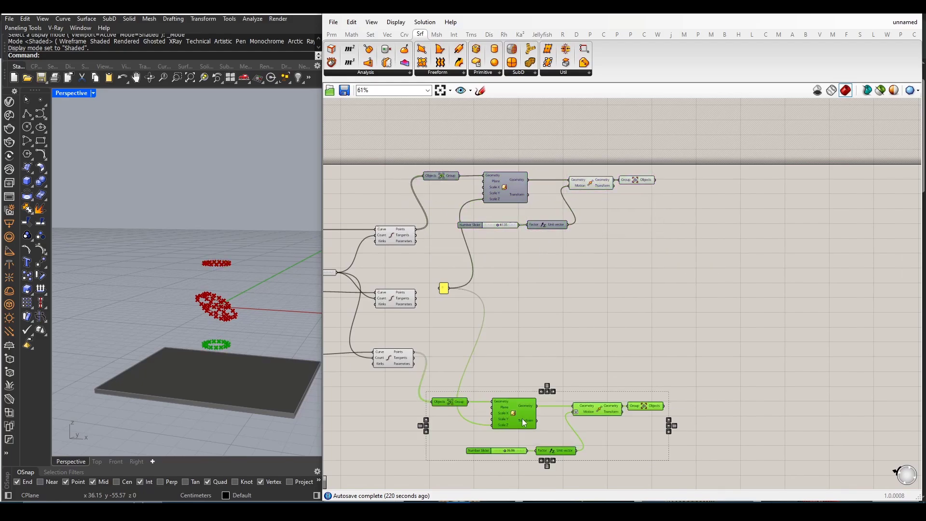
pyautogui.moveTo(523, 419); pyautogui.dragTo(525, 444)
pyautogui.click(545, 355)
pyautogui.scroll(-2, 544, 354)
pyautogui.scroll(2, 567, 378)
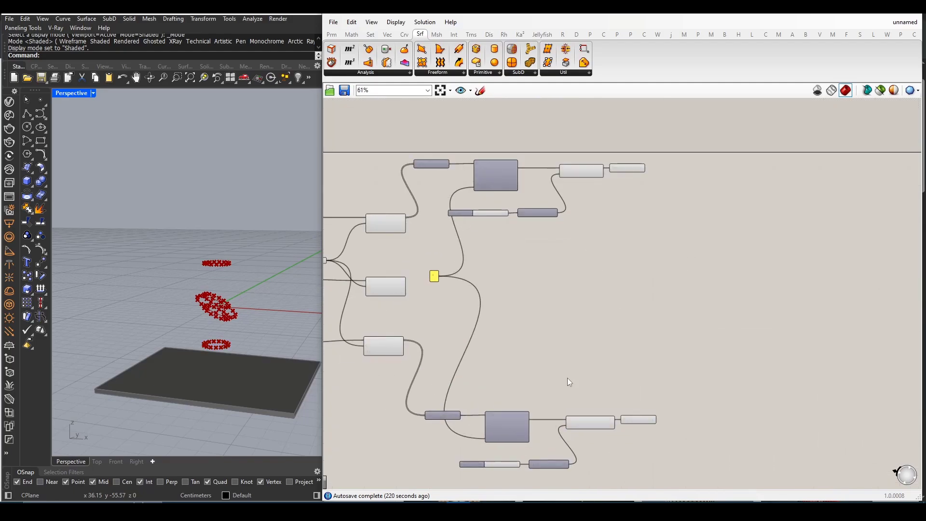
# - Examine the flattened upper and lower point rings against the tilted middle circles in the perspective view, along with both component chains
pyautogui.moveTo(260, 329); pyautogui.dragTo(230, 363, button='right')
pyautogui.scroll(7, 222, 341)
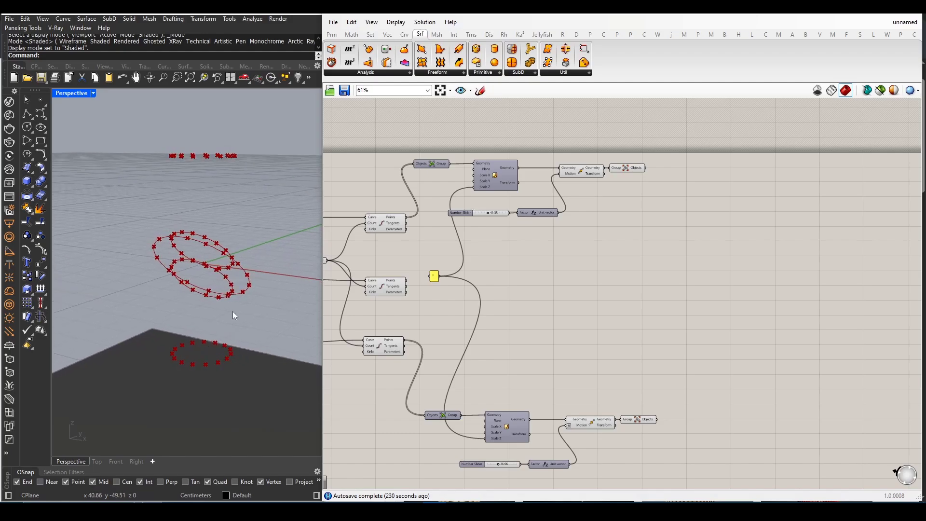
pyautogui.moveTo(234, 306)
pyautogui.mouseDown(button='right')
pyautogui.moveTo(241, 297)
pyautogui.moveTo(237, 304)
pyautogui.mouseUp(button='right')
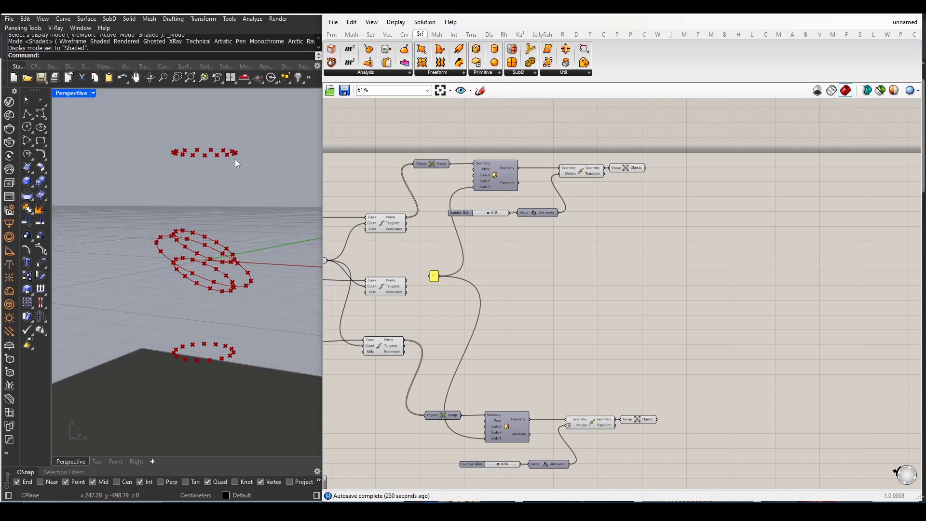
pyautogui.moveTo(236, 211)
pyautogui.mouseDown(button='right')
pyautogui.moveTo(224, 228)
pyautogui.moveTo(239, 221)
pyautogui.mouseUp(button='right')
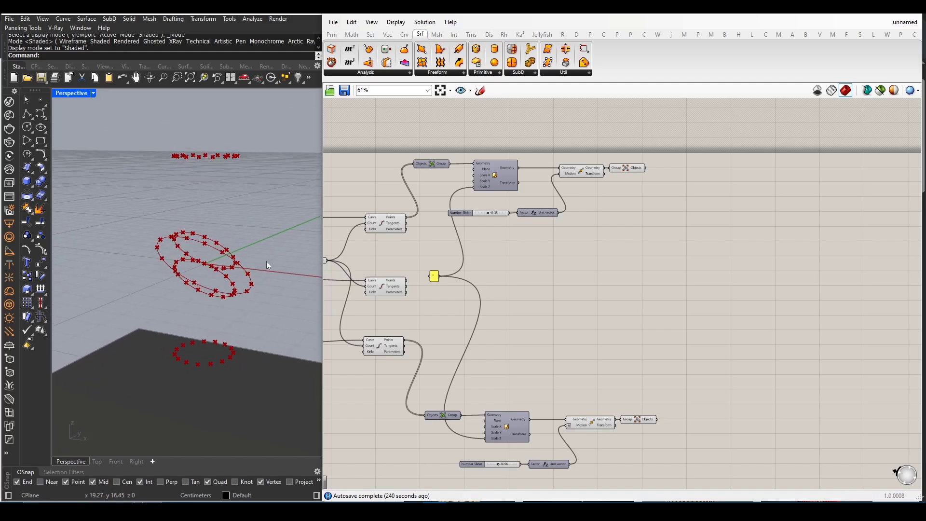
pyautogui.scroll(-2, 267, 261)
pyautogui.scroll(-2, 450, 340)
pyautogui.scroll(3, 651, 258)
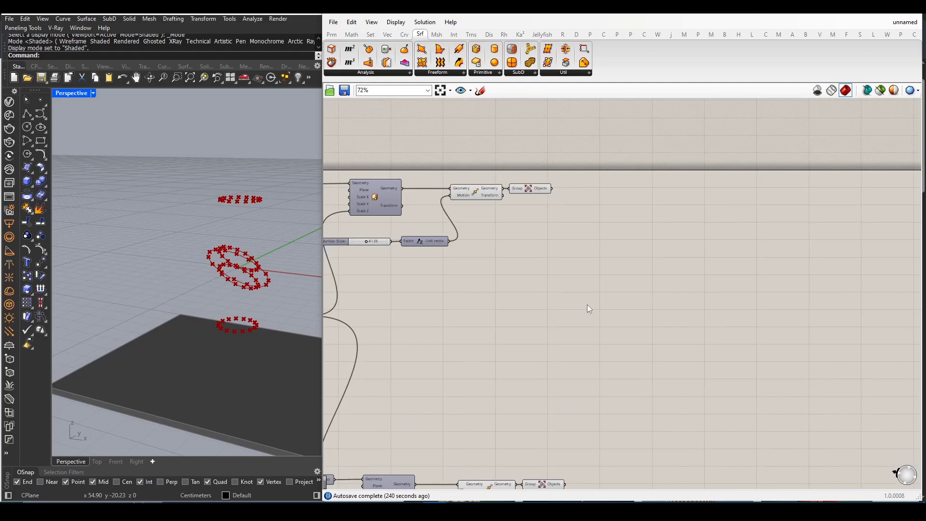
pyautogui.scroll(-2, 554, 305)
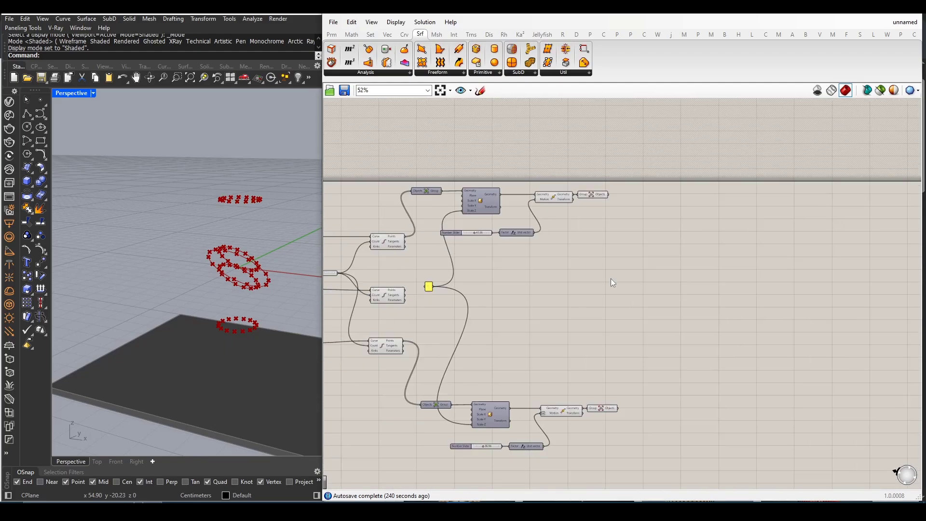
pyautogui.scroll(2, 546, 300)
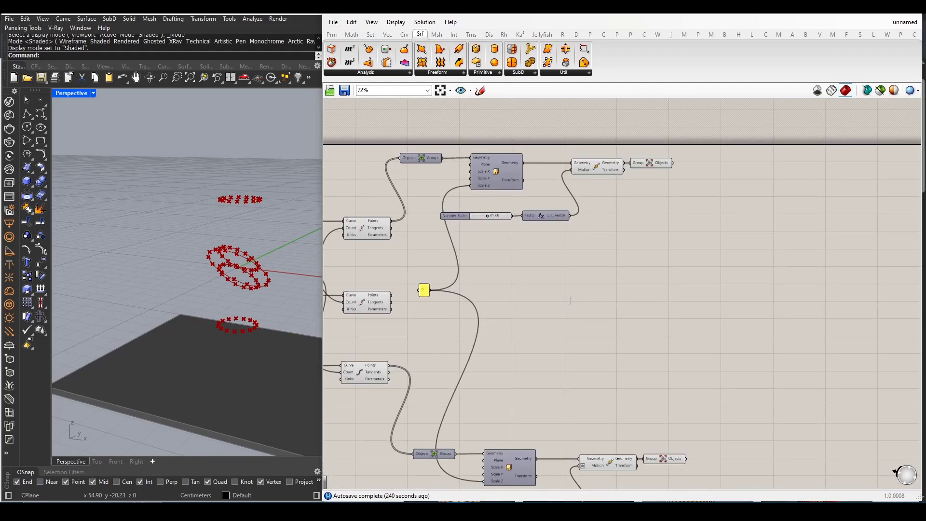
# - Add a panel fed by the upper Divide Curve's Points output, enlarge it and place it between the two chains
pyautogui.doubleClick(570, 300)
pyautogui.write('panel')
pyautogui.press('Return')
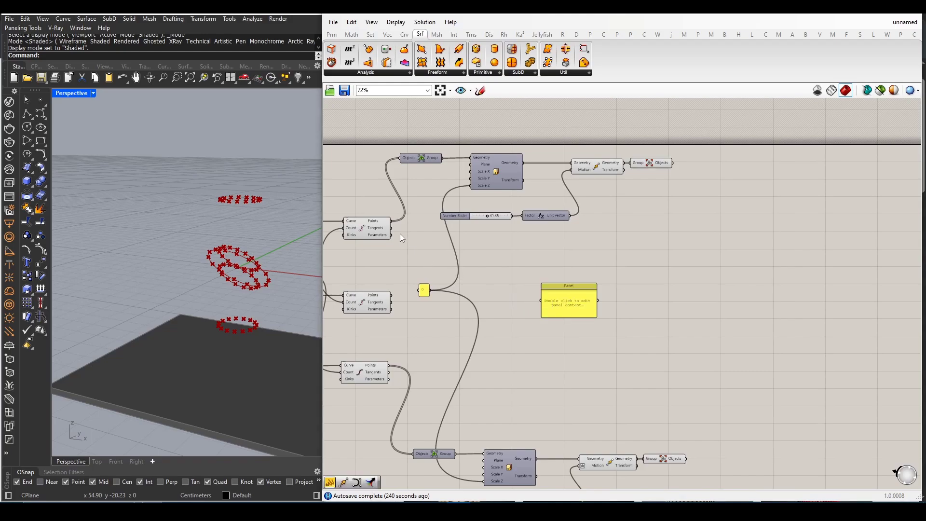
pyautogui.moveTo(392, 223); pyautogui.dragTo(541, 301)
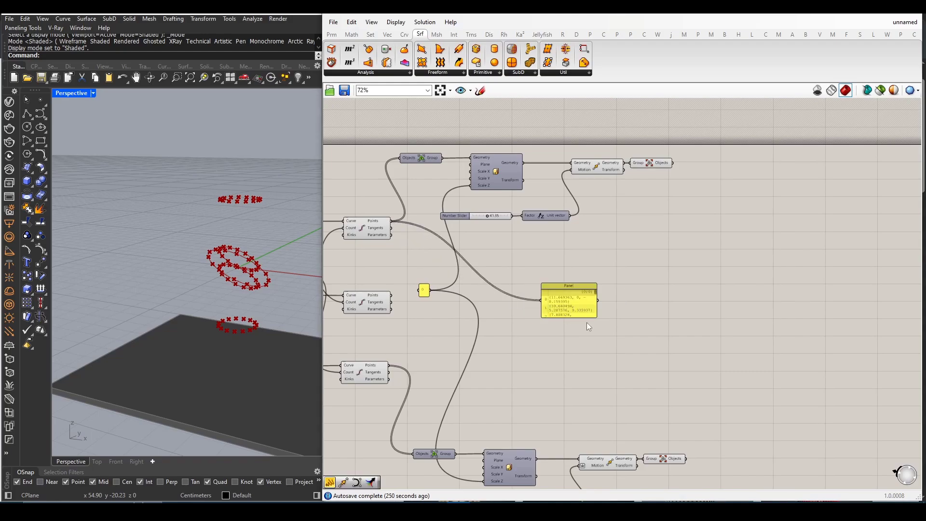
pyautogui.moveTo(597, 320); pyautogui.dragTo(681, 382)
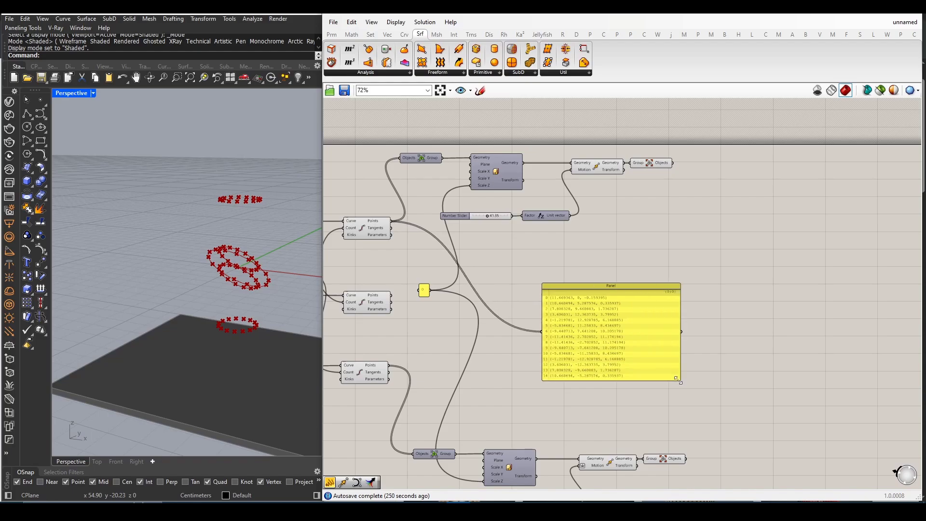
pyautogui.scroll(1, 569, 392)
pyautogui.click(595, 326)
pyautogui.moveTo(595, 326); pyautogui.dragTo(640, 290)
pyautogui.scroll(-1, 473, 325)
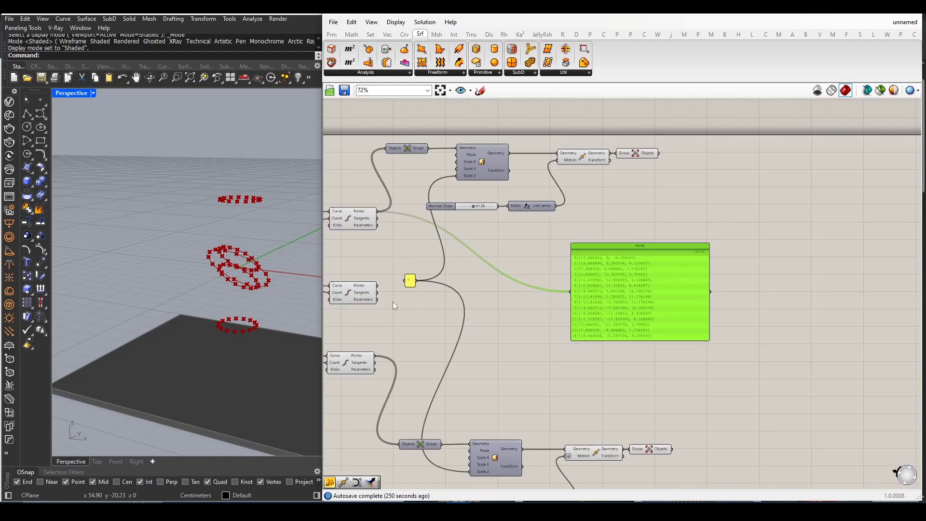
# - Inspect the middle and lower Divide Curve points and the lower Ungroup output in the panel, comparing them with the point rings
pyautogui.moveTo(377, 286); pyautogui.dragTo(571, 291)
pyautogui.moveTo(374, 354); pyautogui.dragTo(571, 291)
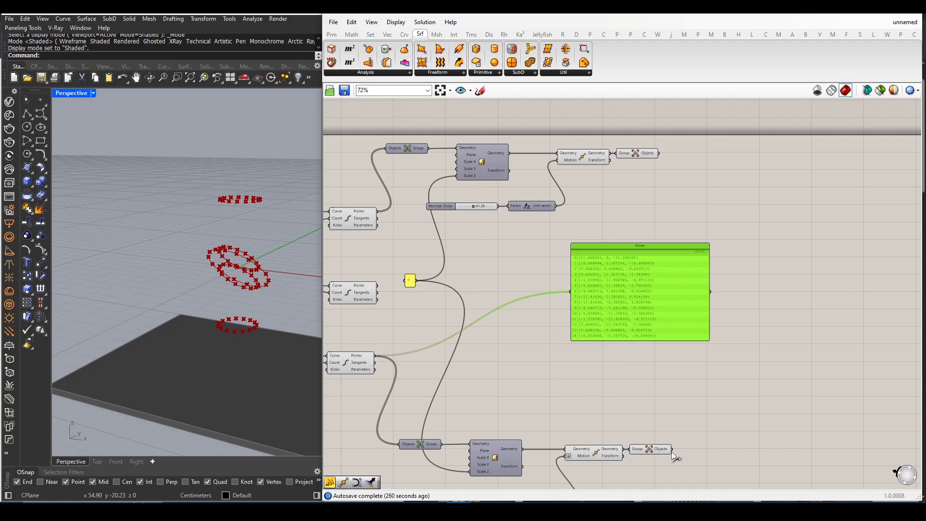
pyautogui.moveTo(672, 450); pyautogui.dragTo(571, 292)
pyautogui.scroll(3, 618, 298)
pyautogui.scroll(-3, 618, 298)
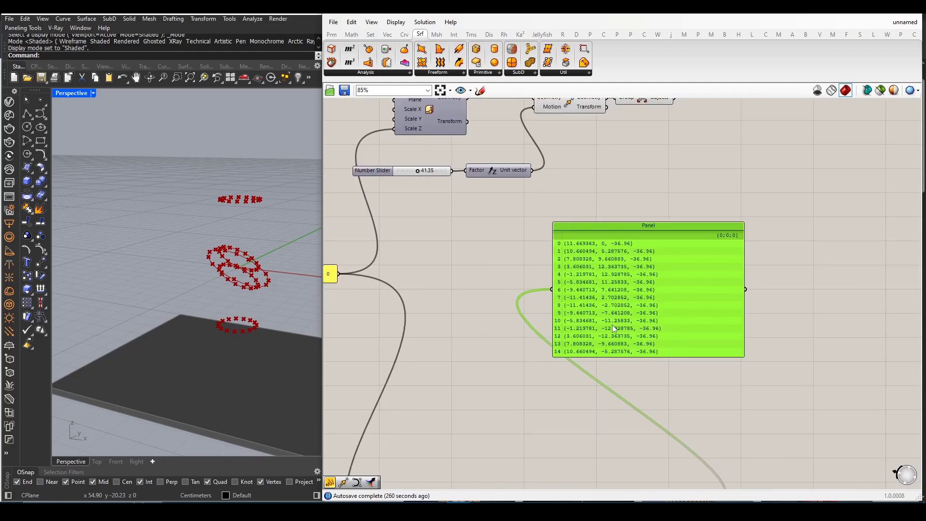
pyautogui.moveTo(281, 302); pyautogui.dragTo(245, 286, button='right')
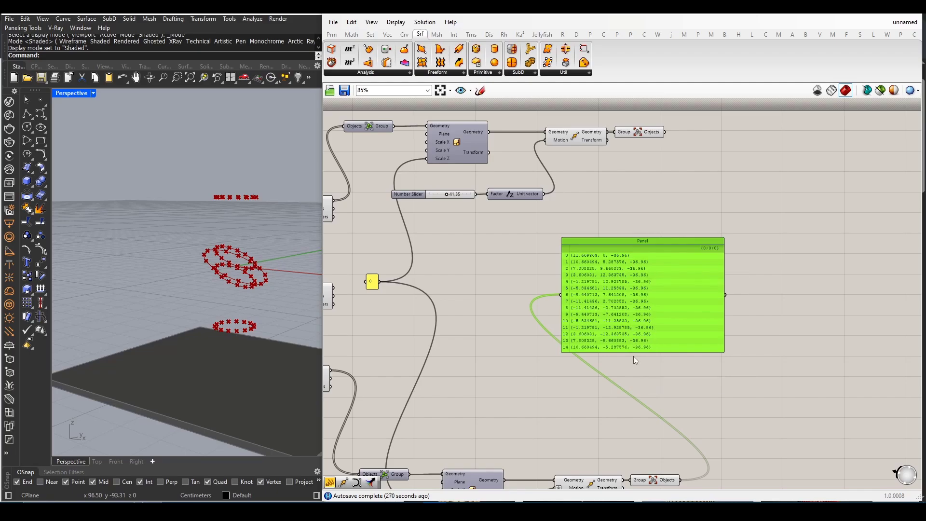
pyautogui.moveTo(633, 356); pyautogui.dragTo(634, 410)
pyautogui.moveTo(238, 343)
pyautogui.mouseDown(button='right')
pyautogui.moveTo(239, 356)
pyautogui.moveTo(241, 343)
pyautogui.mouseUp(button='right')
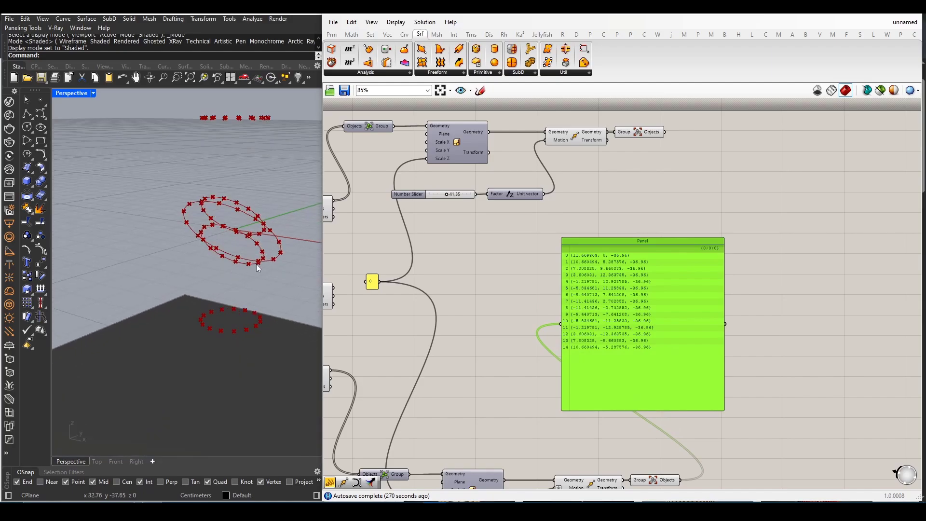
pyautogui.moveTo(256, 265); pyautogui.dragTo(254, 311, button='right')
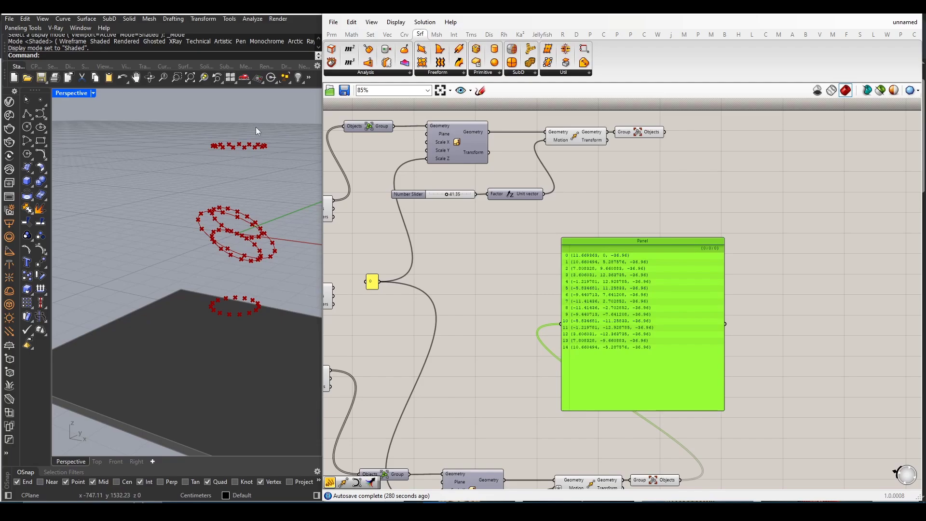
# - Delete the point-list panel between the two chains
pyautogui.scroll(-3, 466, 321)
pyautogui.scroll(2, 542, 328)
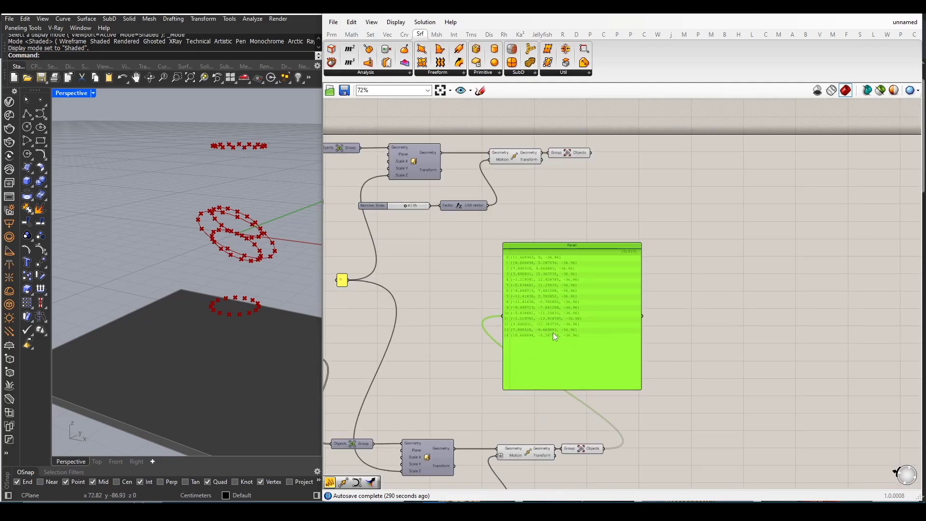
pyautogui.press('Delete')
# - Add an enlarged empty panel beside the Ungroup component of the lower chain
pyautogui.scroll(-2, 561, 350)
pyautogui.scroll(3, 571, 405)
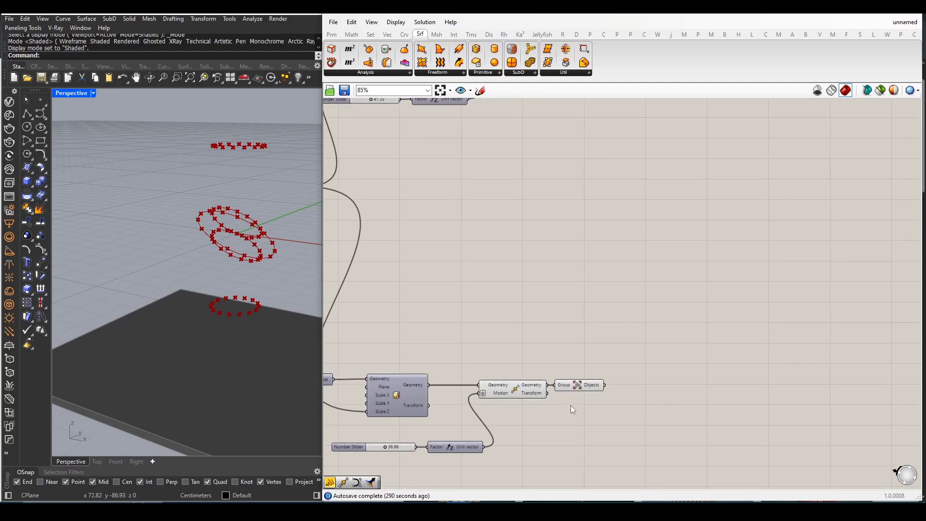
pyautogui.doubleClick(715, 351)
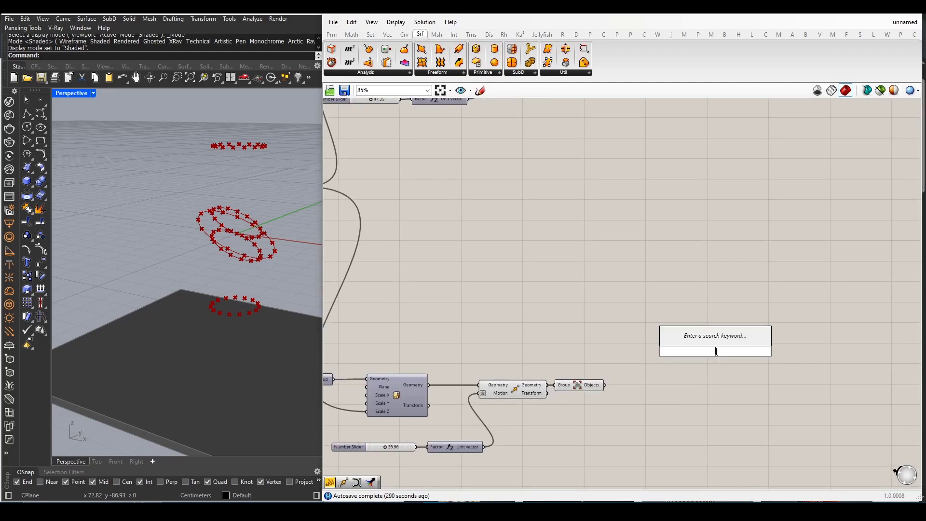
pyautogui.write('panel')
pyautogui.press('Return')
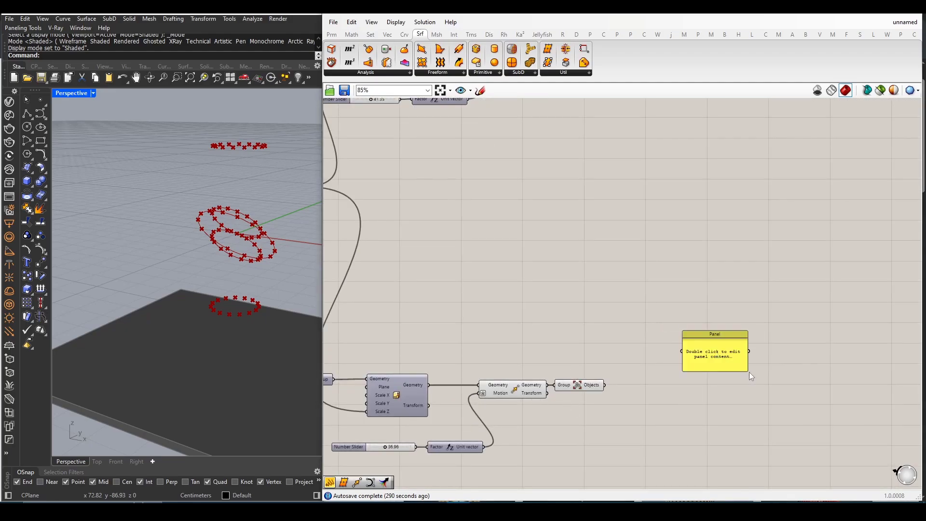
pyautogui.moveTo(748, 372); pyautogui.dragTo(809, 453)
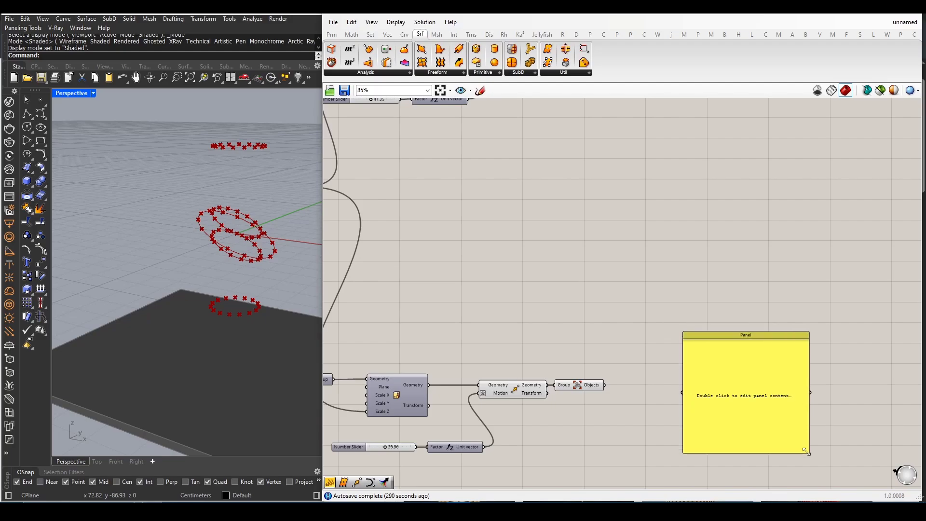
# - Wire the lower Ungroup component's Objects output into the panel and graft that output
pyautogui.moveTo(605, 385); pyautogui.dragTo(682, 392)
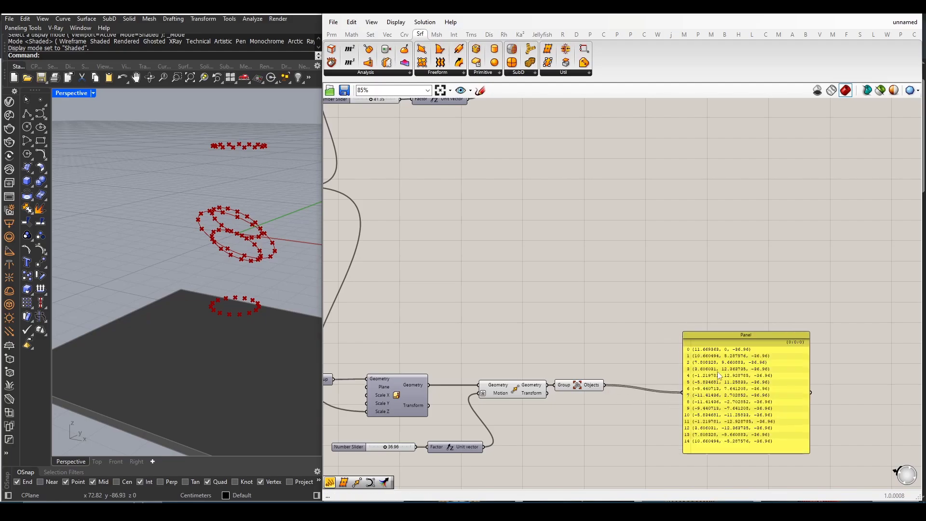
pyautogui.moveTo(722, 339); pyautogui.dragTo(717, 322)
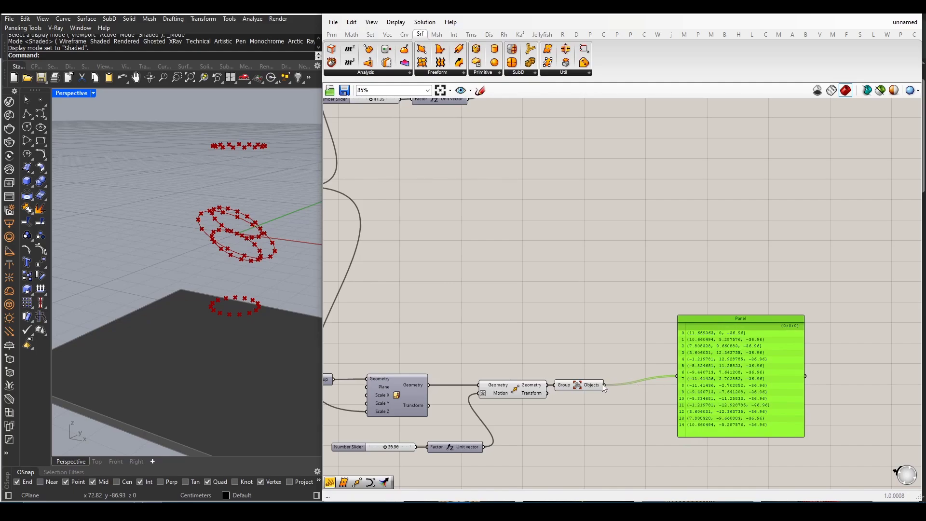
pyautogui.rightClick(594, 389)
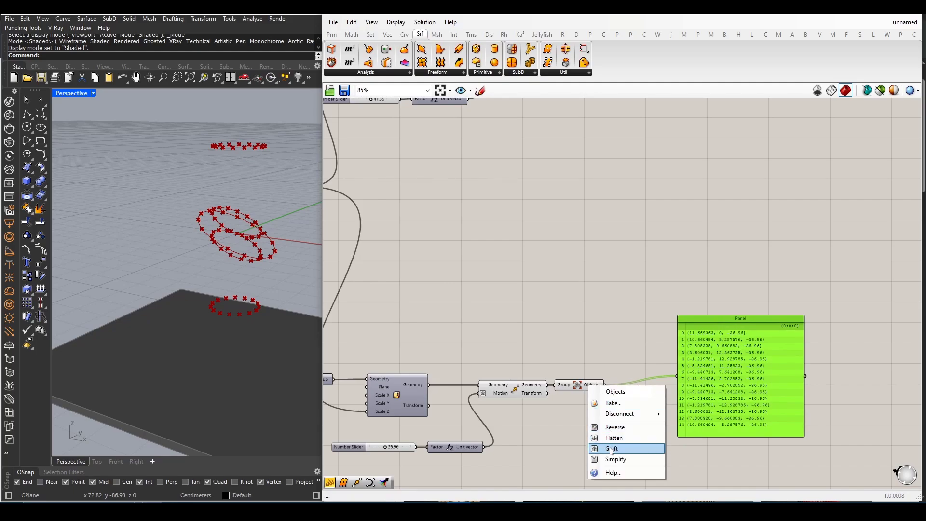
pyautogui.click(624, 446)
# - Enlarge the panel upward to fit the whole list of grafted points and shift it slightly away from the components
pyautogui.moveTo(727, 317); pyautogui.dragTo(726, 235)
pyautogui.click(592, 390)
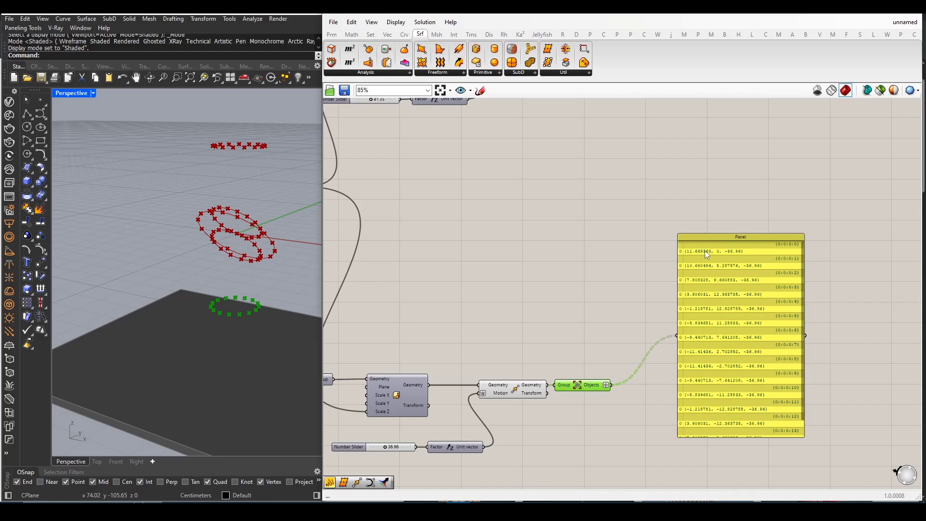
pyautogui.moveTo(709, 234); pyautogui.dragTo(709, 181)
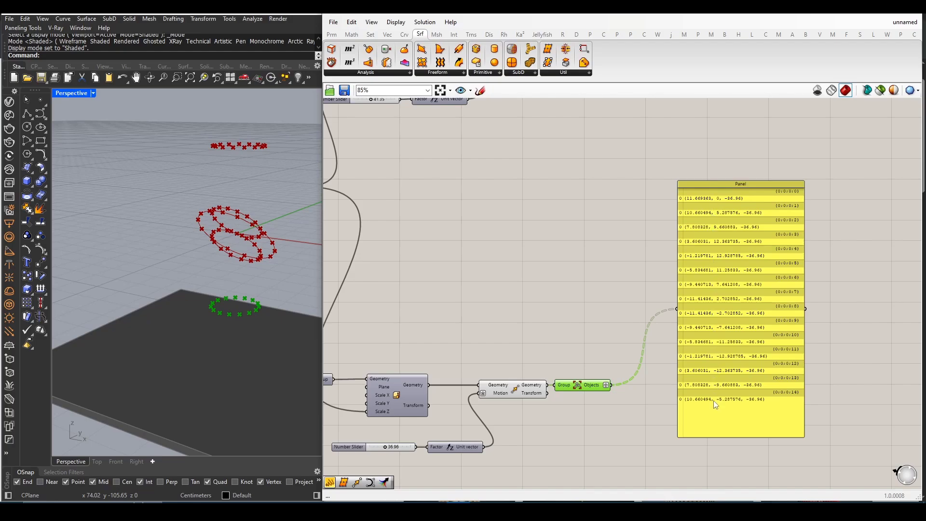
pyautogui.scroll(-3, 563, 410)
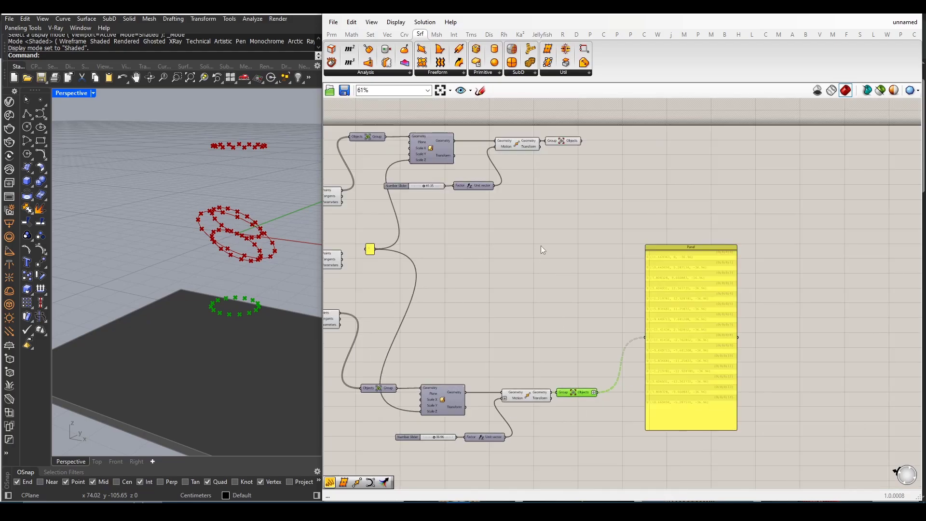
pyautogui.scroll(3, 694, 309)
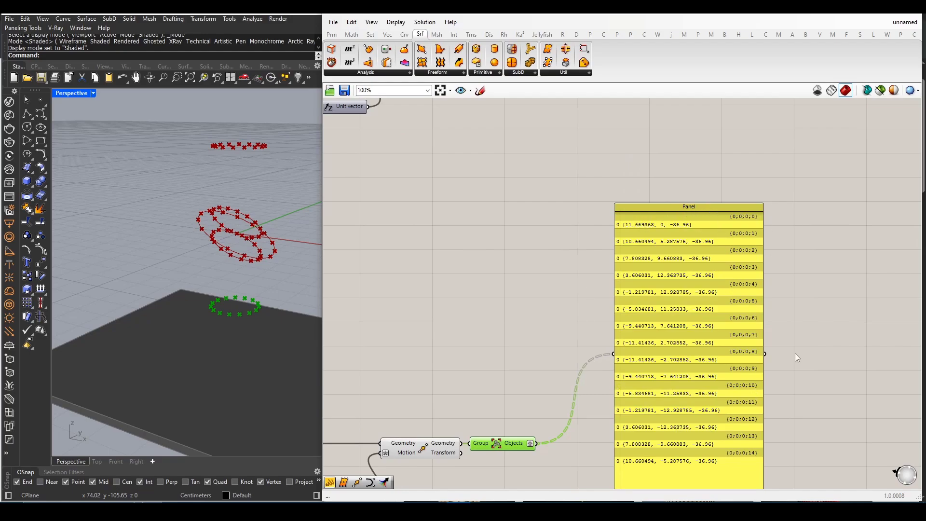
pyautogui.scroll(-2, 670, 343)
pyautogui.click(709, 366)
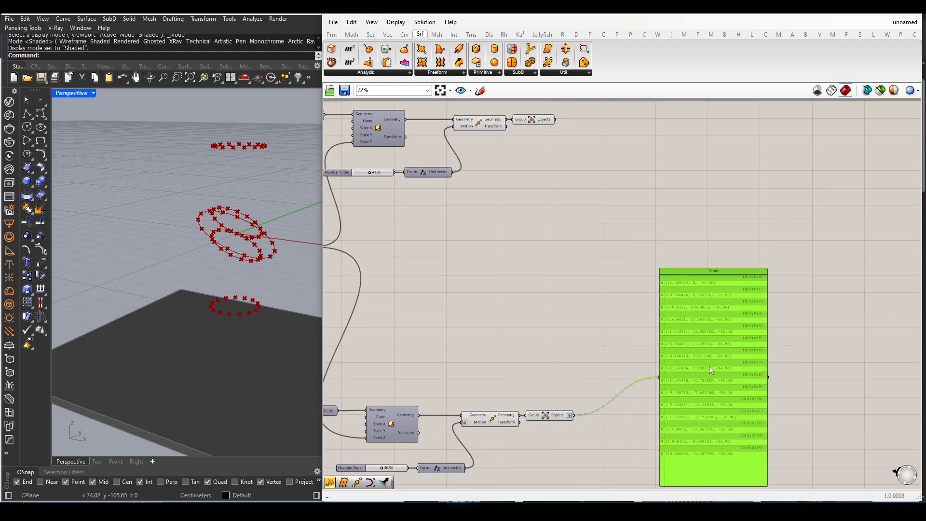
pyautogui.moveTo(710, 366); pyautogui.dragTo(724, 377)
# - Graft the Points output of the lowest Divide Curve component
pyautogui.scroll(-2, 652, 330)
pyautogui.scroll(3, 455, 389)
pyautogui.moveTo(471, 380); pyautogui.dragTo(549, 384, button='right')
pyautogui.click(399, 295)
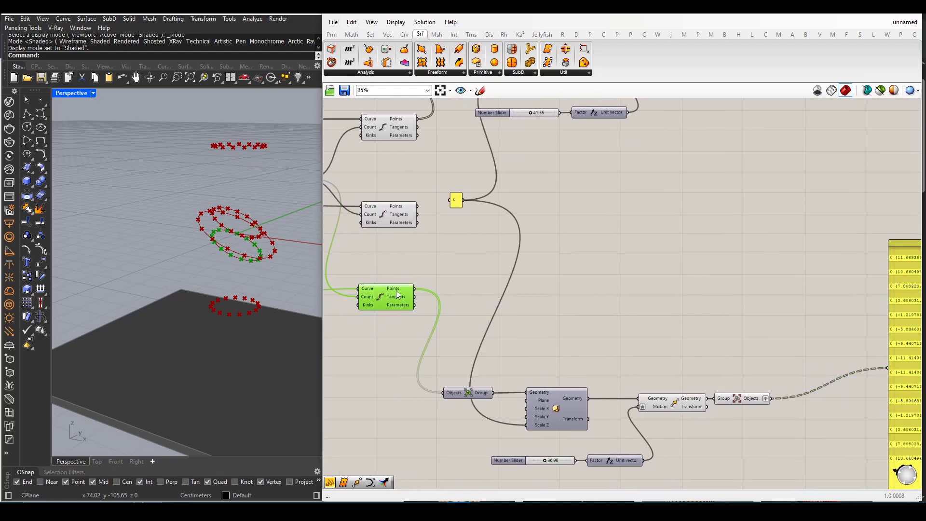
pyautogui.rightClick(397, 291)
pyautogui.click(427, 352)
# - Graft the Points output of the middle Divide Curve component
pyautogui.moveTo(423, 268); pyautogui.dragTo(423, 280, button='right')
pyautogui.click(421, 277)
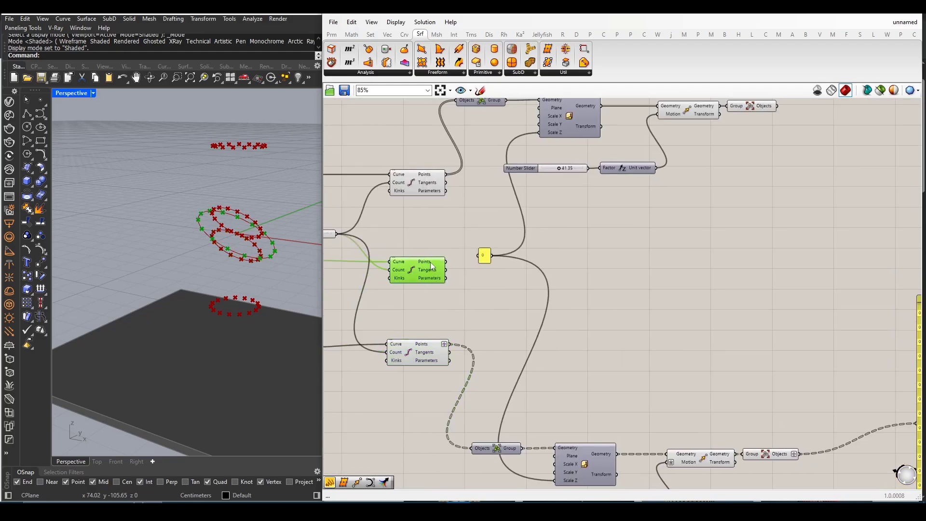
pyautogui.rightClick(433, 266)
pyautogui.click(460, 314)
pyautogui.moveTo(460, 316)
pyautogui.mouseDown(button='right')
pyautogui.moveTo(456, 307)
pyautogui.moveTo(462, 330)
pyautogui.mouseUp(button='right')
pyautogui.rightClick(444, 255)
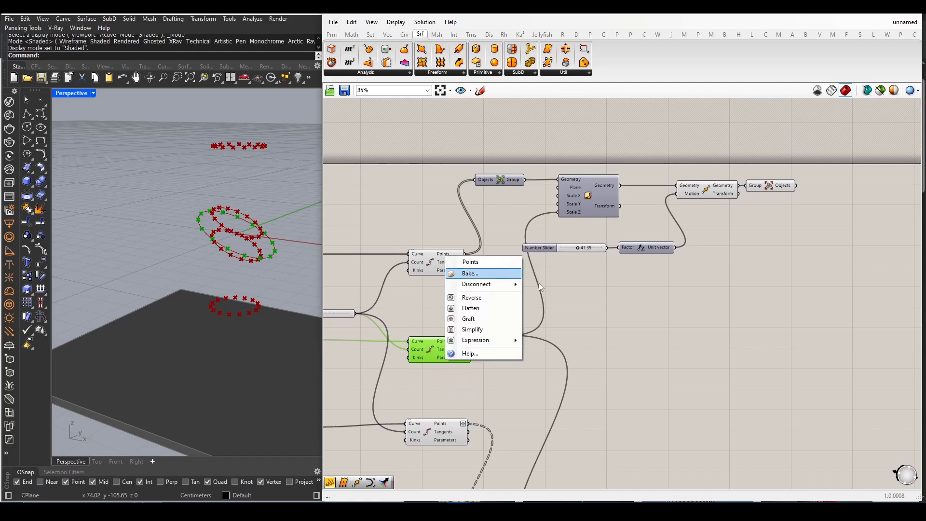
pyautogui.click(600, 302)
# - Graft the Objects output of the upper Ungroup component
pyautogui.scroll(-3, 454, 263)
pyautogui.scroll(4, 726, 266)
pyautogui.click(575, 177)
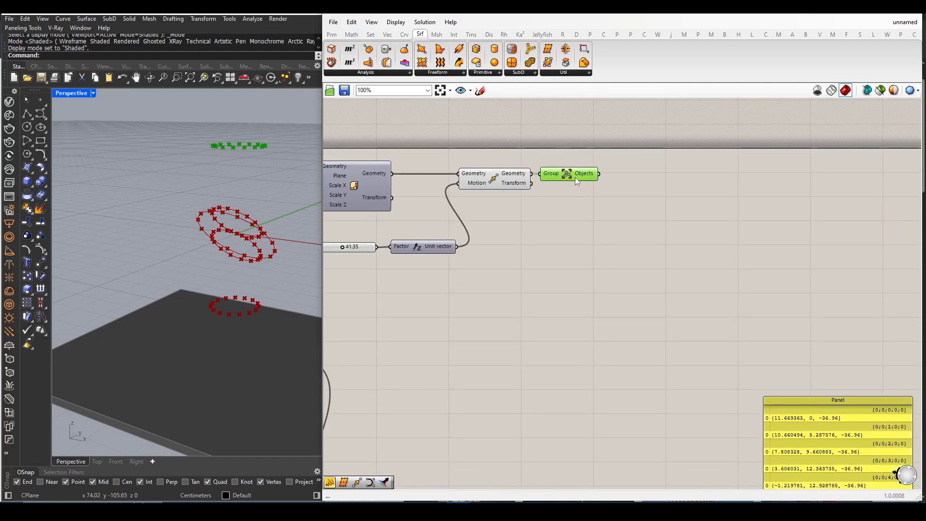
pyautogui.rightClick(581, 177)
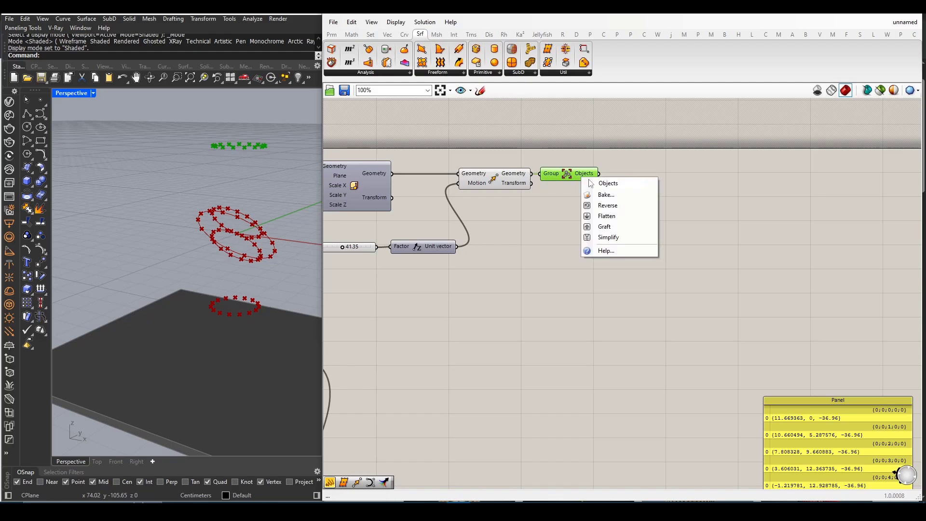
pyautogui.click(607, 237)
pyautogui.scroll(-3, 564, 208)
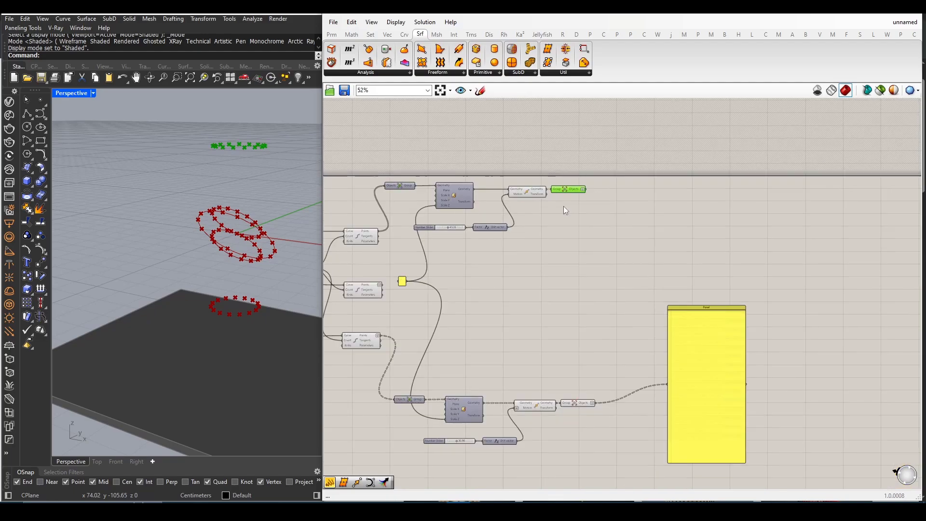
# - Move the panel up into the free canvas area between the upper and lower component chains
pyautogui.scroll(-3, 572, 215)
pyautogui.scroll(4, 603, 304)
pyautogui.moveTo(600, 314); pyautogui.dragTo(639, 378, button='right')
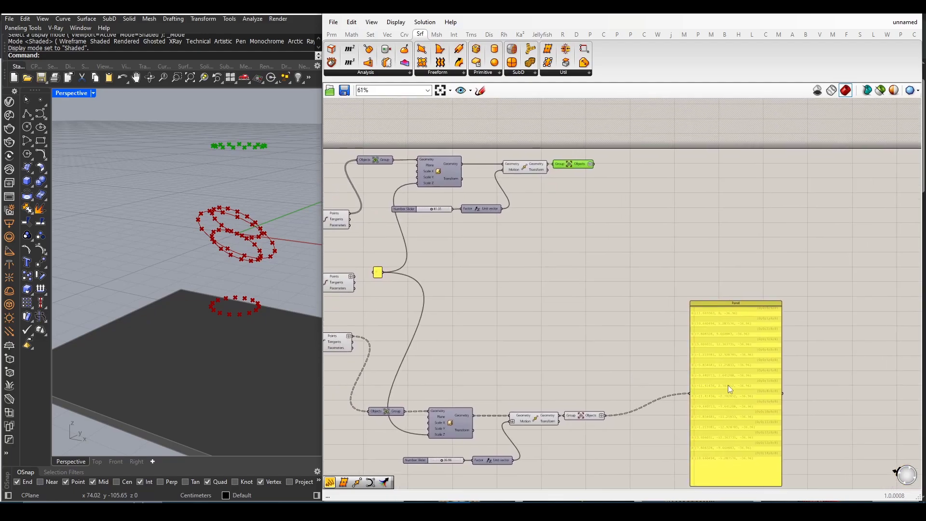
pyautogui.moveTo(728, 385); pyautogui.dragTo(693, 302)
pyautogui.scroll(2, 666, 355)
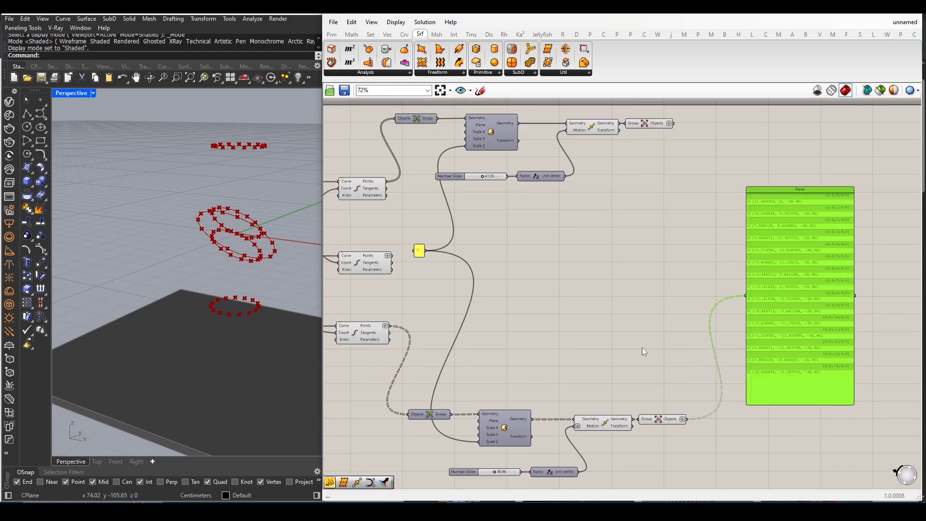
pyautogui.moveTo(699, 361); pyautogui.dragTo(724, 372, button='right')
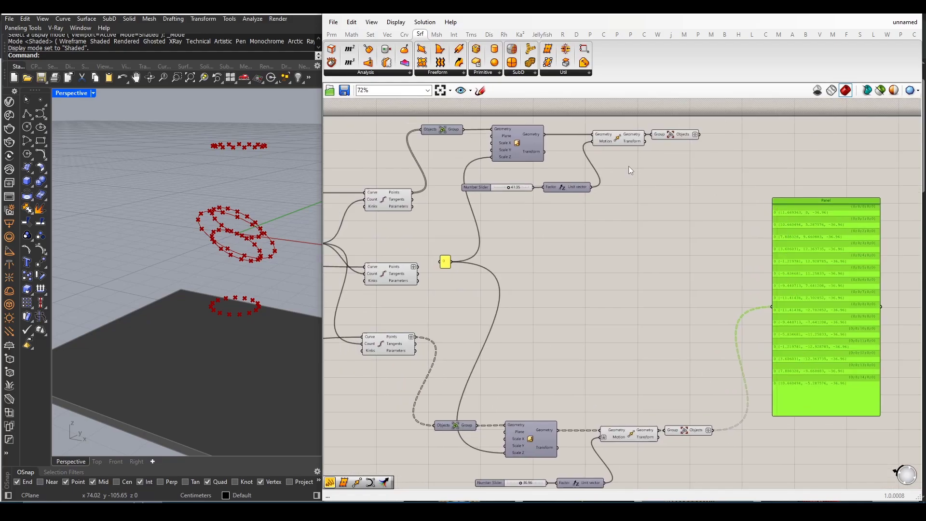
pyautogui.moveTo(700, 135); pyautogui.dragTo(748, 259)
pyautogui.scroll(2, 872, 225)
pyautogui.scroll(-2, 696, 193)
pyautogui.moveTo(630, 278); pyautogui.dragTo(655, 282, button='right')
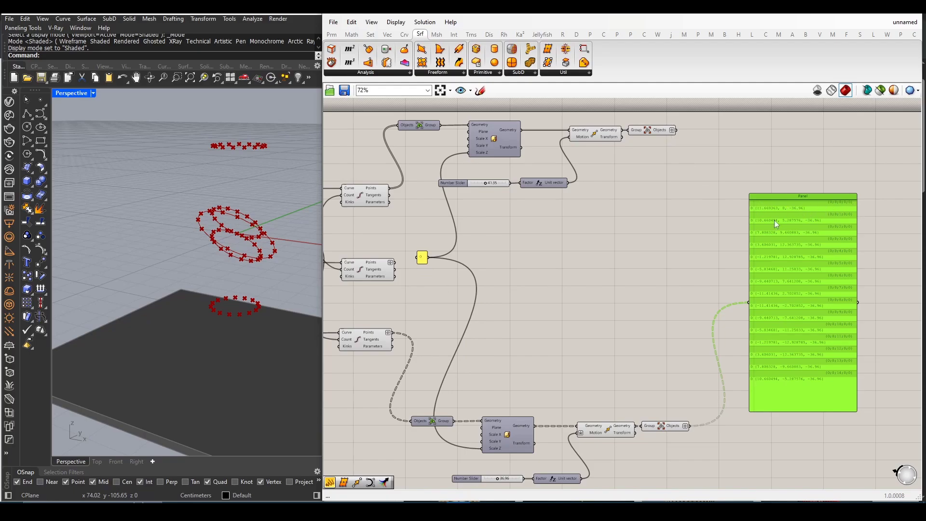
pyautogui.moveTo(239, 271); pyautogui.dragTo(225, 268, button='right')
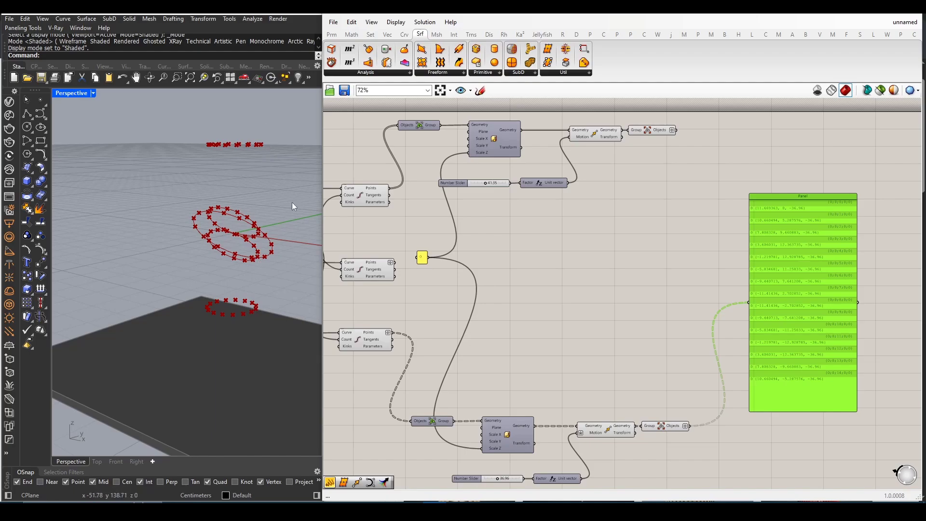
pyautogui.scroll(-1, 567, 306)
pyautogui.scroll(1, 659, 327)
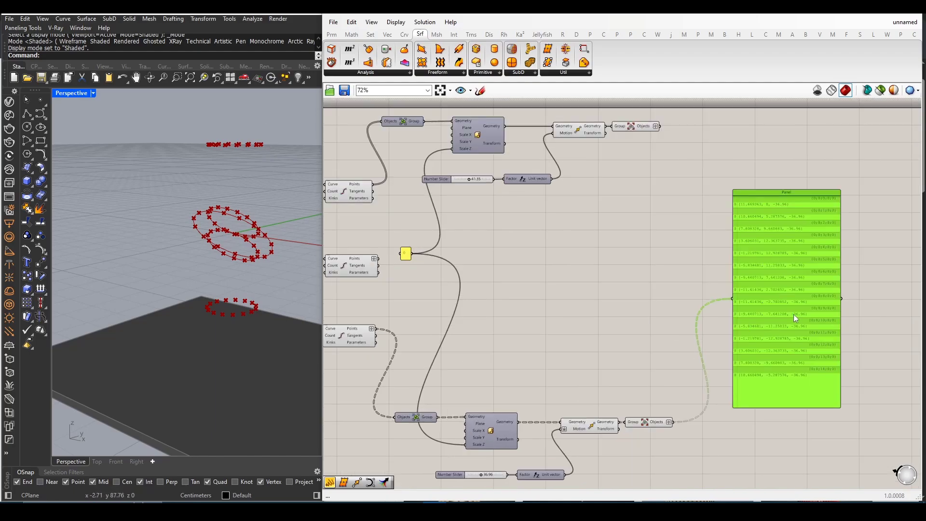
# - Move the panel closer to the component chains, just above the lower Ungroup component
pyautogui.moveTo(794, 314); pyautogui.dragTo(783, 317)
pyautogui.moveTo(534, 359); pyautogui.dragTo(550, 368, button='right')
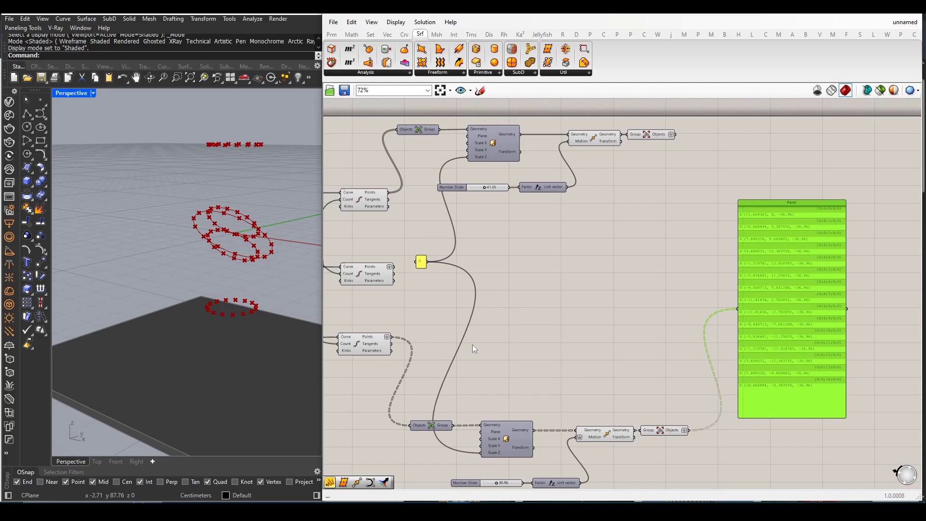
pyautogui.scroll(2, 640, 428)
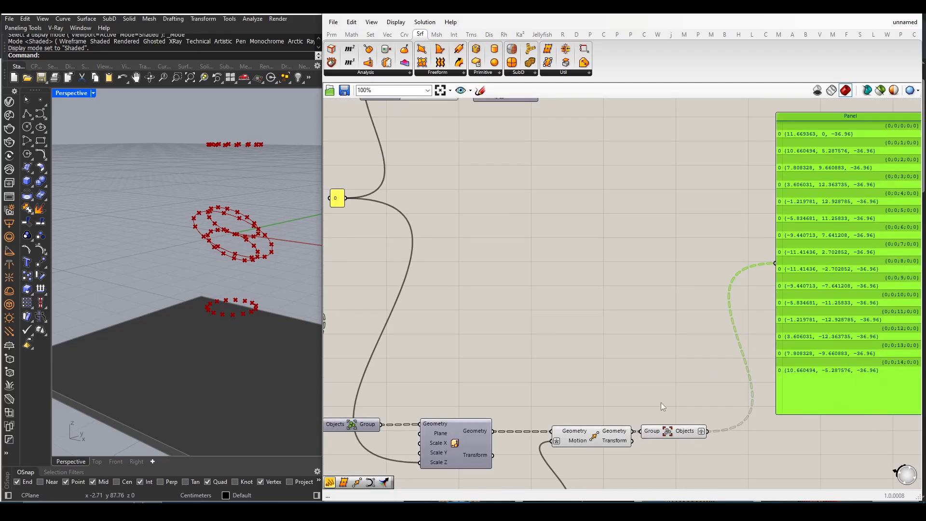
pyautogui.scroll(-1, 661, 403)
pyautogui.moveTo(662, 358); pyautogui.dragTo(691, 370, button='right')
pyautogui.moveTo(817, 328); pyautogui.dragTo(674, 320)
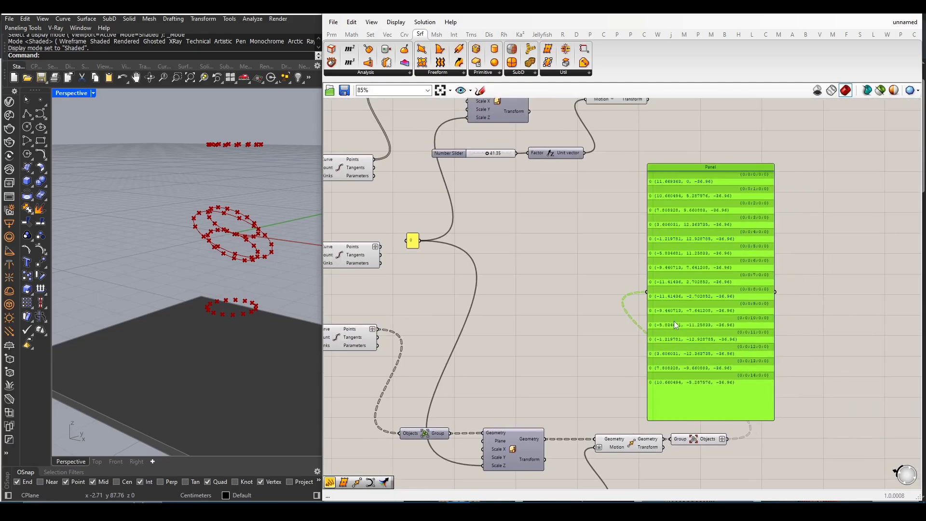
pyautogui.moveTo(584, 327); pyautogui.dragTo(656, 357, button='right')
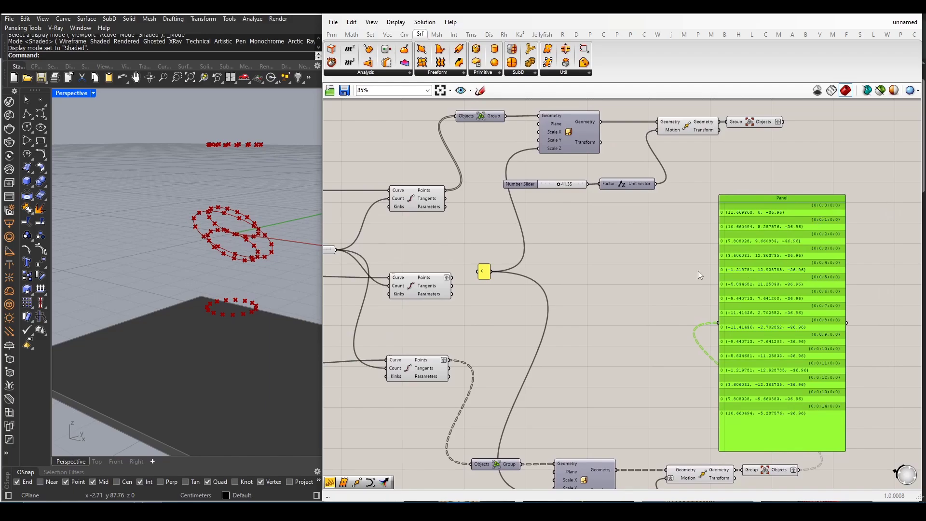
# - Wire the lowest Divide Curve's Points output into the panel to inspect its data tree paths
pyautogui.click(416, 372)
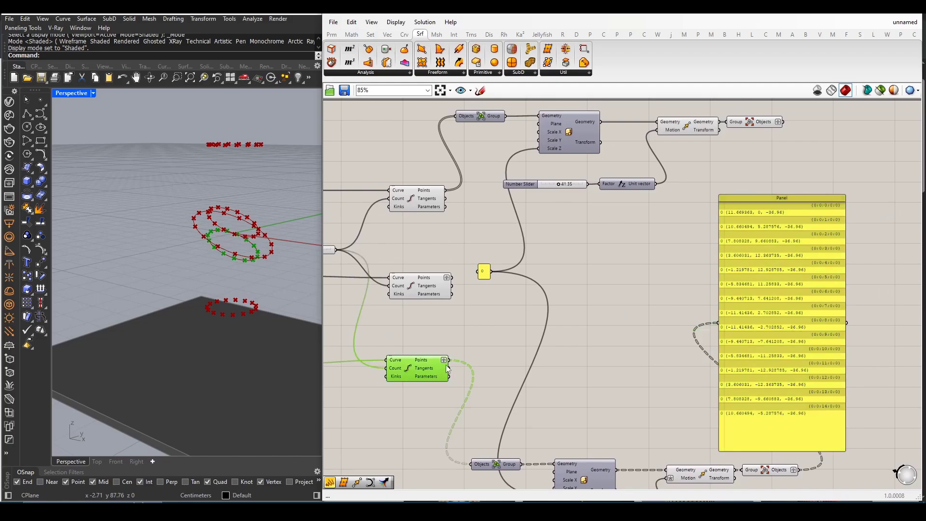
pyautogui.moveTo(449, 359); pyautogui.dragTo(718, 322)
pyautogui.scroll(-3, 557, 317)
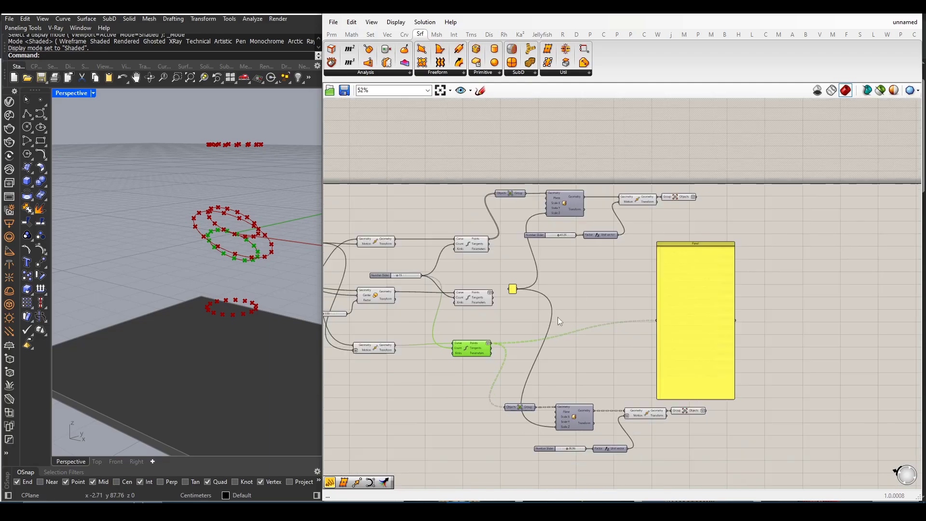
pyautogui.scroll(2, 657, 363)
pyautogui.moveTo(689, 390); pyautogui.dragTo(740, 392)
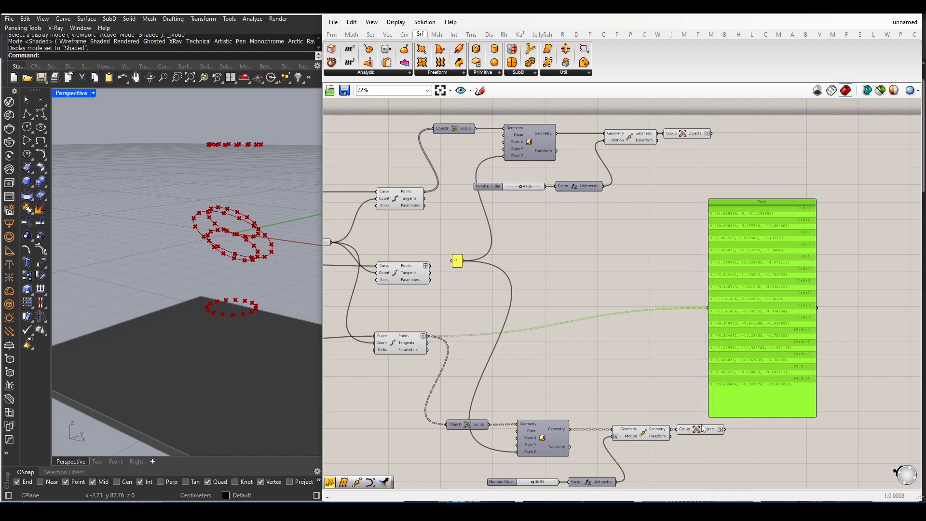
pyautogui.scroll(1, 703, 427)
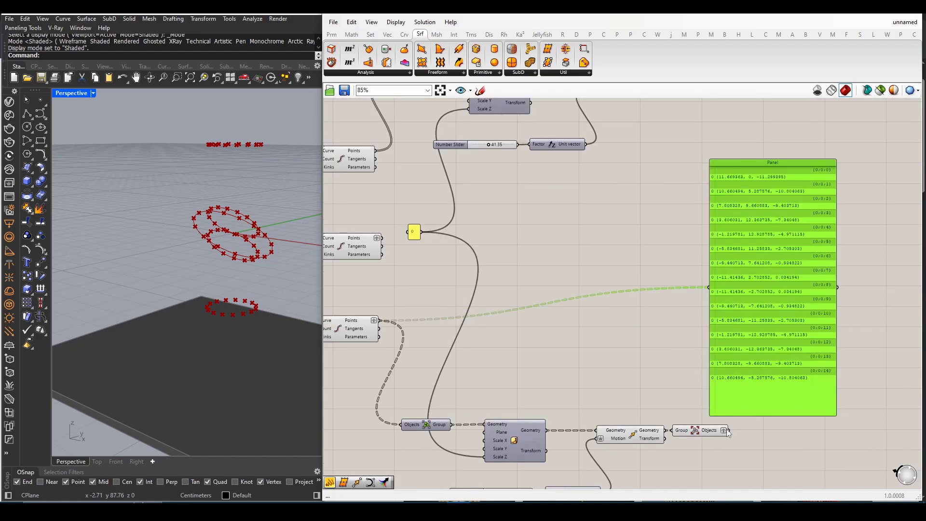
# - Reconnect the lower Ungroup's Objects output to the panel and simplify that output's data paths
pyautogui.moveTo(727, 429); pyautogui.dragTo(710, 289)
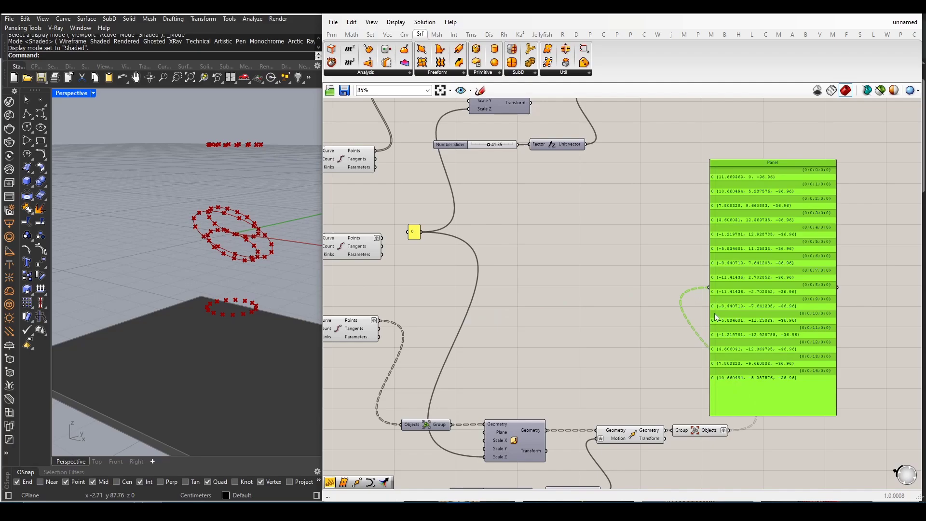
pyautogui.rightClick(708, 432)
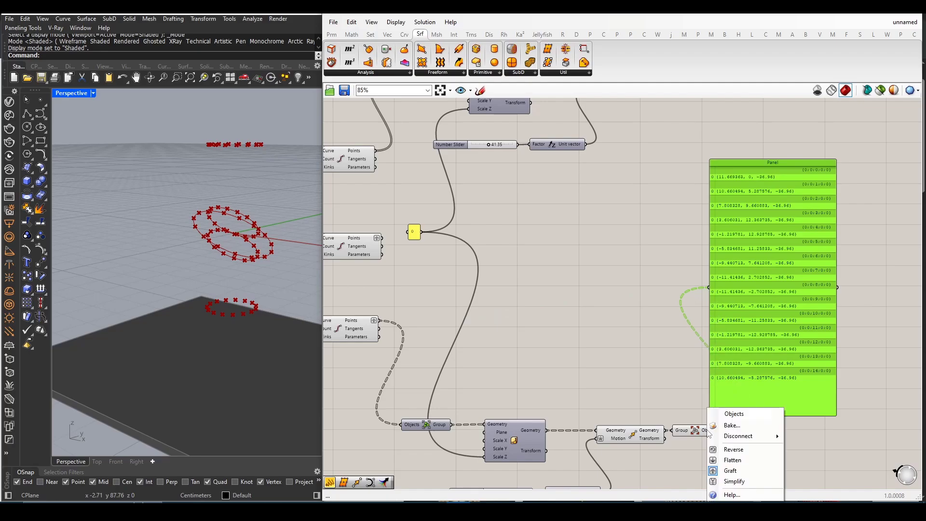
pyautogui.click(734, 481)
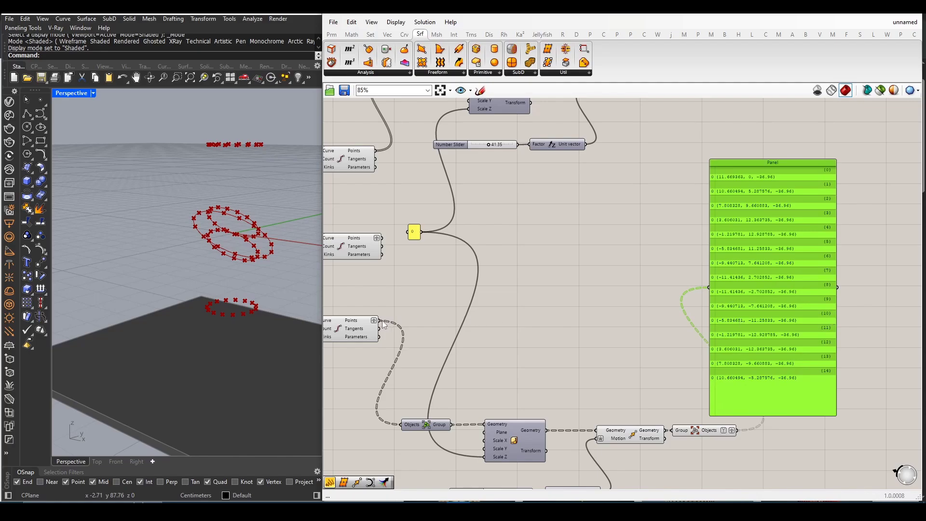
# - Wire the lowest Divide Curve's Points output into the panel and simplify that output's data paths
pyautogui.moveTo(380, 320); pyautogui.dragTo(710, 288)
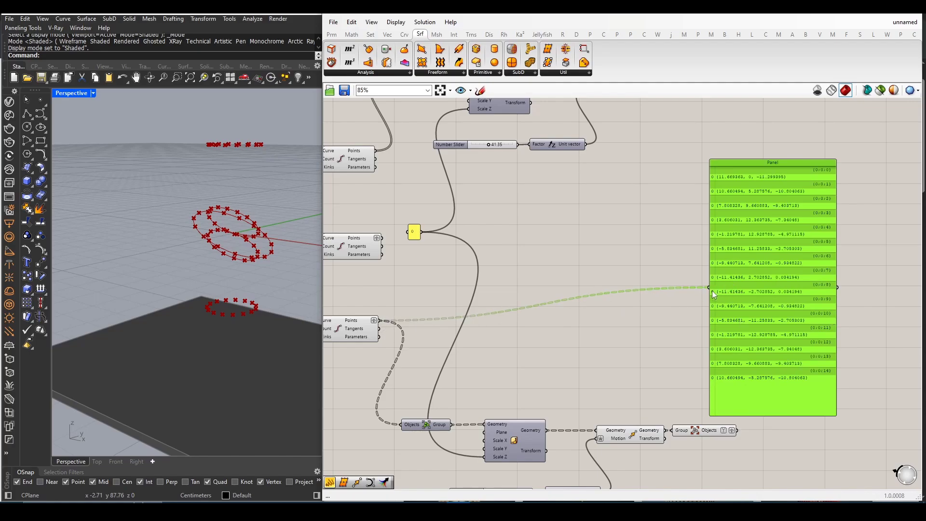
pyautogui.rightClick(357, 325)
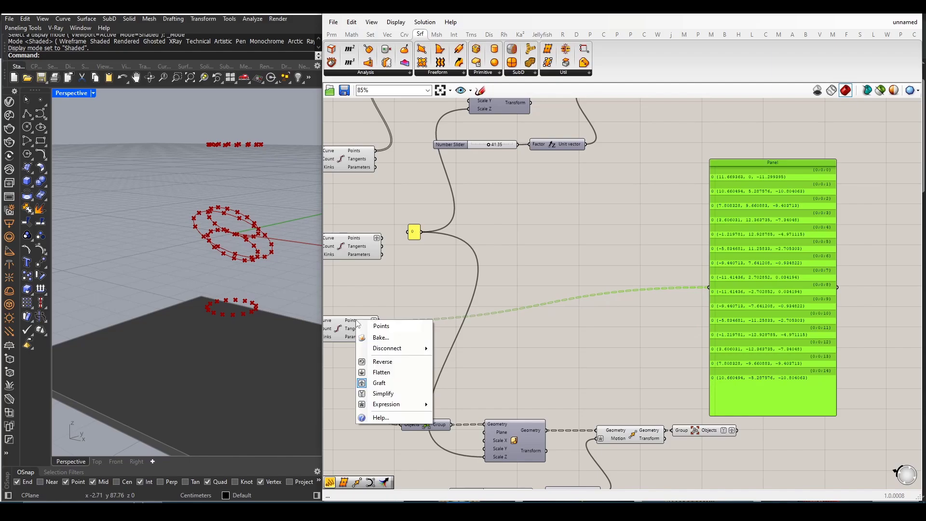
pyautogui.click(376, 394)
# - Simplify the data paths of the middle Divide Curve's Points output
pyautogui.moveTo(382, 286); pyautogui.dragTo(496, 366, button='right')
pyautogui.click(462, 328)
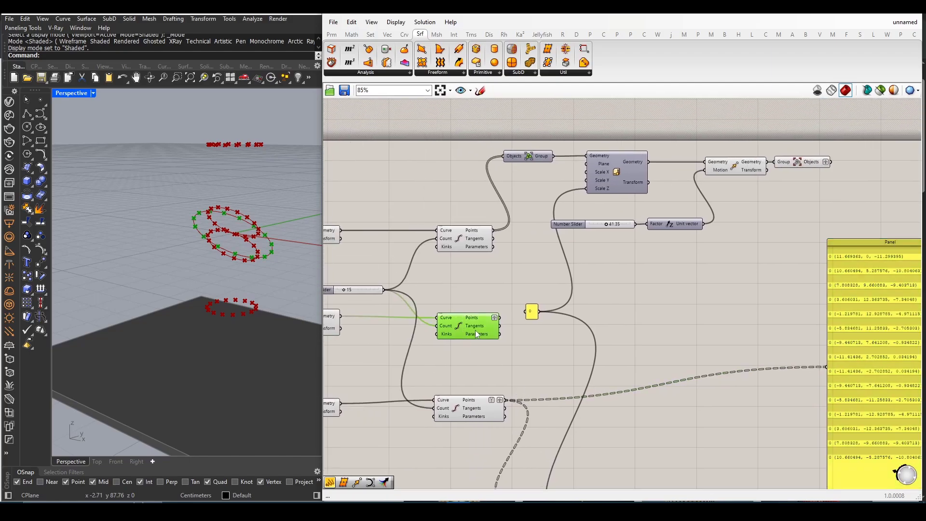
pyautogui.rightClick(473, 318)
pyautogui.click(508, 377)
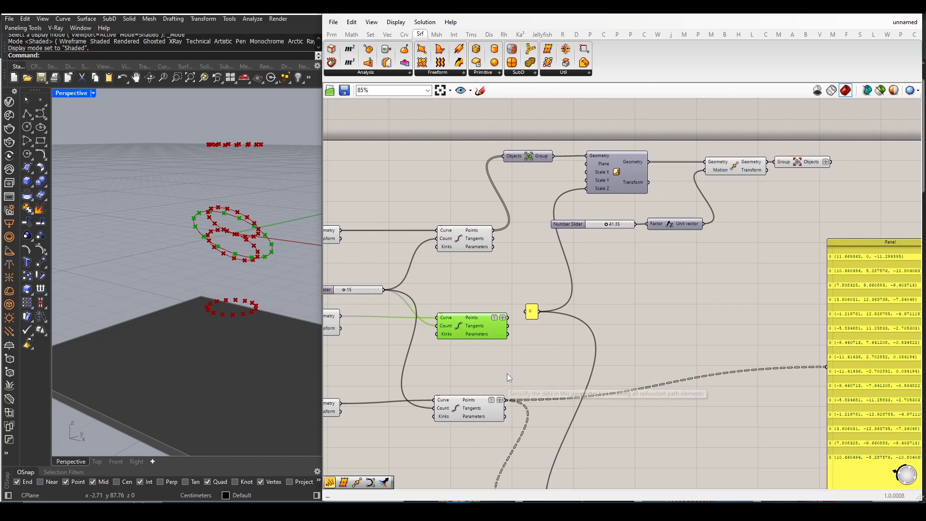
# - Simplify the data paths of the upper Ungroup's Objects output
pyautogui.moveTo(482, 307); pyautogui.dragTo(482, 364, button='right')
pyautogui.scroll(-3, 506, 307)
pyautogui.scroll(3, 728, 257)
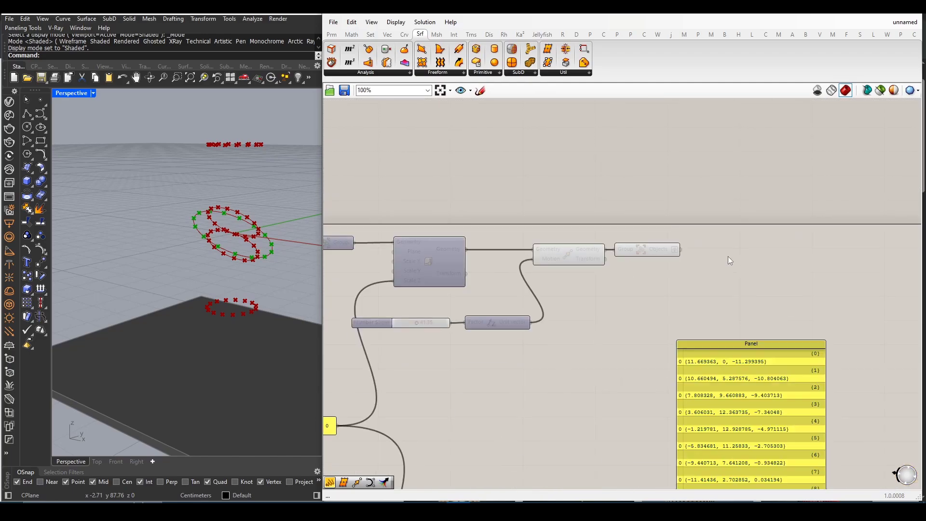
pyautogui.rightClick(651, 255)
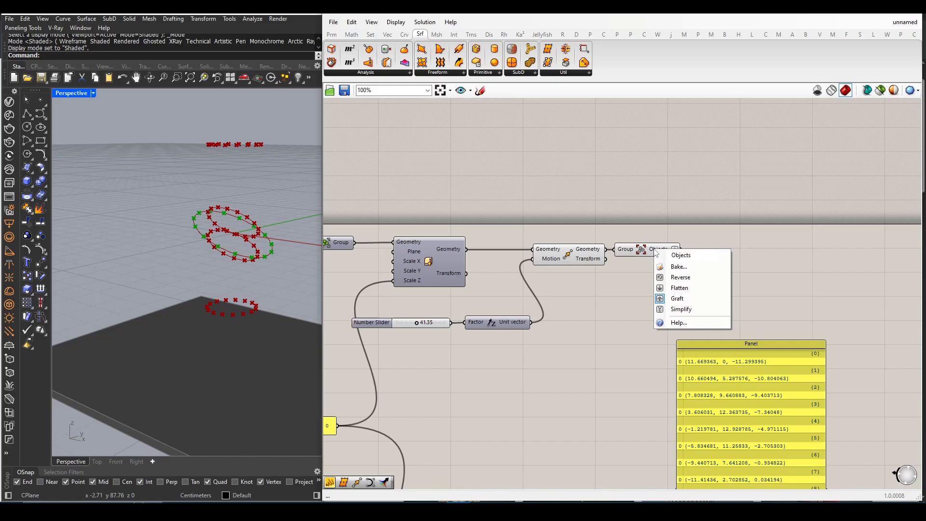
pyautogui.click(679, 310)
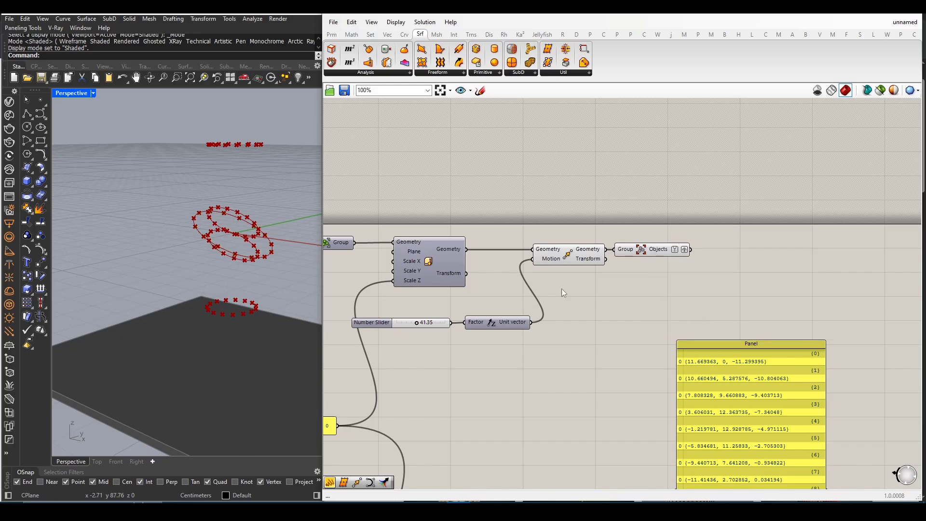
# - Delete the panel that lists the lowest Divide Curve's points
pyautogui.scroll(-2, 561, 288)
pyautogui.moveTo(645, 384); pyautogui.dragTo(770, 331)
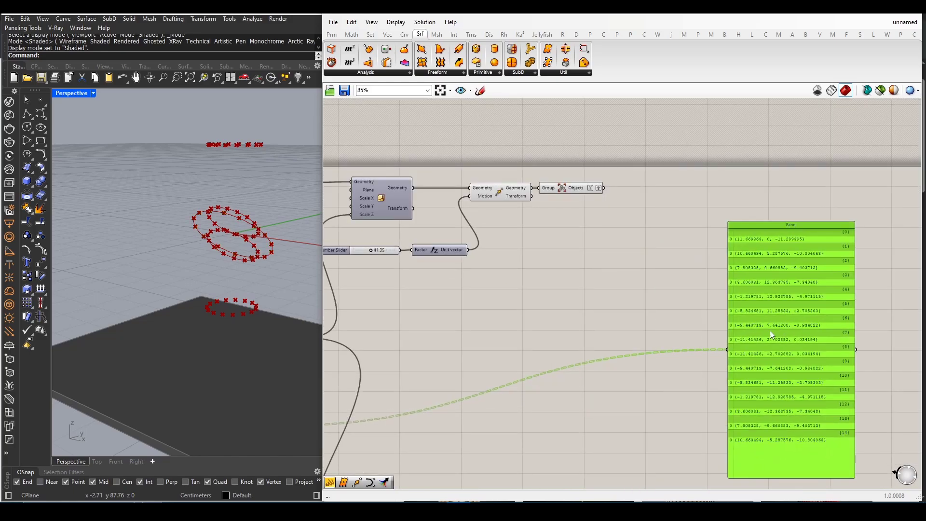
pyautogui.press('Delete')
pyautogui.scroll(-3, 610, 314)
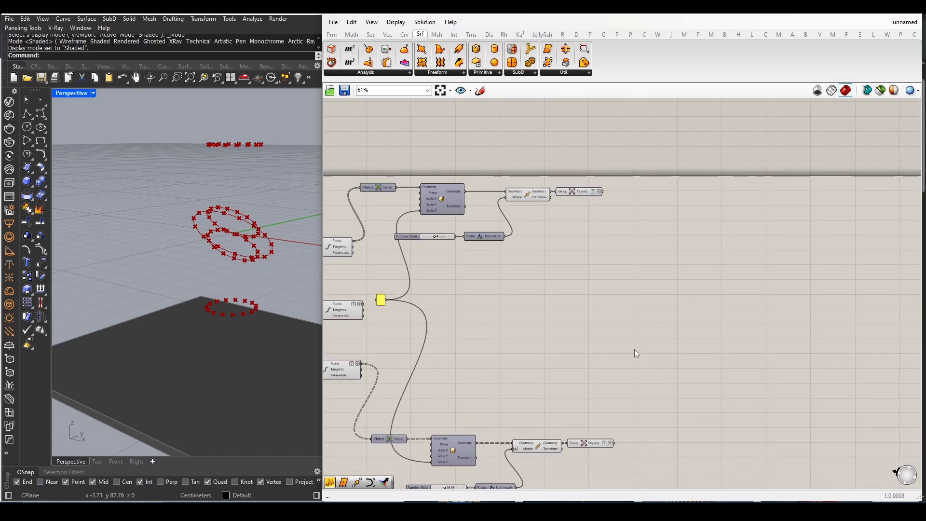
# - Add a Merge component beyond the Ungroup components and wire the lower Ungroup's Objects output into its first data input
pyautogui.doubleClick(635, 349)
pyautogui.write('merge')
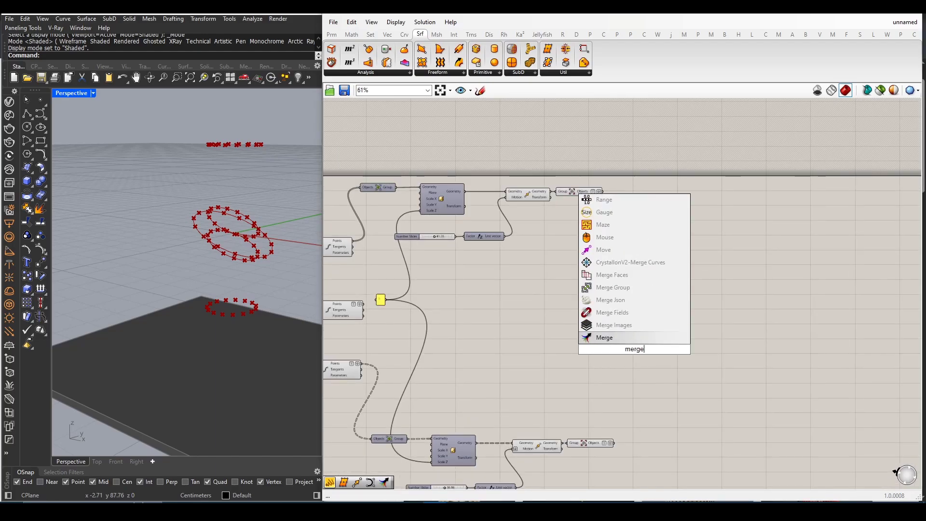
pyautogui.click(630, 340)
pyautogui.moveTo(634, 350); pyautogui.dragTo(694, 327)
pyautogui.click(594, 443)
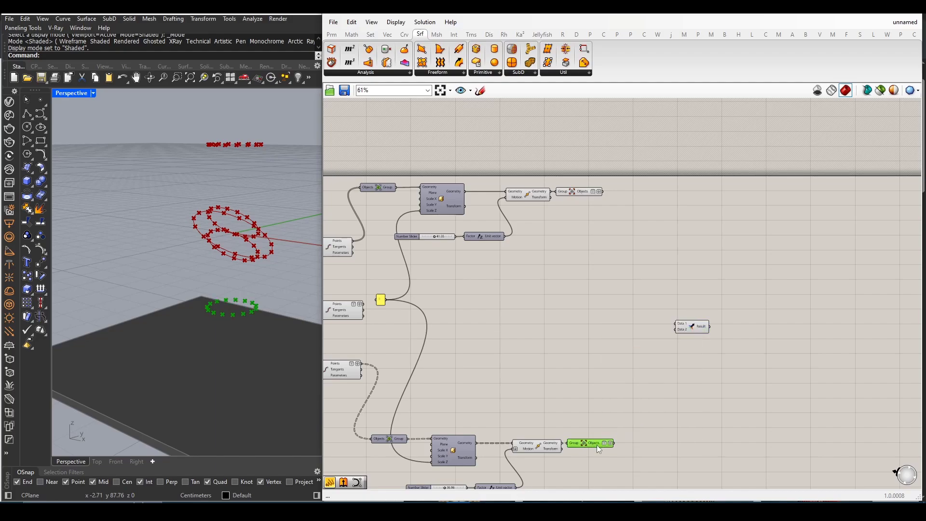
pyautogui.moveTo(613, 444); pyautogui.dragTo(681, 330)
pyautogui.scroll(3, 677, 325)
pyautogui.scroll(-3, 637, 328)
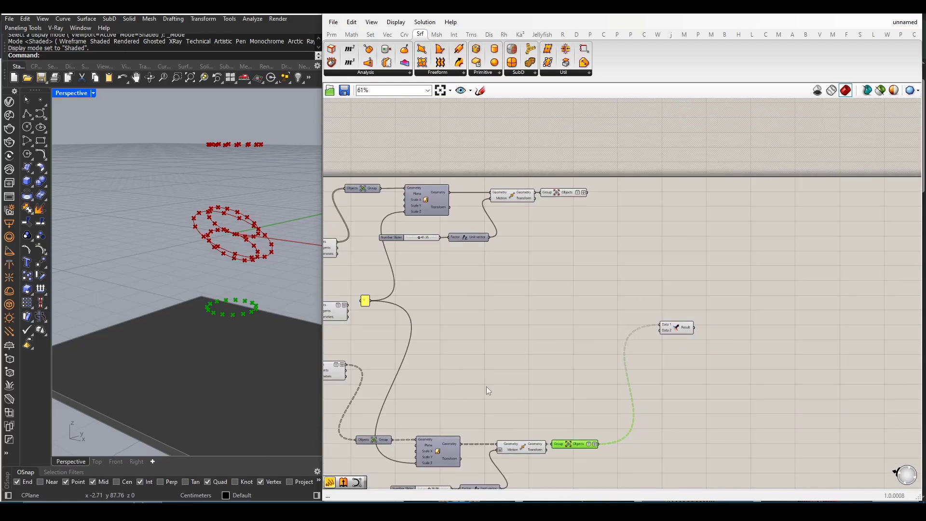
# - Wire the lowest Divide Curve's Points output into Merge input D2 and the middle Divide Curve's Points output into D3
pyautogui.moveTo(461, 391); pyautogui.dragTo(510, 380, button='right')
pyautogui.click(365, 364)
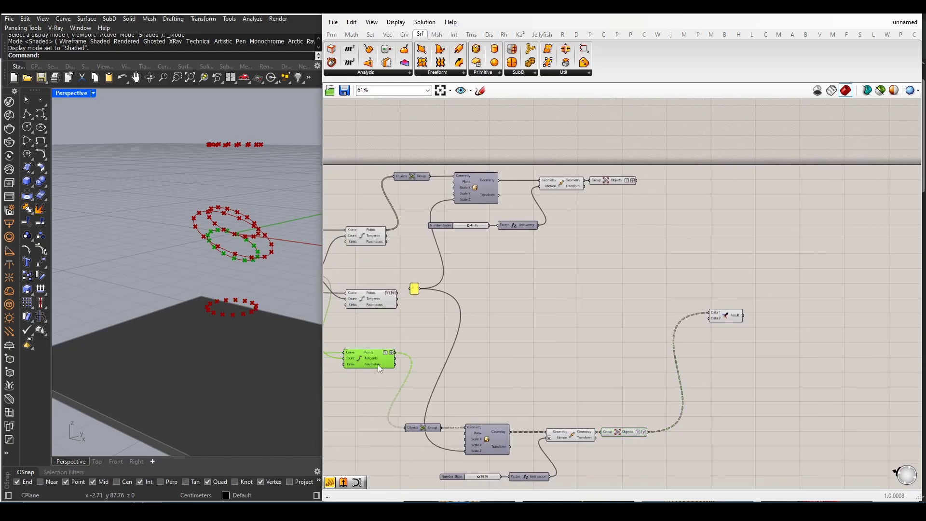
pyautogui.moveTo(396, 353); pyautogui.dragTo(711, 317)
pyautogui.moveTo(512, 321); pyautogui.dragTo(551, 339, button='right')
pyautogui.click(410, 320)
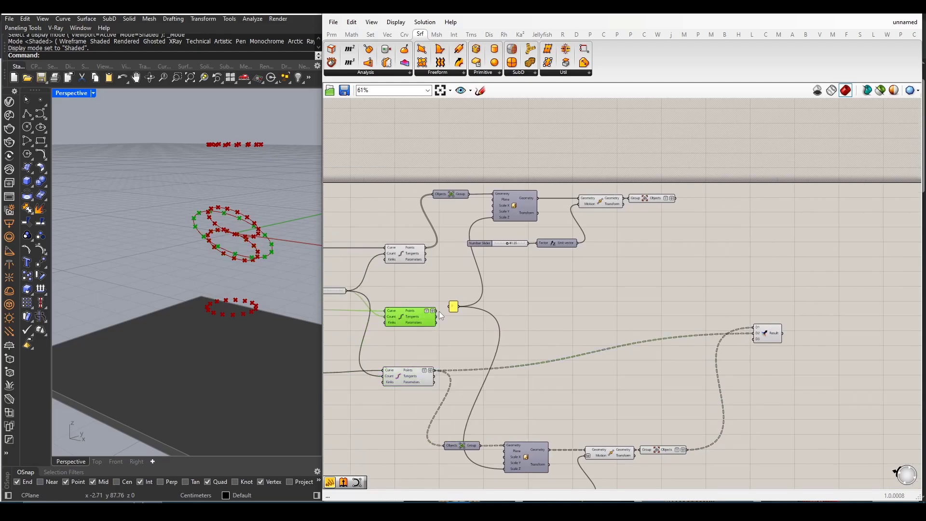
pyautogui.moveTo(438, 311); pyautogui.dragTo(754, 341)
# - Graft and simplify the Points output of the uppermost Divide Curve
pyautogui.moveTo(638, 279); pyautogui.dragTo(514, 317, button='right')
pyautogui.scroll(1, 589, 313)
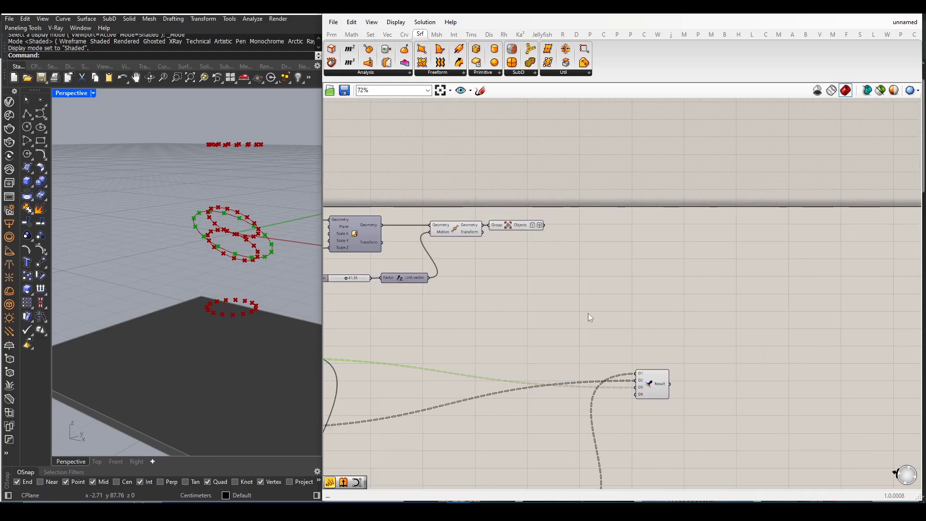
pyautogui.moveTo(227, 292); pyautogui.dragTo(246, 284, button='right')
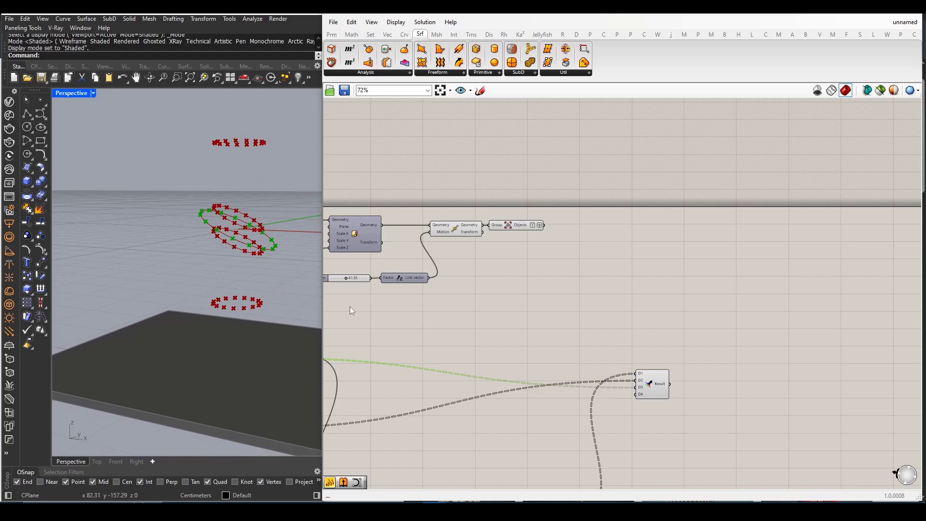
pyautogui.moveTo(350, 306); pyautogui.dragTo(562, 288, button='right')
pyautogui.moveTo(447, 279)
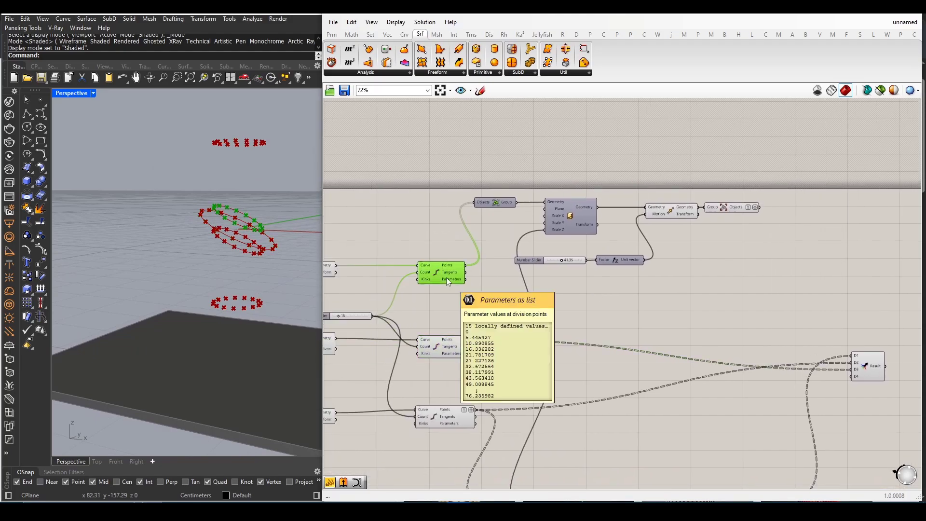
pyautogui.scroll(3, 447, 268)
pyautogui.rightClick(446, 267)
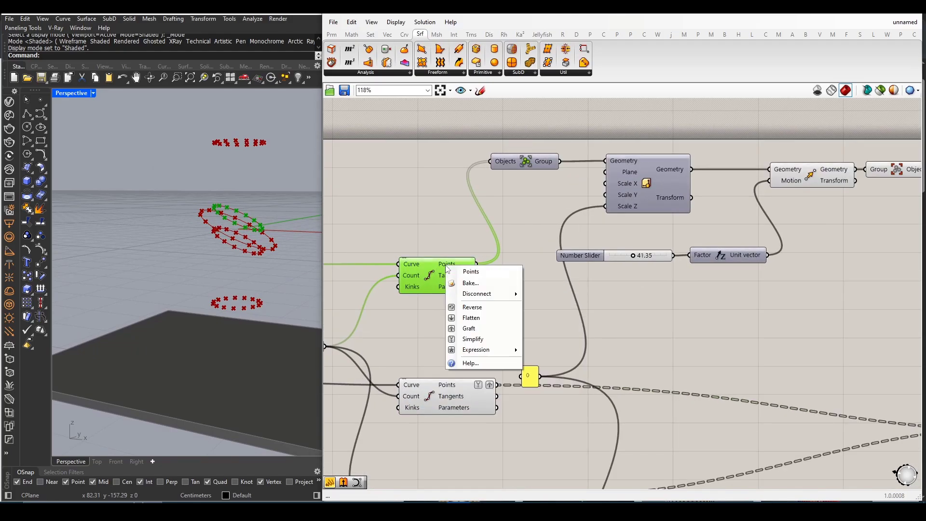
pyautogui.click(469, 328)
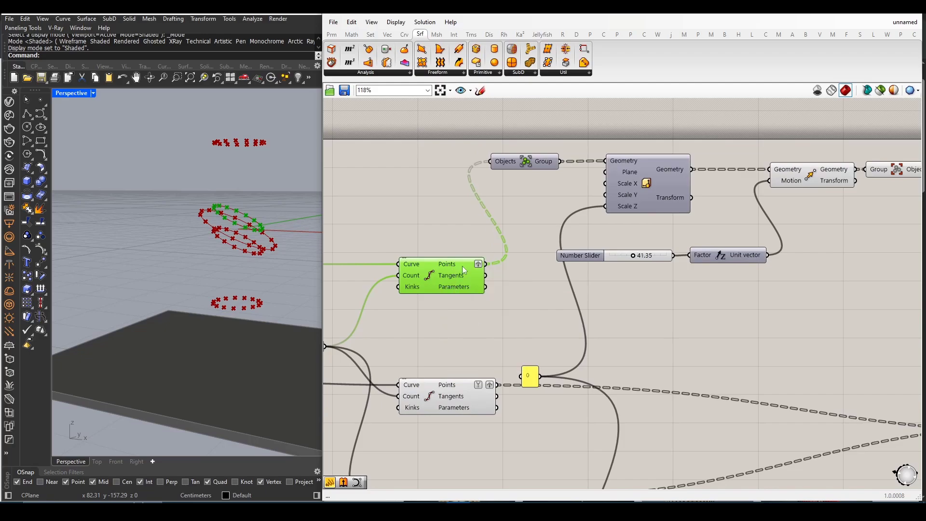
pyautogui.rightClick(463, 269)
pyautogui.click(490, 339)
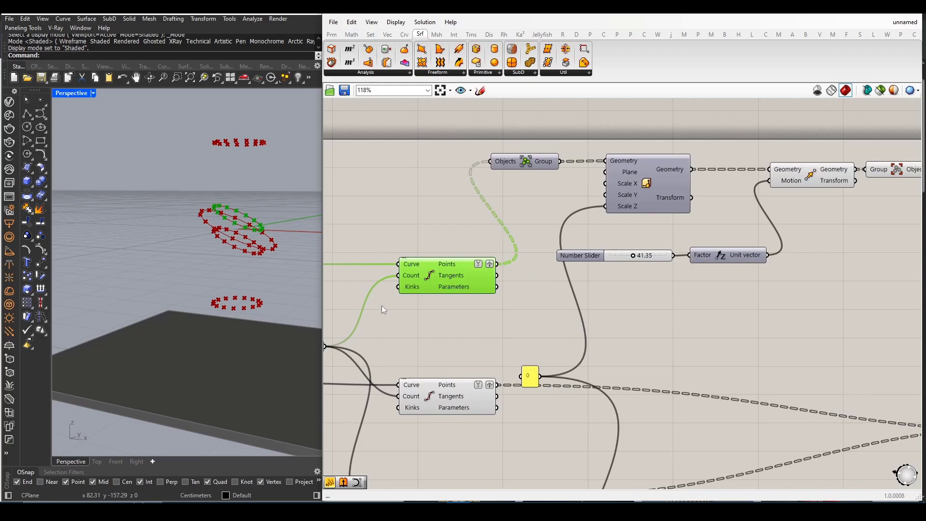
# - Wire the uppermost Divide Curve's Points output into Merge input D4 and the upper Ungroup's Objects output into D5
pyautogui.scroll(-4, 382, 305)
pyautogui.moveTo(444, 284); pyautogui.dragTo(759, 379)
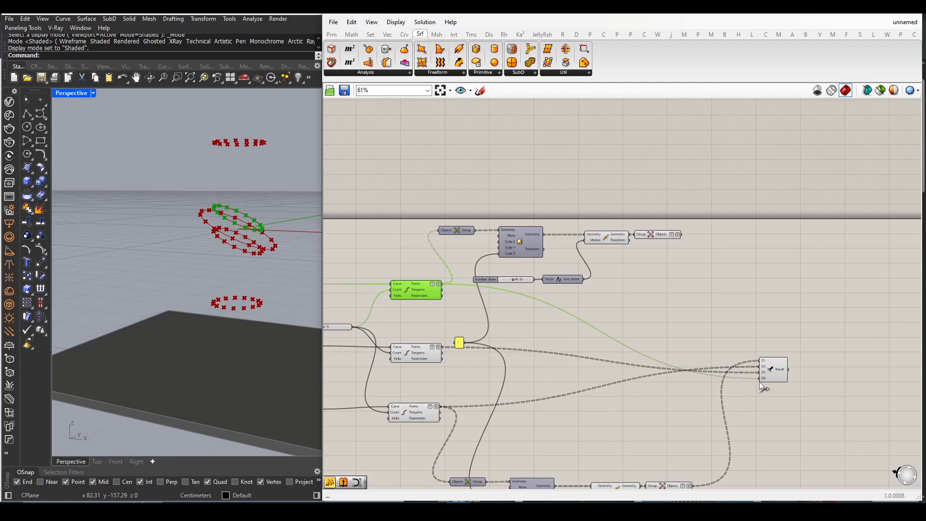
pyautogui.scroll(3, 800, 380)
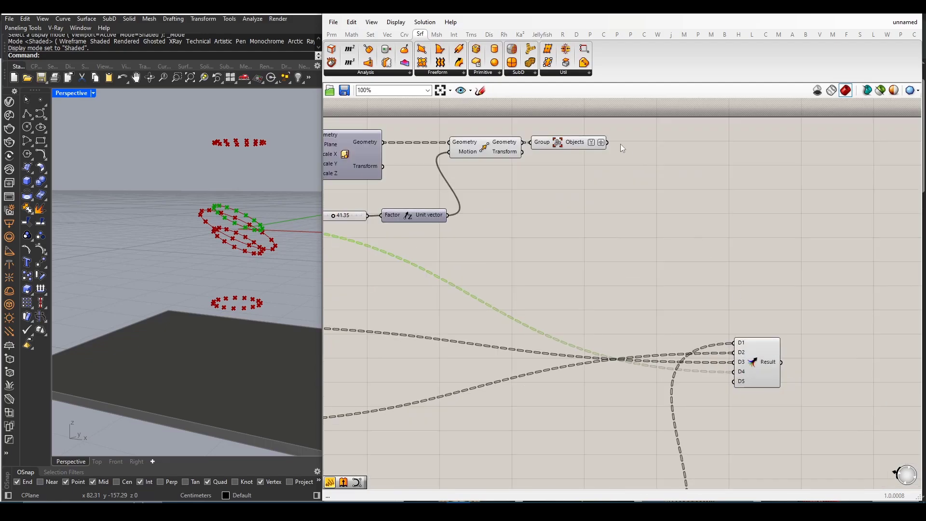
pyautogui.moveTo(608, 143); pyautogui.dragTo(734, 381)
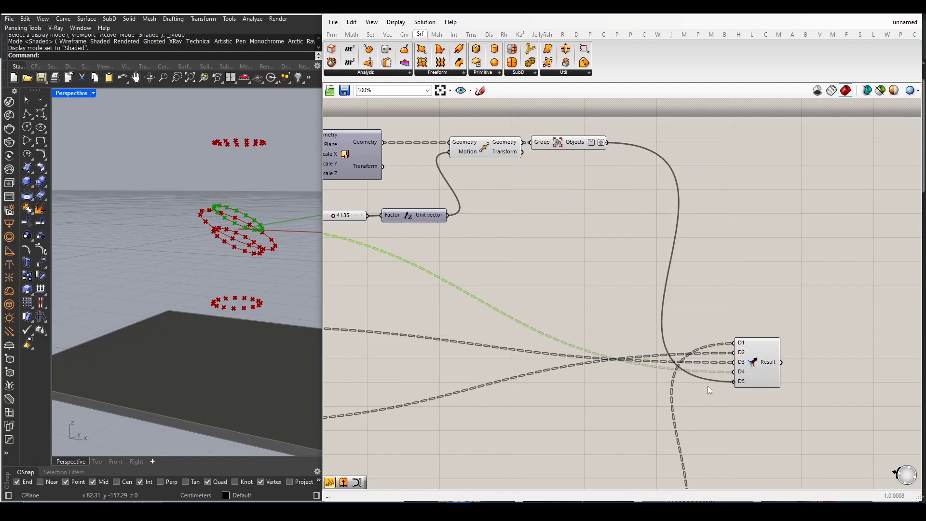
pyautogui.scroll(-3, 488, 355)
pyautogui.scroll(3, 672, 357)
# - Wire the Merge result into a new, enlarged panel and examine how the points are ordered within each branch
pyautogui.doubleClick(665, 358)
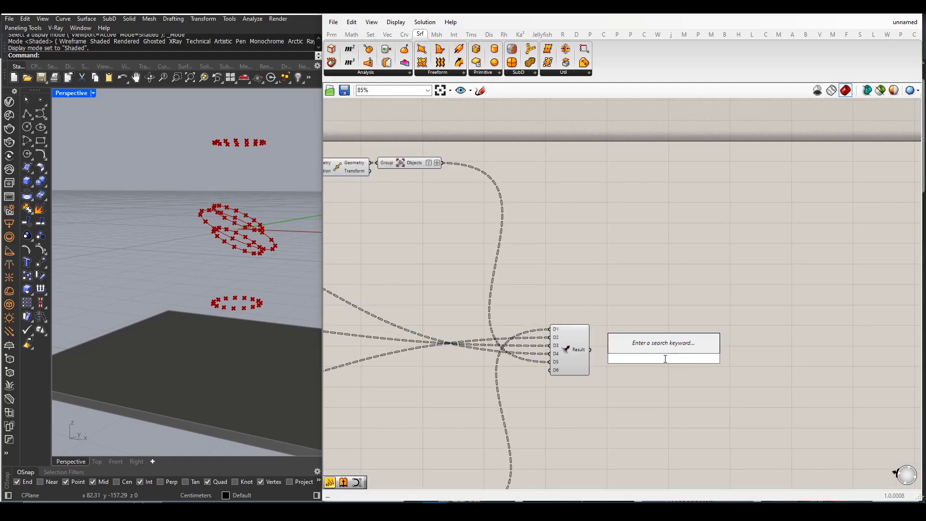
pyautogui.write('panel')
pyautogui.press('Return')
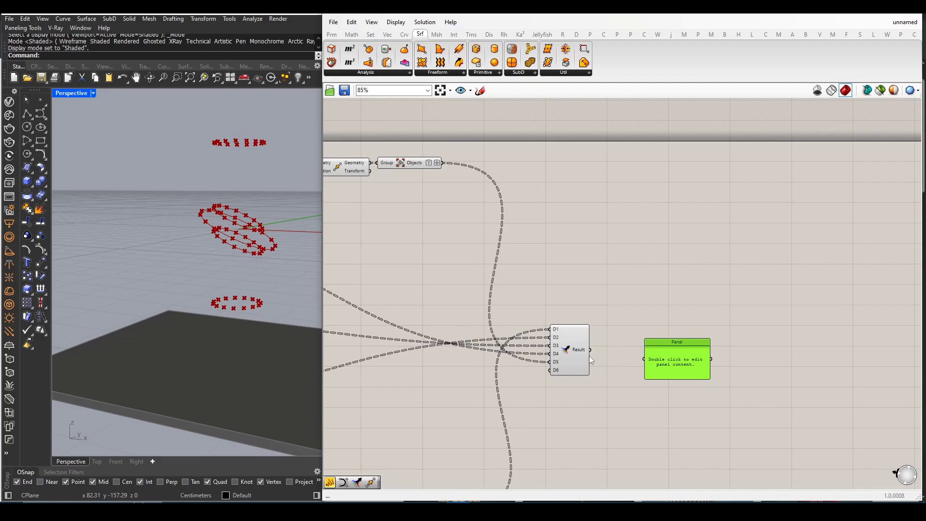
pyautogui.moveTo(590, 350); pyautogui.dragTo(645, 359)
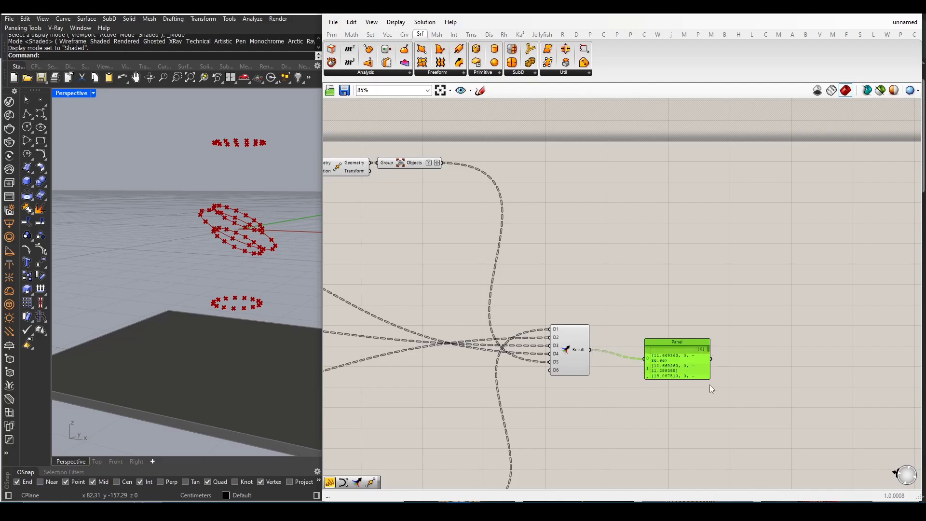
pyautogui.moveTo(710, 379); pyautogui.dragTo(796, 468)
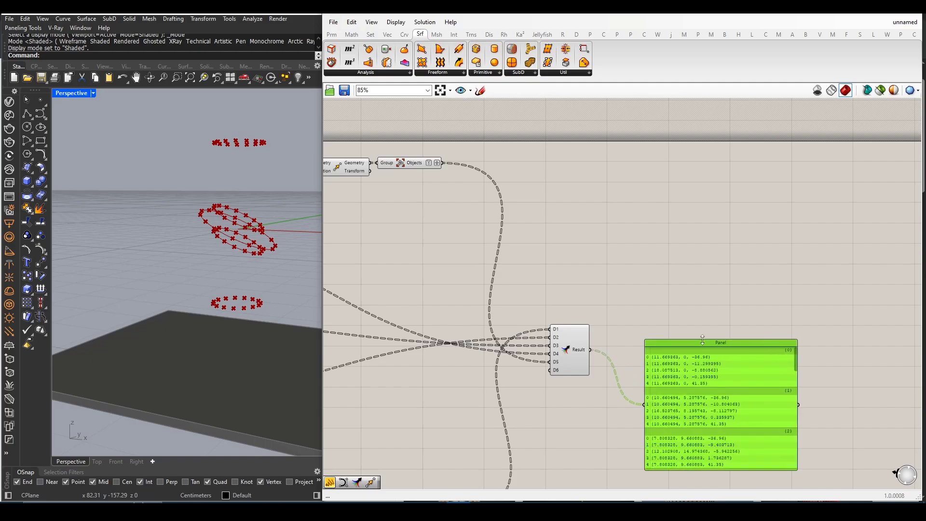
pyautogui.moveTo(702, 340); pyautogui.dragTo(691, 186)
pyautogui.scroll(3, 677, 227)
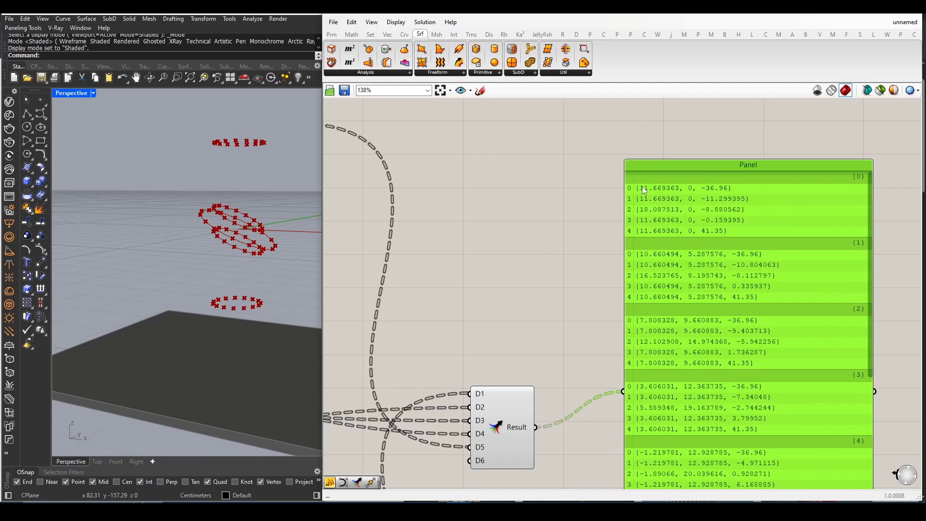
pyautogui.scroll(-2, 198, 314)
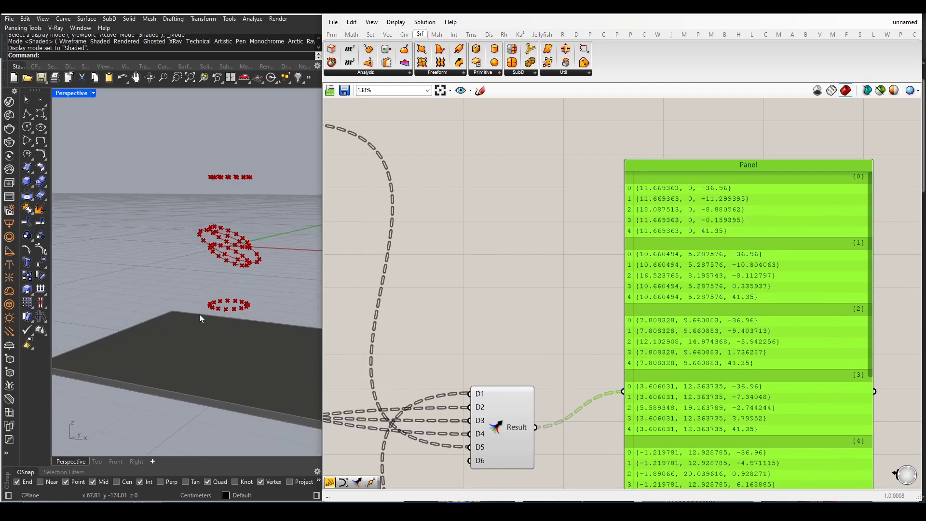
pyautogui.moveTo(224, 316)
pyautogui.mouseDown(button='right')
pyautogui.moveTo(197, 323)
pyautogui.moveTo(211, 316)
pyautogui.mouseUp(button='right')
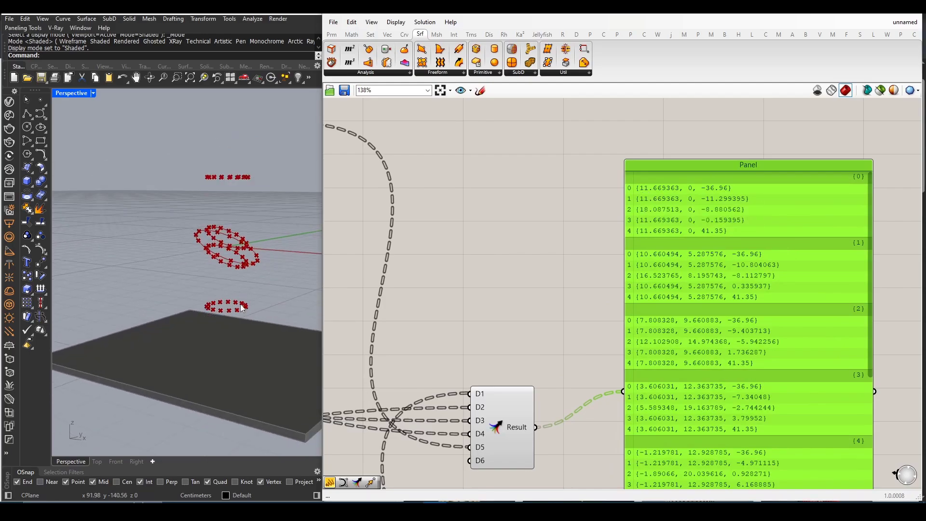
# - Delete the panel attached to the Merge result
pyautogui.scroll(-3, 554, 341)
pyautogui.click(635, 340)
pyautogui.press('Delete')
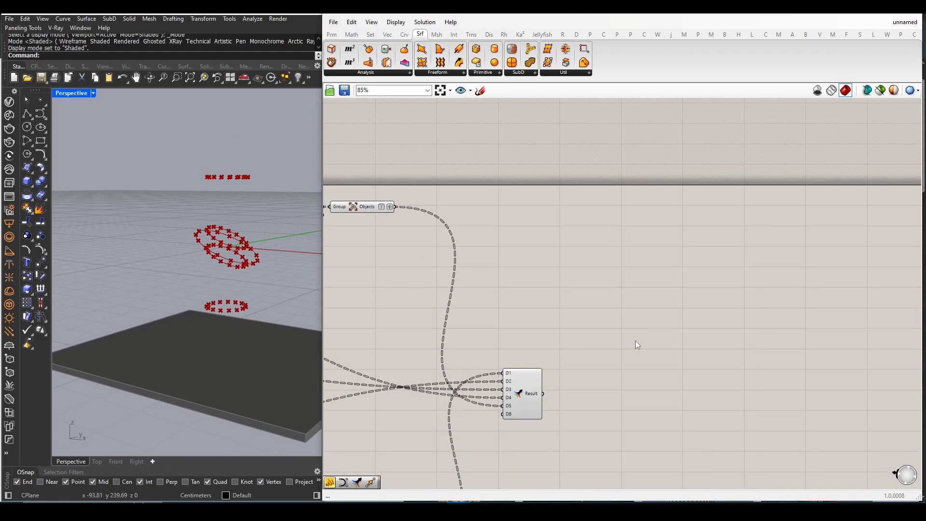
# - Add a Nurbs Curve component beside Merge, feed the Merge result into its Vertices input and align the two components
pyautogui.click(404, 34)
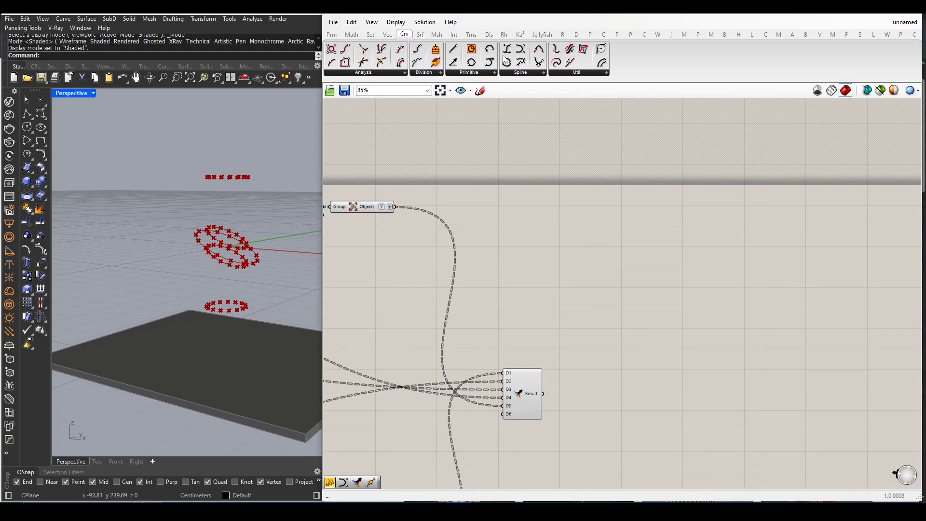
pyautogui.moveTo(505, 61); pyautogui.dragTo(644, 393)
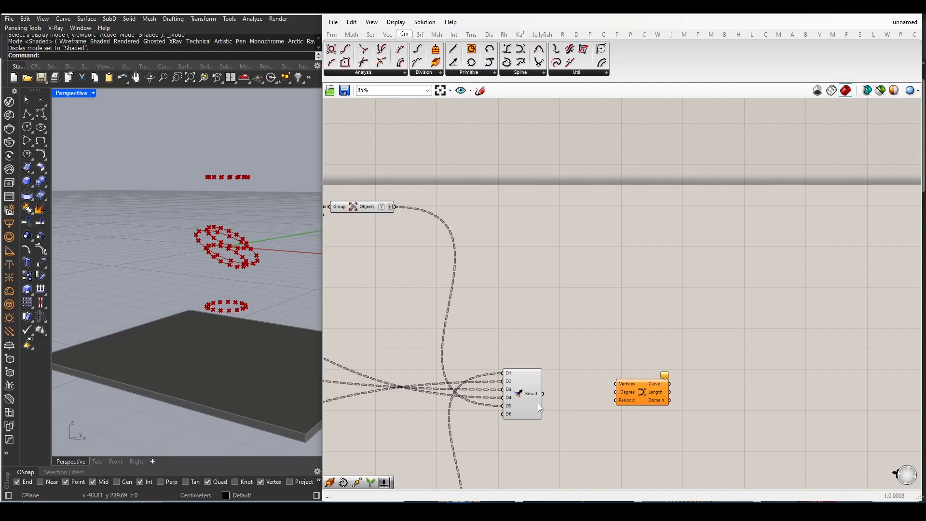
pyautogui.moveTo(544, 394); pyautogui.dragTo(617, 384)
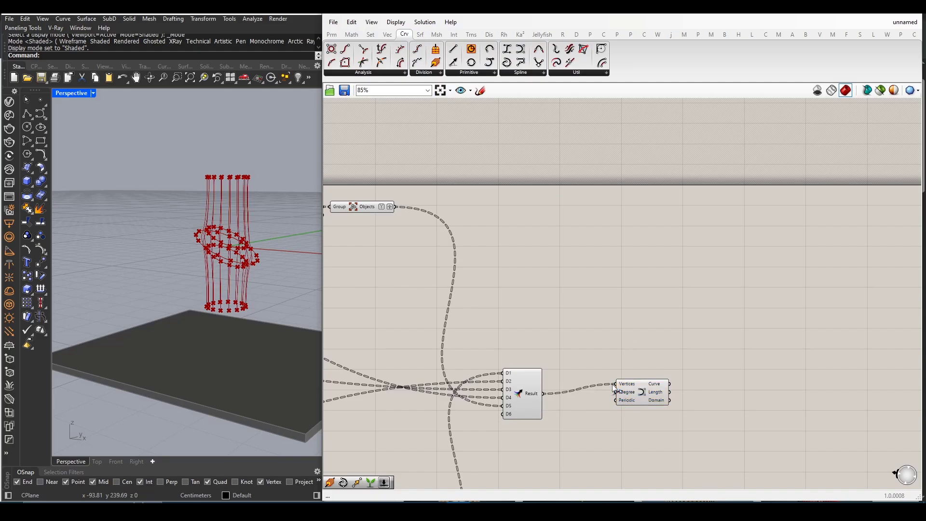
pyautogui.click(644, 393)
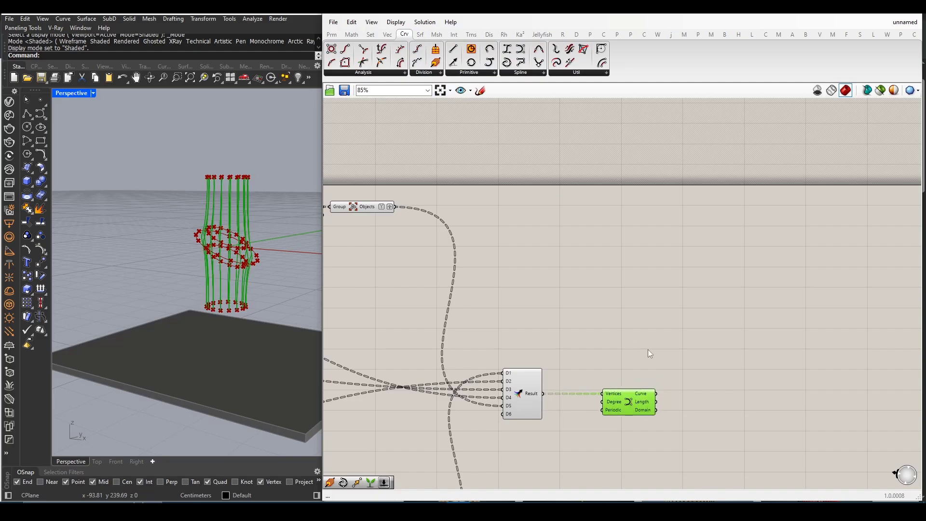
# - Turn off the preview of all components from the Divide Curves through Merge
pyautogui.scroll(-3, 647, 350)
pyautogui.scroll(-2, 659, 317)
pyautogui.moveTo(613, 439); pyautogui.dragTo(394, 248)
pyautogui.middleClick(459, 277)
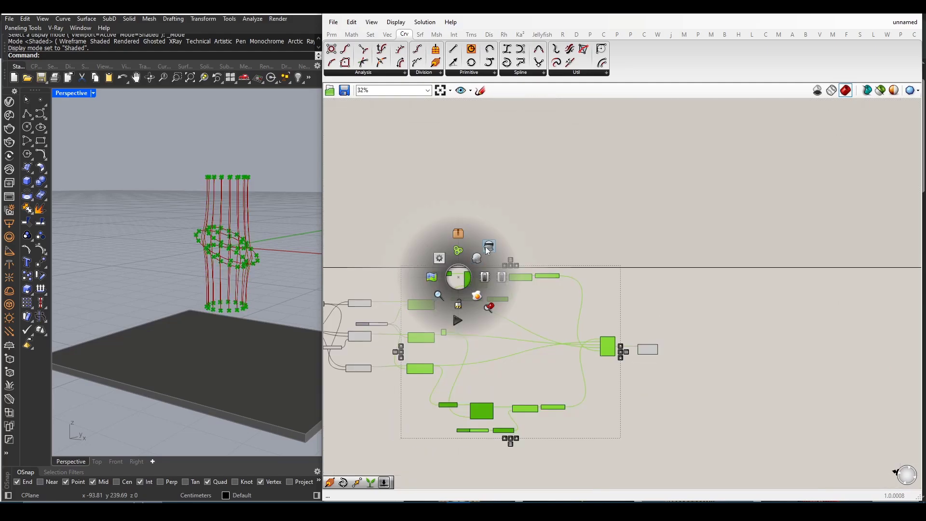
pyautogui.click(485, 251)
# - Turn off the preview of the two Move components and the Scale component that feed the Divide Curves
pyautogui.scroll(5, 496, 369)
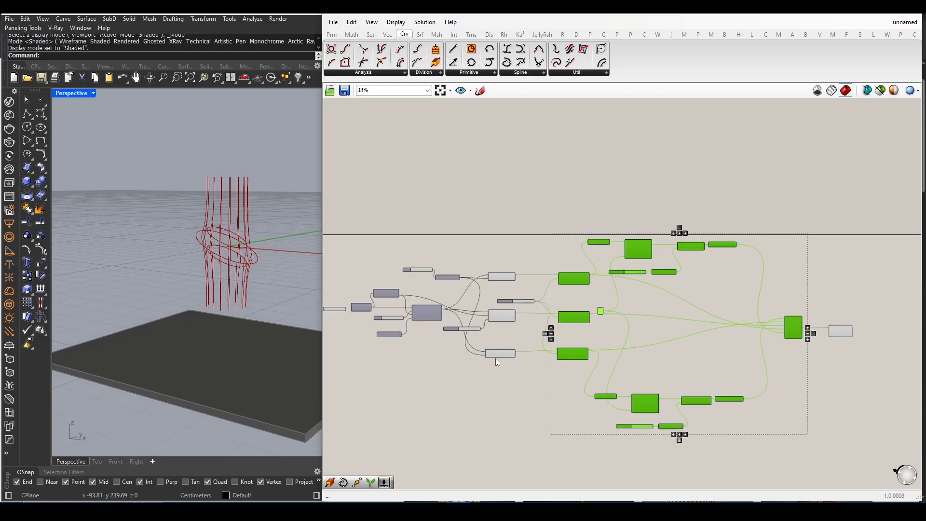
pyautogui.moveTo(523, 384); pyautogui.dragTo(488, 168)
pyautogui.middleClick(502, 197)
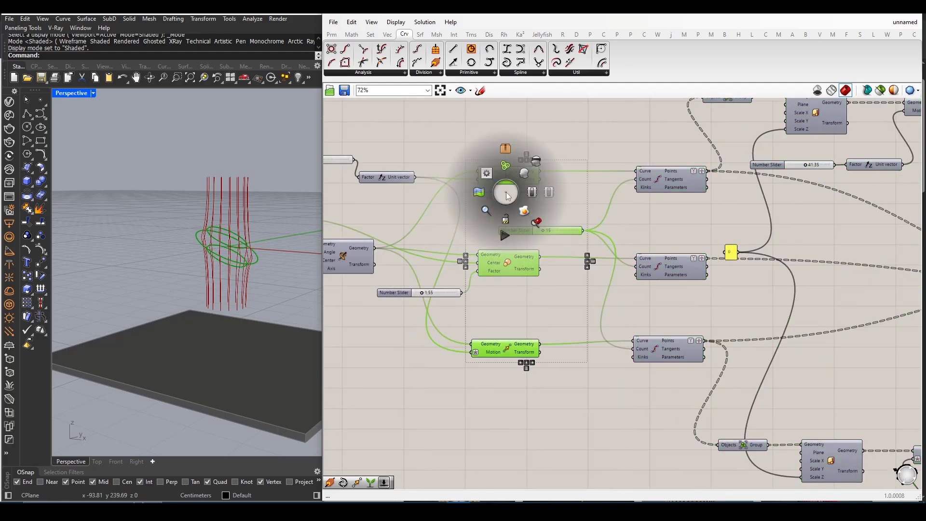
pyautogui.scroll(-1, 516, 190)
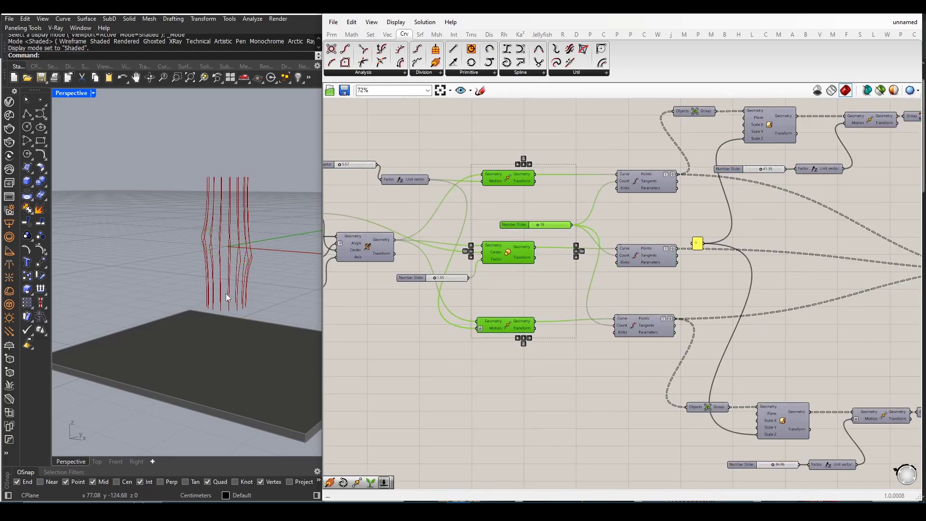
# - Set the number slider feeding the Scale component's Factor to 3.07
pyautogui.moveTo(226, 293); pyautogui.dragTo(256, 295, button='right')
pyautogui.scroll(4, 234, 247)
pyautogui.moveTo(448, 321); pyautogui.dragTo(651, 380, button='right')
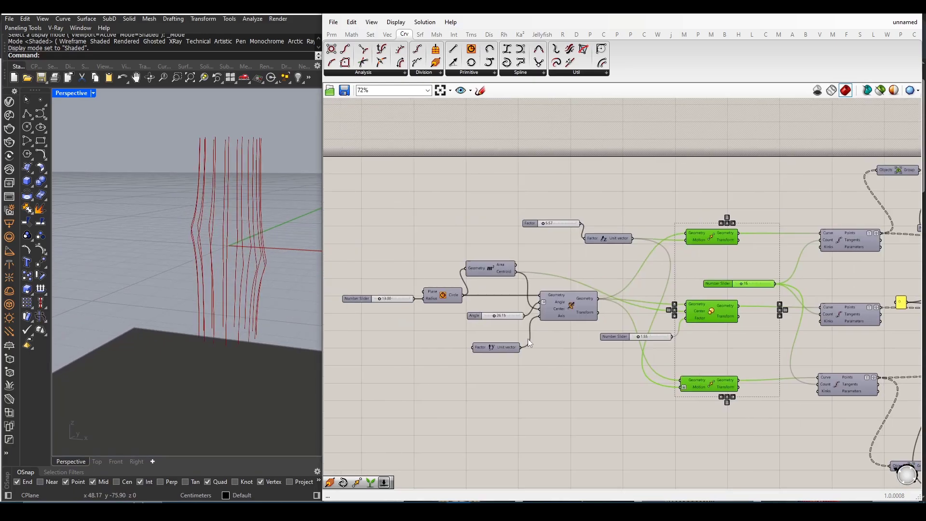
pyautogui.scroll(4, 500, 326)
pyautogui.scroll(-4, 464, 365)
pyautogui.scroll(4, 677, 358)
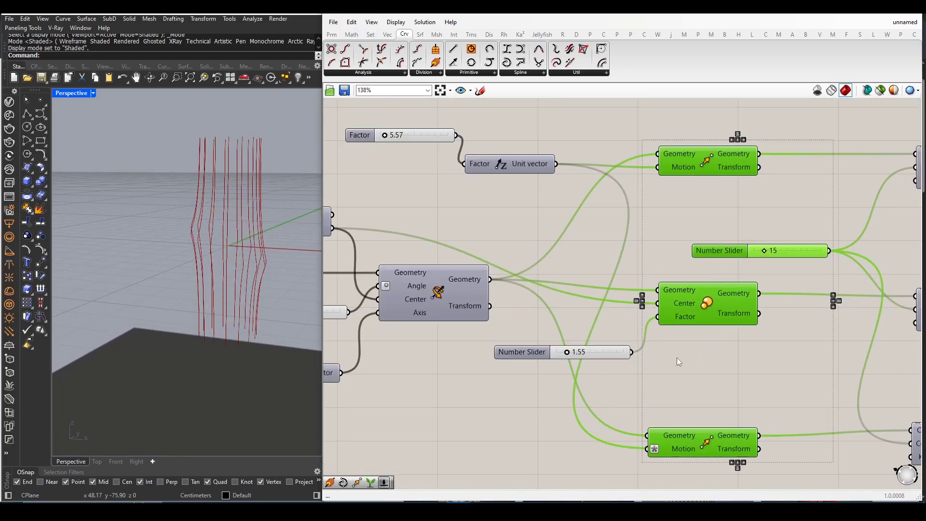
pyautogui.moveTo(567, 355); pyautogui.dragTo(578, 353)
pyautogui.moveTo(277, 319); pyautogui.dragTo(250, 323, button='right')
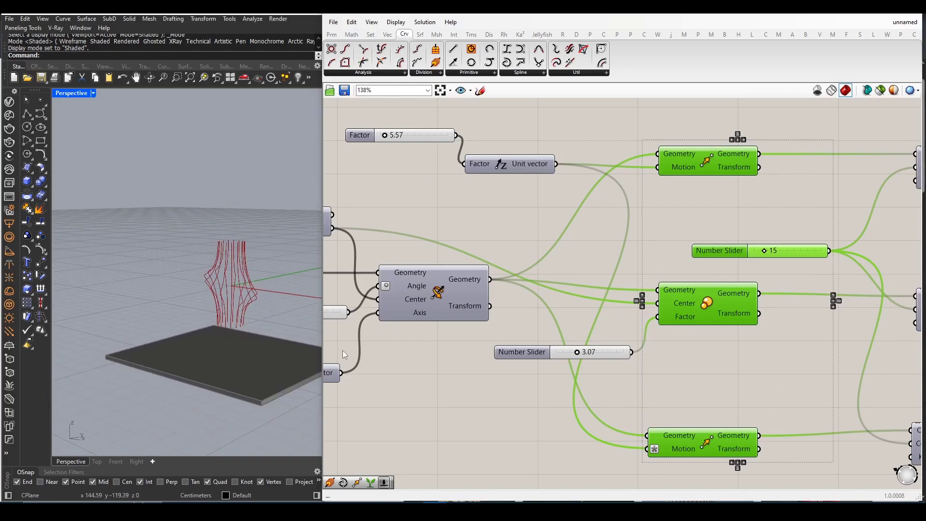
# - Move the Nurbs Curve component slightly closer to the Merge component
pyautogui.scroll(-5, 563, 345)
pyautogui.scroll(3, 801, 401)
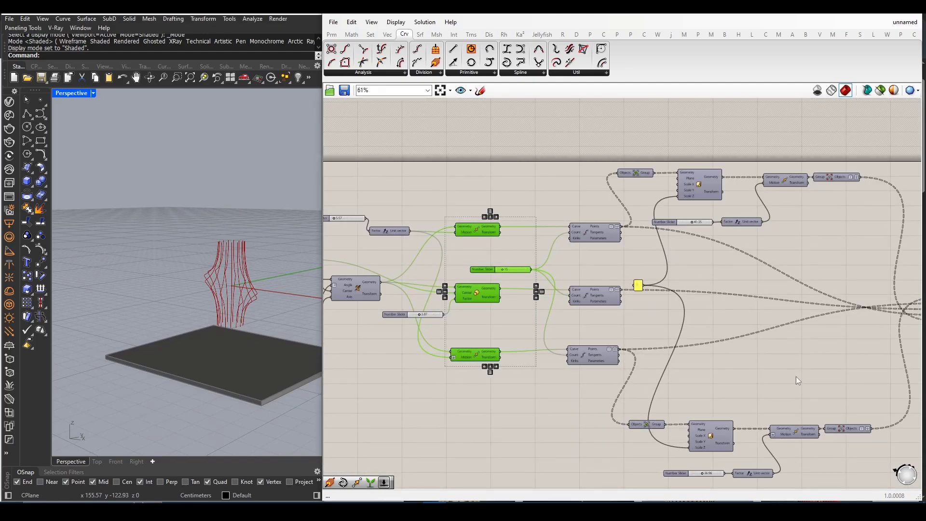
pyautogui.moveTo(796, 376); pyautogui.dragTo(501, 357, button='right')
pyautogui.moveTo(755, 338); pyautogui.dragTo(617, 341, button='right')
pyautogui.scroll(4, 621, 320)
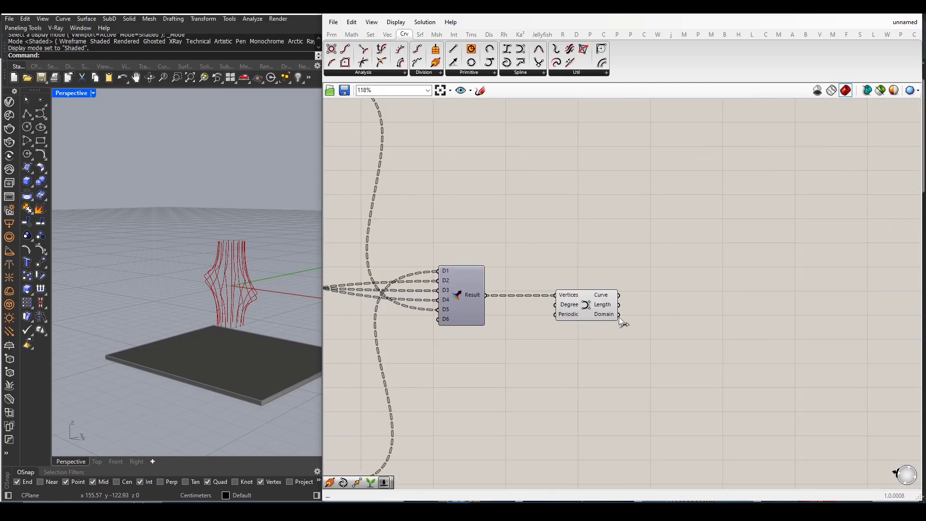
pyautogui.click(579, 307)
pyautogui.moveTo(579, 307)
pyautogui.mouseDown()
pyautogui.moveTo(554, 300)
pyautogui.moveTo(562, 307)
pyautogui.mouseUp()
# - Examine the vertical NURBS curves from several angles, including their lower ends above the dark base
pyautogui.scroll(5, 236, 333)
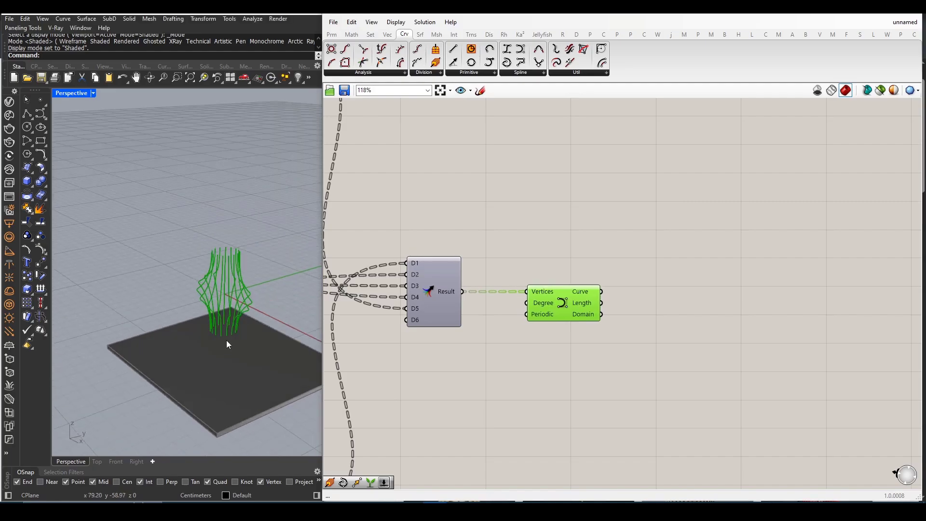
pyautogui.scroll(-5, 237, 351)
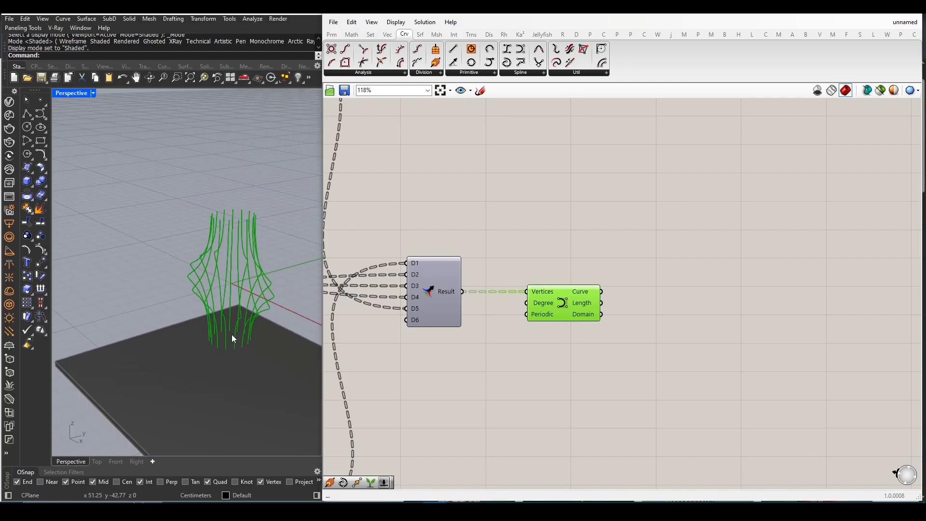
pyautogui.moveTo(231, 335); pyautogui.dragTo(250, 349, button='right')
pyautogui.scroll(5, 237, 326)
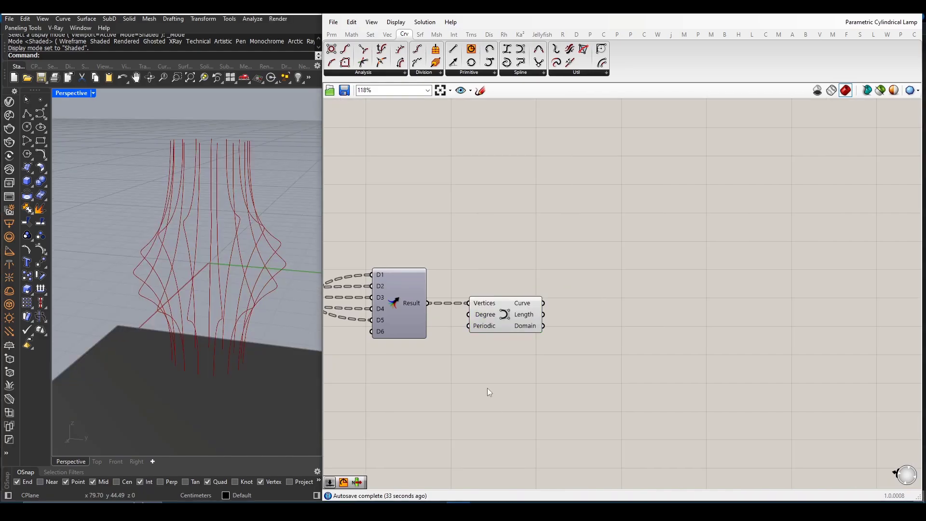
pyautogui.moveTo(293, 341); pyautogui.dragTo(227, 356, button='right')
pyautogui.scroll(5, 218, 342)
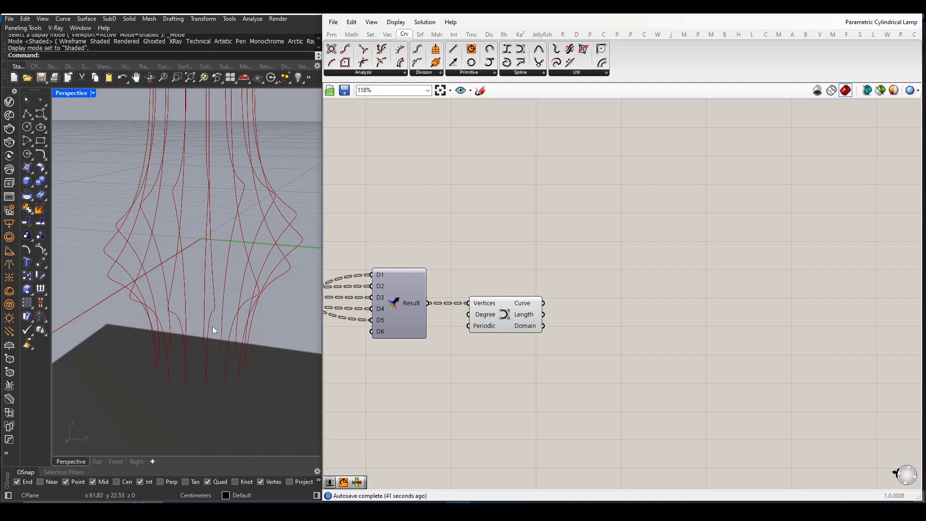
pyautogui.moveTo(217, 298); pyautogui.dragTo(233, 266, button='right')
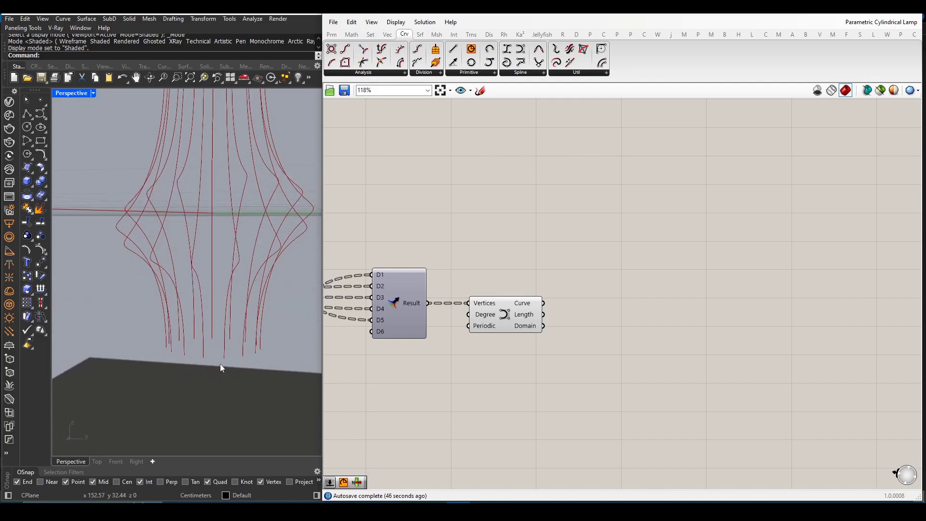
pyautogui.scroll(2, 221, 369)
pyautogui.scroll(3, 230, 356)
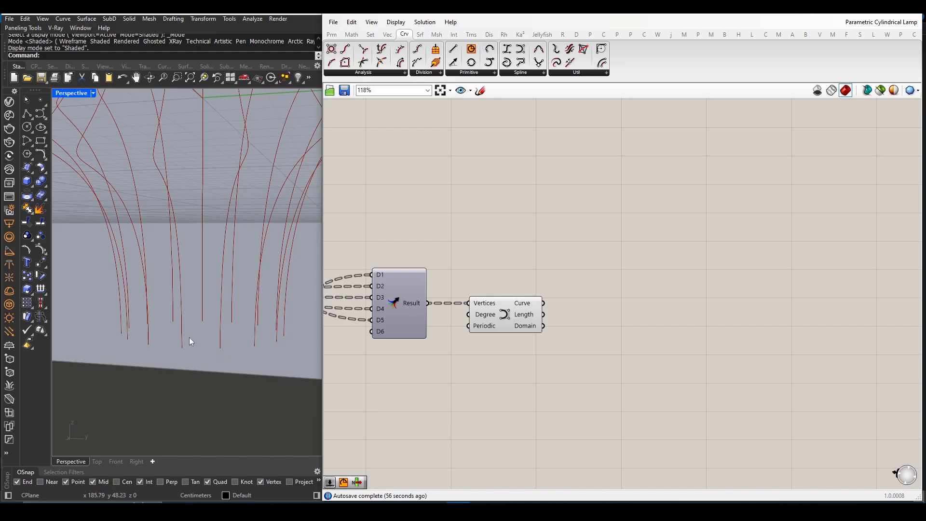
pyautogui.moveTo(227, 356); pyautogui.dragTo(198, 335, button='right')
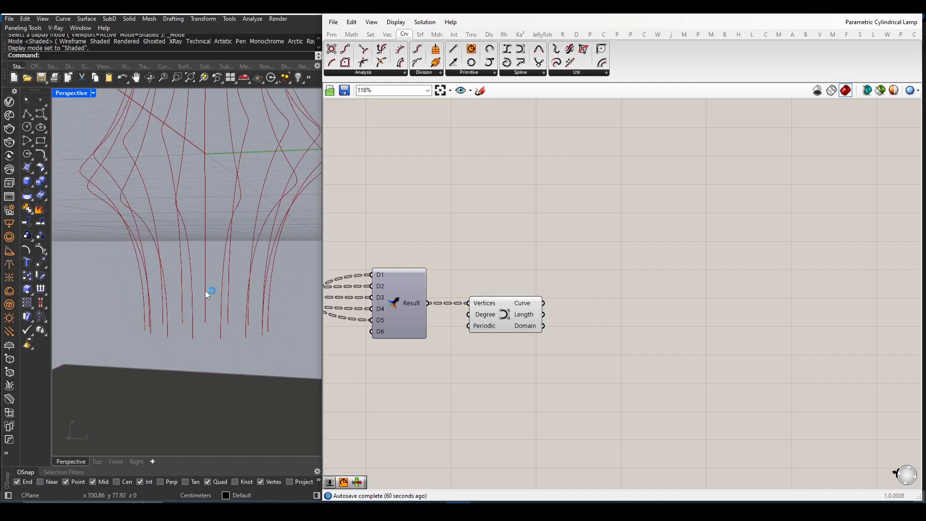
pyautogui.moveTo(205, 291); pyautogui.dragTo(135, 190, button='right')
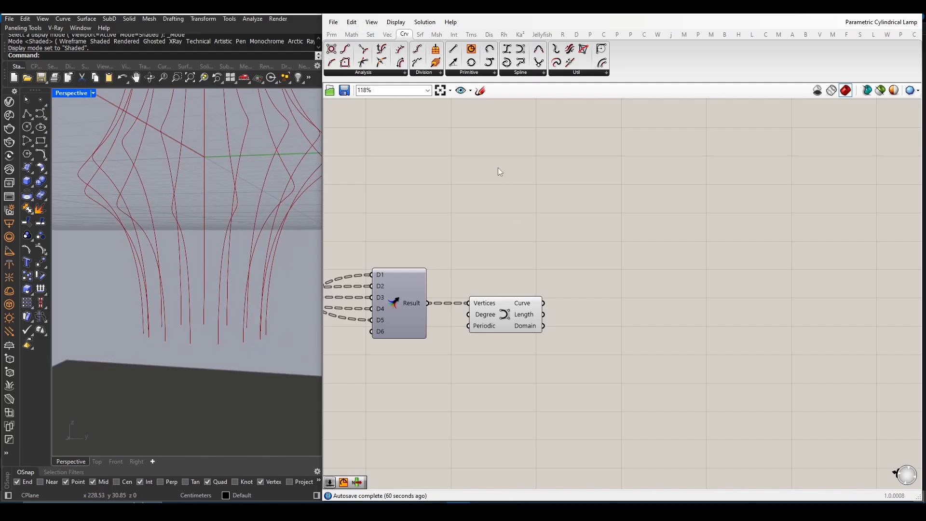
# - Add a Perp Frames component beside Nurbs Curve and feed the Curve output into its Curve input
pyautogui.click(425, 74)
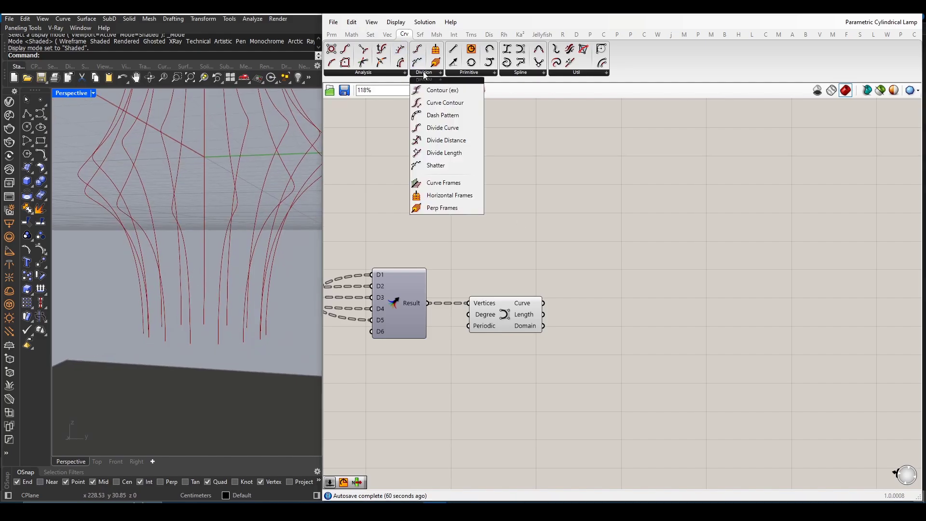
pyautogui.moveTo(436, 208); pyautogui.dragTo(604, 340)
pyautogui.moveTo(544, 303); pyautogui.dragTo(565, 328)
pyautogui.moveTo(606, 349); pyautogui.dragTo(610, 368)
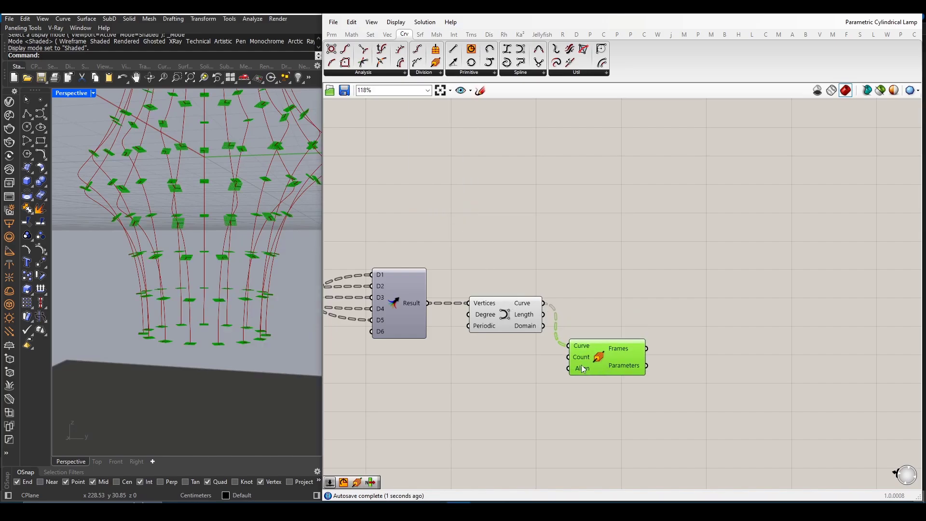
# - Create a number slider with the value 1 and feed it into the Count input of Perp Frames
pyautogui.doubleClick(493, 383)
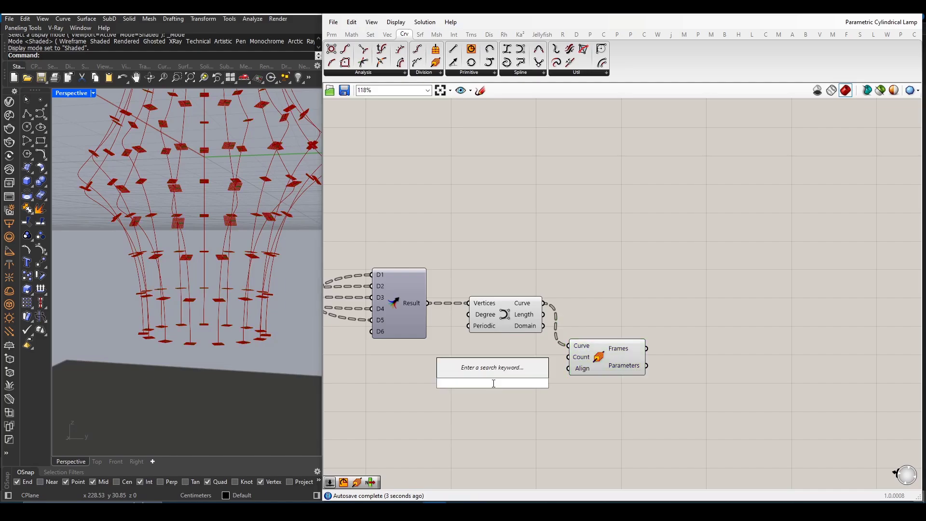
pyautogui.write('1')
pyautogui.press('Return')
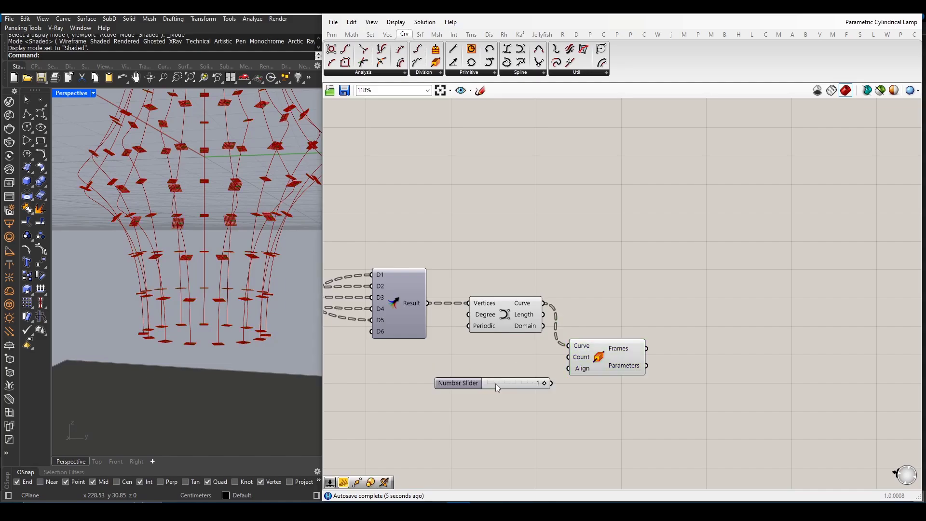
pyautogui.moveTo(496, 383); pyautogui.dragTo(485, 363)
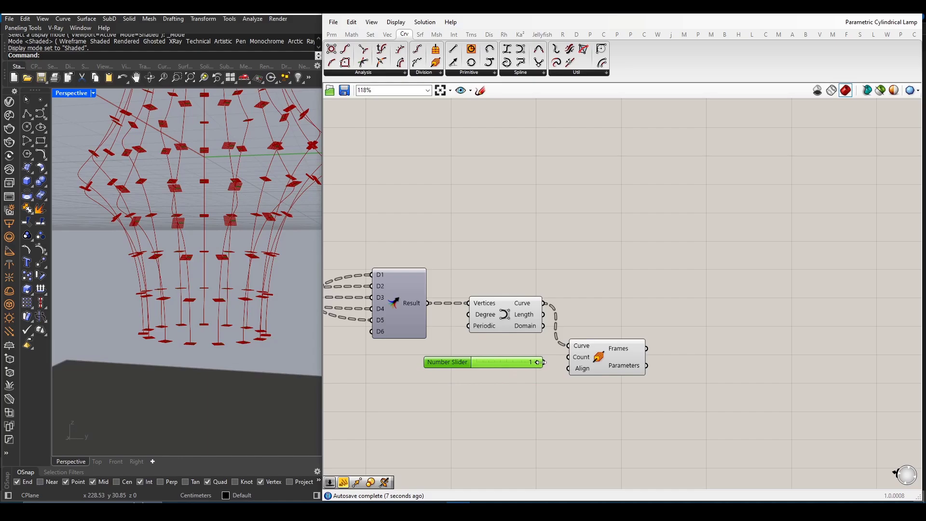
pyautogui.moveTo(541, 363); pyautogui.dragTo(569, 358)
# - Examine the perpendicular frames at the lower ends of the curves and their orientation
pyautogui.scroll(3, 241, 354)
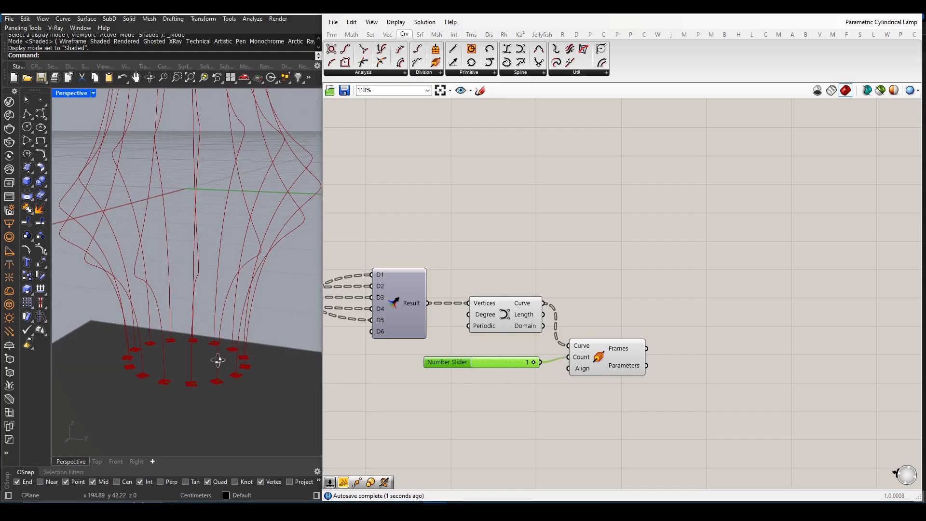
pyautogui.moveTo(238, 374); pyautogui.dragTo(124, 398, button='right')
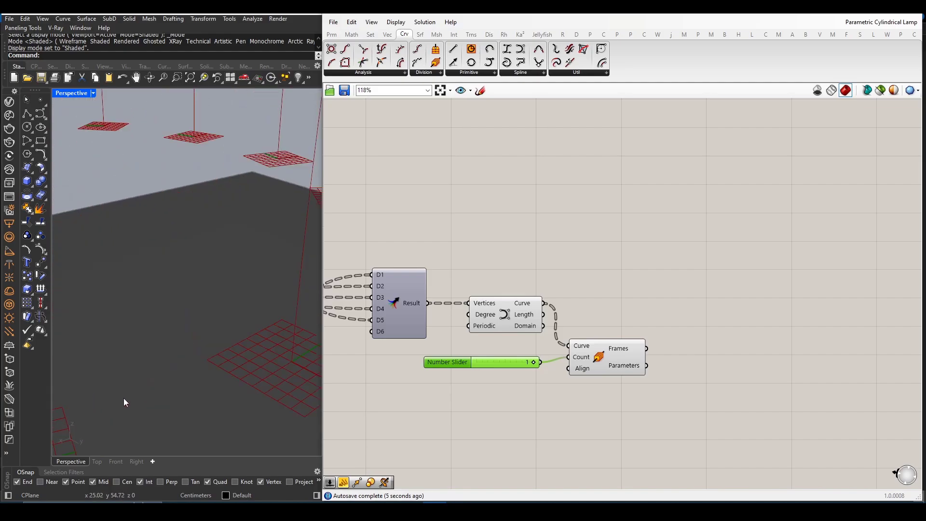
pyautogui.moveTo(191, 395); pyautogui.dragTo(208, 379, button='right')
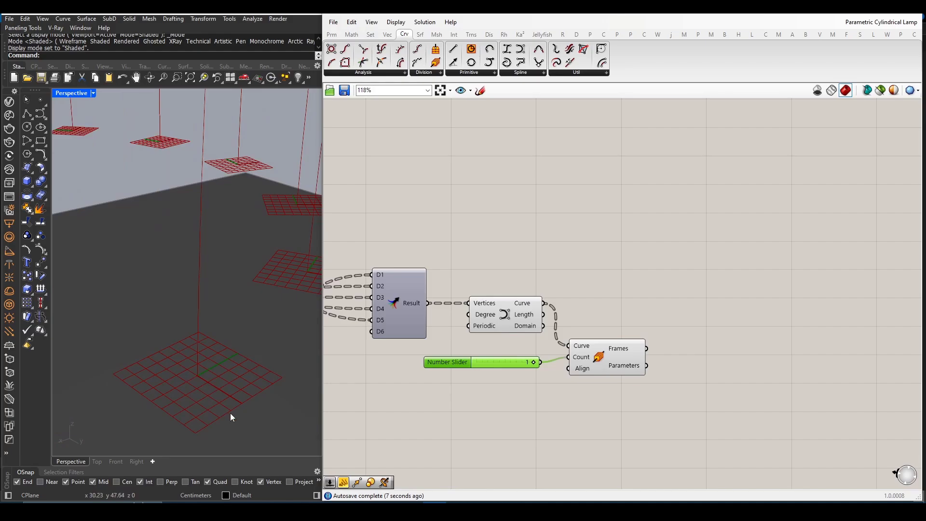
pyautogui.moveTo(241, 344); pyautogui.dragTo(199, 367, button='right')
pyautogui.scroll(-9, 184, 364)
pyautogui.scroll(7, 193, 339)
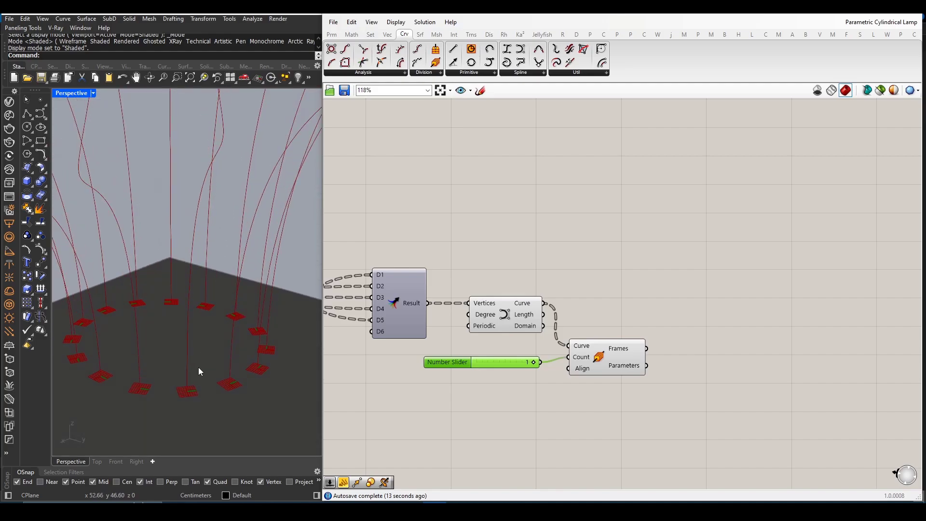
pyautogui.scroll(-2, 198, 367)
pyautogui.scroll(-2, 527, 364)
# - Align the count slider with the Count input of Perp Frames
pyautogui.scroll(3, 571, 371)
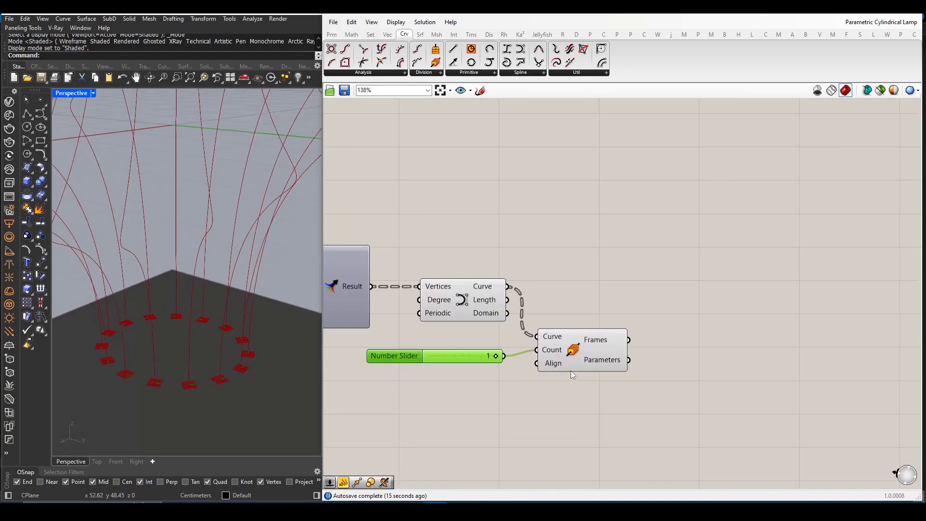
pyautogui.moveTo(396, 357); pyautogui.dragTo(407, 351)
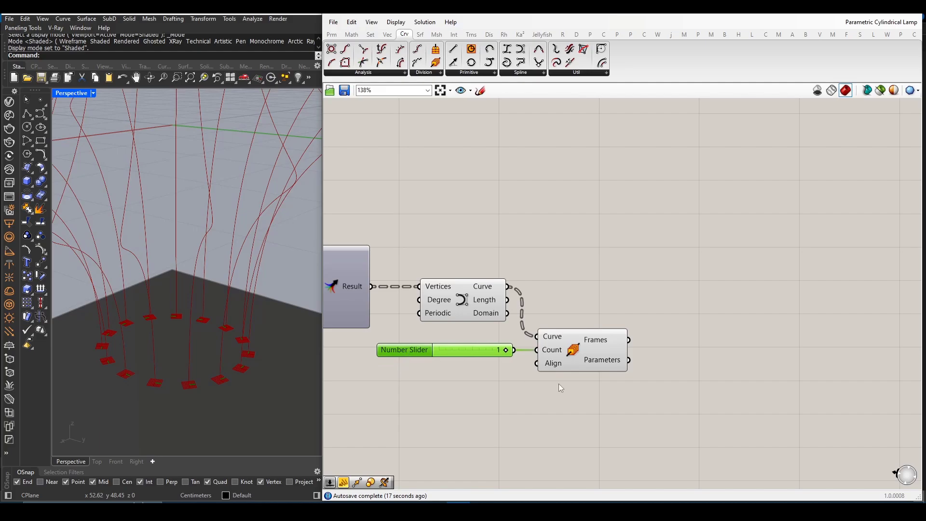
pyautogui.scroll(3, 534, 386)
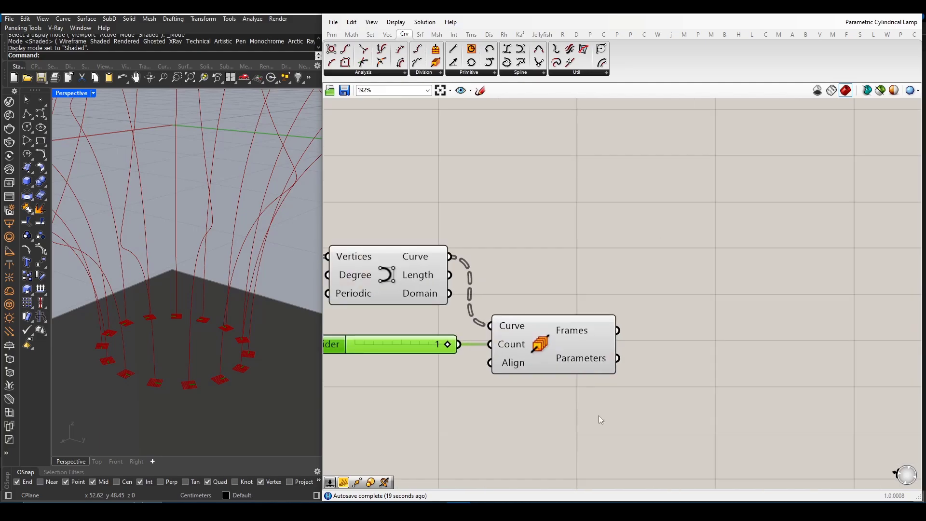
# - Add a Rectangle component beside Perp Frames and feed the Frames output into its Plane input
pyautogui.doubleClick(740, 368)
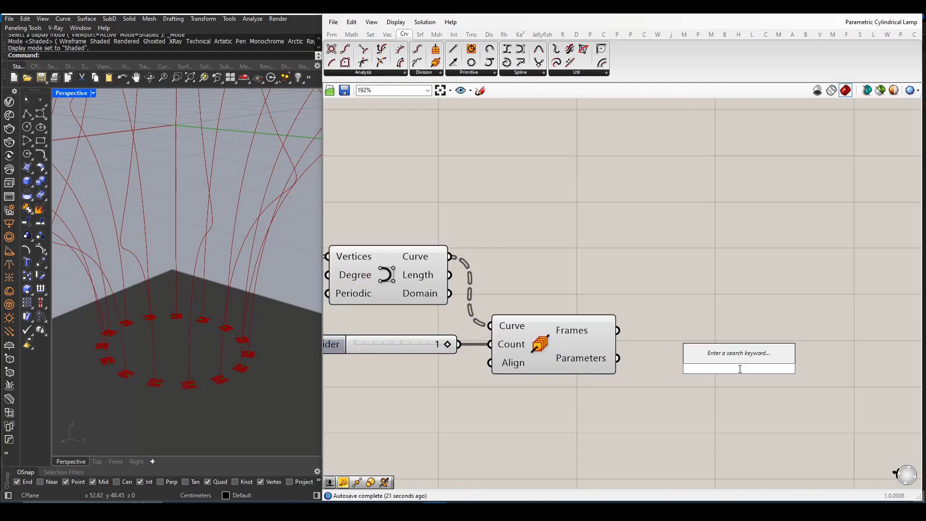
pyautogui.write('recta')
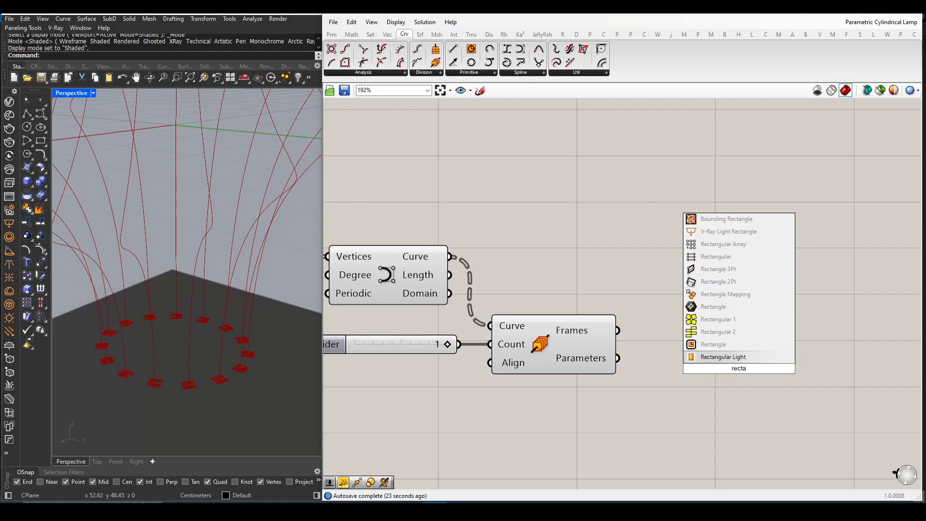
pyautogui.click(724, 345)
pyautogui.scroll(-2, 711, 356)
pyautogui.moveTo(717, 363); pyautogui.dragTo(724, 390)
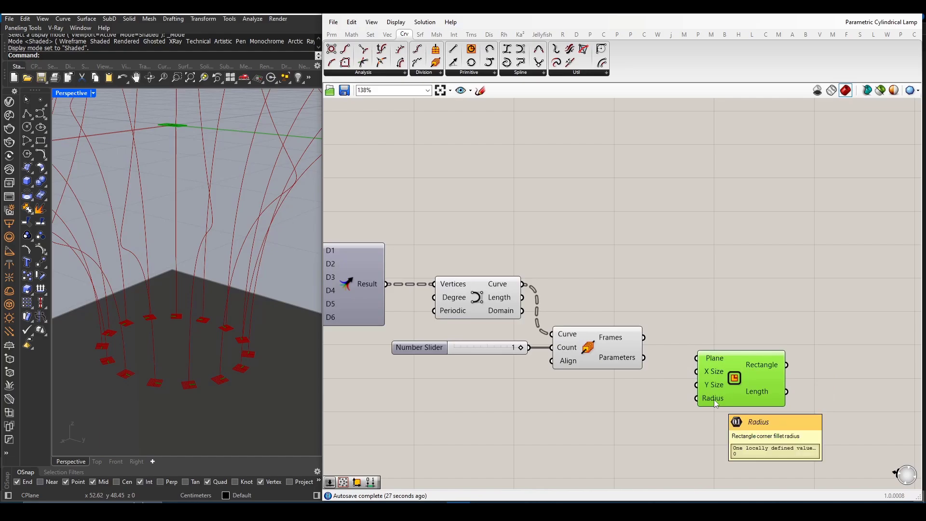
pyautogui.moveTo(645, 338); pyautogui.dragTo(696, 358)
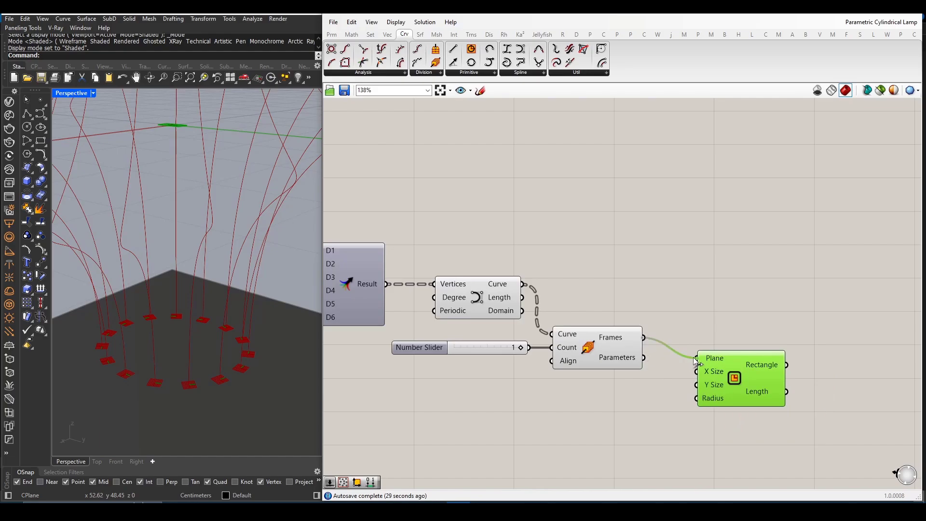
# - Turn off the preview of Perp Frames and move the Rectangle component further down the canvas
pyautogui.moveTo(638, 404)
pyautogui.mouseDown()
pyautogui.moveTo(430, 255)
pyautogui.moveTo(571, 285)
pyautogui.mouseUp()
pyautogui.middleClick(589, 290)
pyautogui.click(620, 260)
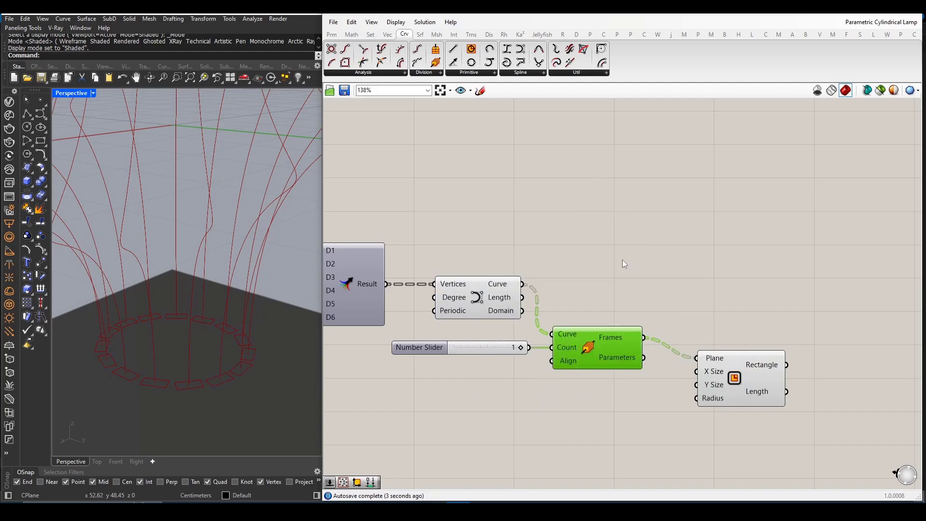
pyautogui.moveTo(300, 364); pyautogui.dragTo(205, 390, button='right')
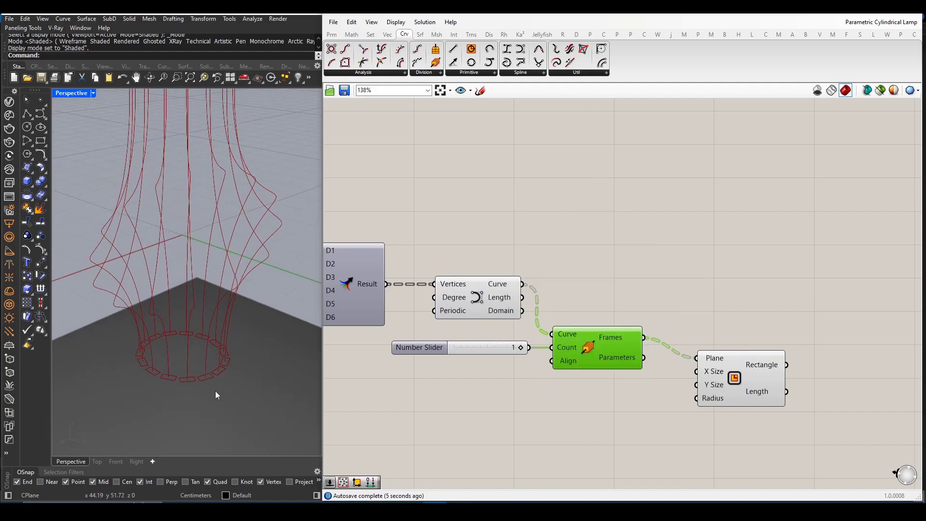
pyautogui.moveTo(746, 378); pyautogui.dragTo(736, 417)
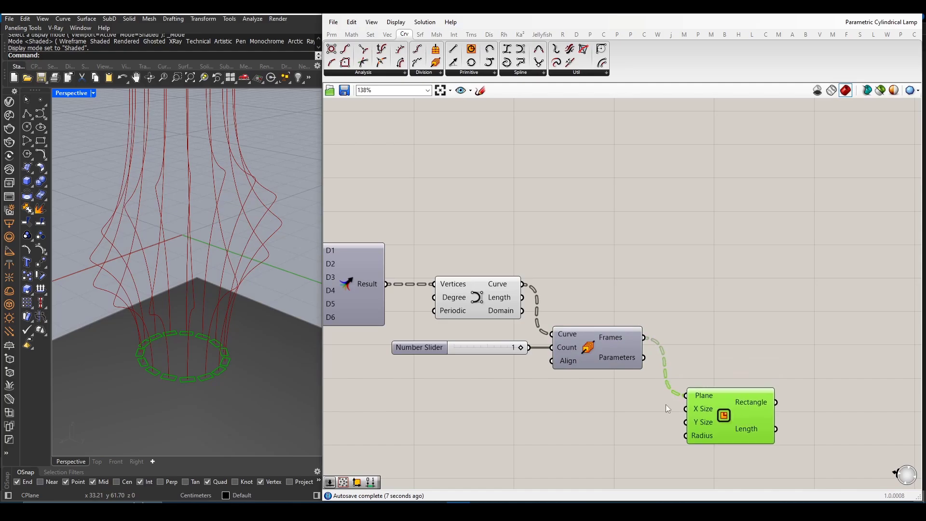
# - Turn on the preview of Perp Frames to compare the frames with the rectangles at the curves' lower ends
pyautogui.moveTo(202, 386); pyautogui.dragTo(217, 393, button='right')
pyautogui.scroll(2, 698, 435)
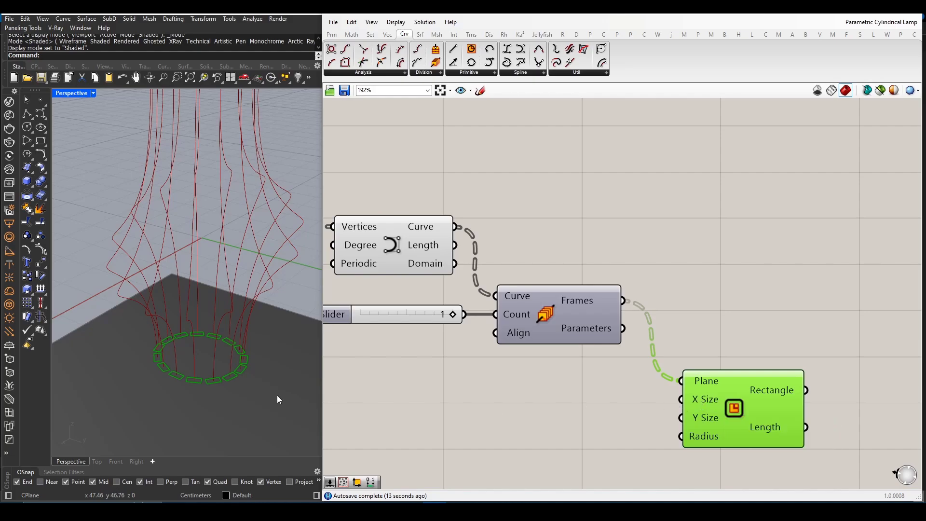
pyautogui.moveTo(277, 396); pyautogui.dragTo(264, 374, button='right')
pyautogui.scroll(5, 179, 380)
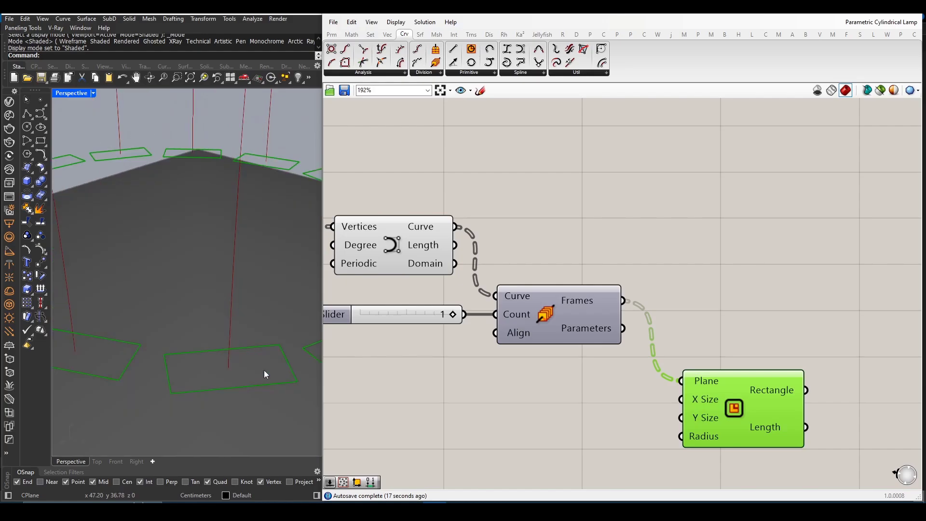
pyautogui.rightClick(545, 314)
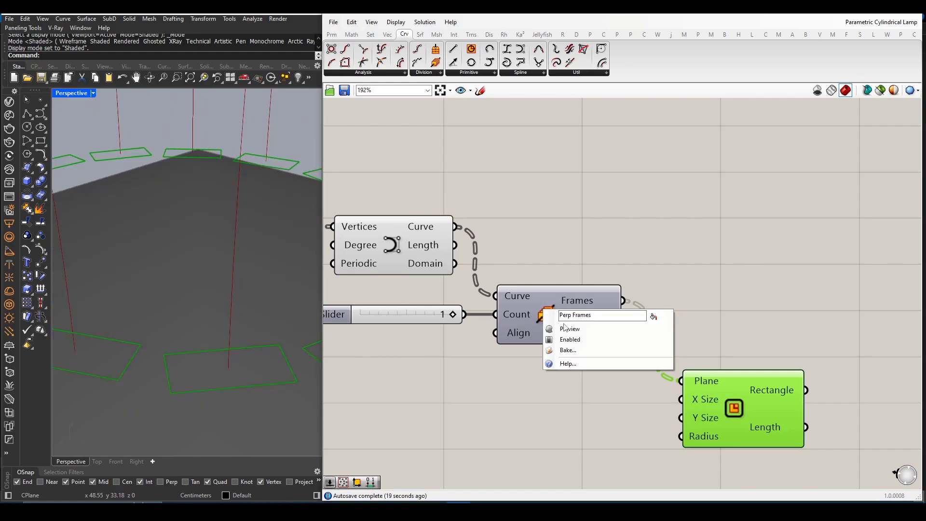
pyautogui.click(565, 328)
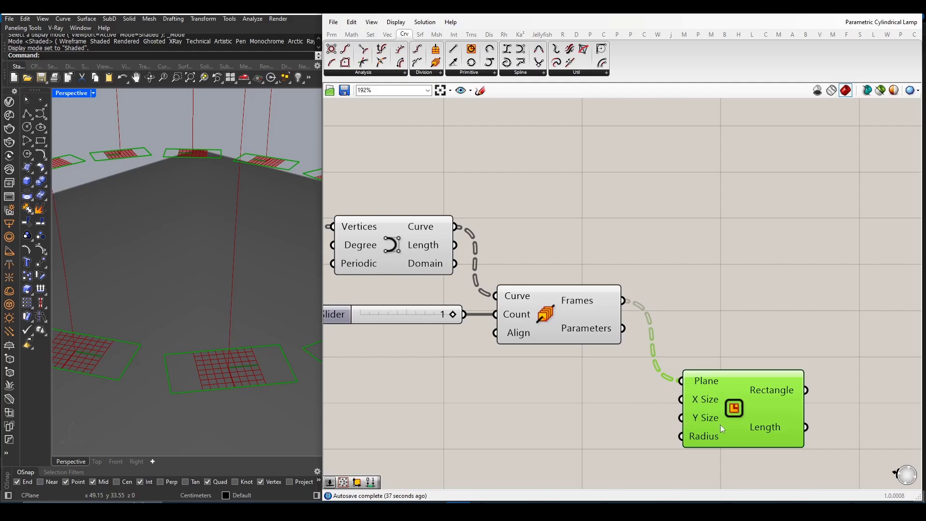
# - Add a Construct Domain component feeding the Rectangle's X Size, and place a copy of it below feeding Y Size
pyautogui.scroll(-2, 565, 373)
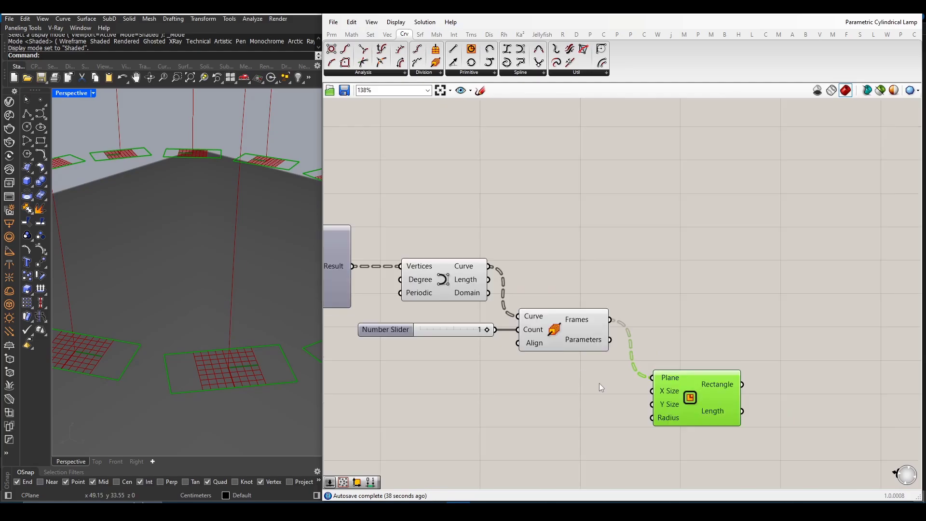
pyautogui.click(352, 34)
pyautogui.moveTo(331, 48); pyautogui.dragTo(652, 391)
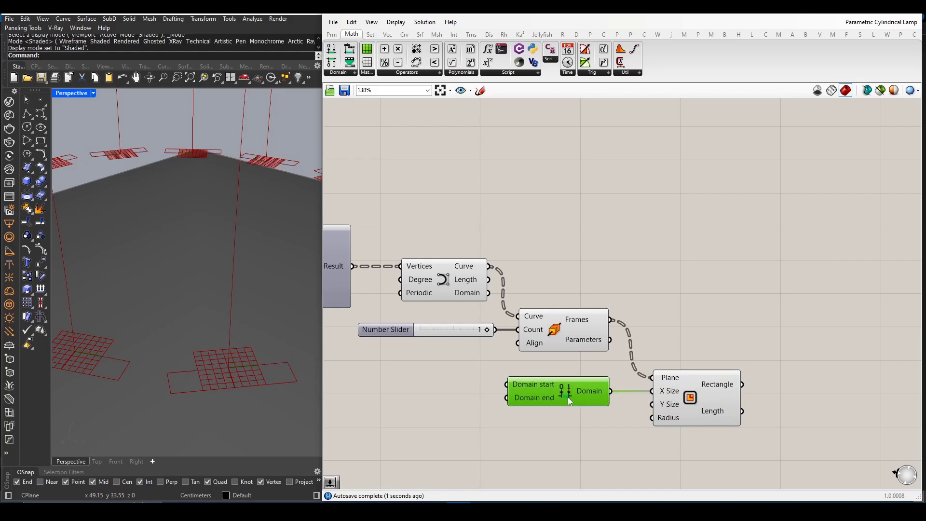
pyautogui.scroll(1, 568, 398)
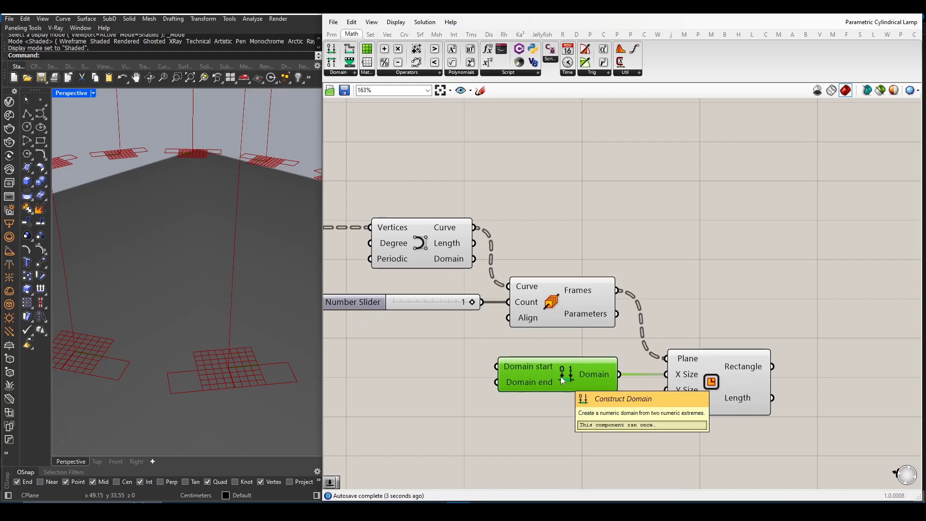
pyautogui.keyDown('alt'); pyautogui.moveTo(561, 376); pyautogui.dragTo(562, 426); pyautogui.keyUp('alt')
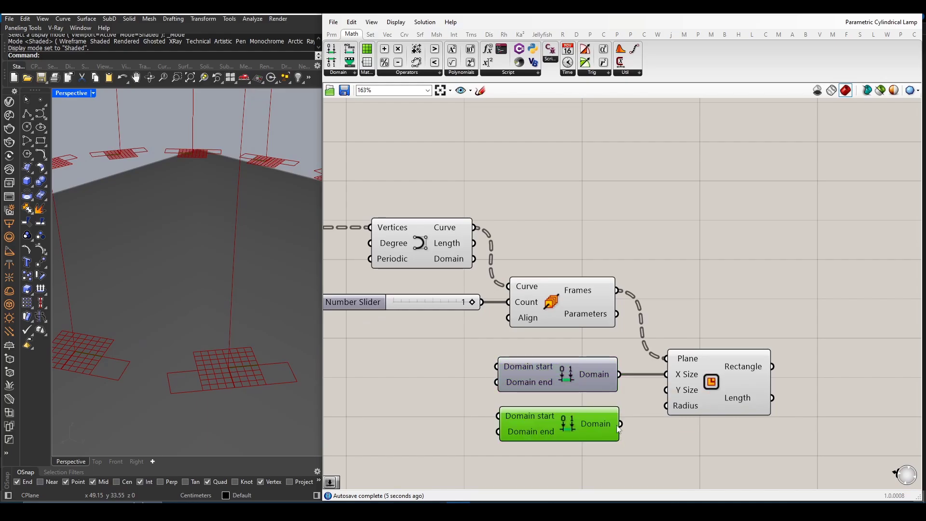
pyautogui.moveTo(622, 424); pyautogui.dragTo(667, 390)
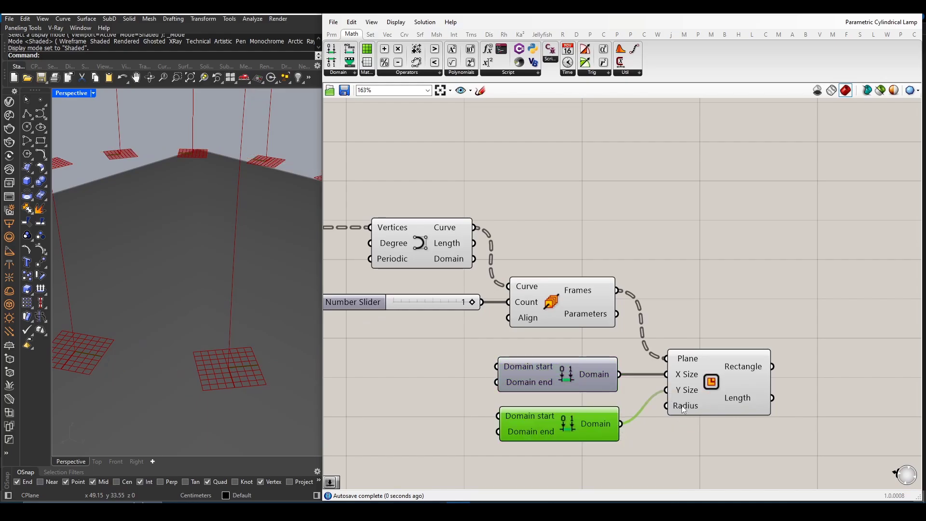
# - Add a number slider with the value 11.00, clear its custom name and place it beside the upper Construct Domain
pyautogui.scroll(-2, 674, 435)
pyautogui.moveTo(675, 435); pyautogui.dragTo(745, 441, button='right')
pyautogui.scroll(1, 650, 378)
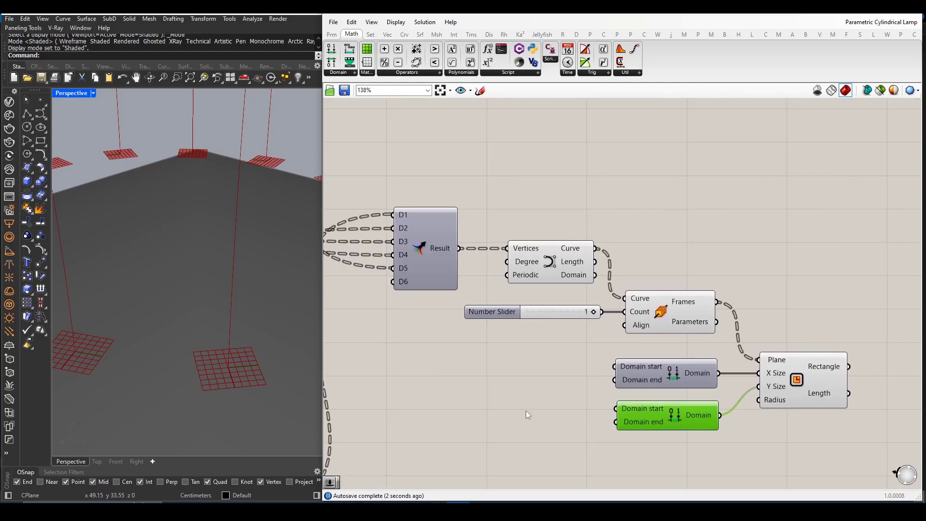
pyautogui.doubleClick(512, 399)
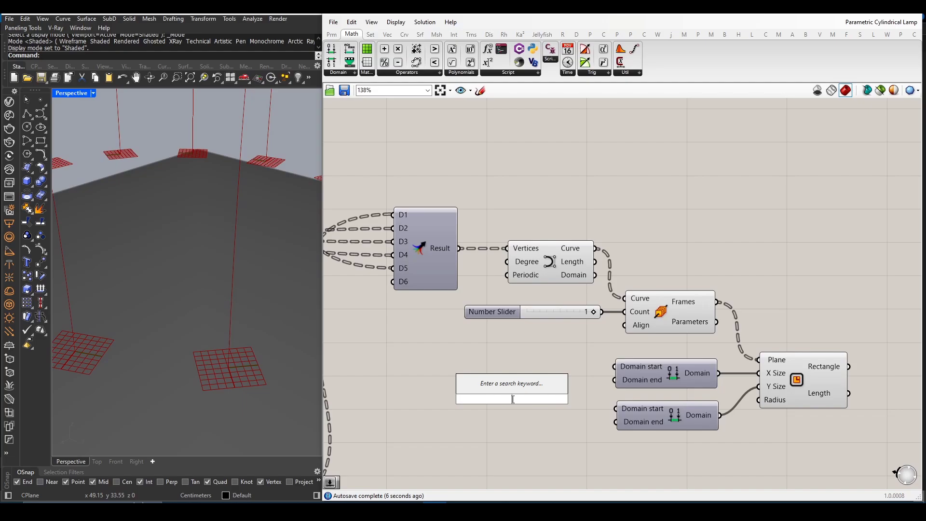
pyautogui.write('11')
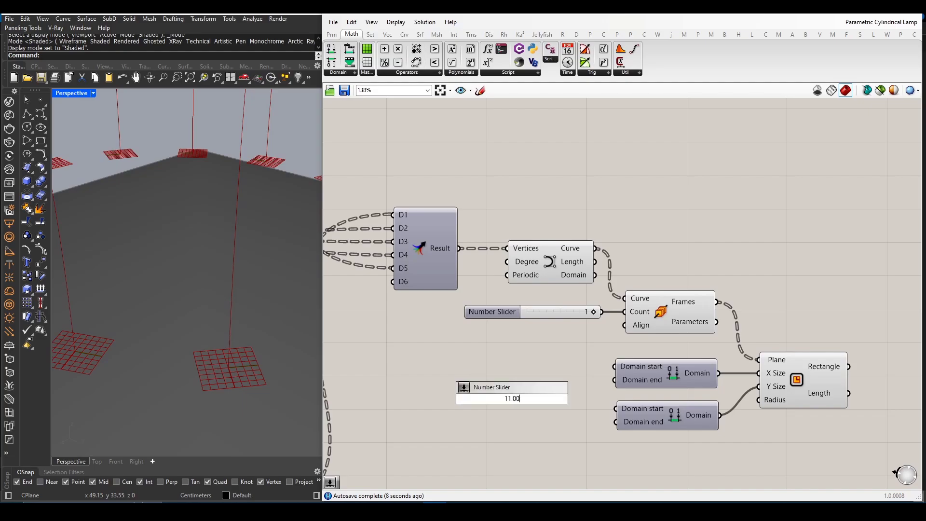
pyautogui.press('Return')
pyautogui.rightClick(491, 402)
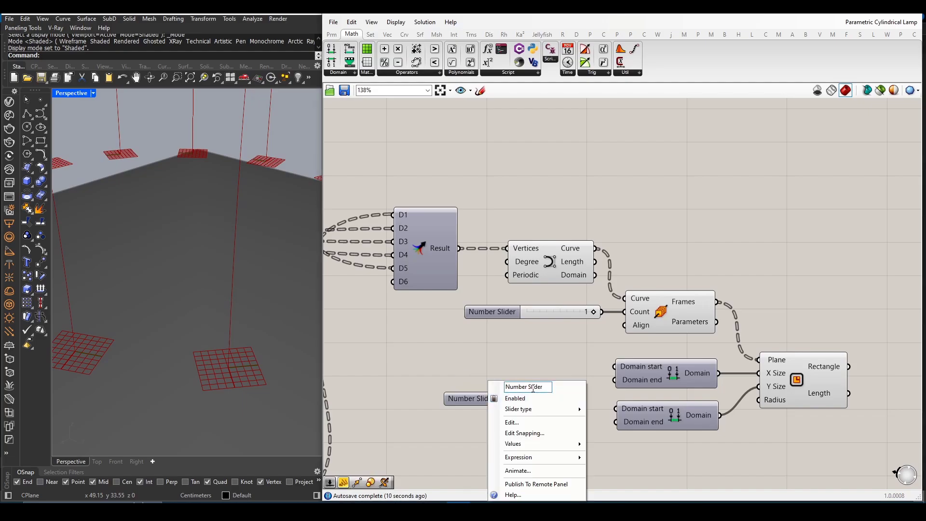
pyautogui.moveTo(544, 389); pyautogui.dragTo(461, 373)
pyautogui.write('Slider')
pyautogui.press('Return')
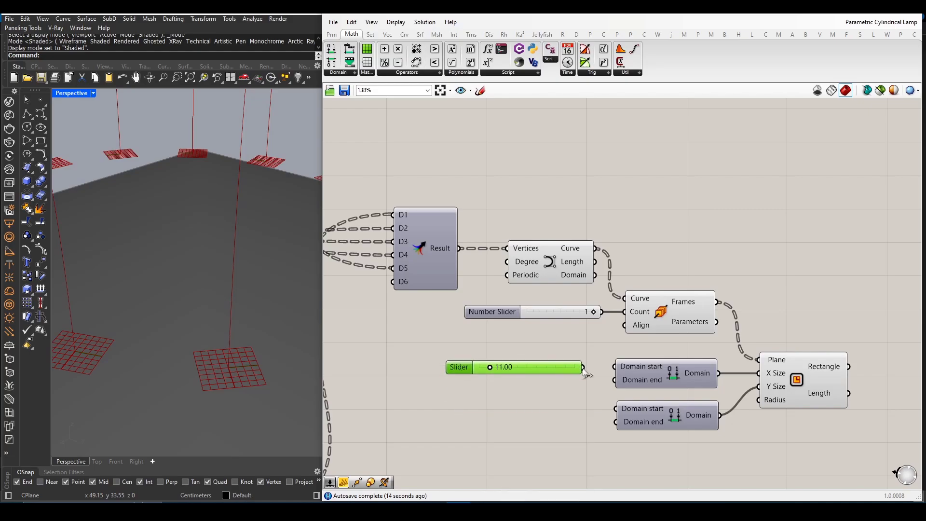
# - Connect the new slider to Domain start of the X Size domain and set its value to 1.00
pyautogui.moveTo(584, 368); pyautogui.dragTo(615, 367)
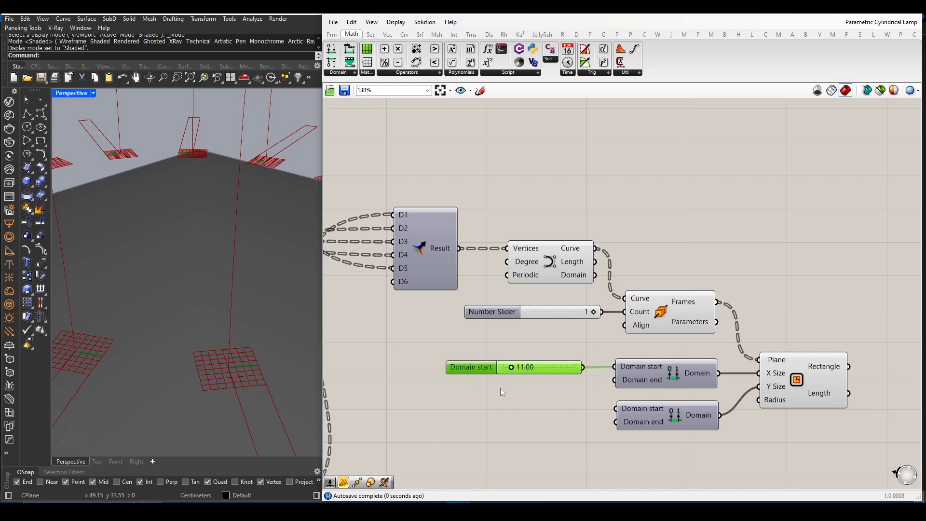
pyautogui.scroll(2, 492, 369)
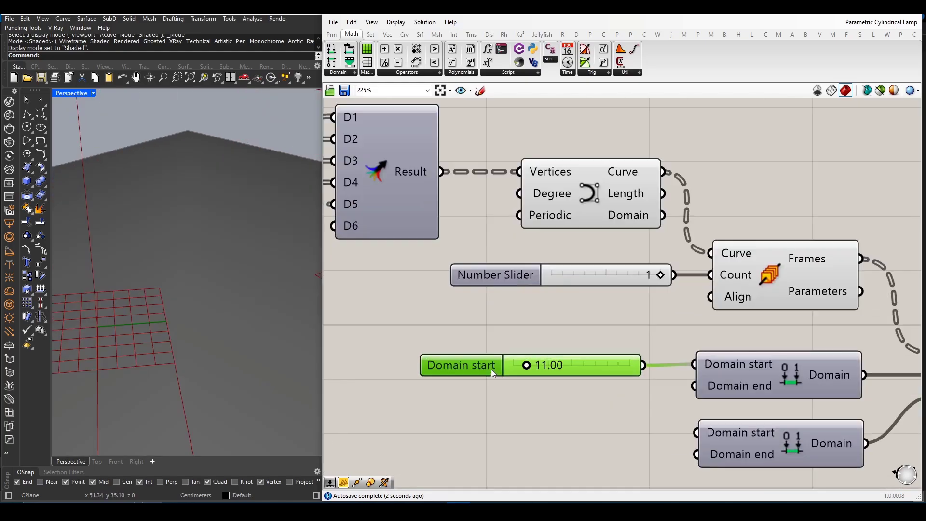
pyautogui.moveTo(527, 367); pyautogui.dragTo(517, 371)
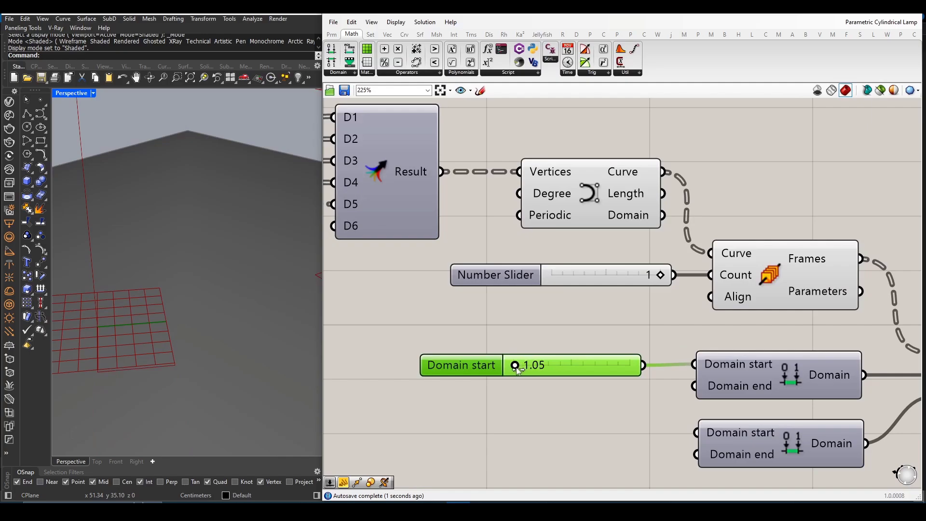
pyautogui.doubleClick(559, 360)
pyautogui.write('1')
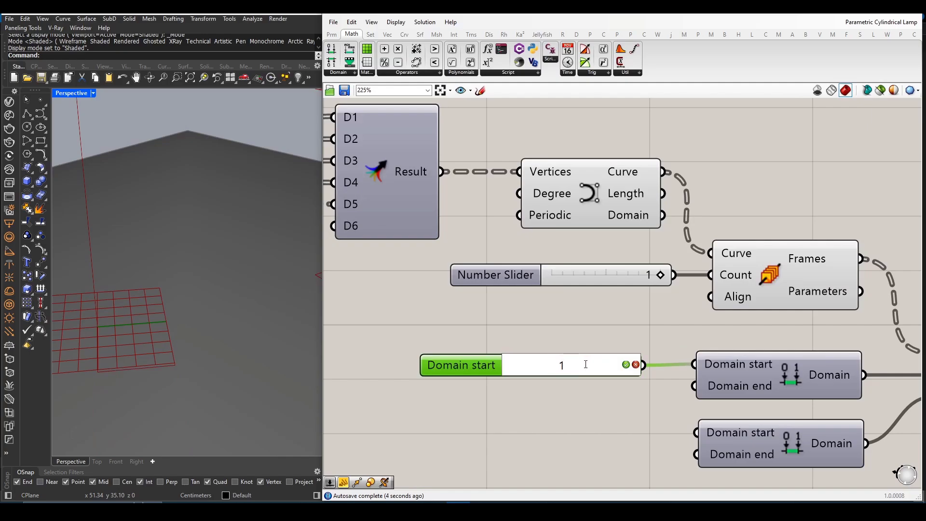
pyautogui.click(625, 364)
# - Turn off the preview of the Perp Frames component
pyautogui.scroll(-7, 227, 355)
pyautogui.moveTo(228, 356); pyautogui.dragTo(204, 360, button='right')
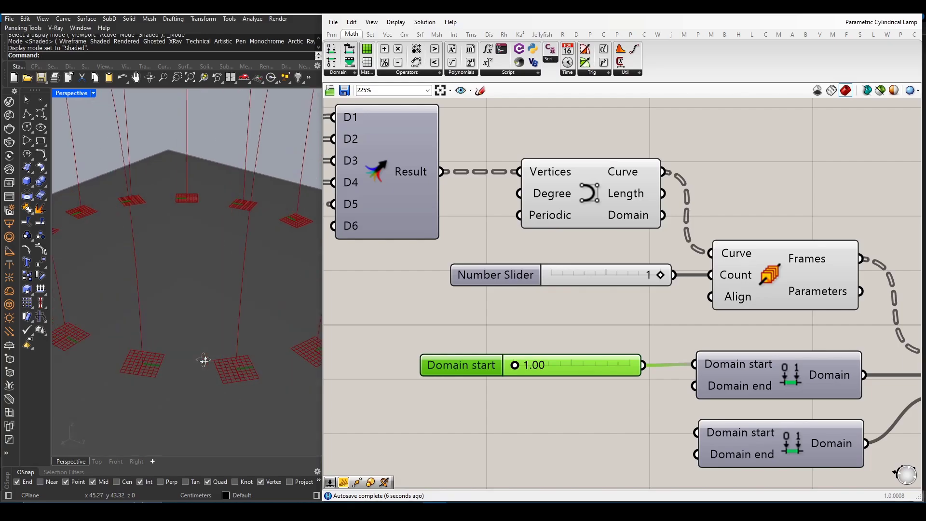
pyautogui.scroll(-3, 295, 386)
pyautogui.moveTo(816, 311); pyautogui.dragTo(758, 201)
pyautogui.middleClick(759, 202)
pyautogui.click(791, 170)
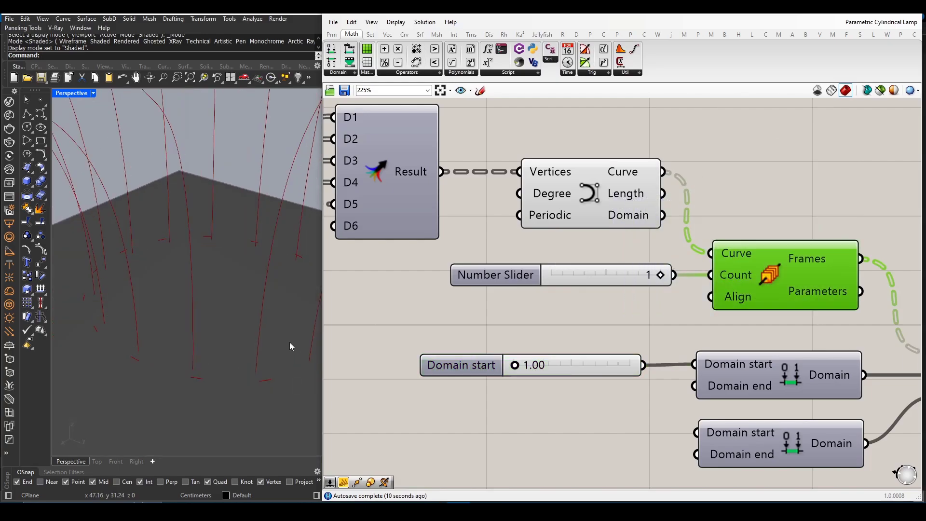
# - Connect the same slider to Domain end of the X Size domain and align it with that component
pyautogui.scroll(-1, 413, 344)
pyautogui.scroll(1, 530, 371)
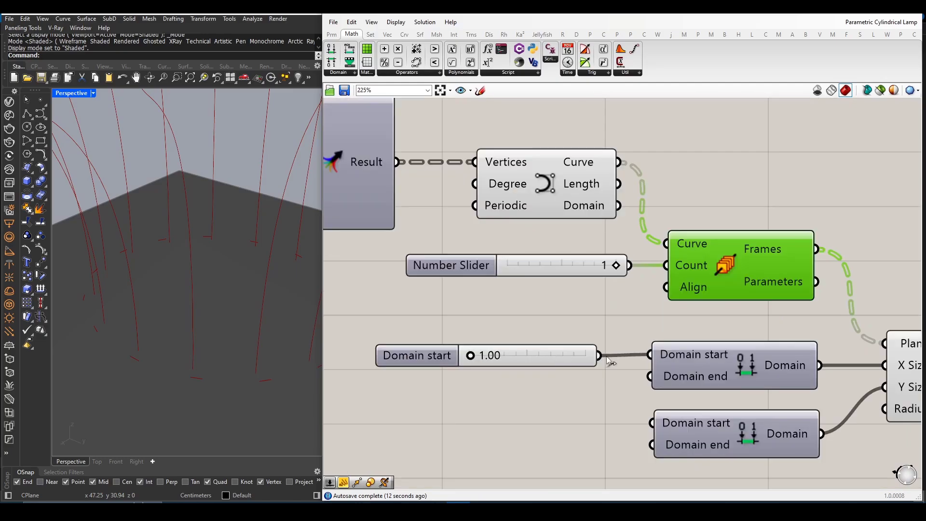
pyautogui.moveTo(600, 356); pyautogui.dragTo(650, 377)
pyautogui.scroll(-1, 535, 365)
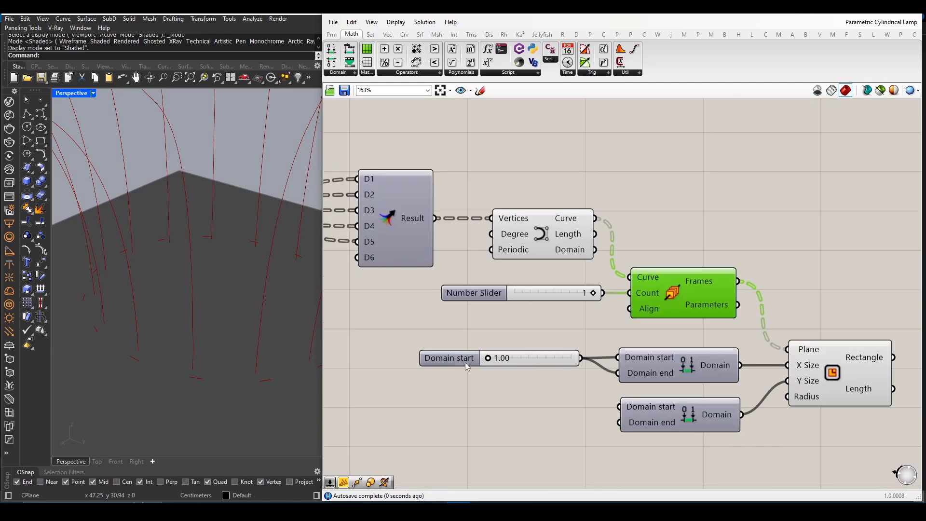
pyautogui.click(465, 363)
pyautogui.scroll(1, 618, 366)
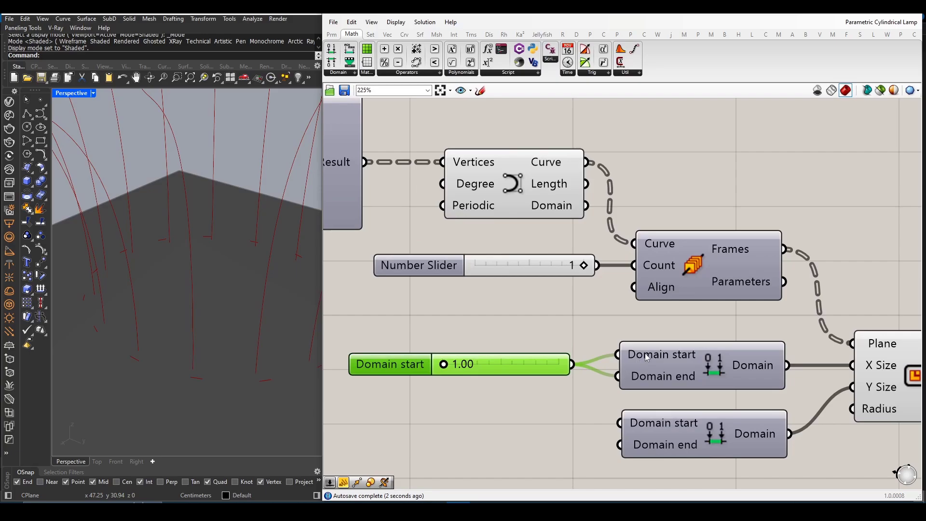
# - Add a negating expression to the Domain start input of the X Size domain
pyautogui.rightClick(647, 358)
pyautogui.moveTo(737, 416)
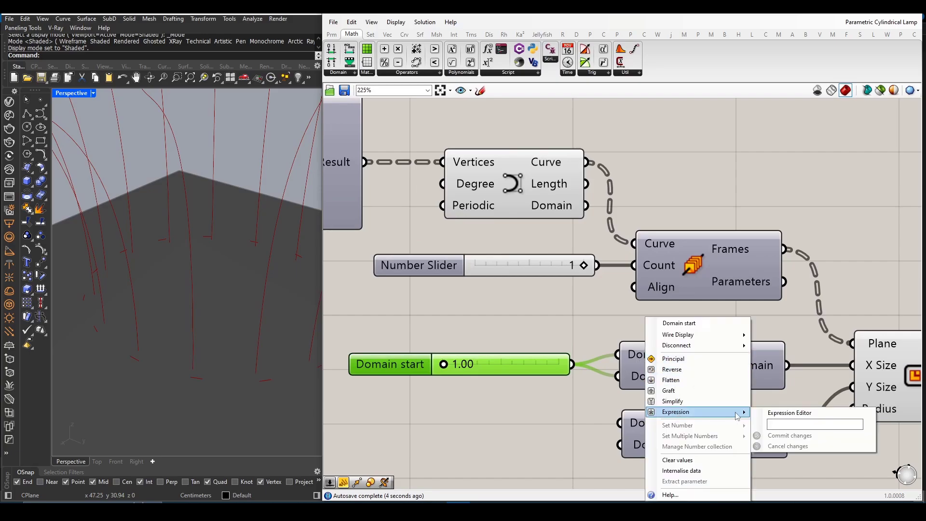
pyautogui.click(794, 425)
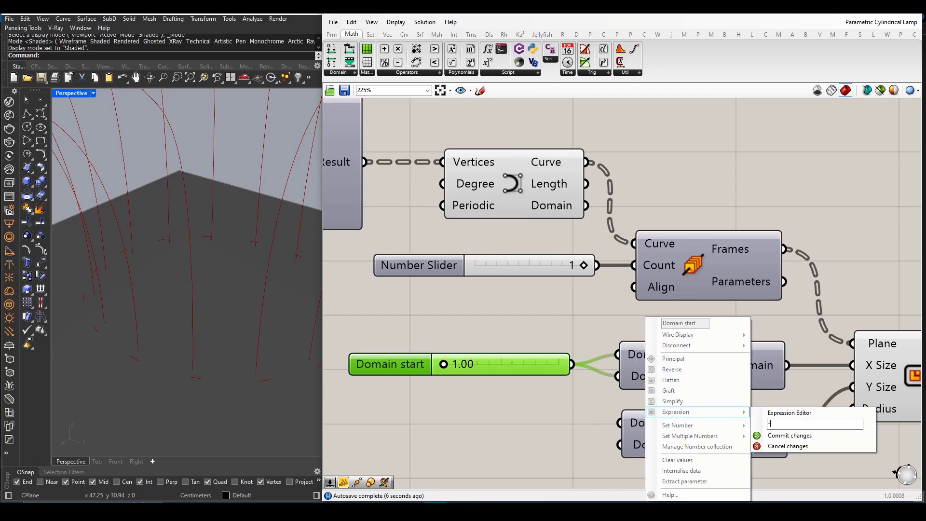
pyautogui.click(800, 436)
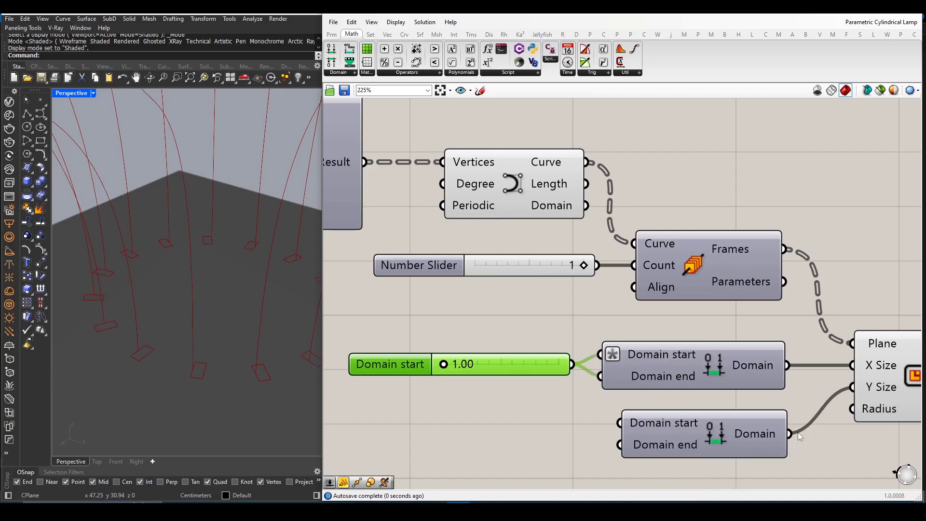
pyautogui.moveTo(198, 380); pyautogui.dragTo(265, 378, button='right')
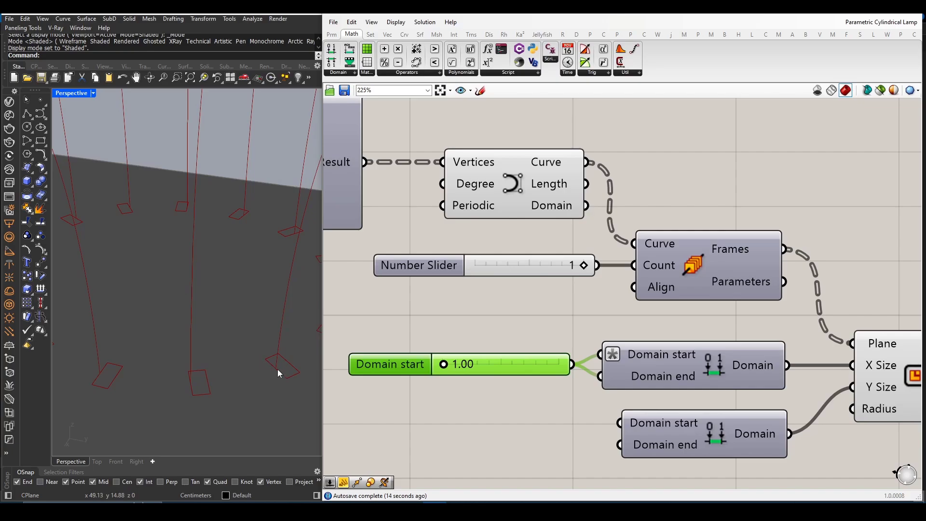
# - Paste a copy of the 1.00 slider and connect it to both Domain start and Domain end of the Y Size domain
pyautogui.scroll(-2, 442, 349)
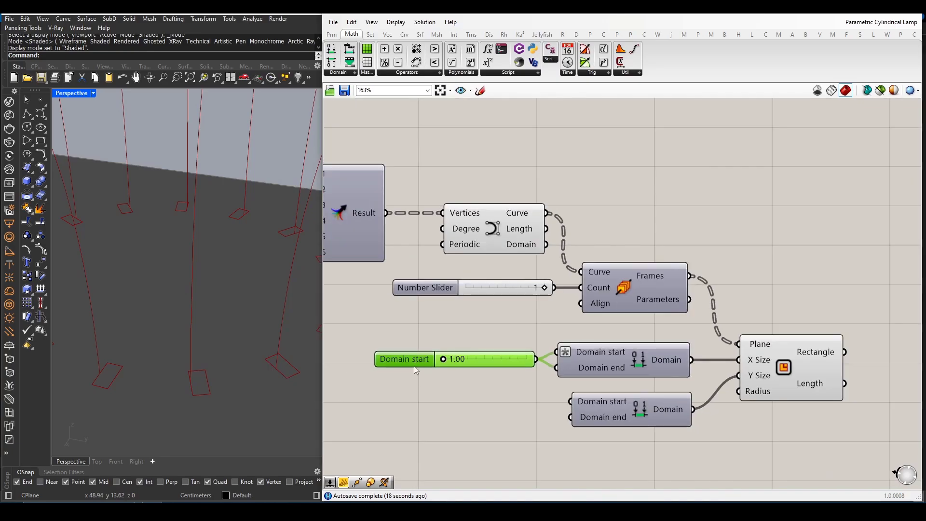
pyautogui.doubleClick(412, 414)
pyautogui.hotkey('ctrl', 'v')
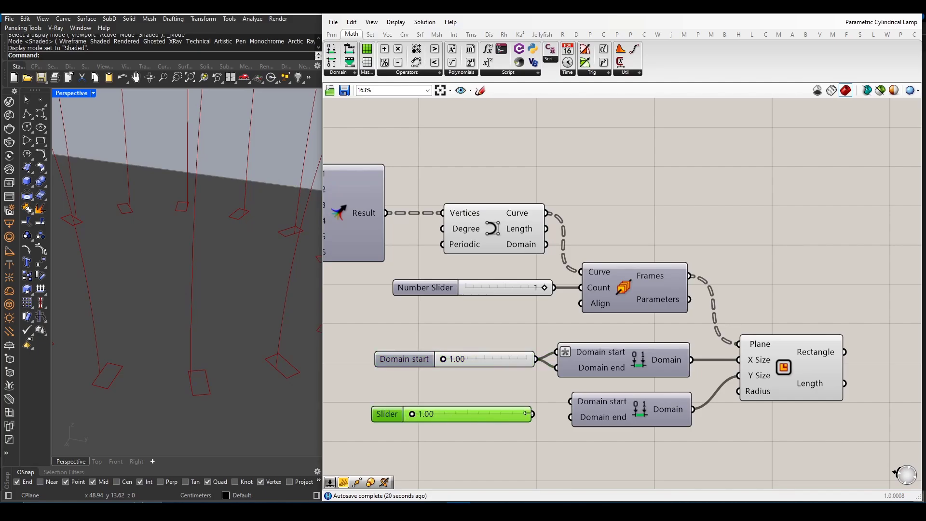
pyautogui.moveTo(533, 414); pyautogui.dragTo(571, 417)
# - Set the expression -x on the Domain start input of the Y Size domain
pyautogui.rightClick(602, 402)
pyautogui.moveTo(697, 413)
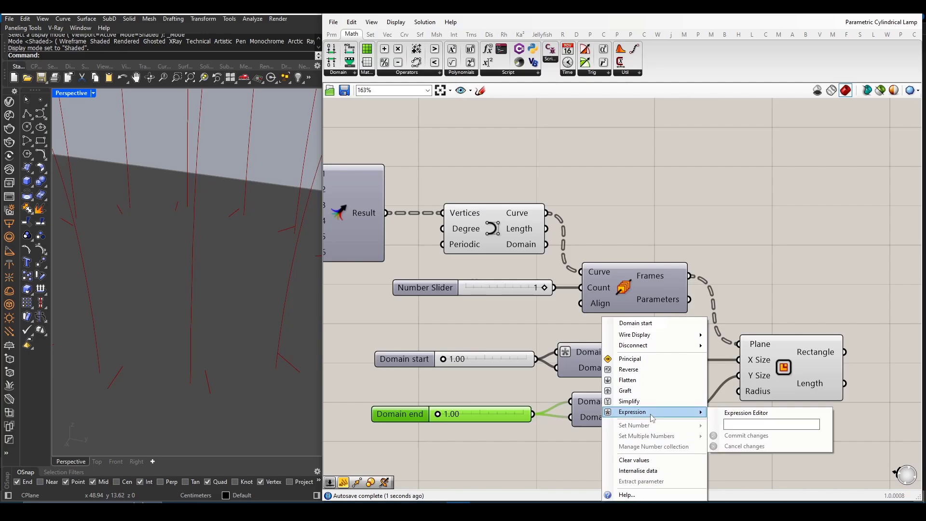
pyautogui.click(746, 422)
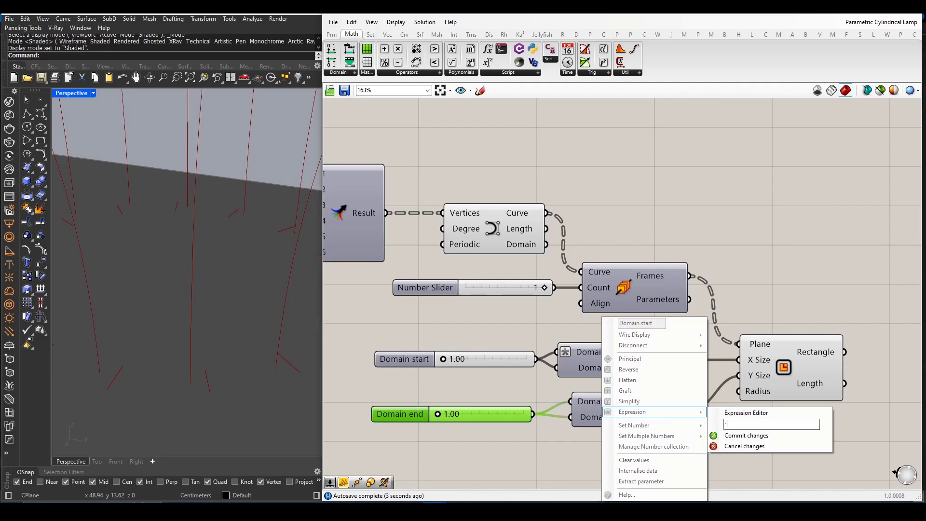
pyautogui.write('-x')
pyautogui.click(749, 436)
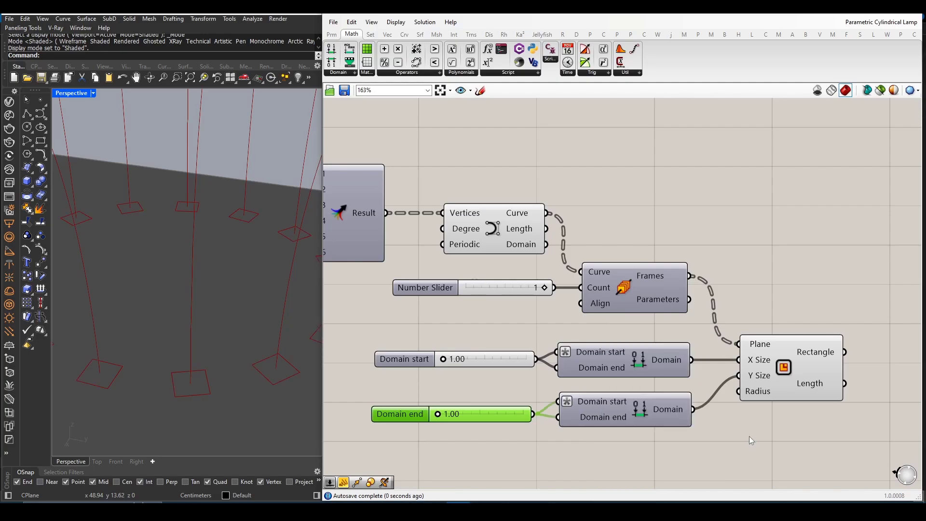
# - Align the copied slider with the Y Size domain component
pyautogui.scroll(-1, 490, 414)
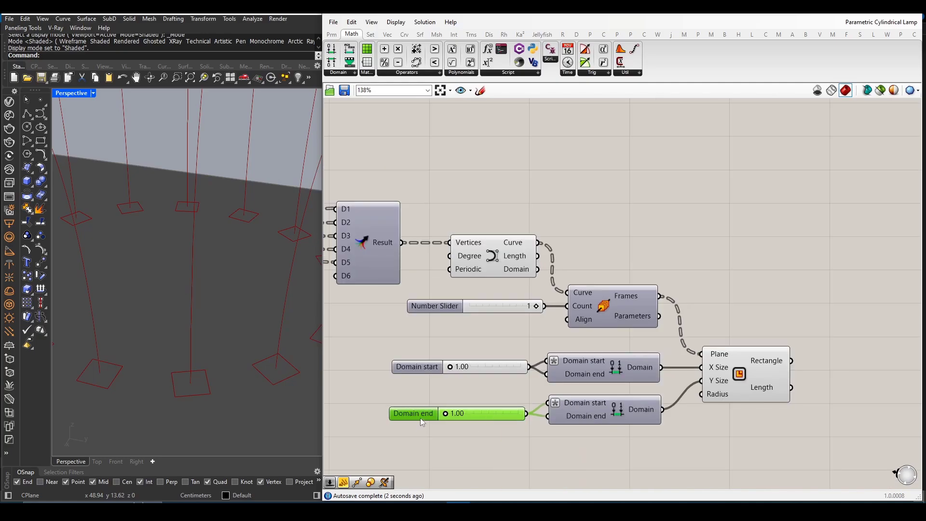
pyautogui.moveTo(420, 418); pyautogui.dragTo(421, 415)
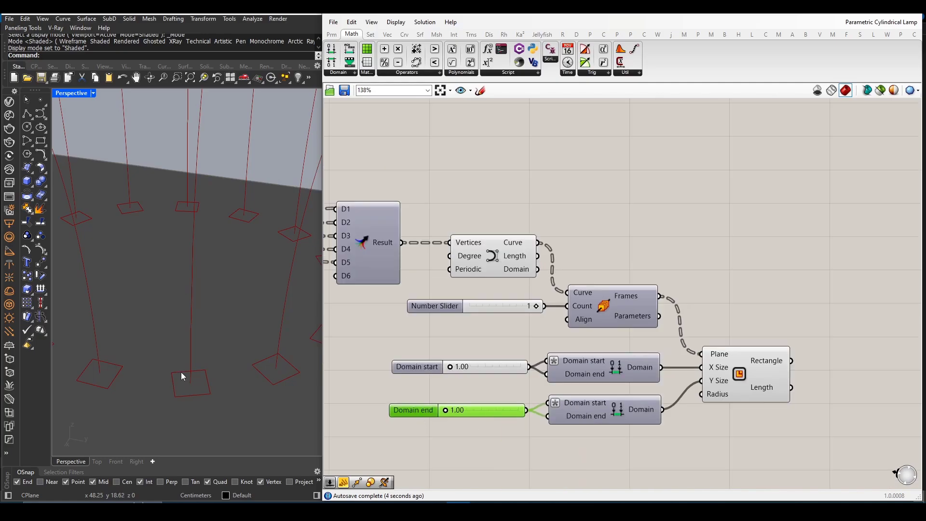
pyautogui.scroll(-5, 183, 375)
pyautogui.scroll(2, 446, 414)
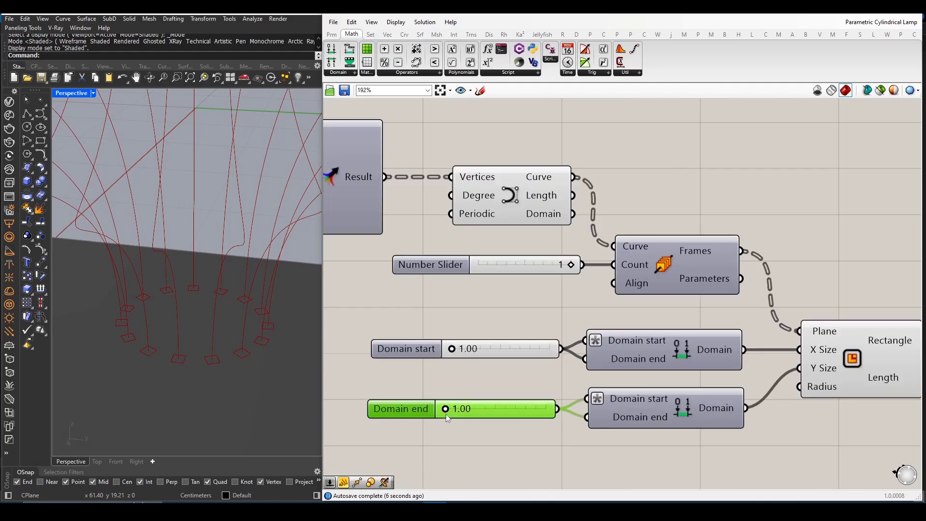
# - Set the slider feeding the Y Size domain to 0.78 and check the rectangle profiles on the curves
pyautogui.moveTo(446, 413); pyautogui.dragTo(447, 379)
pyautogui.scroll(2, 448, 412)
pyautogui.scroll(-3, 480, 377)
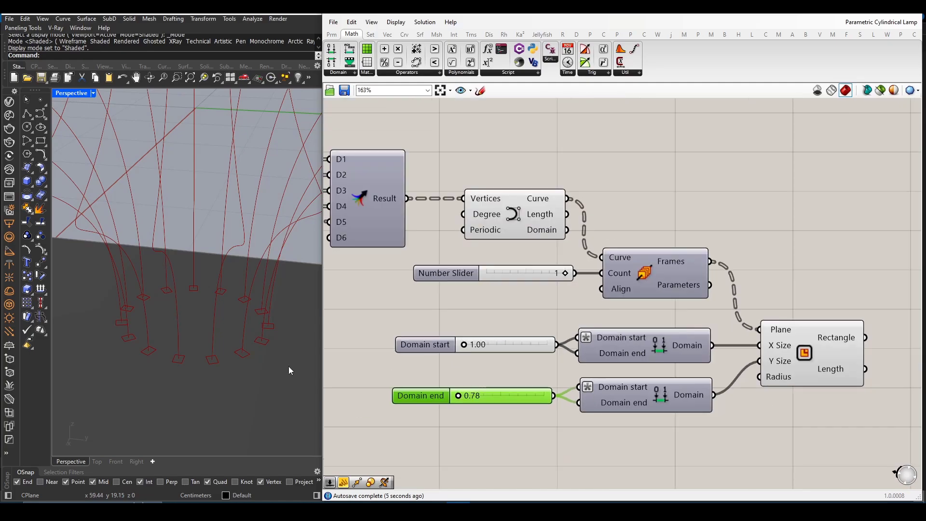
pyautogui.scroll(-5, 289, 366)
pyautogui.moveTo(243, 353); pyautogui.dragTo(227, 345, button='right')
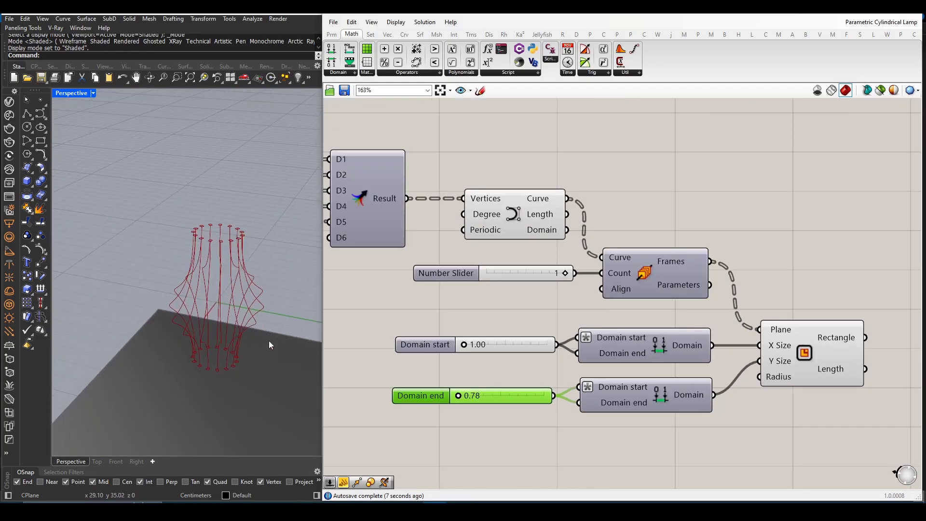
pyautogui.moveTo(233, 300); pyautogui.dragTo(241, 337, button='right')
pyautogui.scroll(5, 242, 337)
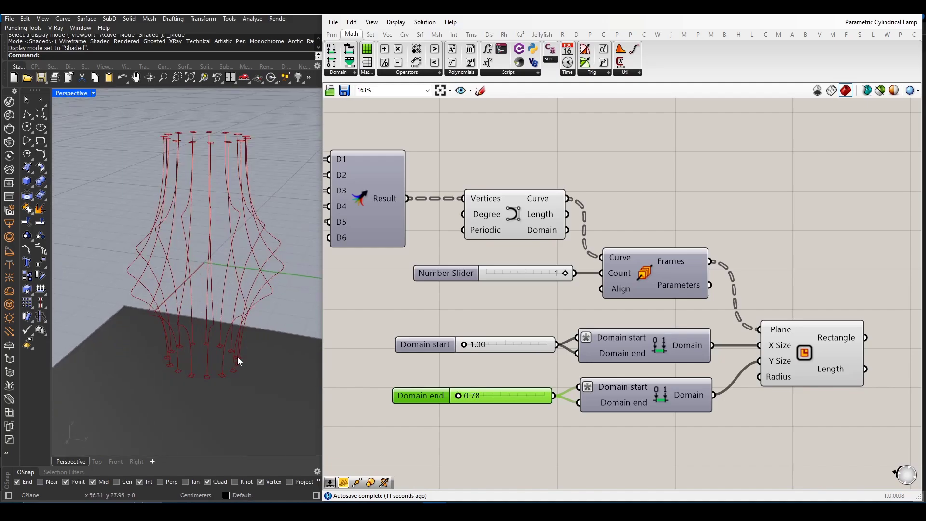
pyautogui.click(804, 362)
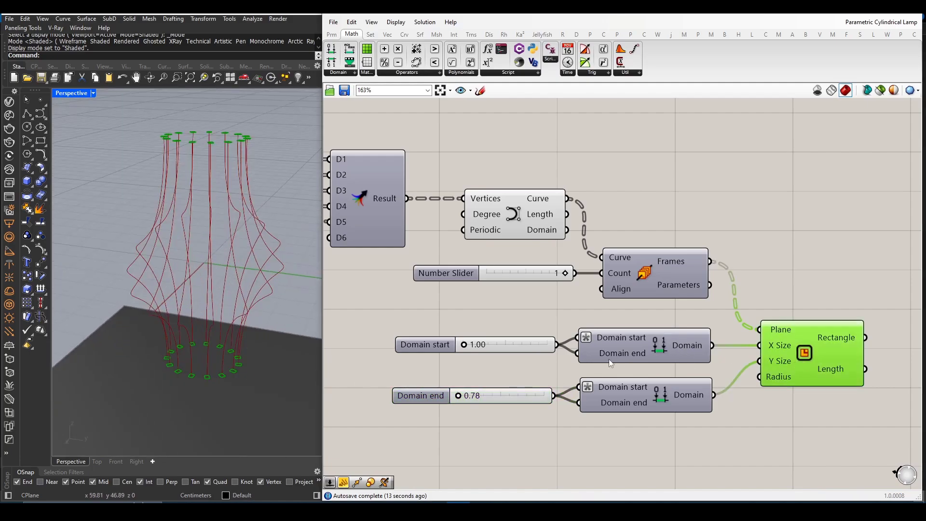
# - Add a Sweep1 component beyond the Rectangle component on the canvas
pyautogui.scroll(-4, 515, 352)
pyautogui.scroll(2, 734, 331)
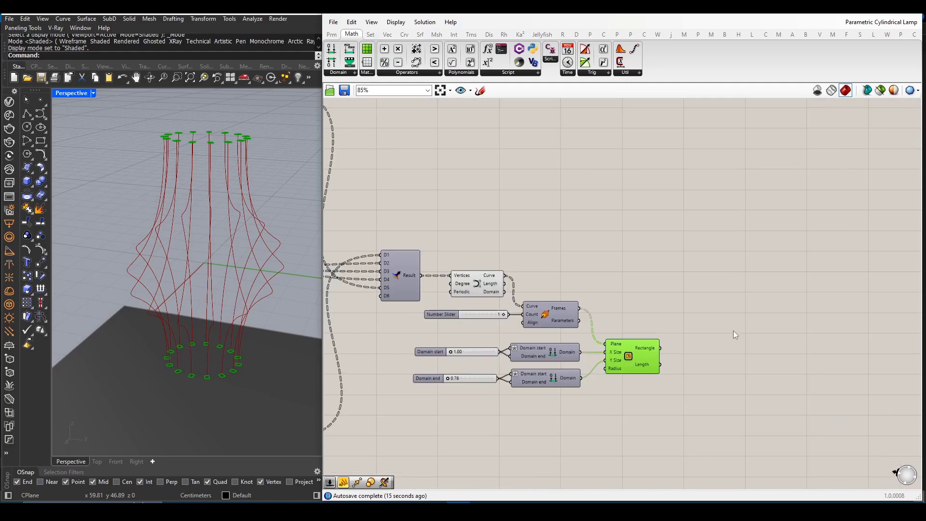
pyautogui.doubleClick(706, 343)
pyautogui.write('swee')
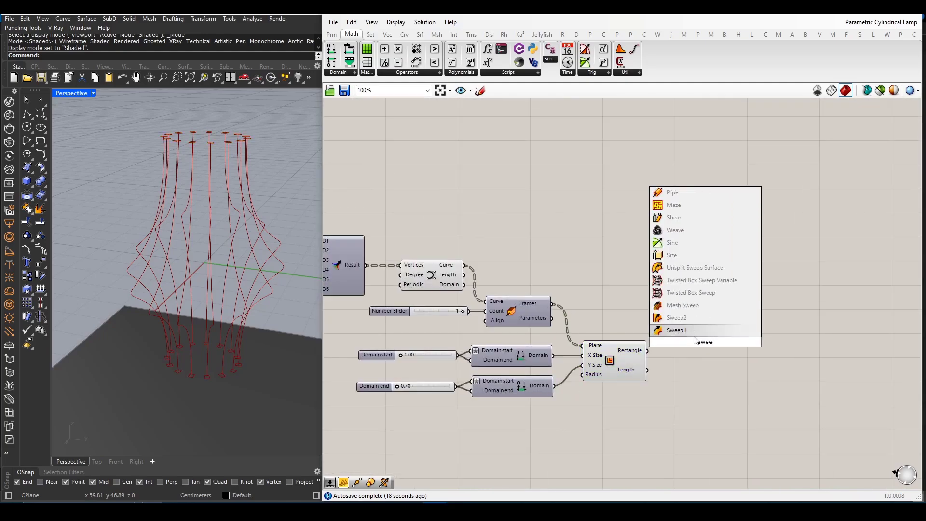
pyautogui.press('Return')
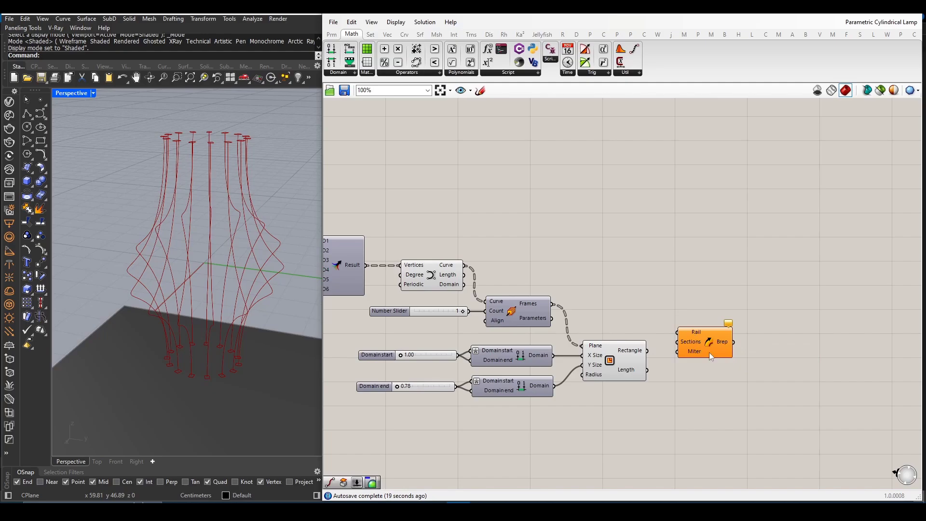
pyautogui.moveTo(709, 348); pyautogui.dragTo(728, 308)
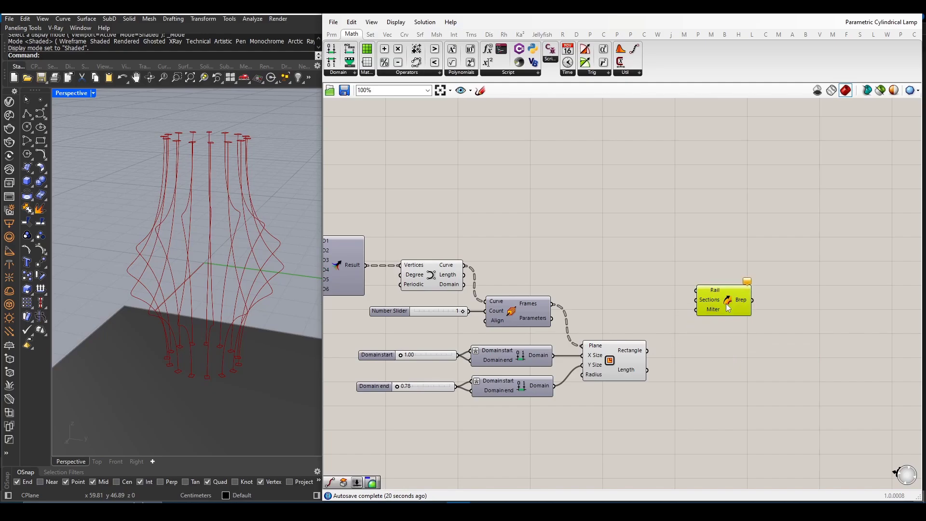
# - Connect the NURBS Curve output to the Sweep1 Rail input and the Rectangle output to its Sections input
pyautogui.click(421, 278)
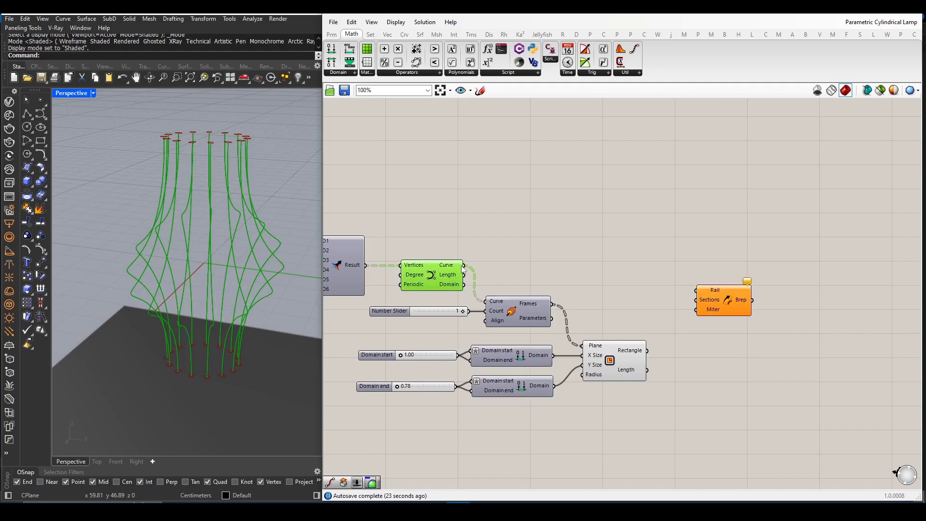
pyautogui.moveTo(465, 267); pyautogui.dragTo(797, 280)
pyautogui.click(729, 302)
pyautogui.click(670, 359)
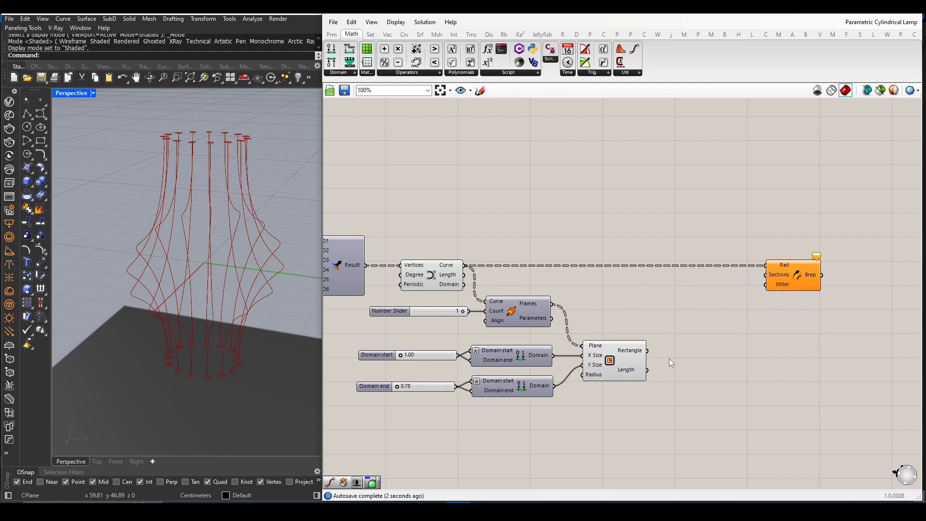
pyautogui.moveTo(647, 351); pyautogui.dragTo(764, 280)
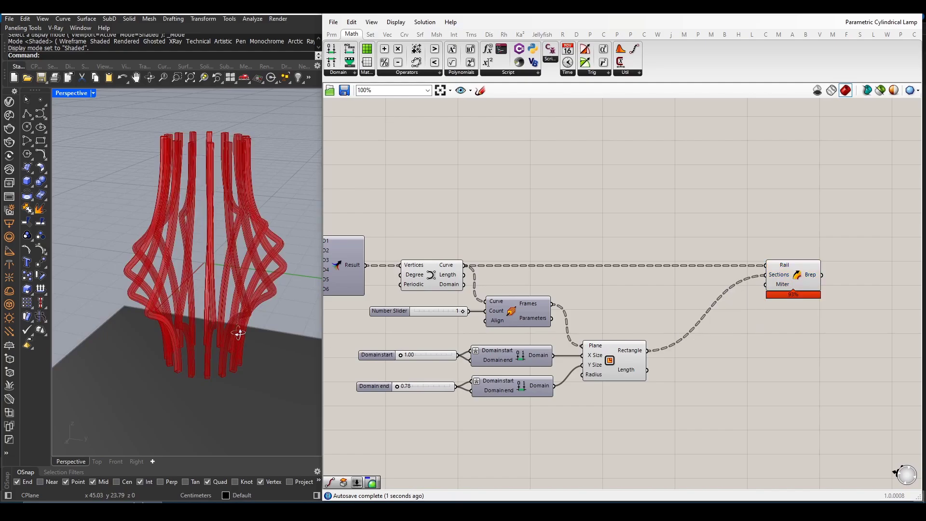
# - Turn off the preview of the components from the point merge through the Rectangle, leaving the sweep visible
pyautogui.scroll(-4, 734, 370)
pyautogui.moveTo(693, 434); pyautogui.dragTo(607, 320)
pyautogui.middleClick(607, 321)
pyautogui.click(642, 294)
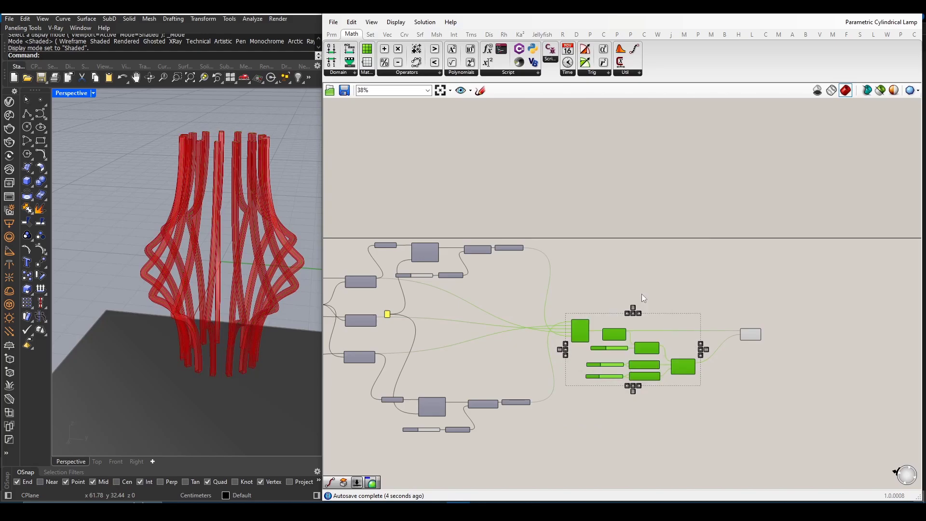
pyautogui.click(696, 397)
pyautogui.scroll(8, 203, 183)
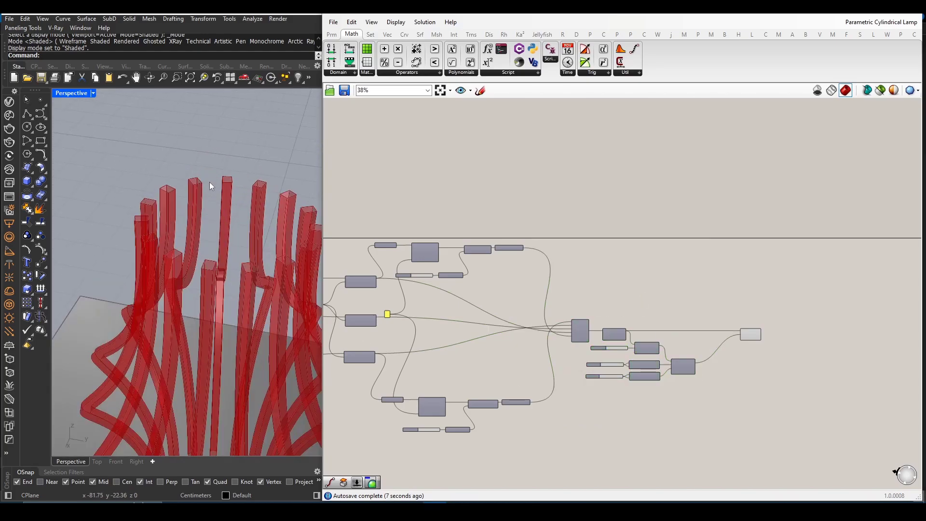
pyautogui.scroll(-5, 234, 289)
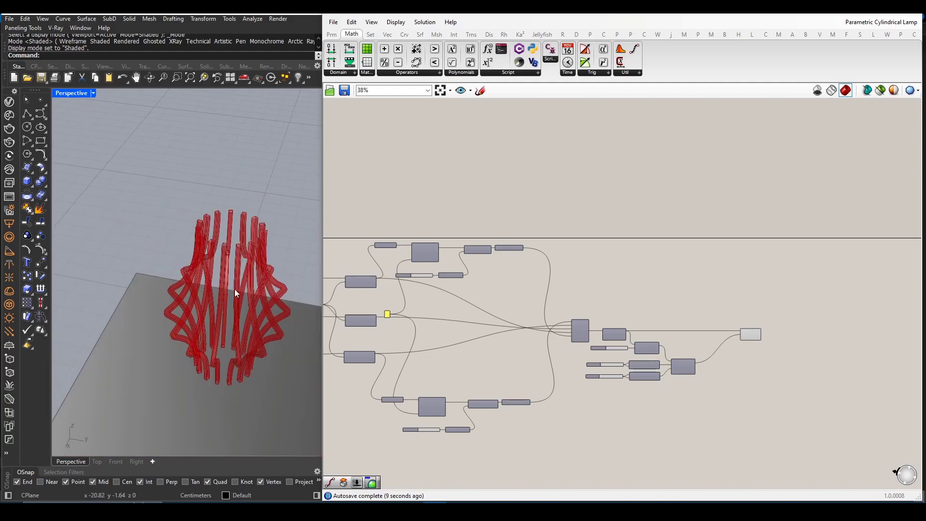
pyautogui.moveTo(235, 288)
pyautogui.mouseDown(button='right')
pyautogui.moveTo(241, 265)
pyautogui.moveTo(233, 285)
pyautogui.mouseUp(button='right')
pyautogui.scroll(-3, 495, 338)
# - Add a Cap Holes component and connect the Sweep1 Brep output to its Brep input
pyautogui.scroll(5, 706, 330)
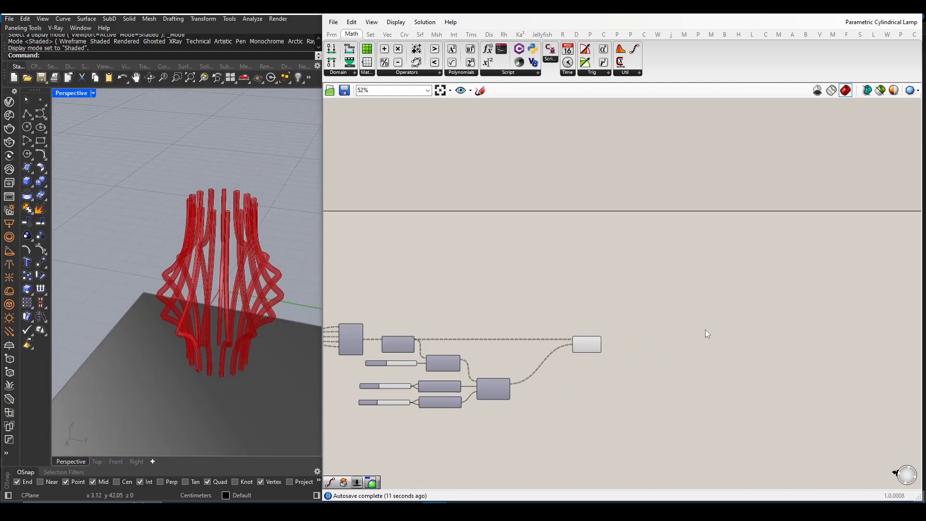
pyautogui.scroll(3, 676, 338)
pyautogui.click(478, 350)
pyautogui.click(586, 380)
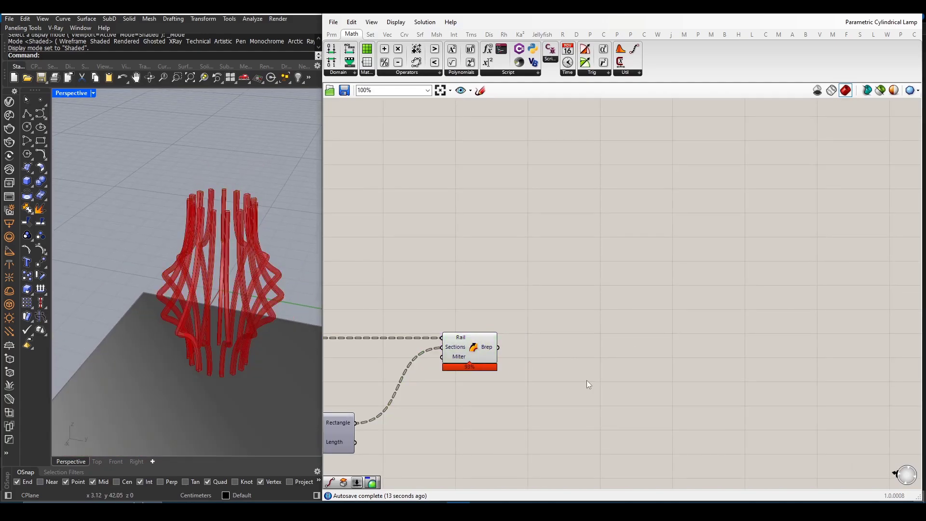
pyautogui.doubleClick(587, 381)
pyautogui.write('cap')
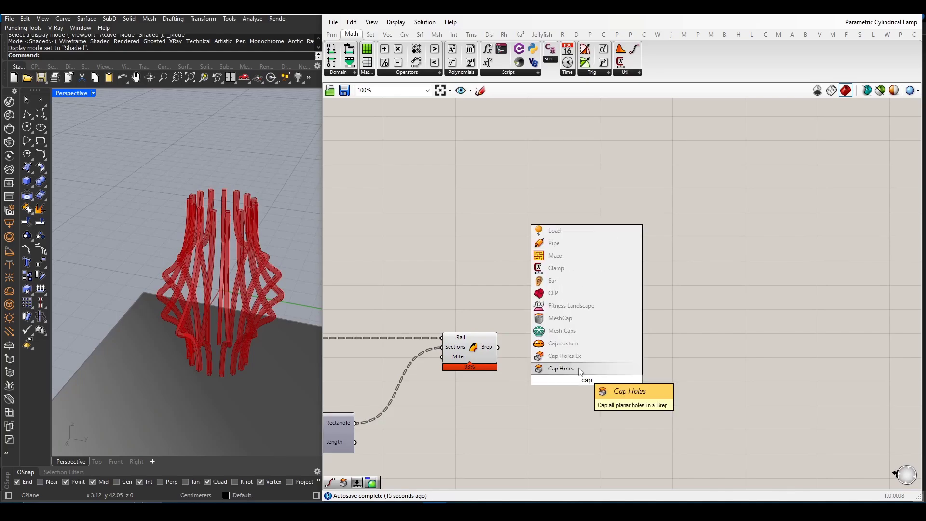
pyautogui.click(579, 370)
pyautogui.moveTo(507, 353); pyautogui.dragTo(529, 352)
# - Turn off the preview of the Sweep1 component
pyautogui.moveTo(487, 420); pyautogui.dragTo(398, 307)
pyautogui.middleClick(432, 308)
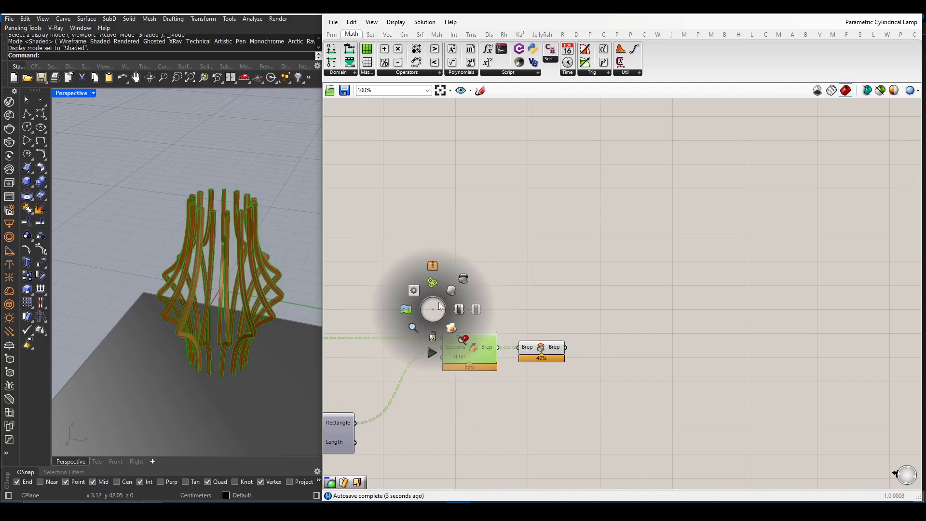
pyautogui.click(459, 279)
pyautogui.click(452, 259)
# - Add a Custom Preview component and connect the Cap Holes Brep output to its Geometry input
pyautogui.scroll(-3, 499, 317)
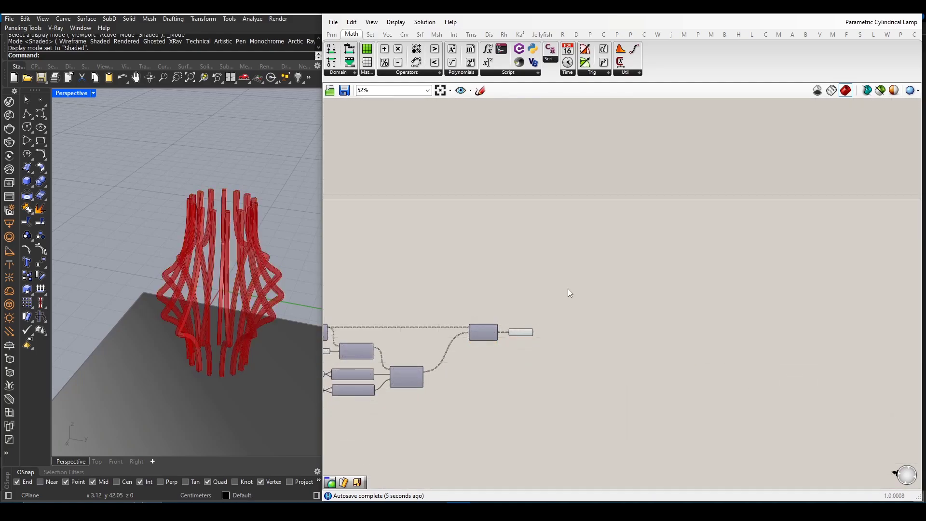
pyautogui.click(488, 34)
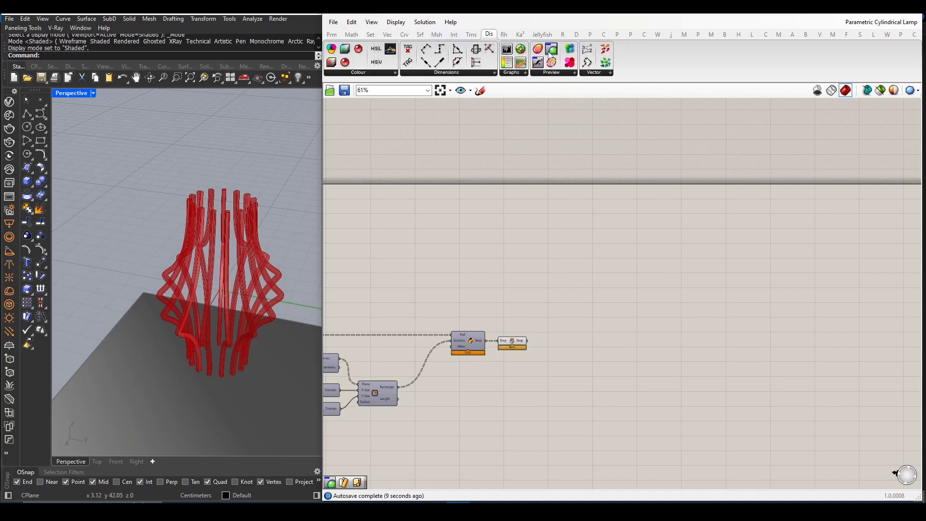
pyautogui.moveTo(539, 61); pyautogui.dragTo(598, 341)
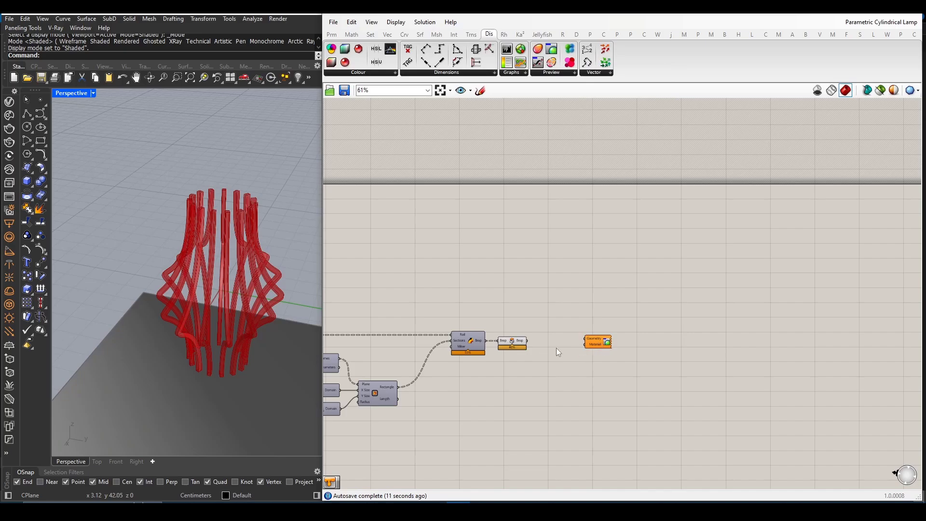
pyautogui.scroll(4, 557, 348)
pyautogui.click(573, 371)
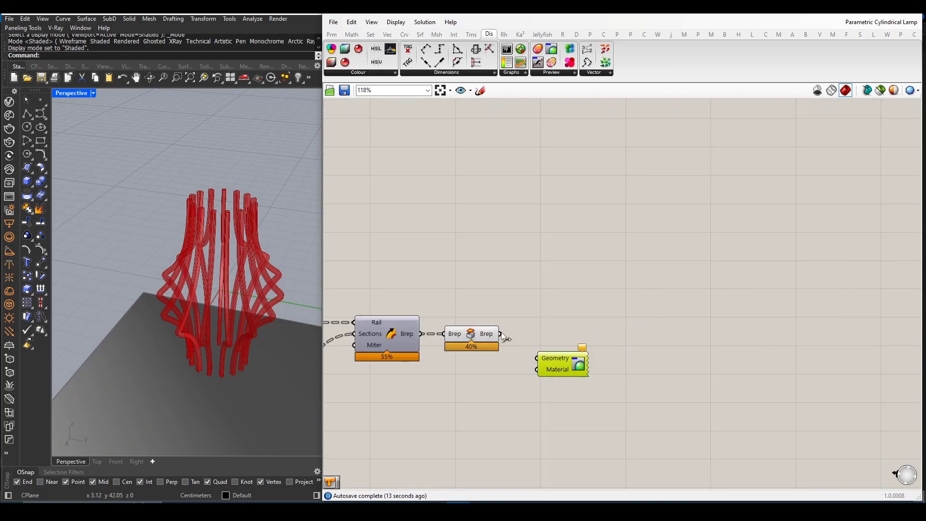
pyautogui.moveTo(538, 359); pyautogui.dragTo(538, 358)
# - Turn off the preview of the Cap Holes component so only the Custom Preview displays the lamp
pyautogui.moveTo(503, 383); pyautogui.dragTo(385, 285)
pyautogui.middleClick(456, 302)
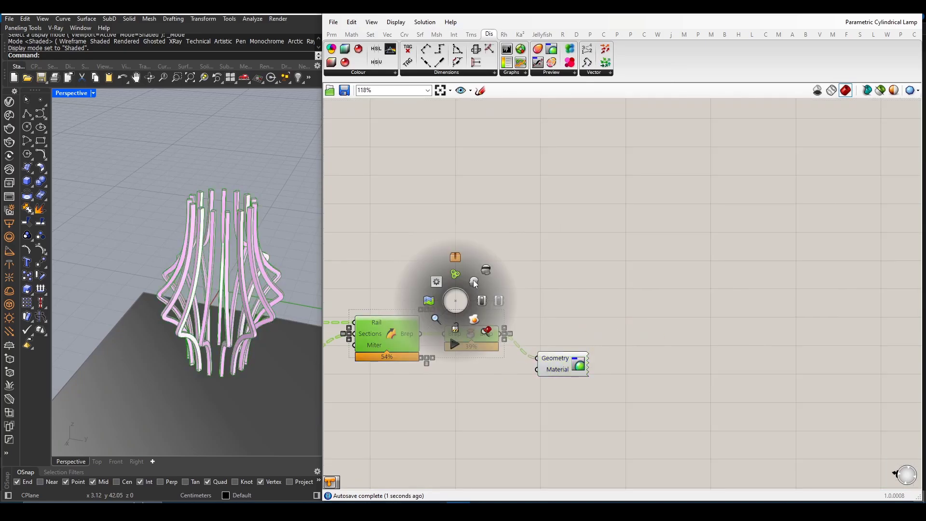
pyautogui.click(481, 271)
# - Add a Colour Swatch and connect it to the Material input of the Custom Preview
pyautogui.scroll(-1, 566, 326)
pyautogui.doubleClick(489, 410)
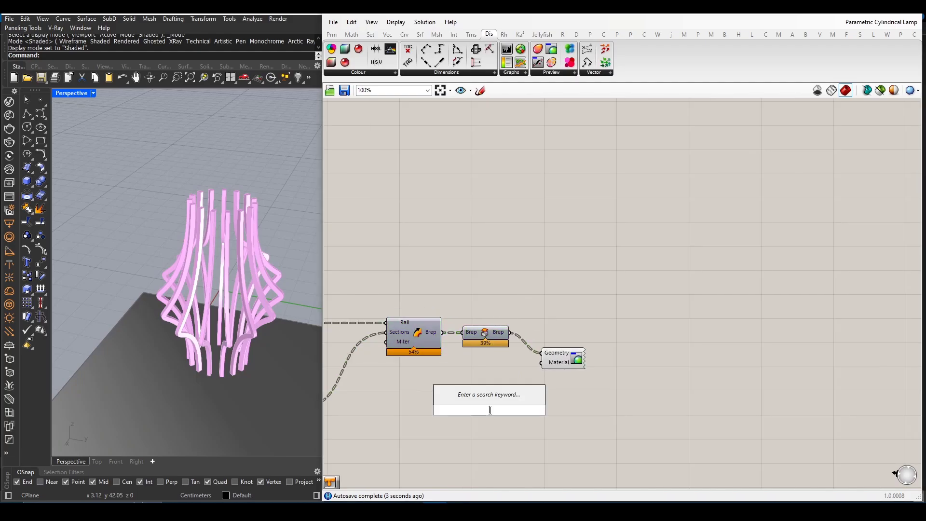
pyautogui.write('sw')
pyautogui.press('Up')
pyautogui.press('Up')
pyautogui.press('Up')
pyautogui.press('Up')
pyautogui.press('Up')
pyautogui.press('Up')
pyautogui.press('Up')
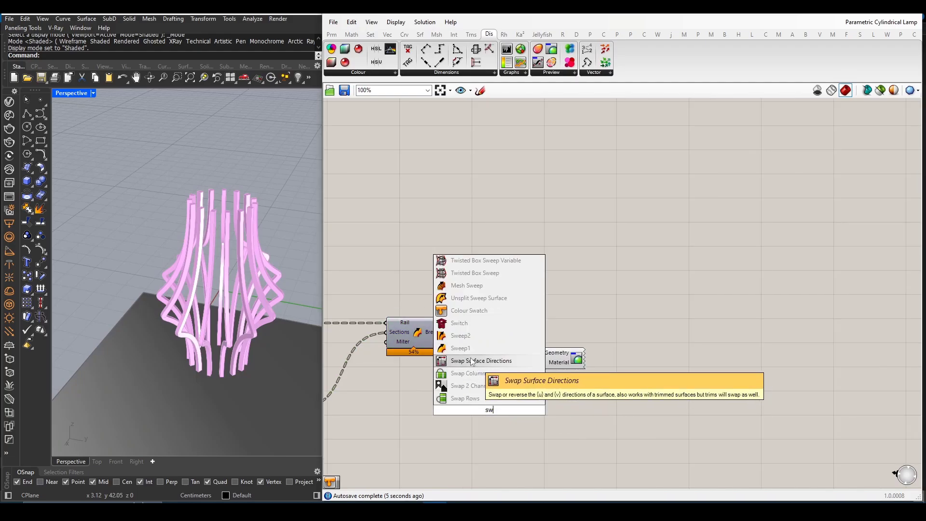
pyautogui.press('Return')
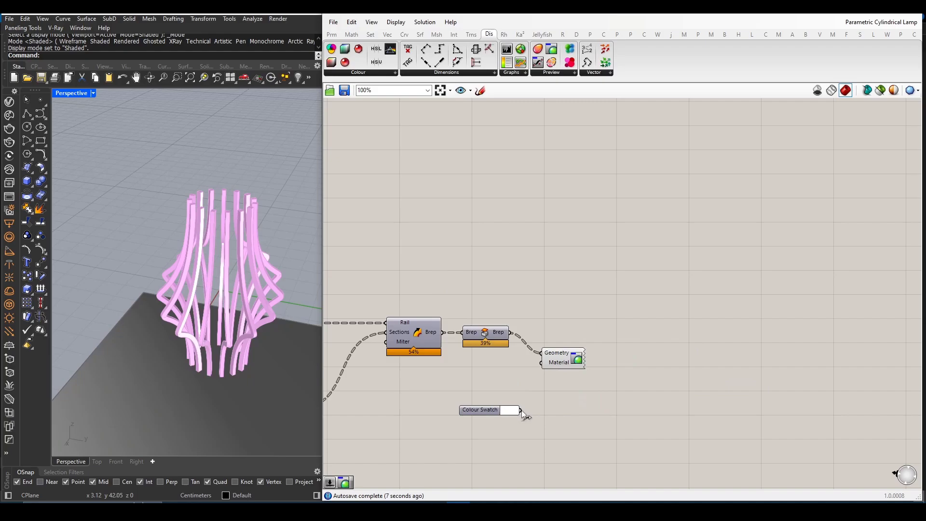
pyautogui.moveTo(521, 410); pyautogui.dragTo(555, 380)
# - Set the swatch to a light tan of about hue 42°, saturation 41, value 83, and align it beside the Material input
pyautogui.click(515, 411)
pyautogui.moveTo(559, 440); pyautogui.dragTo(551, 439)
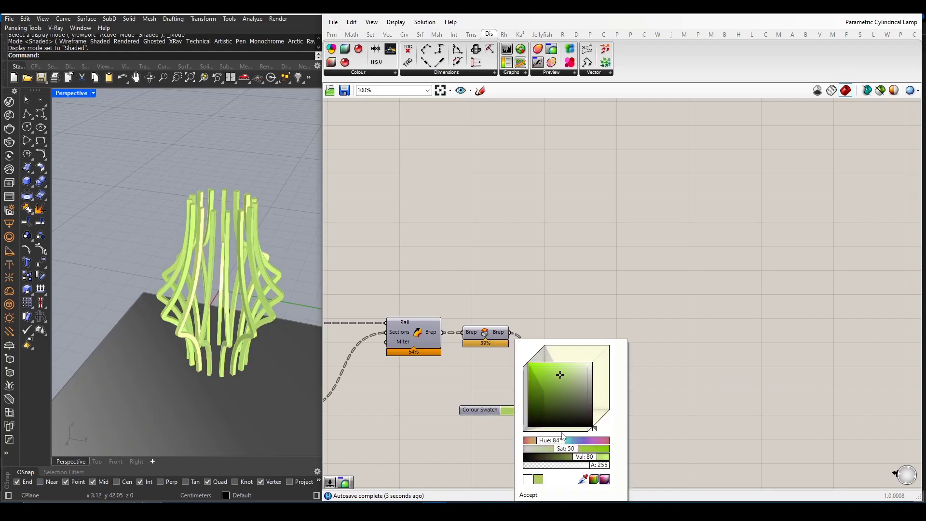
pyautogui.moveTo(559, 376)
pyautogui.mouseDown()
pyautogui.moveTo(553, 367)
pyautogui.moveTo(551, 388)
pyautogui.mouseUp()
pyautogui.moveTo(550, 439); pyautogui.dragTo(553, 440)
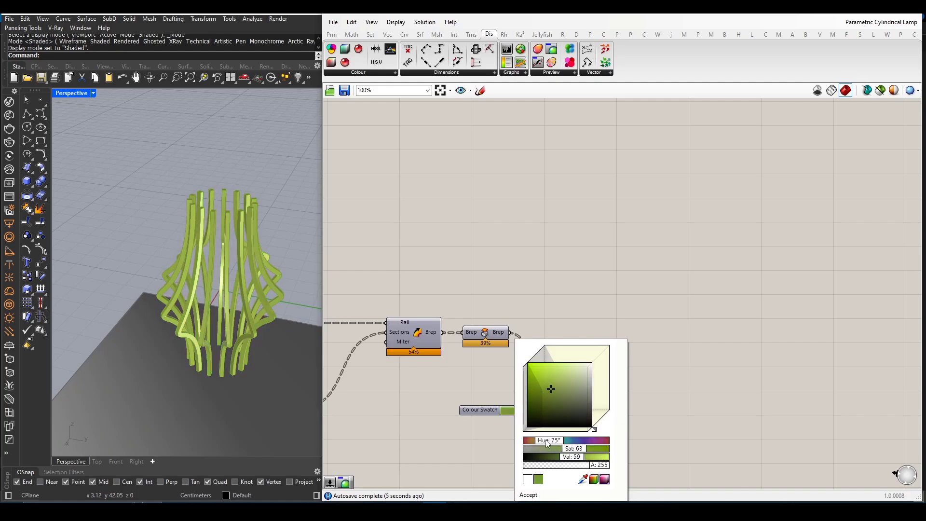
pyautogui.moveTo(555, 387); pyautogui.dragTo(566, 372)
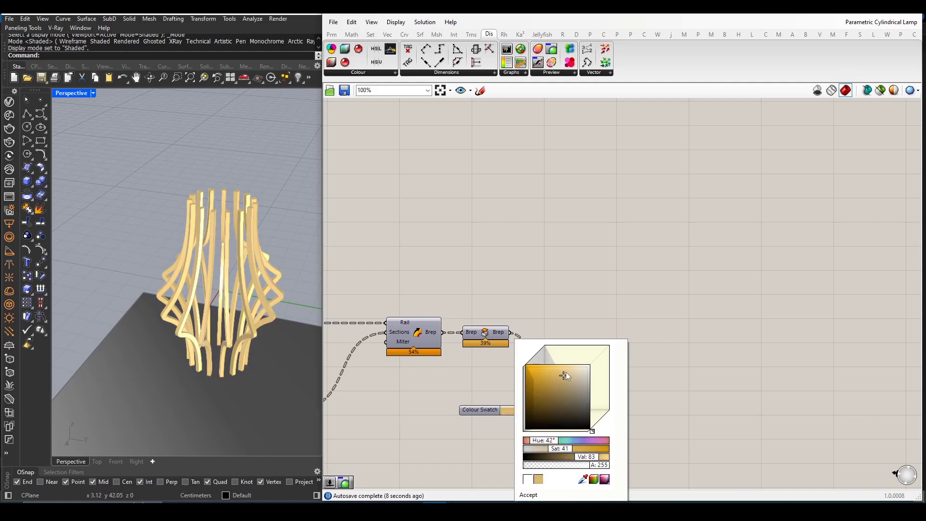
pyautogui.click(528, 495)
pyautogui.moveTo(485, 409); pyautogui.dragTo(494, 363)
# - Switch the Perspective viewport to Rendered display mode and inspect the swept lamp strips up close
pyautogui.scroll(-5, 187, 349)
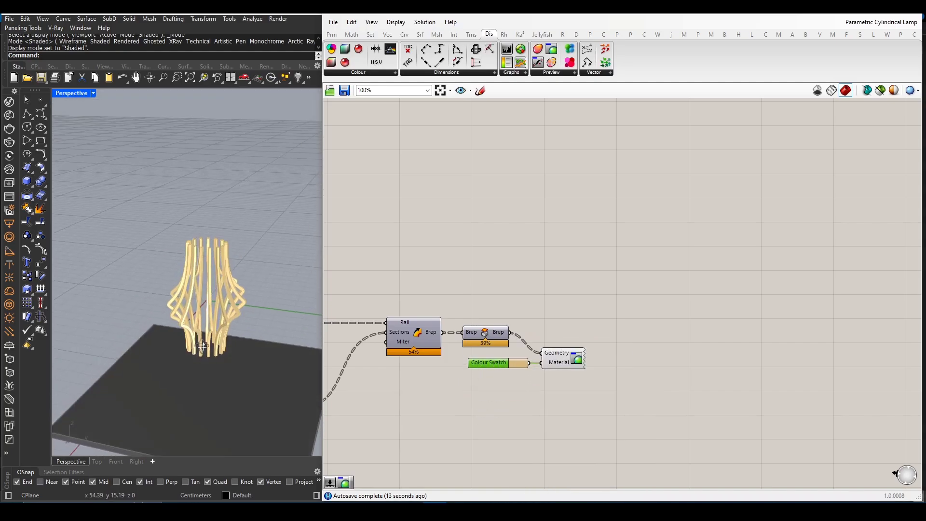
pyautogui.moveTo(148, 370); pyautogui.dragTo(268, 341, button='right')
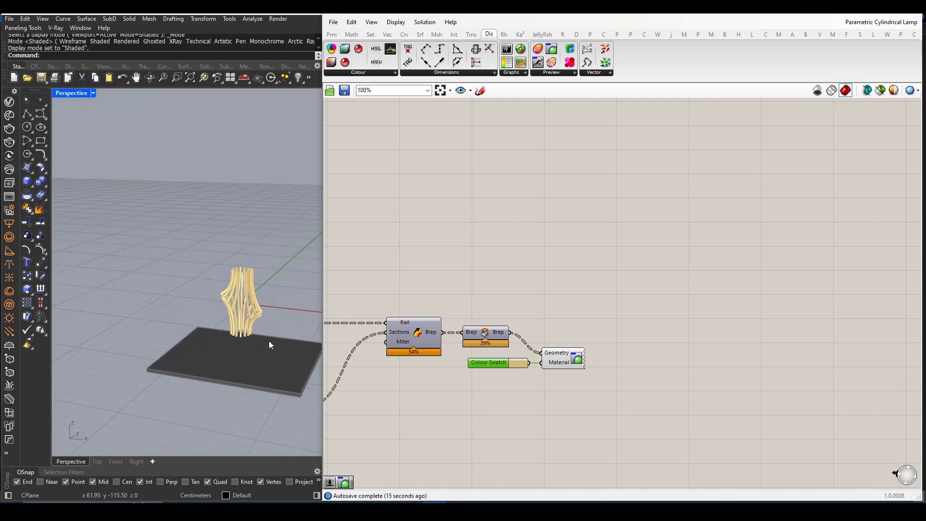
pyautogui.scroll(4, 268, 341)
pyautogui.click(65, 93)
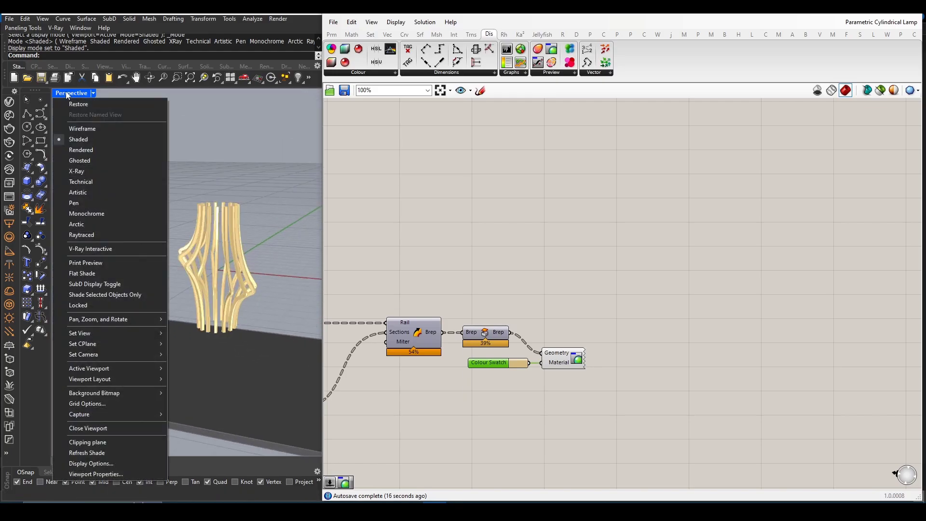
pyautogui.click(86, 152)
pyautogui.moveTo(203, 285); pyautogui.dragTo(242, 282, button='right')
pyautogui.scroll(4, 225, 285)
pyautogui.scroll(5, 242, 291)
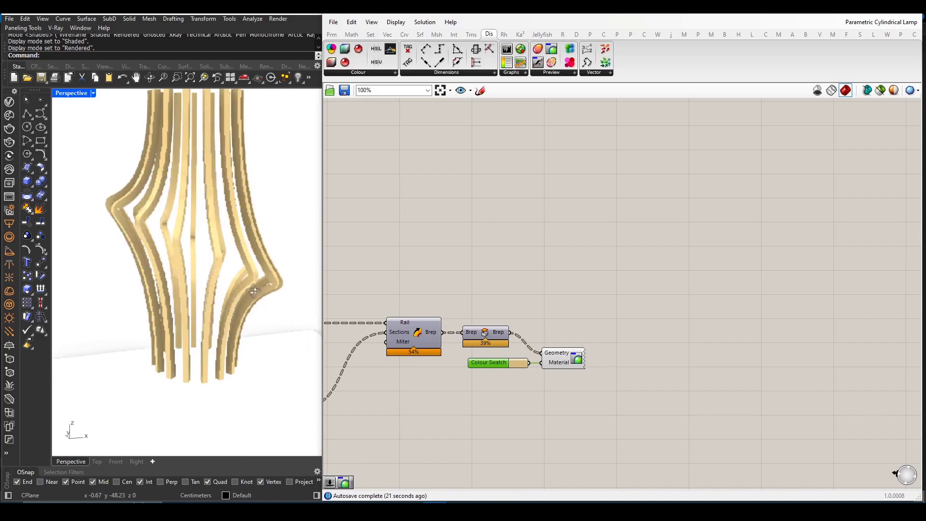
pyautogui.scroll(-3, 555, 334)
pyautogui.scroll(4, 392, 352)
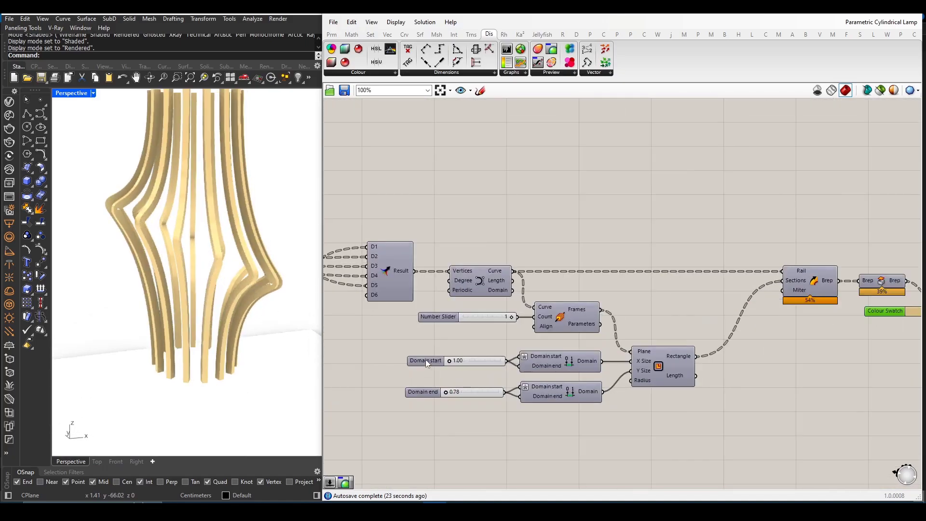
pyautogui.scroll(-5, 485, 360)
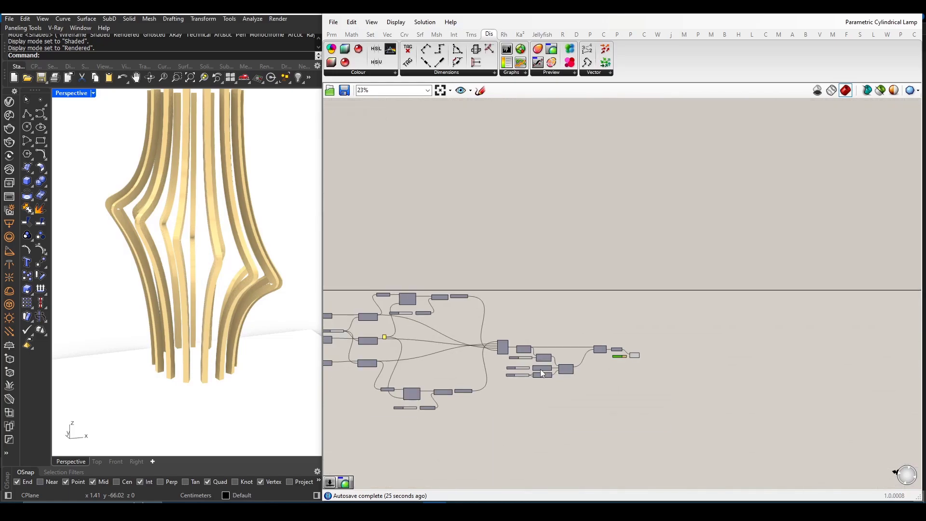
# - Set the shared Divide Curve count slider to 31 to increase the number of vertical lamp strips
pyautogui.scroll(4, 371, 317)
pyautogui.scroll(-5, 532, 319)
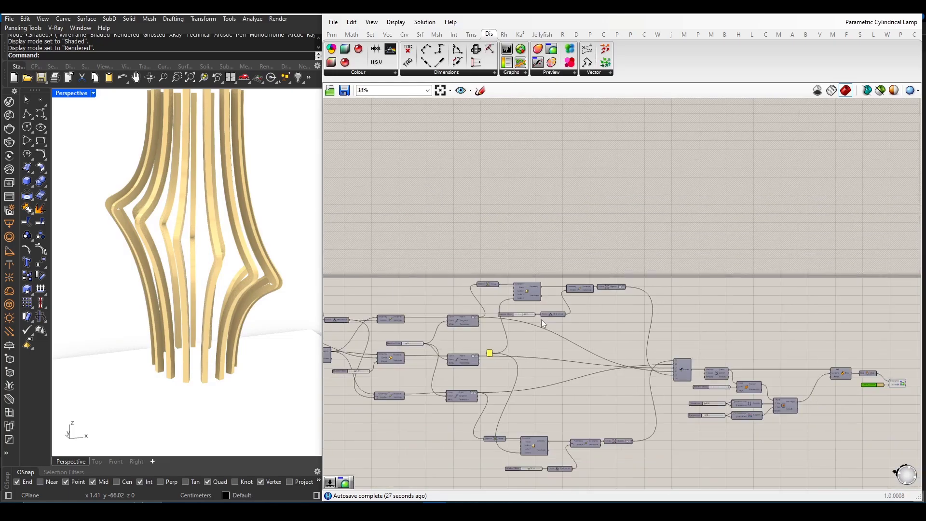
pyautogui.scroll(6, 487, 377)
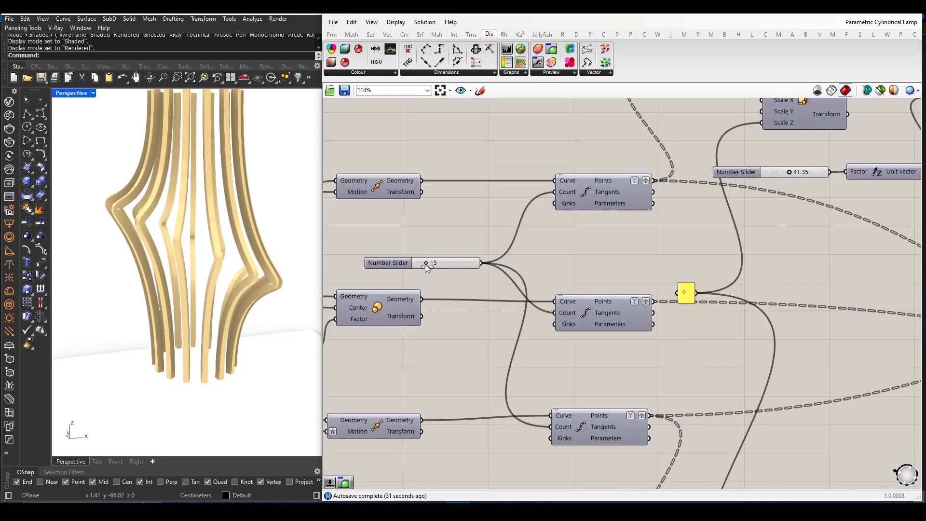
pyautogui.moveTo(425, 263); pyautogui.dragTo(438, 265)
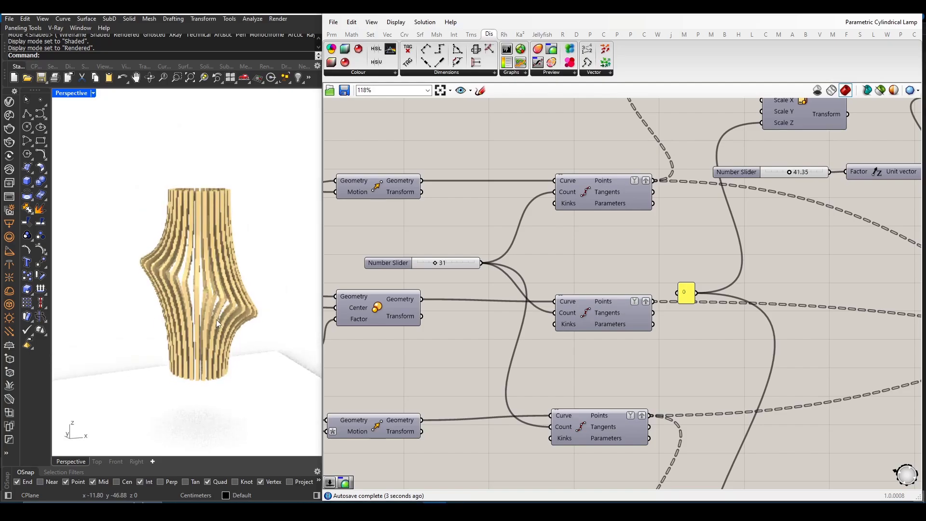
pyautogui.scroll(-2, 523, 331)
pyautogui.scroll(-4, 523, 331)
# - Try a shorter lamp top by setting the slider of the upper group's Unit Z vector to 24.35
pyautogui.scroll(7, 620, 293)
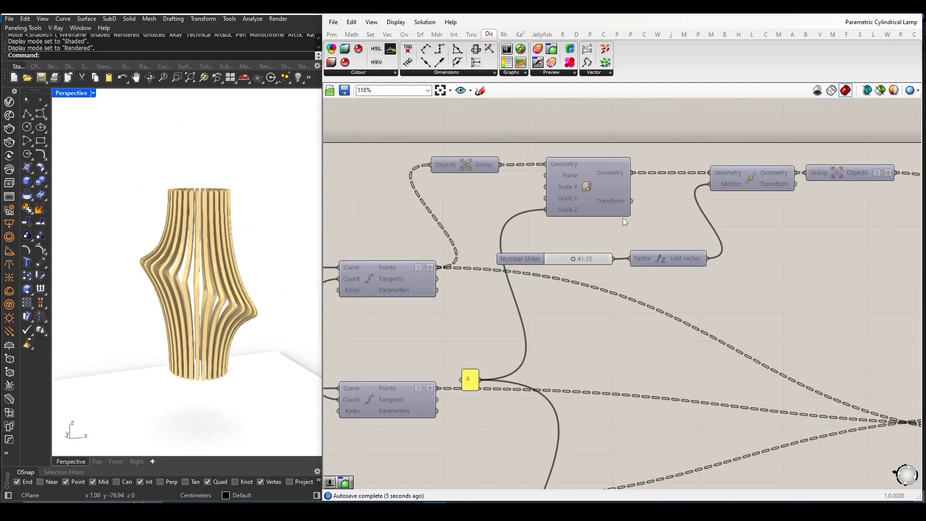
pyautogui.moveTo(571, 260)
pyautogui.mouseDown()
pyautogui.moveTo(582, 259)
pyautogui.moveTo(564, 260)
pyautogui.mouseUp()
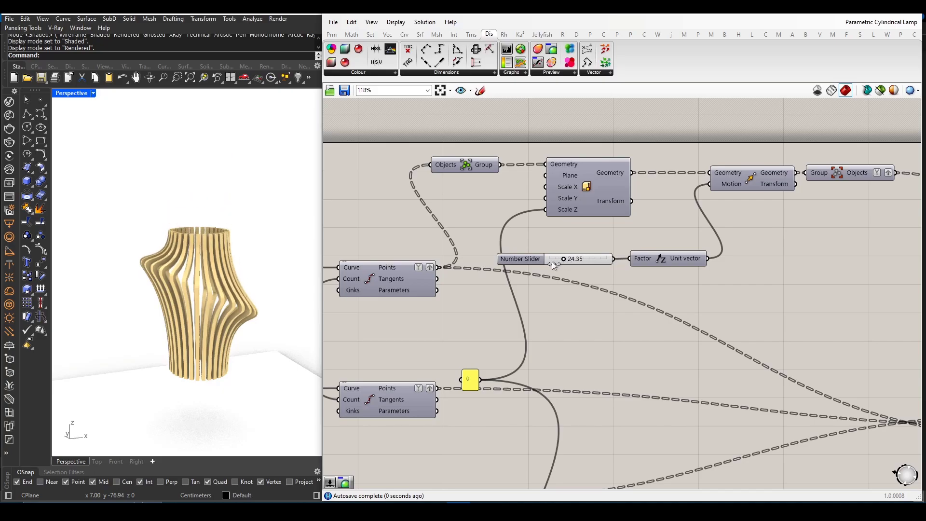
pyautogui.scroll(-4, 513, 255)
# - Adjust the slider of the lower group's Unit Z vector to extend the lamp's bottom end downward
pyautogui.scroll(-3, 518, 261)
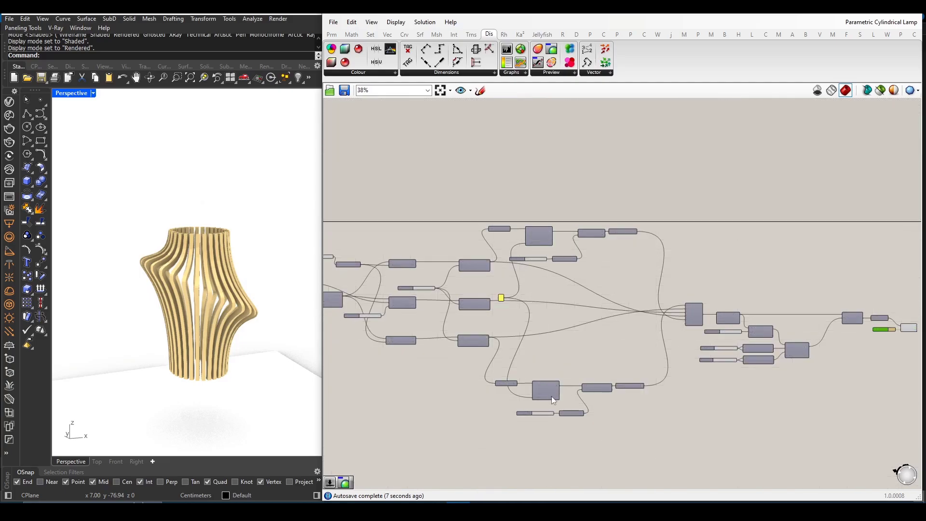
pyautogui.scroll(5, 551, 395)
pyautogui.scroll(3, 528, 442)
pyautogui.moveTo(525, 430)
pyautogui.mouseDown()
pyautogui.moveTo(510, 430)
pyautogui.moveTo(535, 431)
pyautogui.mouseUp()
pyautogui.scroll(-6, 514, 396)
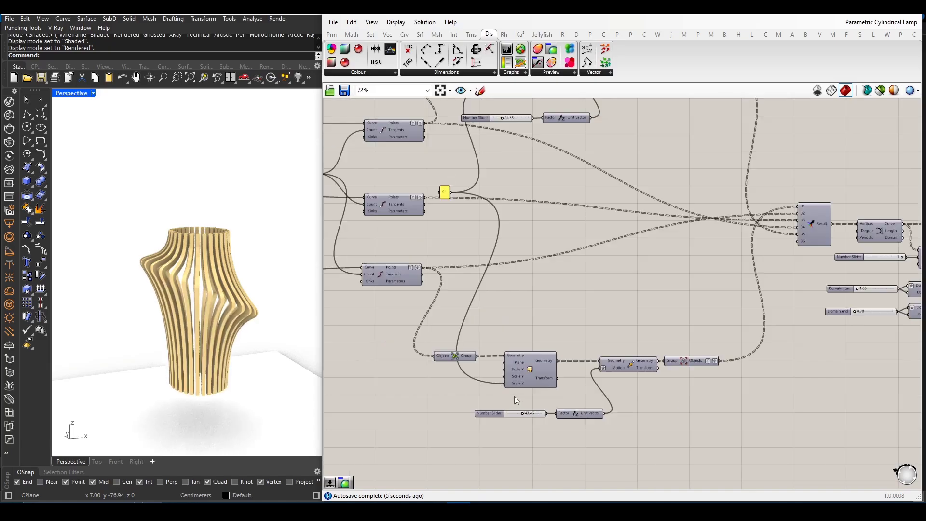
# - Raise the lamp's top end by setting the slider of the upper group's Unit Z vector to 50.14
pyautogui.scroll(6, 521, 193)
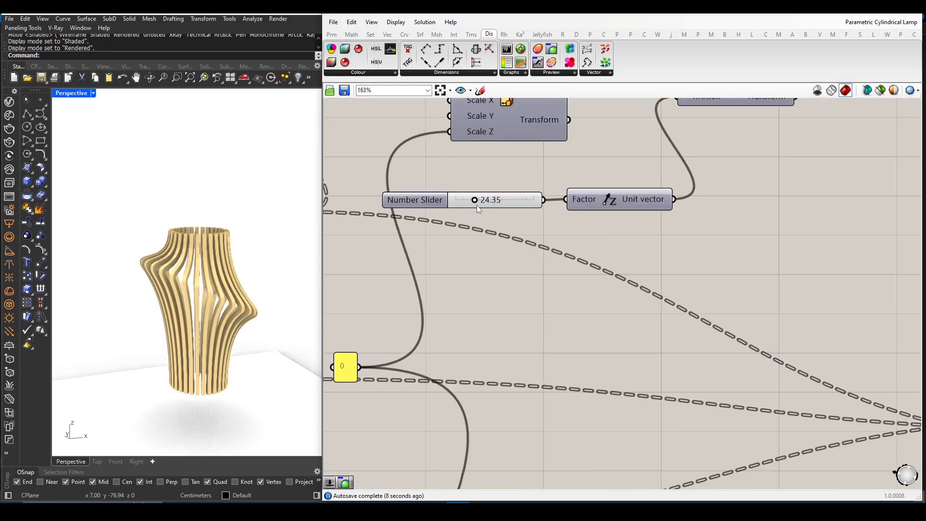
pyautogui.moveTo(485, 202); pyautogui.dragTo(498, 202)
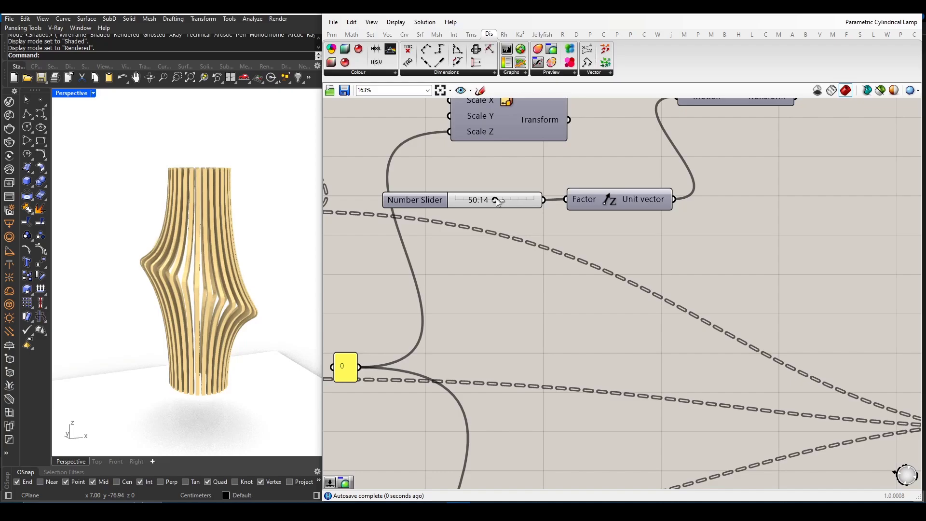
pyautogui.scroll(-5, 517, 251)
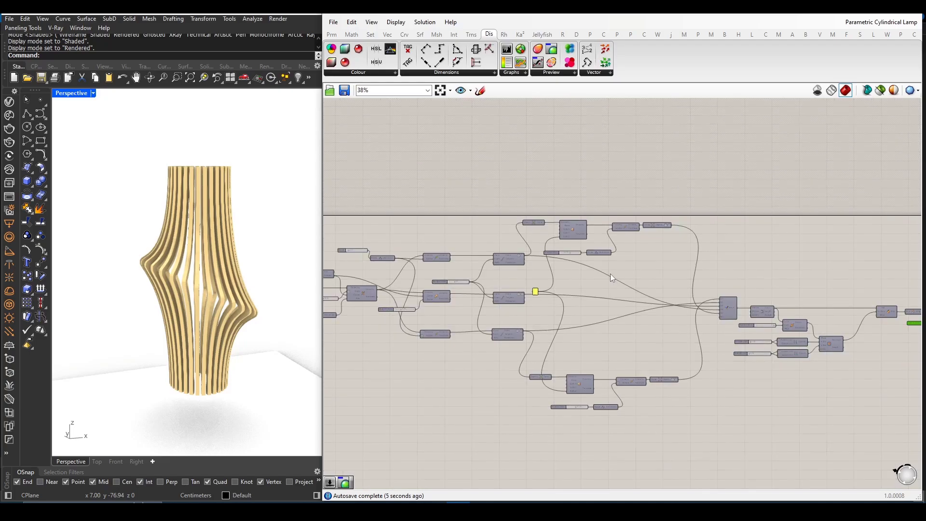
# - Set the Scale component's factor slider for the middle circle to 3.14 and check the bulge on the lamp
pyautogui.scroll(4, 476, 297)
pyautogui.moveTo(422, 324); pyautogui.dragTo(662, 333, button='right')
pyautogui.scroll(-3, 662, 333)
pyautogui.scroll(4, 556, 341)
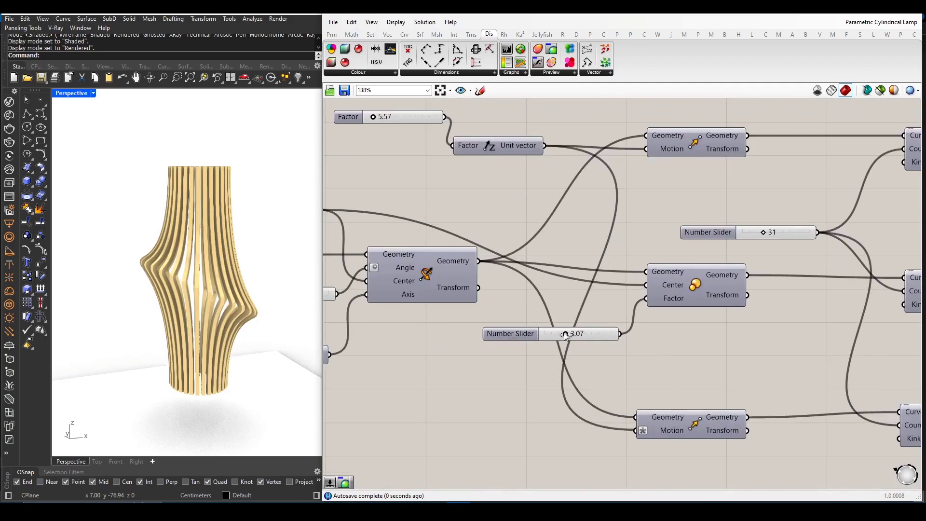
pyautogui.moveTo(567, 333); pyautogui.dragTo(572, 333)
pyautogui.scroll(-3, 625, 340)
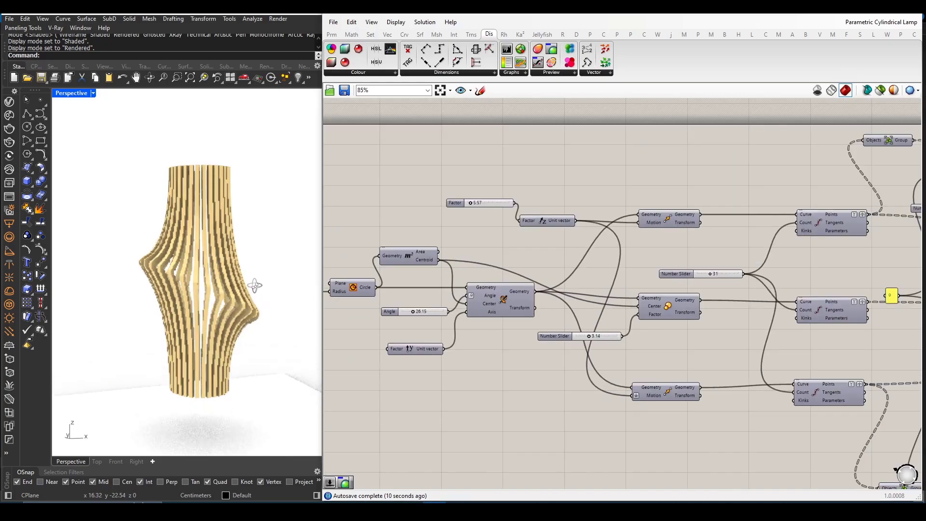
pyautogui.scroll(3, 193, 302)
pyautogui.scroll(-3, 193, 290)
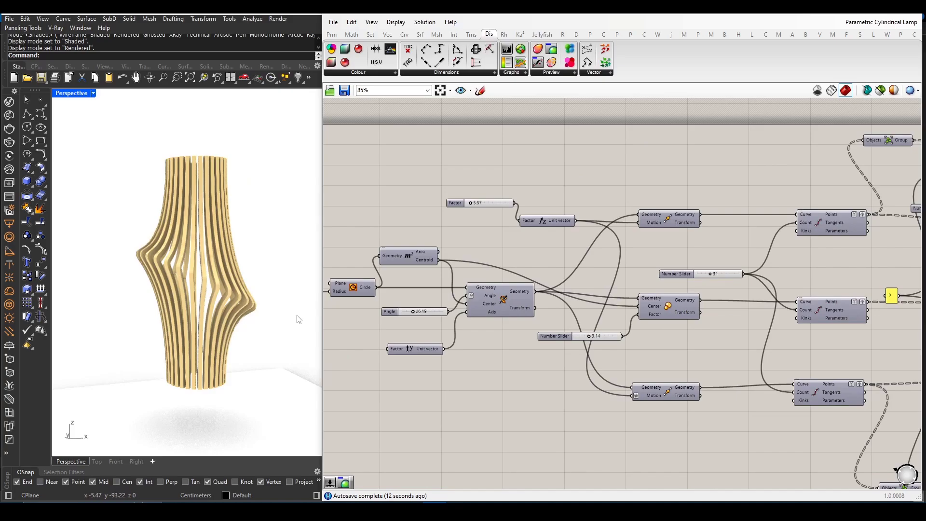
# - Set the Angle slider that tilts the circle about the Y axis to 20.62
pyautogui.scroll(4, 423, 320)
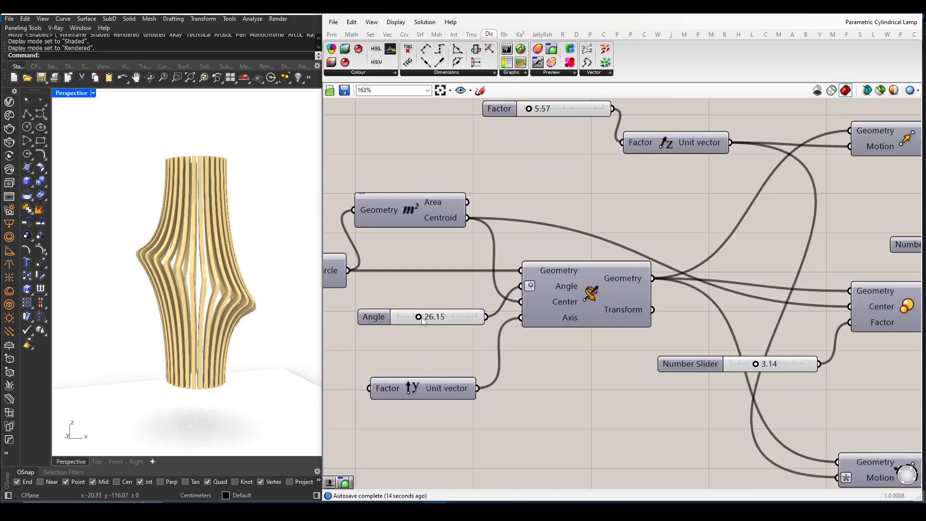
pyautogui.moveTo(417, 320)
pyautogui.mouseDown()
pyautogui.moveTo(399, 321)
pyautogui.moveTo(418, 318)
pyautogui.mouseUp()
pyautogui.scroll(-6, 455, 340)
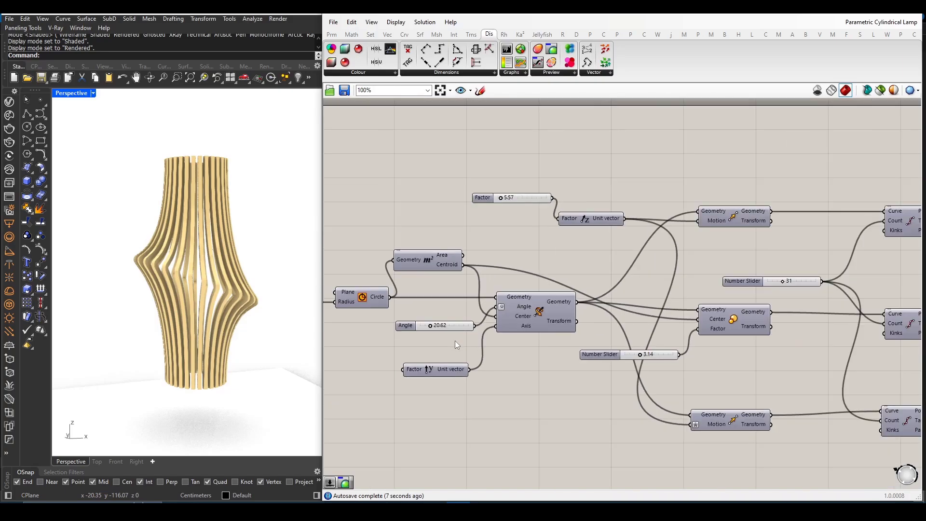
# - Try a radius of 16 for the base circle, and set it back to 13
pyautogui.moveTo(388, 337); pyautogui.dragTo(419, 337, button='right')
pyautogui.scroll(7, 410, 325)
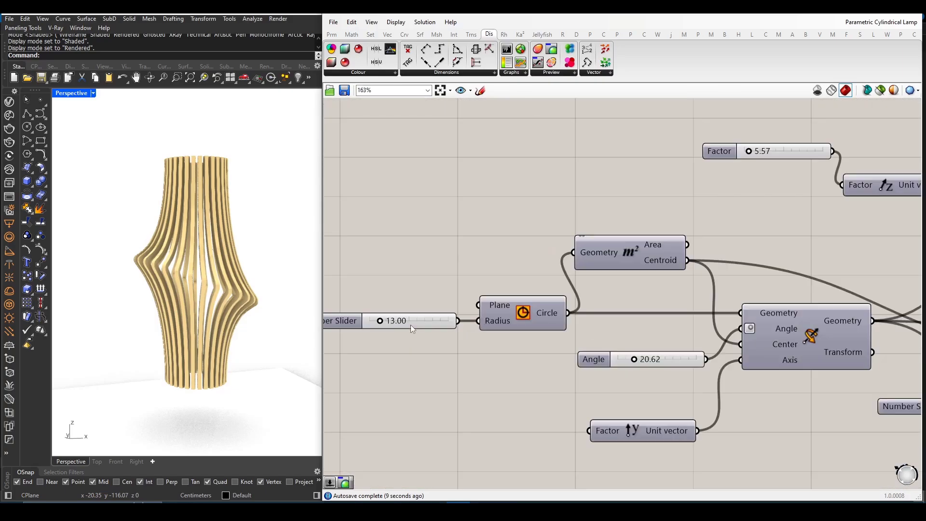
pyautogui.doubleClick(411, 324)
pyautogui.write('1')
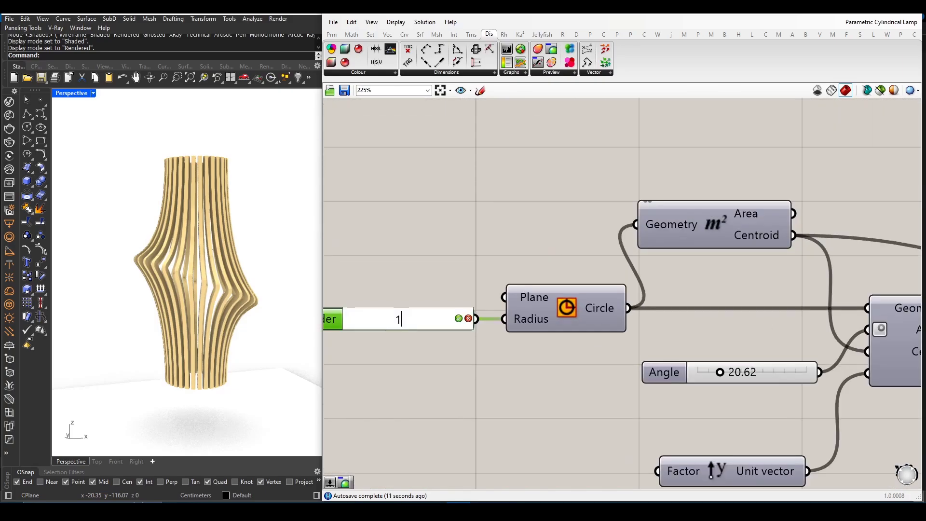
pyautogui.write('6')
pyautogui.press('Return')
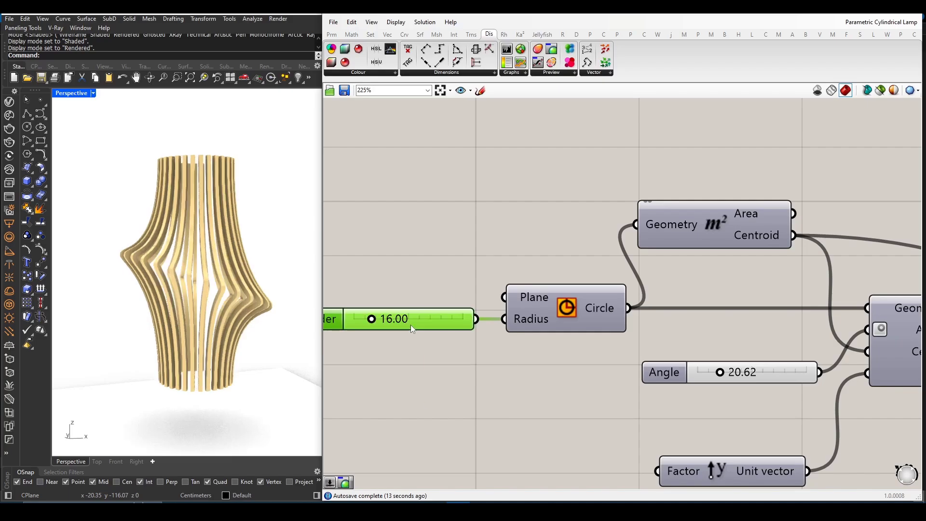
pyautogui.doubleClick(410, 326)
pyautogui.write('13')
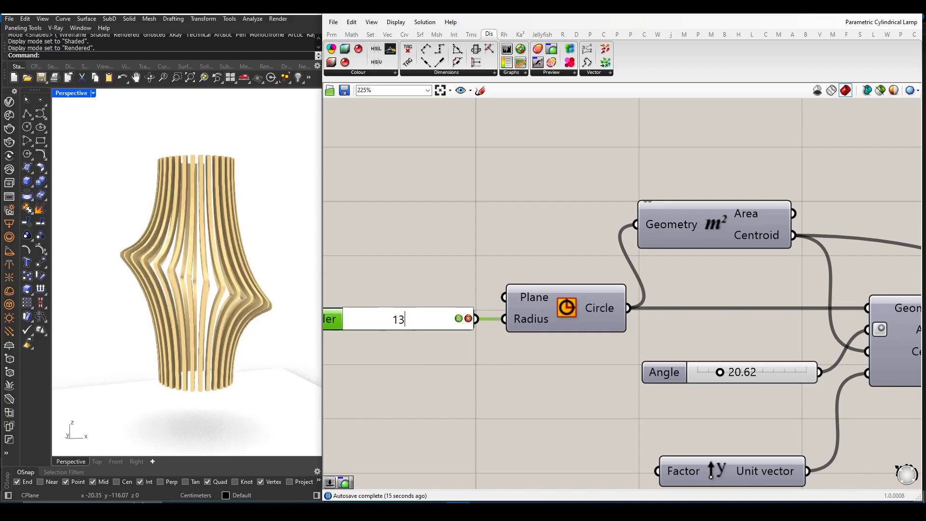
pyautogui.press('Return')
# - Inspect the rendered lamp from different angles and distances in the Perspective viewport
pyautogui.moveTo(223, 317); pyautogui.dragTo(201, 343, button='right')
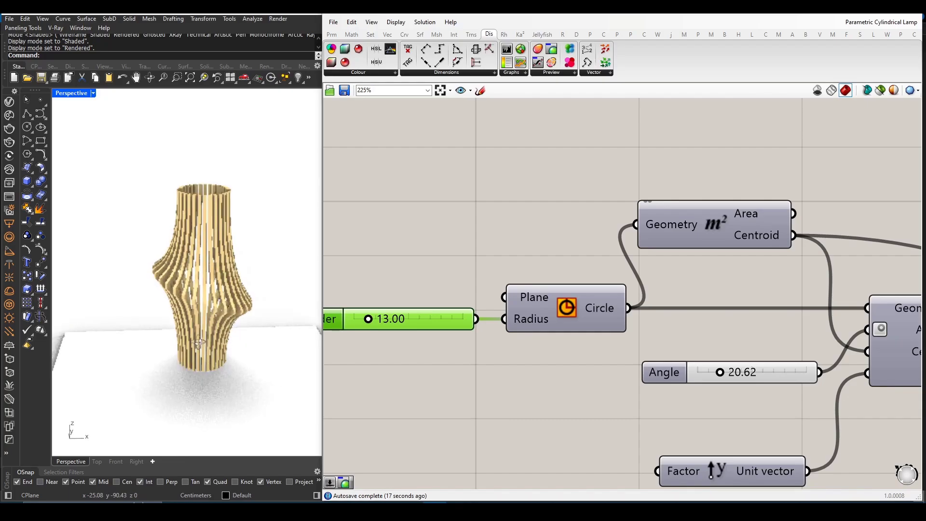
pyautogui.scroll(-2, 437, 331)
pyautogui.moveTo(293, 346); pyautogui.dragTo(238, 319, button='right')
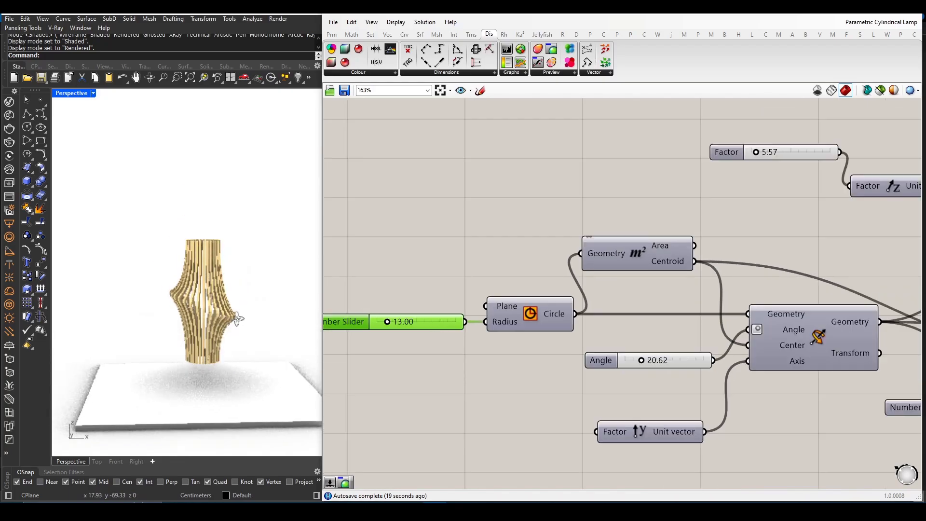
pyautogui.scroll(-3, 427, 325)
pyautogui.scroll(3, 624, 281)
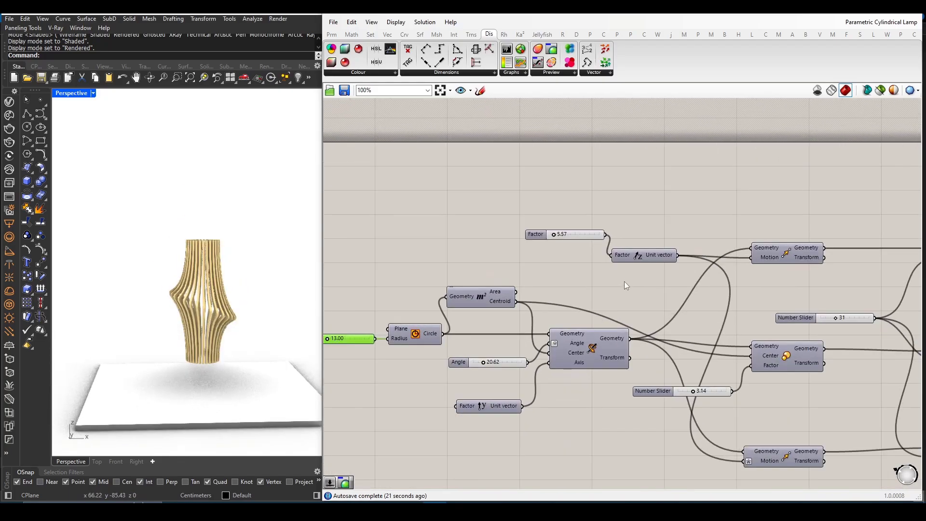
pyautogui.moveTo(625, 281); pyautogui.dragTo(505, 248, button='right')
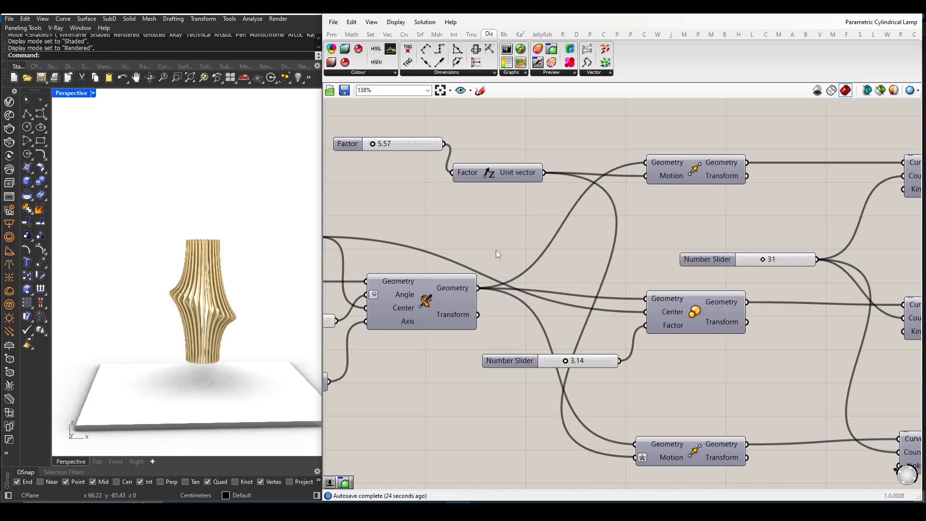
pyautogui.scroll(2, 496, 250)
pyautogui.scroll(3, 250, 299)
pyautogui.scroll(2, 250, 300)
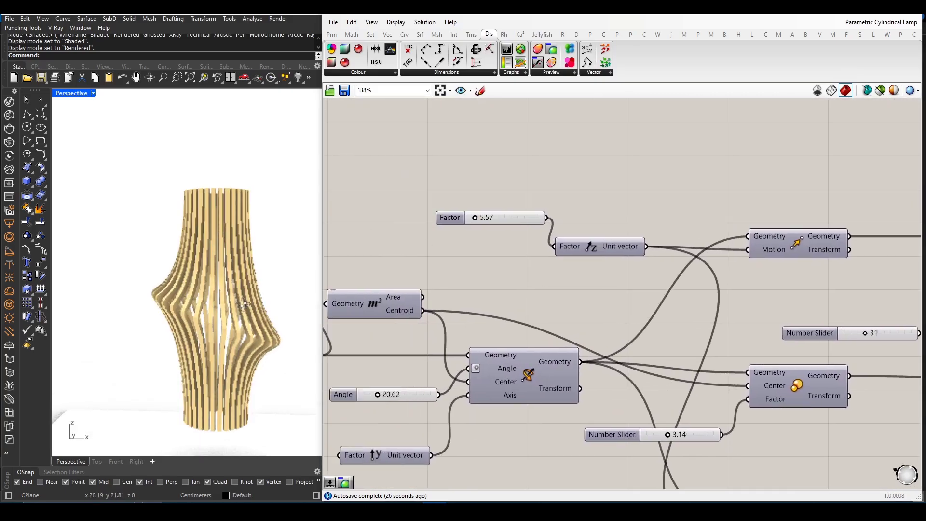
# - Set the Factor slider of the Unit Z vector that moves the tilted circles to 11.10, softening the lamp's bend
pyautogui.scroll(1, 484, 225)
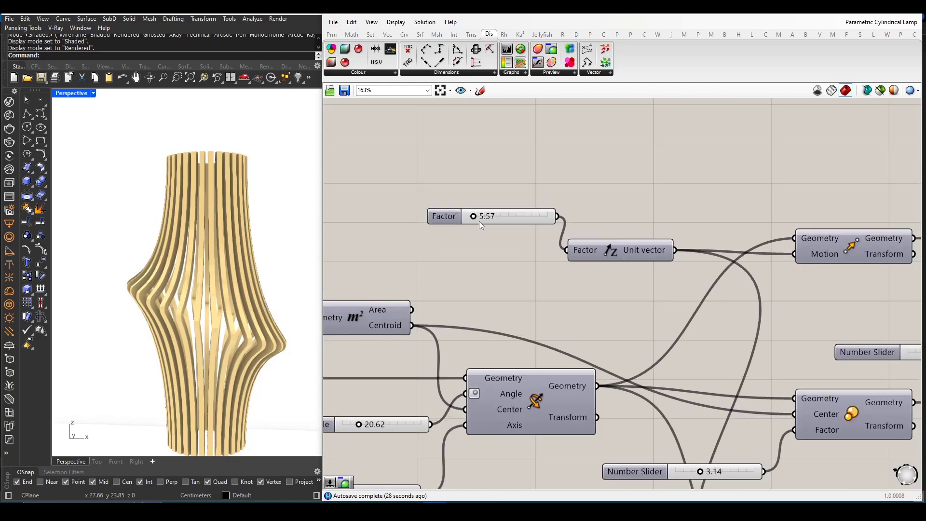
pyautogui.moveTo(480, 218); pyautogui.dragTo(481, 220)
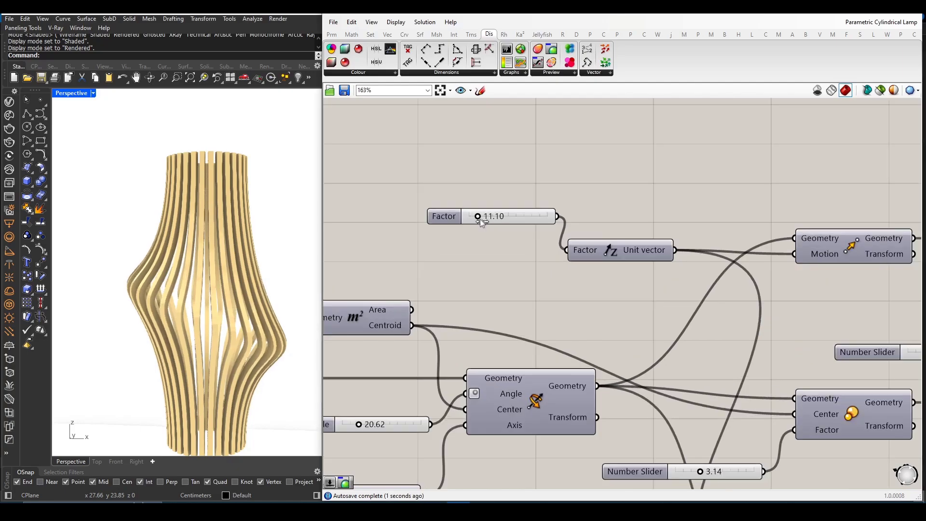
pyautogui.scroll(-5, 214, 304)
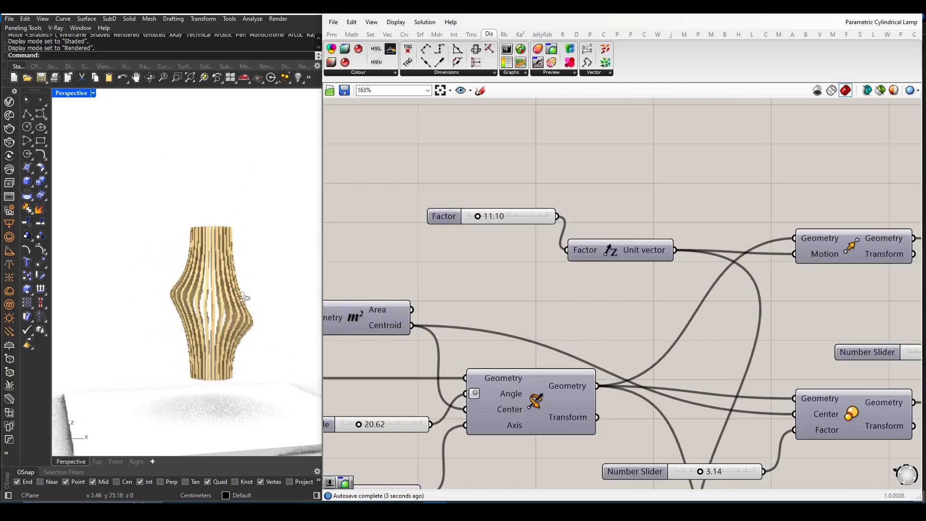
# - Thin the lamp strips by setting the Domain end slider for the rectangle profile's Y size to 0.49
pyautogui.scroll(-10, 378, 278)
pyautogui.scroll(8, 719, 315)
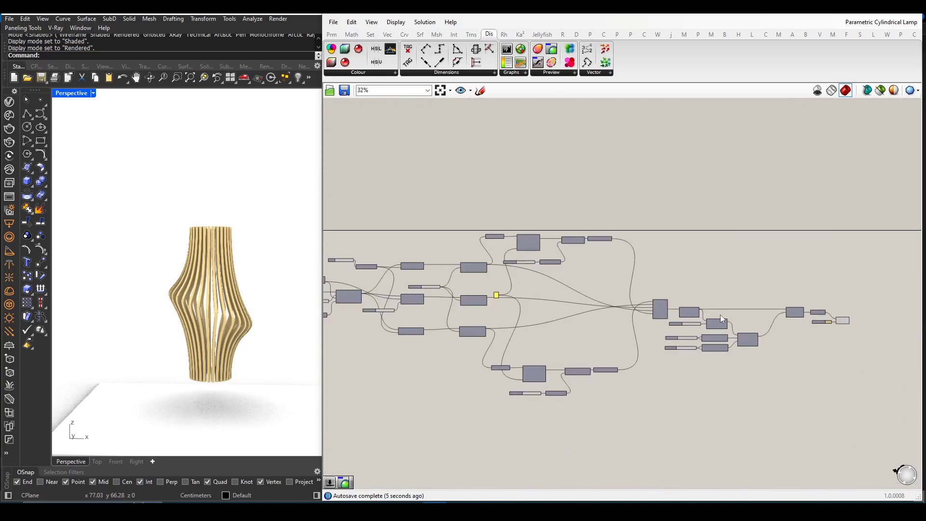
pyautogui.scroll(4, 661, 379)
pyautogui.scroll(6, 250, 331)
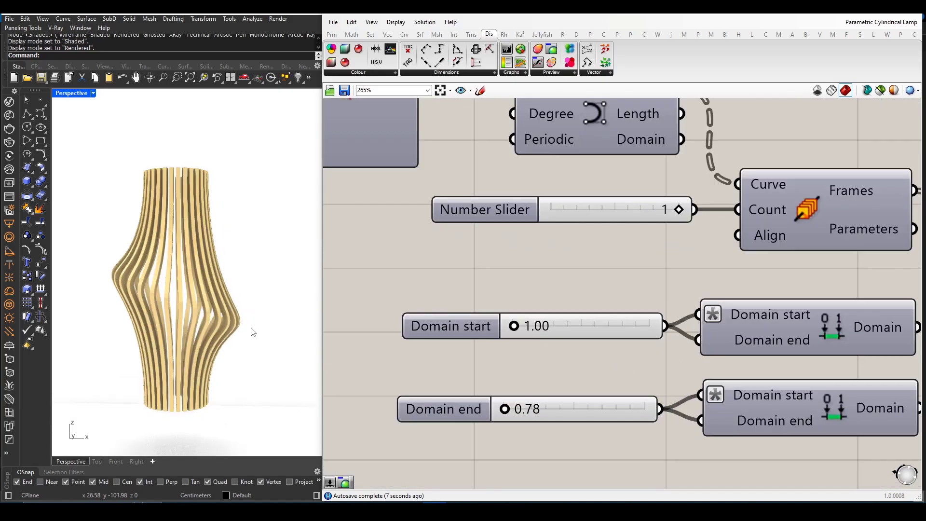
pyautogui.moveTo(221, 320); pyautogui.dragTo(238, 332, button='right')
pyautogui.scroll(1, 527, 324)
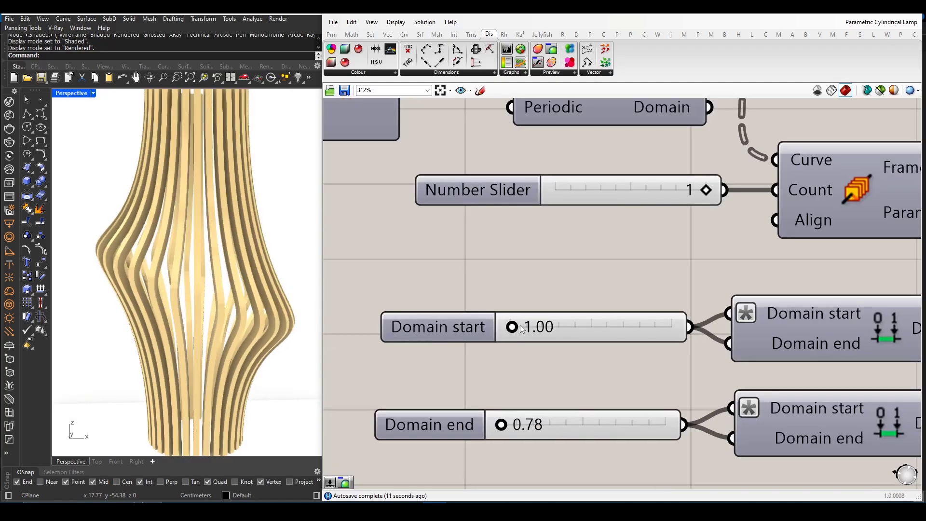
pyautogui.moveTo(512, 328); pyautogui.dragTo(513, 331)
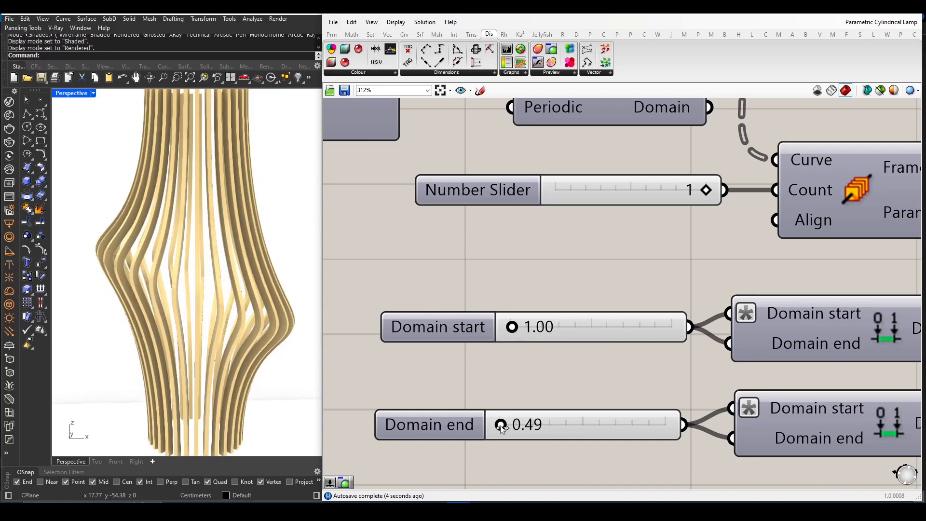
pyautogui.moveTo(502, 425); pyautogui.dragTo(504, 429)
# - Examine the thinner lamp strips in the rendered view and the sweep, cap and preview components of the definition
pyautogui.scroll(-5, 223, 356)
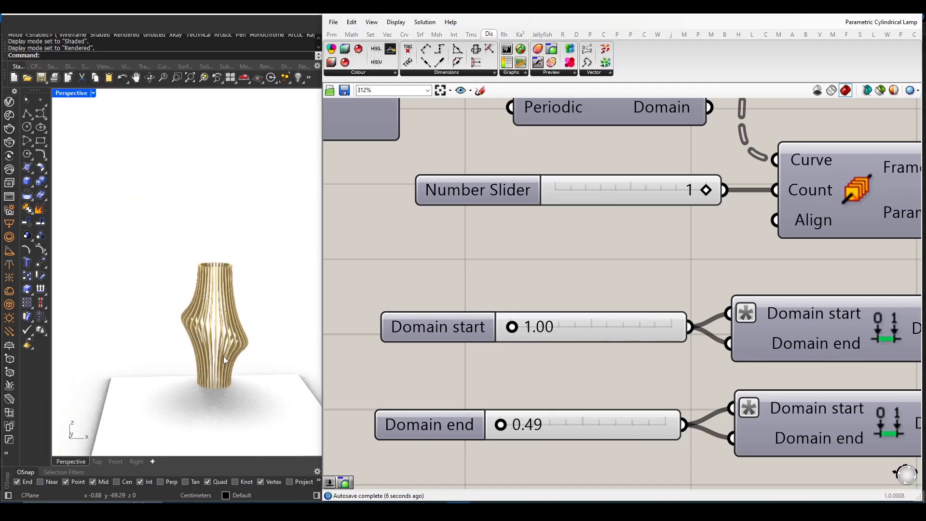
pyautogui.moveTo(217, 353); pyautogui.dragTo(215, 366, button='right')
pyautogui.scroll(3, 224, 364)
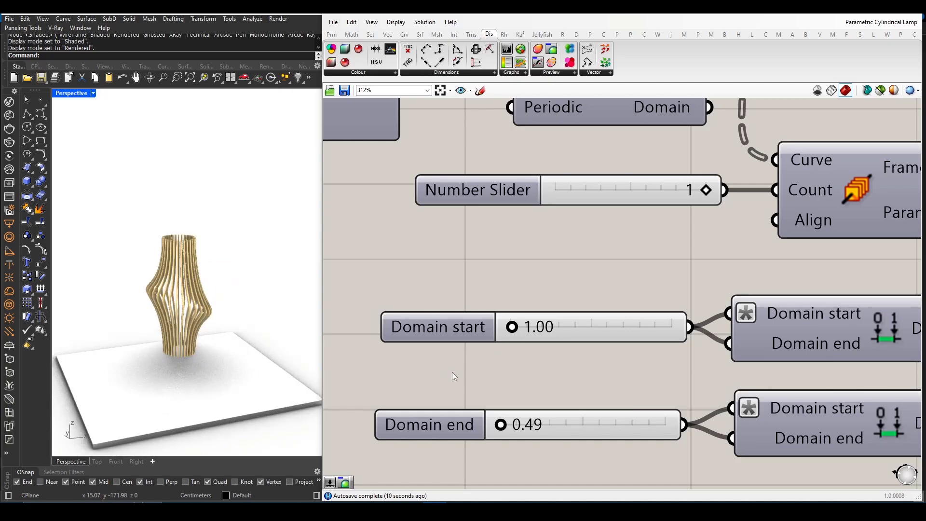
pyautogui.scroll(-6, 483, 362)
pyautogui.scroll(6, 161, 349)
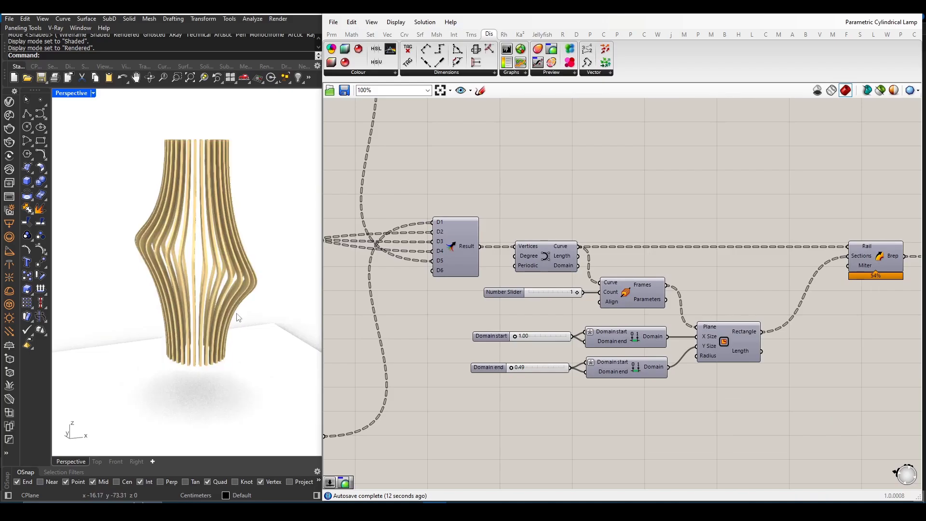
pyautogui.scroll(-3, 502, 351)
pyautogui.scroll(5, 839, 309)
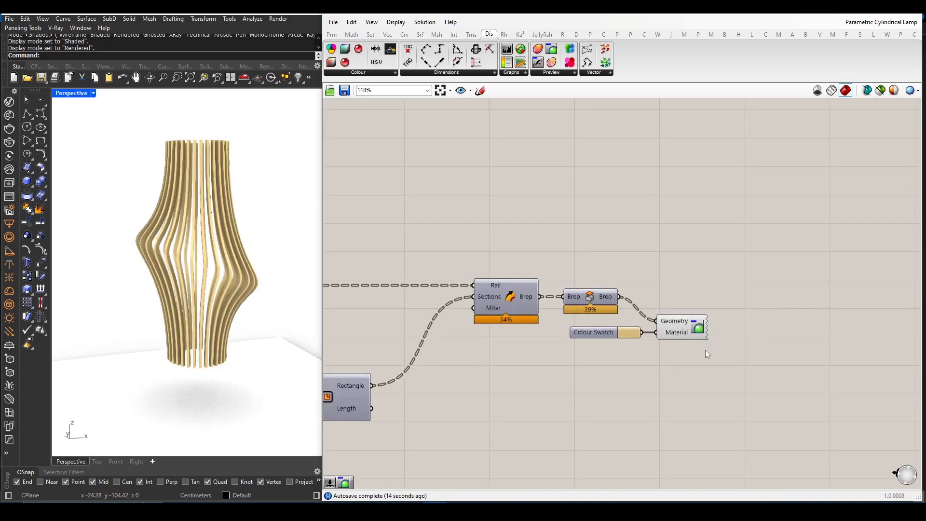
# - Bake the Custom Preview lamp geometry onto Layer 02 as a group
pyautogui.rightClick(699, 324)
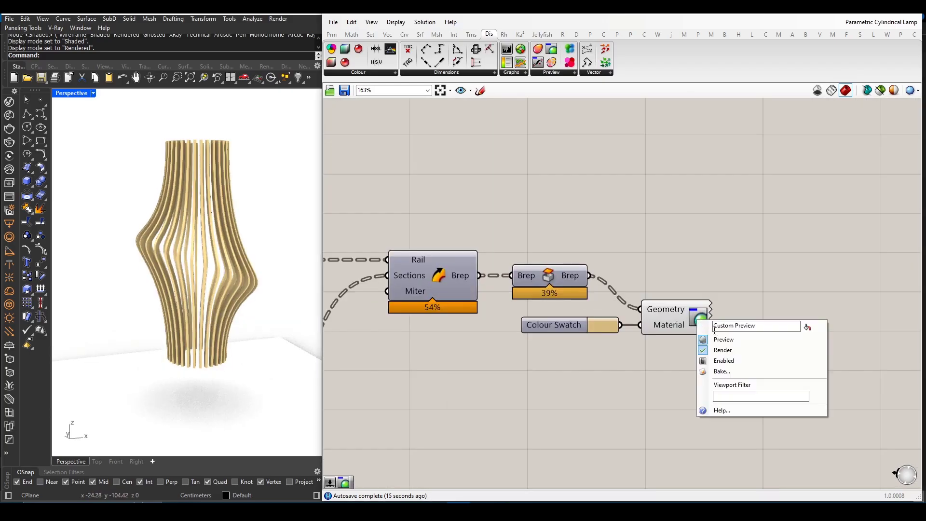
pyautogui.click(723, 372)
pyautogui.click(709, 303)
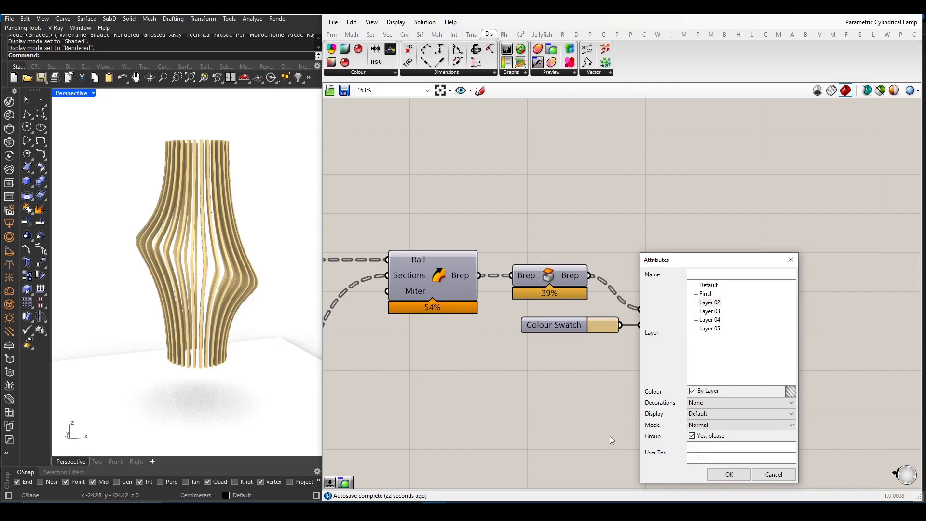
pyautogui.click(729, 475)
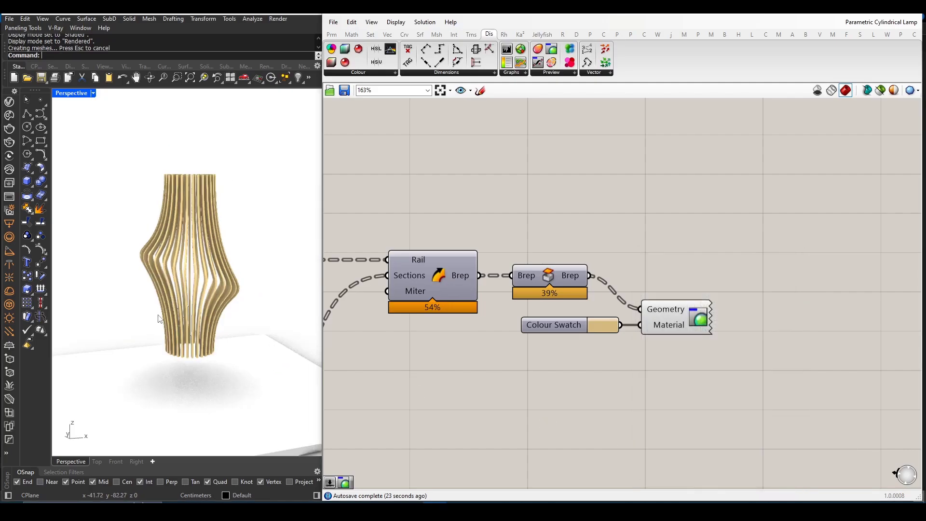
# - Move the baked lamp along the X axis so it stands beside the parametric original
pyautogui.click(172, 327)
pyautogui.moveTo(242, 352); pyautogui.dragTo(207, 380, button='right')
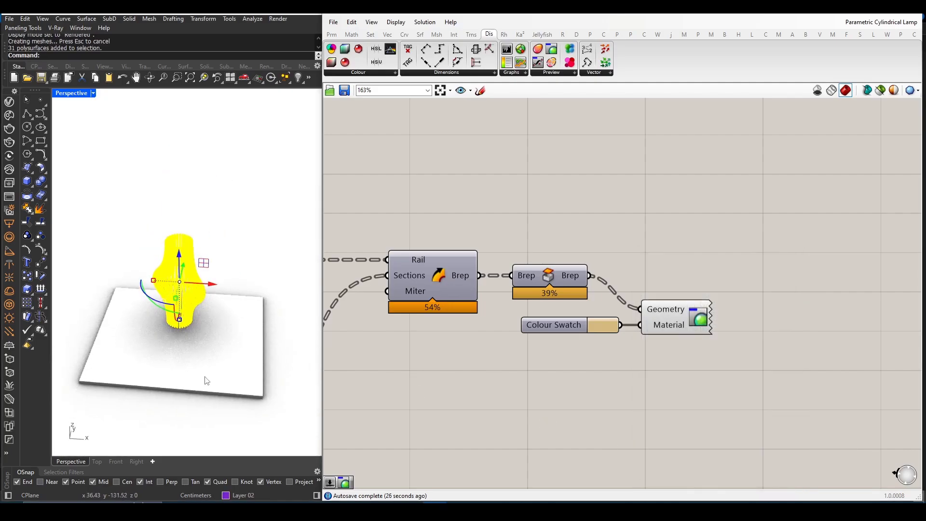
pyautogui.moveTo(211, 284); pyautogui.dragTo(291, 291)
pyautogui.click(211, 303)
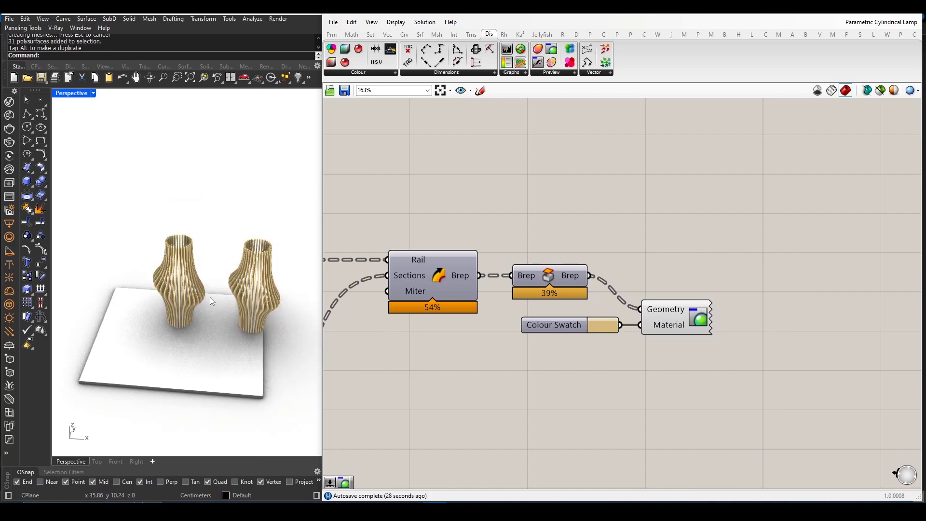
# - Lower the Factor slider of the Unit Z vector that moves the upper scaled points, shortening the lamp's top
pyautogui.scroll(-2, 195, 351)
pyautogui.scroll(3, 220, 344)
pyautogui.scroll(-5, 708, 345)
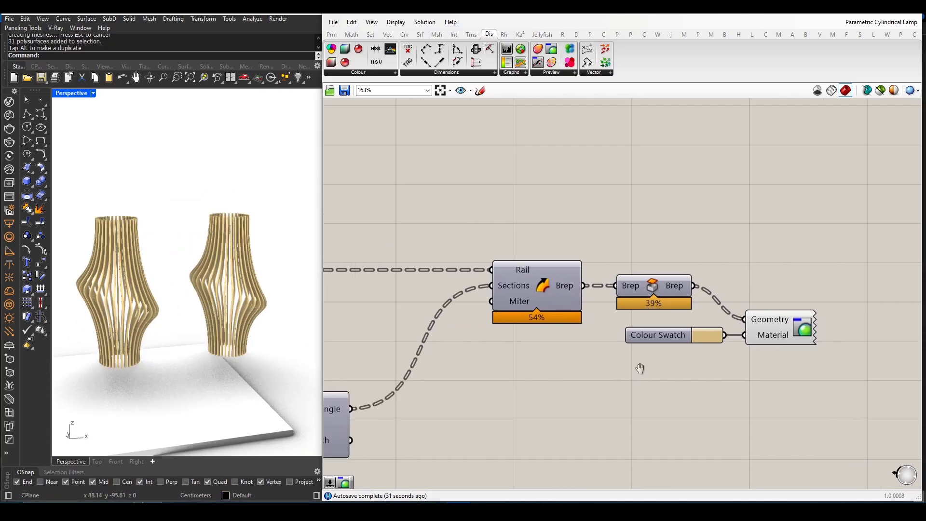
pyautogui.scroll(-4, 706, 343)
pyautogui.moveTo(578, 360); pyautogui.dragTo(675, 362, button='right')
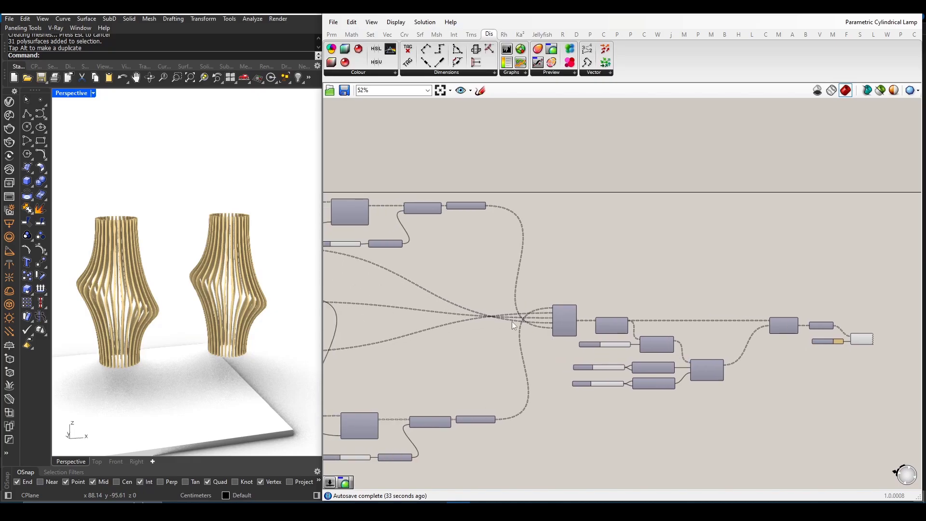
pyautogui.moveTo(419, 273); pyautogui.dragTo(545, 303, button='right')
pyautogui.scroll(7, 470, 279)
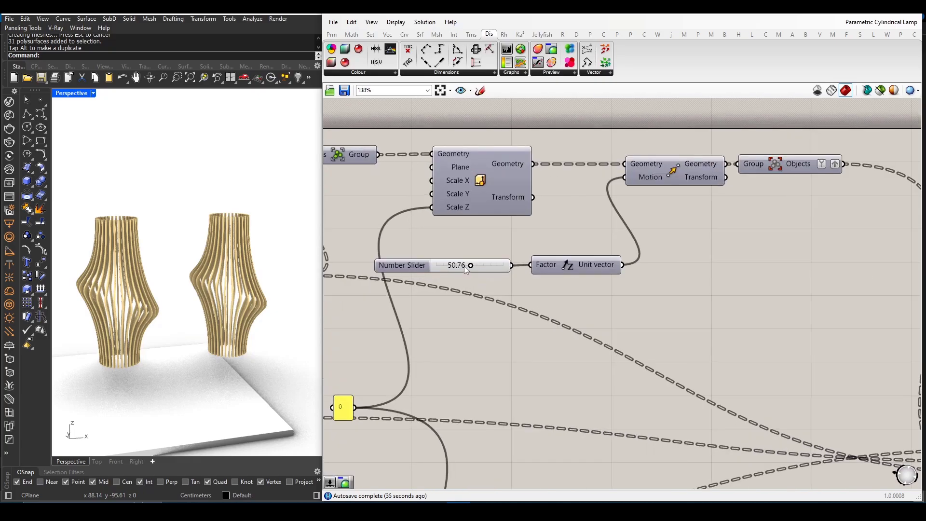
pyautogui.moveTo(470, 265); pyautogui.dragTo(460, 268)
# - Set the Factor slider of the Unit Z vector that moves the lower scaled points to 32.62, shortening the lamp's bottom
pyautogui.scroll(-7, 462, 256)
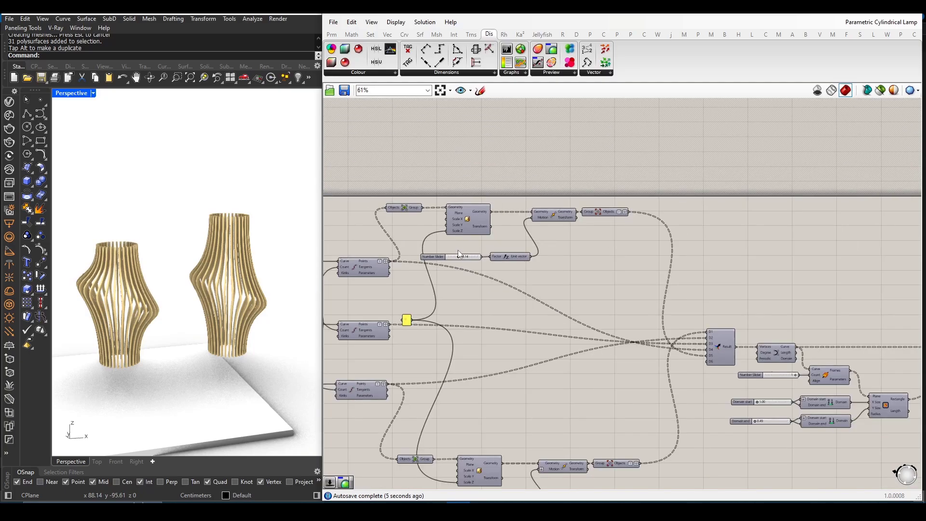
pyautogui.scroll(7, 459, 408)
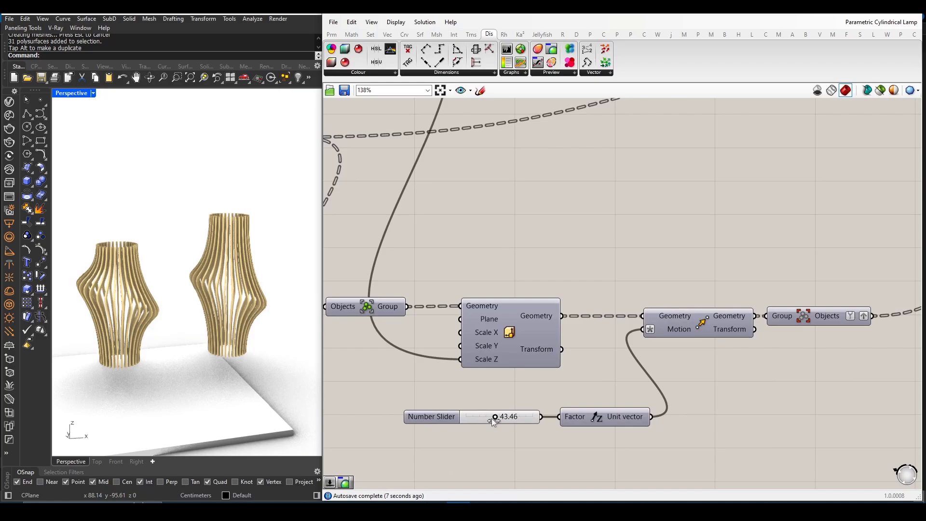
pyautogui.moveTo(488, 421); pyautogui.dragTo(488, 420)
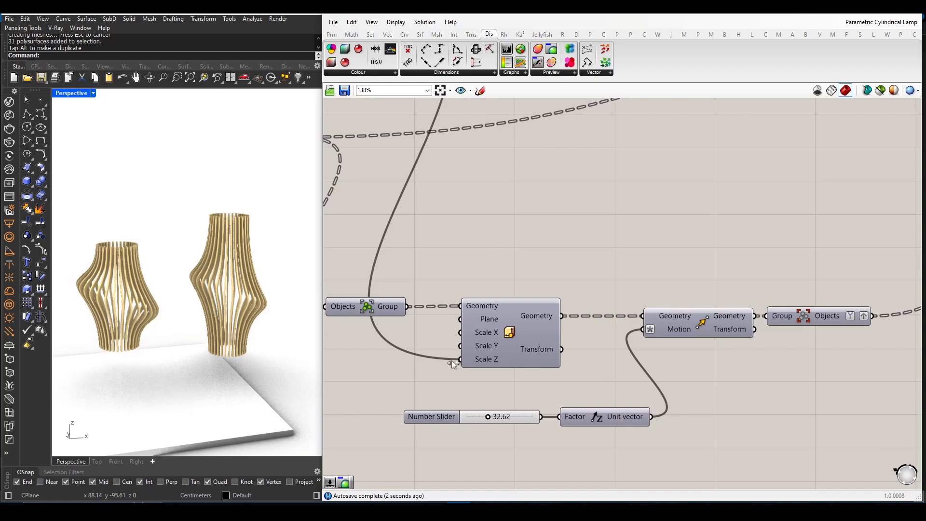
# - Bake the shortened lamp from the Custom Preview component onto Layer 03 as a group
pyautogui.scroll(-5, 670, 333)
pyautogui.scroll(5, 734, 309)
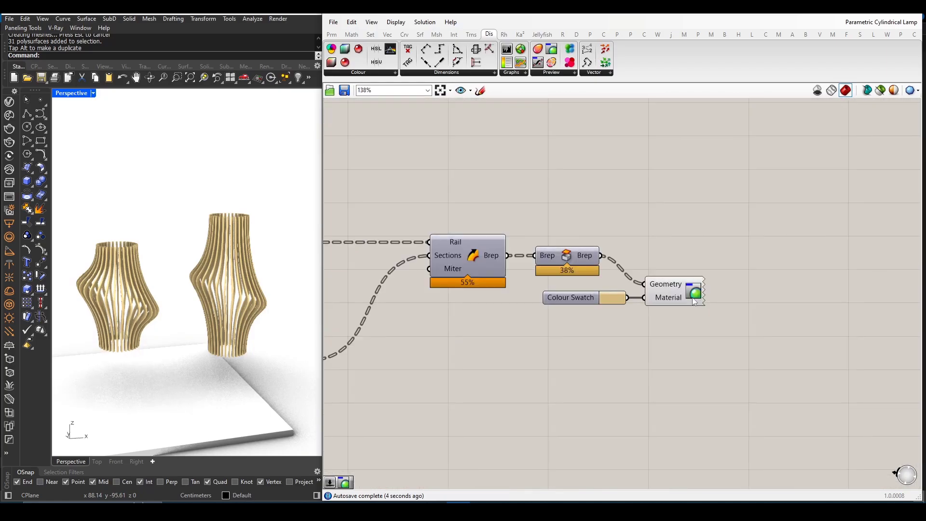
pyautogui.rightClick(686, 295)
pyautogui.click(705, 346)
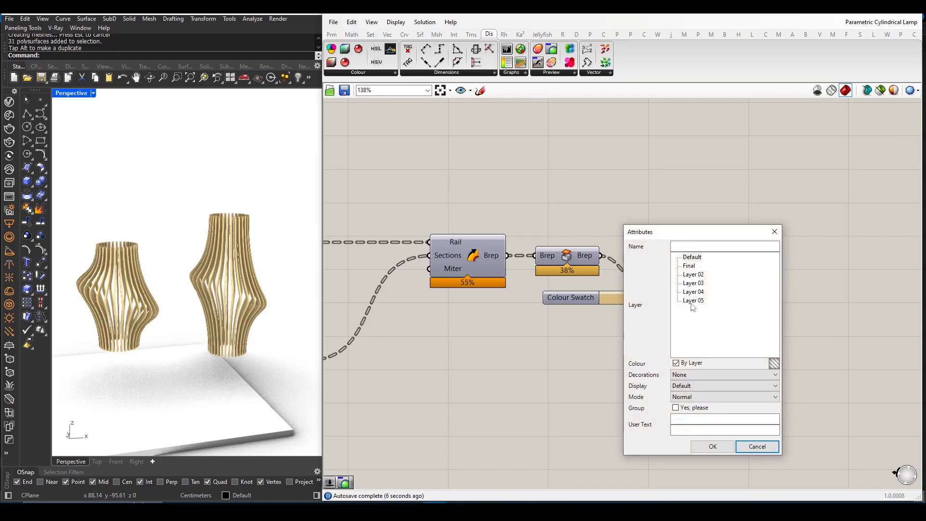
pyautogui.click(690, 283)
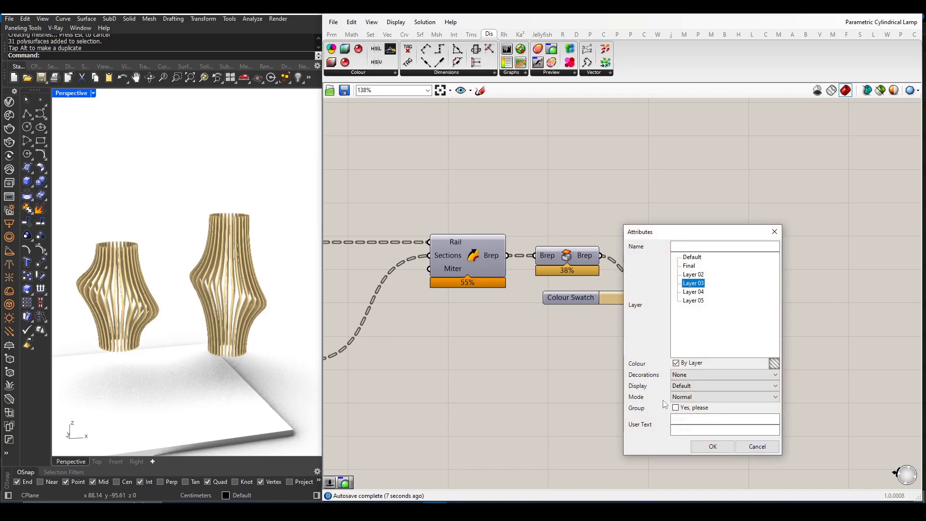
pyautogui.click(713, 446)
# - Move the baked short lamp along the X axis to the far side of the first baked lamp
pyautogui.click(119, 311)
pyautogui.scroll(-4, 120, 314)
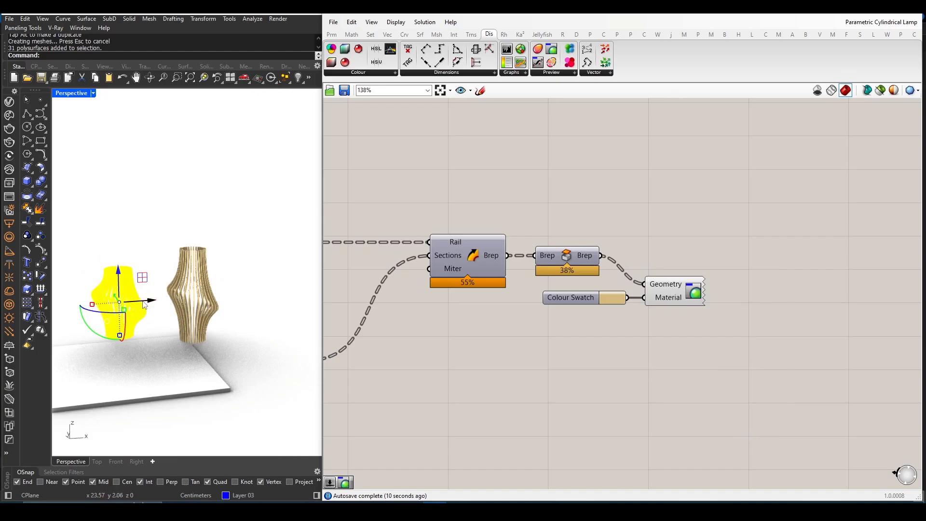
pyautogui.moveTo(147, 300); pyautogui.dragTo(283, 295)
pyautogui.click(279, 342)
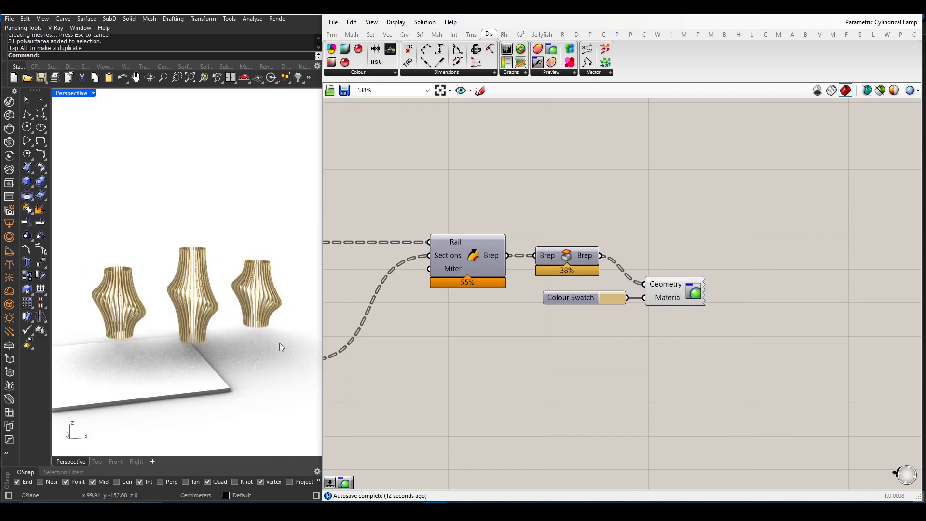
# - Examine the row of three lamps in the rendered view and the overall layout of the Grasshopper definition
pyautogui.moveTo(222, 337); pyautogui.dragTo(264, 335, button='right')
pyautogui.scroll(3, 240, 337)
pyautogui.moveTo(520, 334); pyautogui.dragTo(702, 344, button='right')
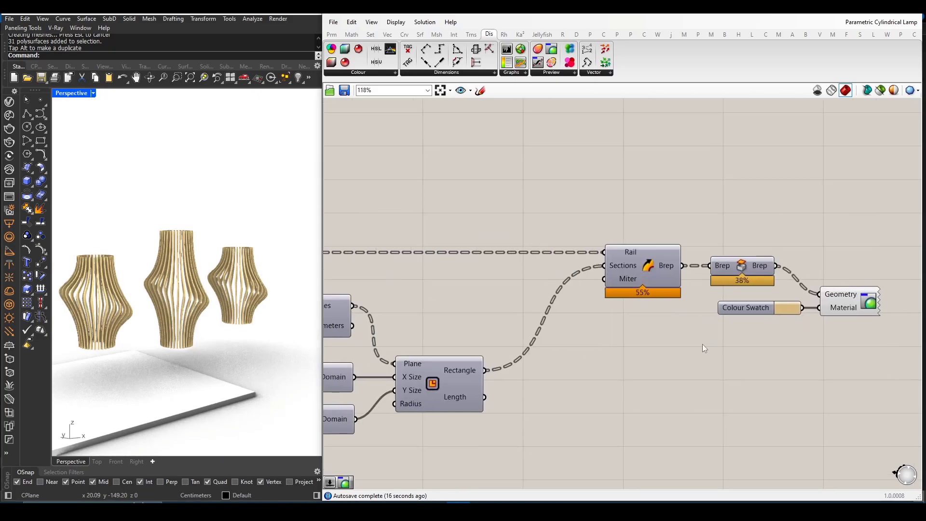
pyautogui.scroll(-5, 703, 343)
pyautogui.scroll(-1, 703, 344)
pyautogui.scroll(-2, 552, 334)
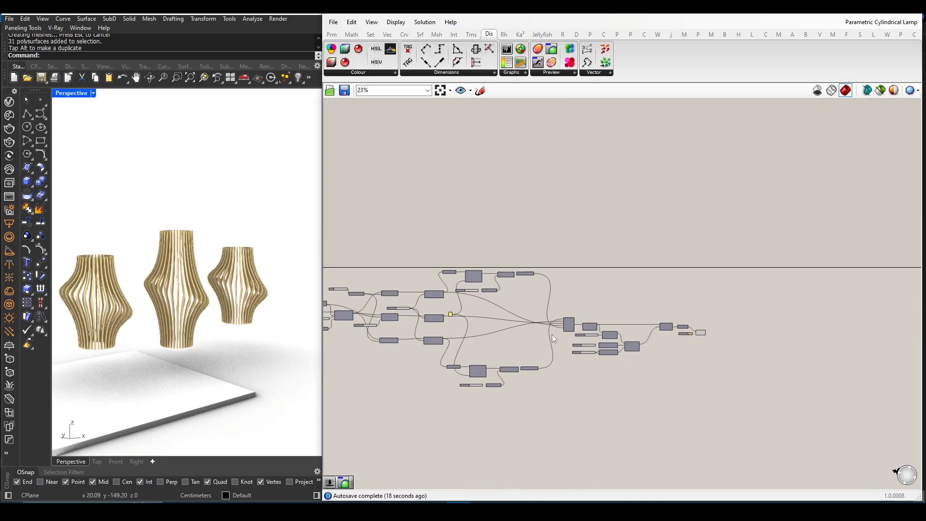
pyautogui.moveTo(417, 347); pyautogui.dragTo(501, 358, button='right')
pyautogui.scroll(2, 503, 345)
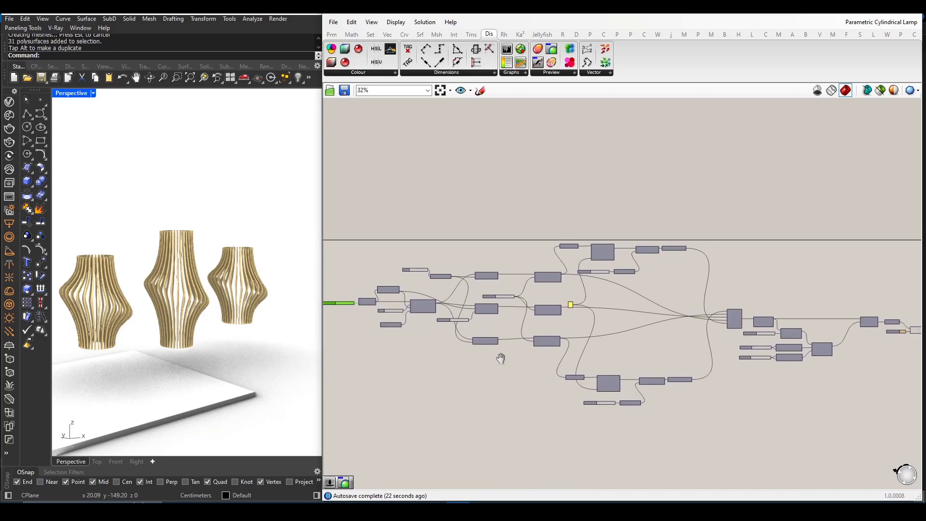